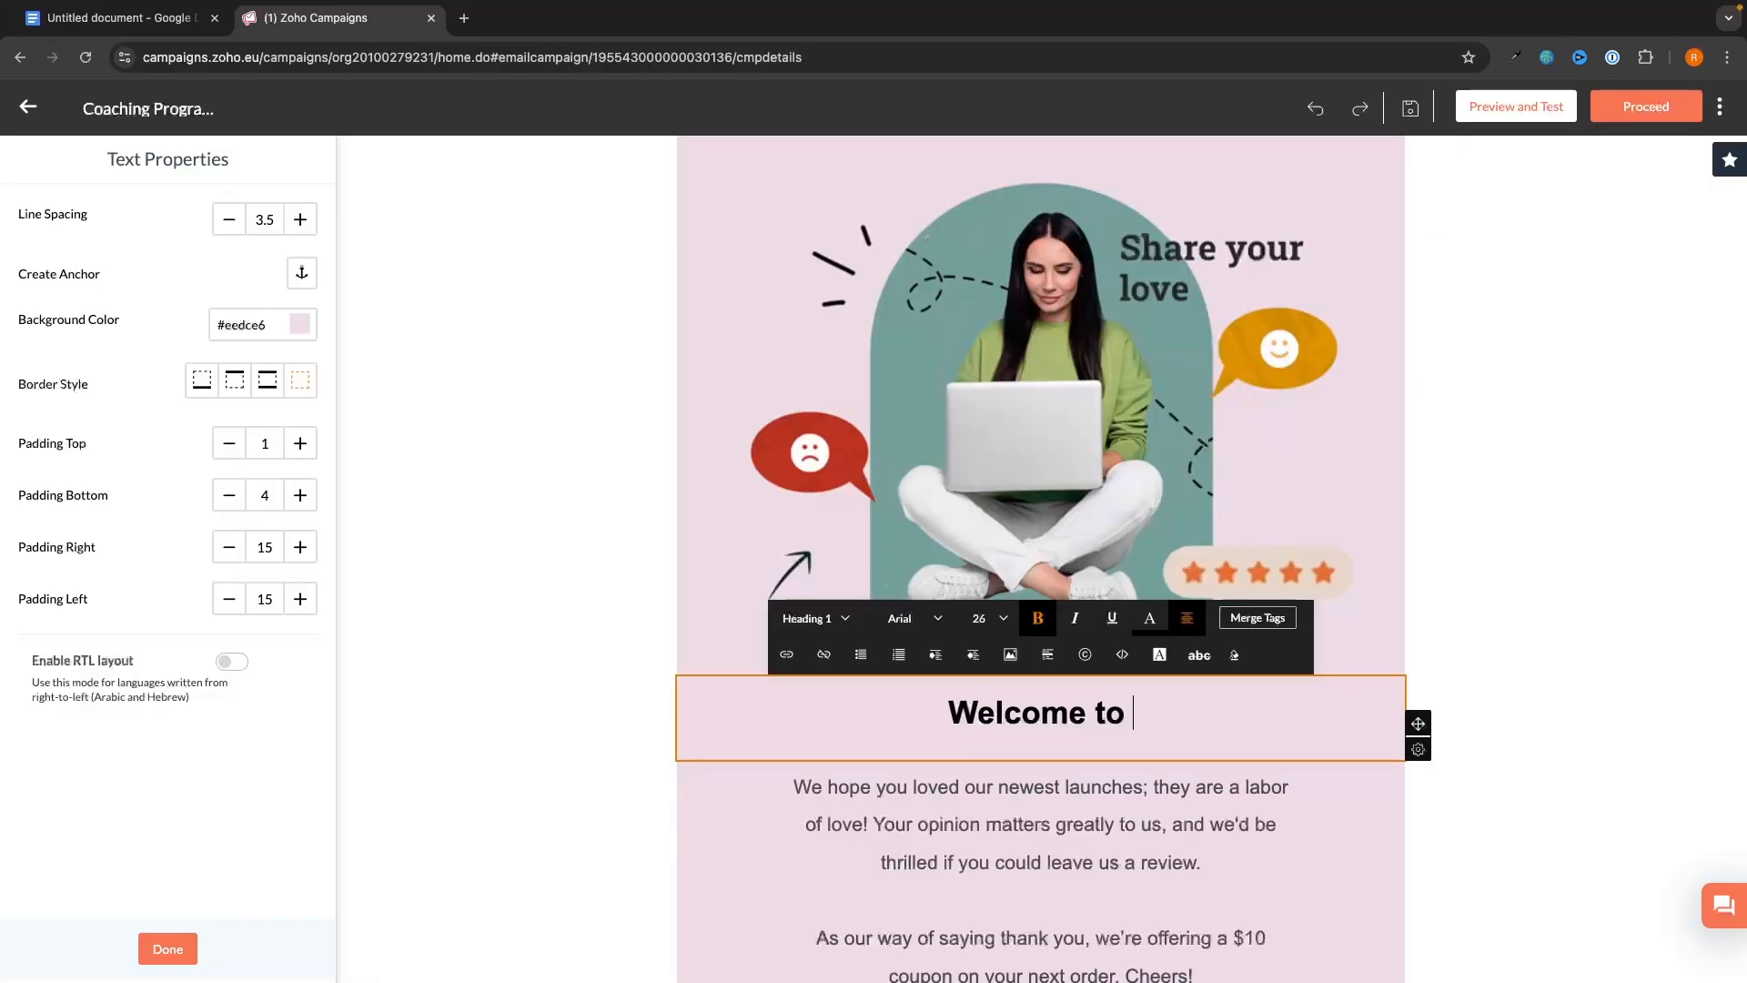
- Complete the email heading so it reads 'Welcome to G-Force North'
text(G-Force NO)
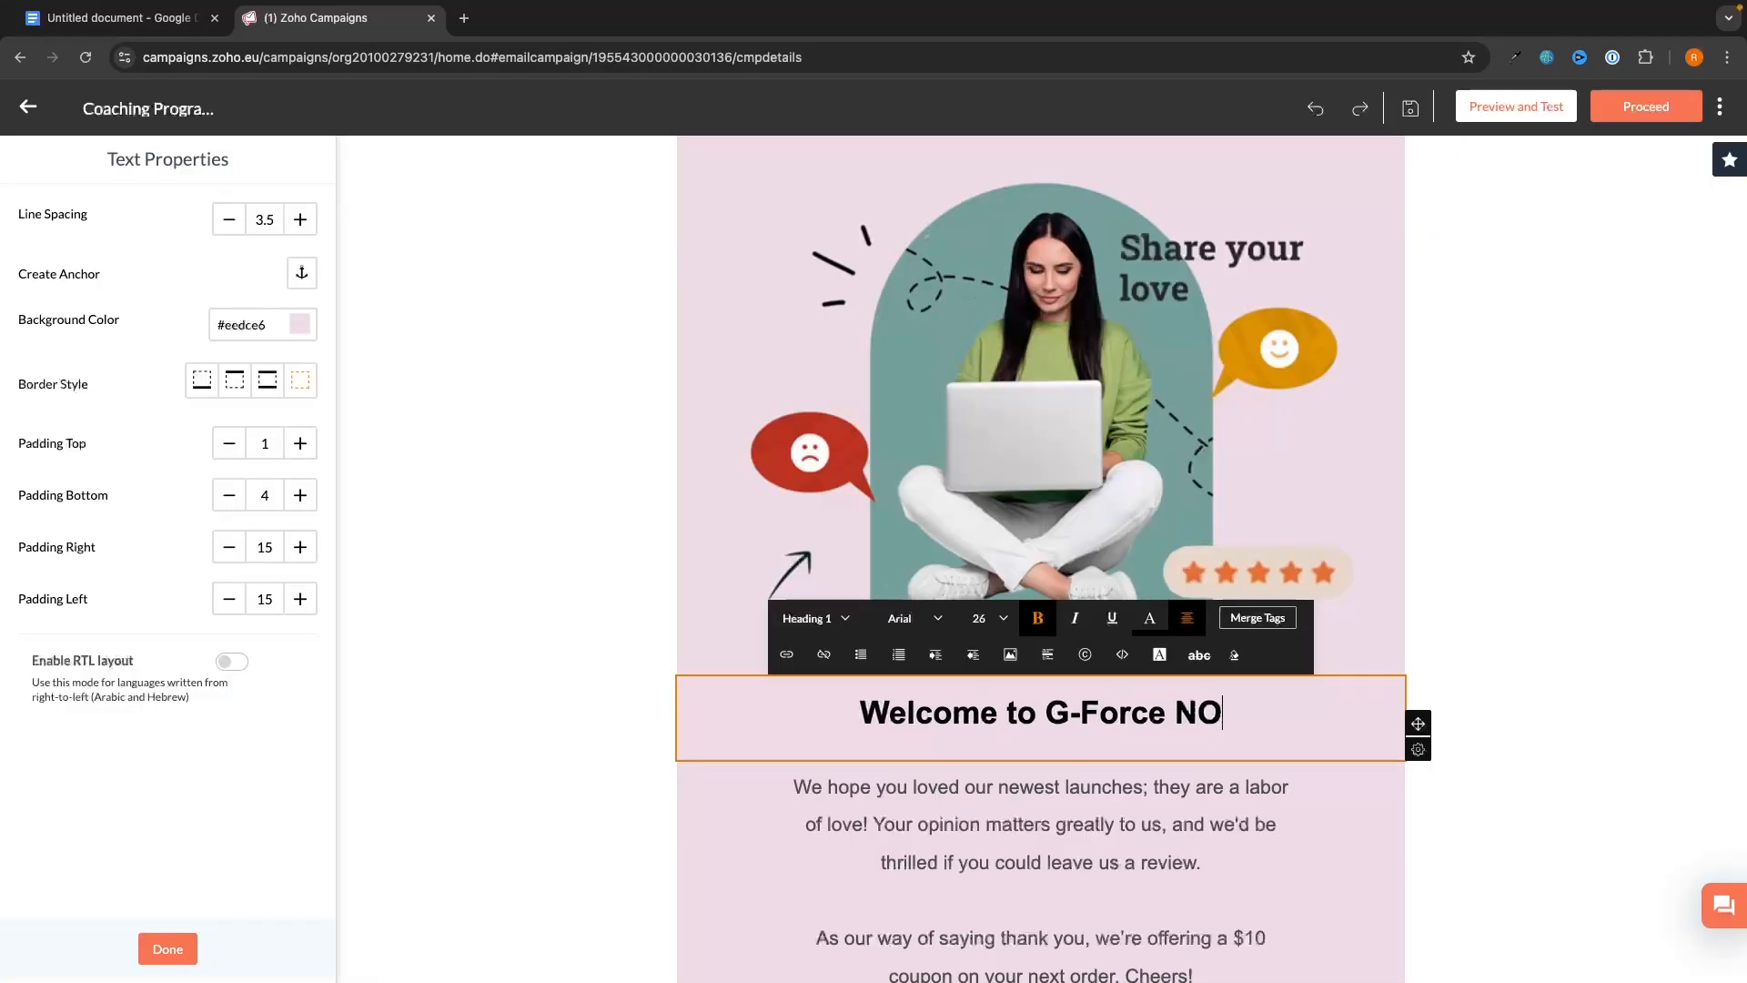
key(BackSpace)
text(orth)
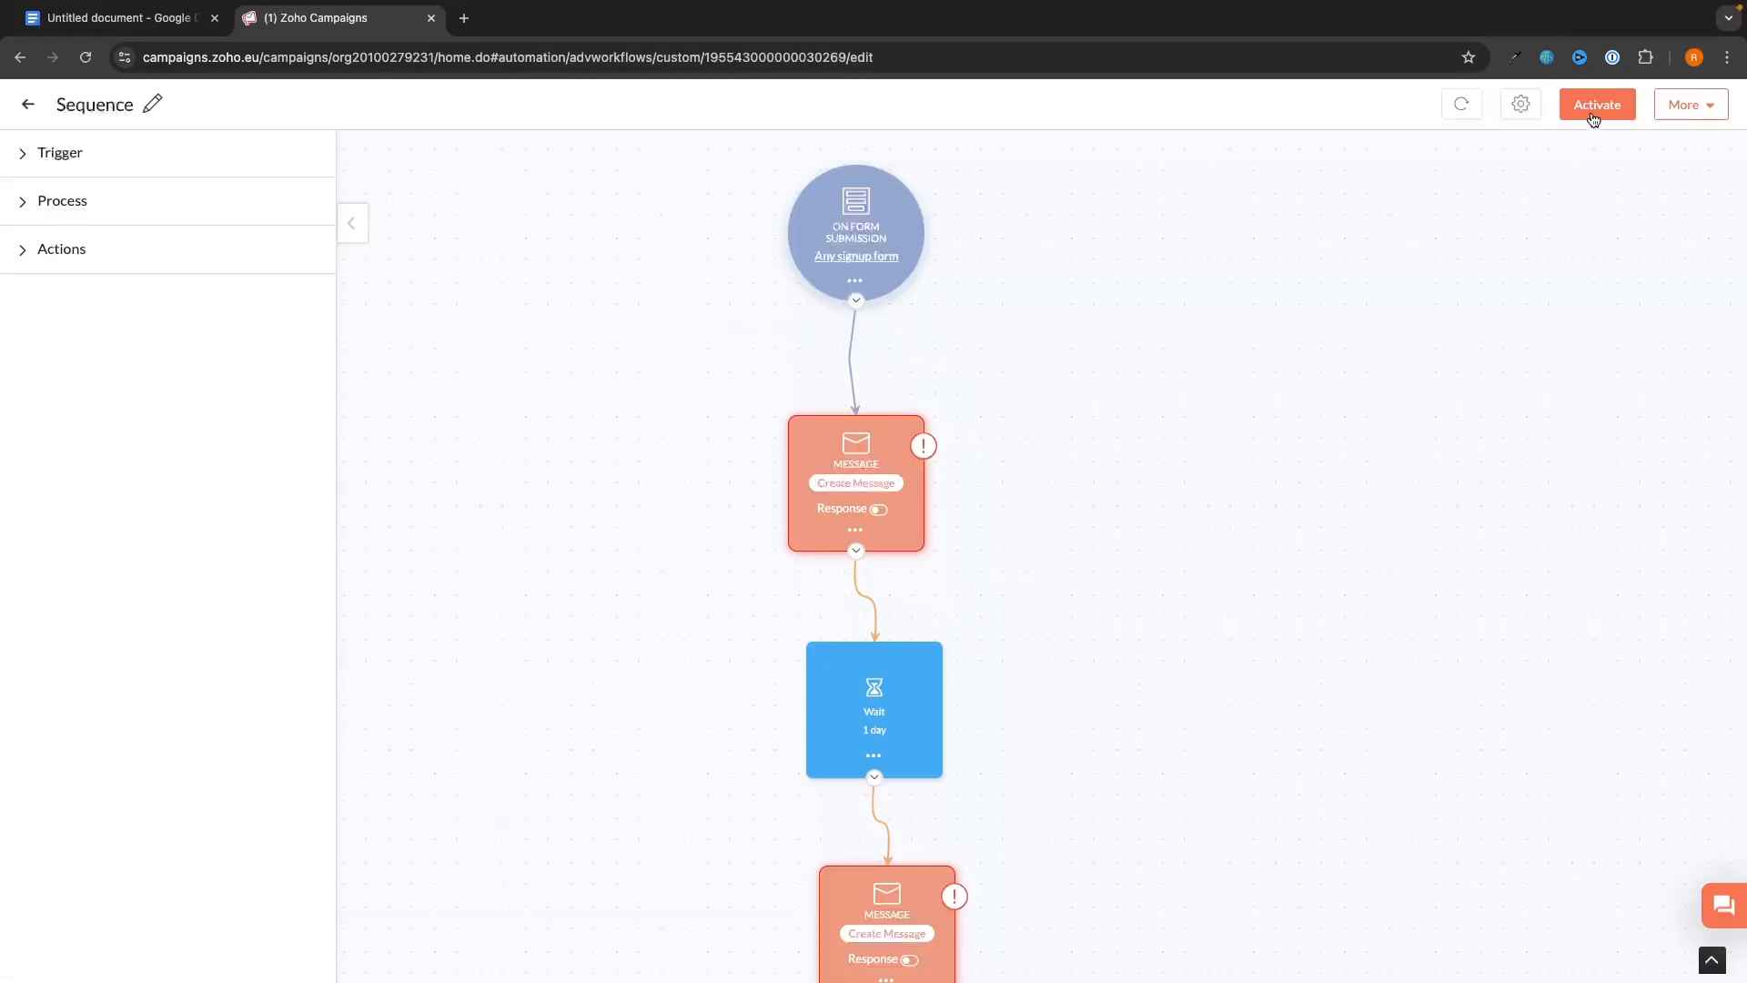
scroll(1029, 154, down, 1)
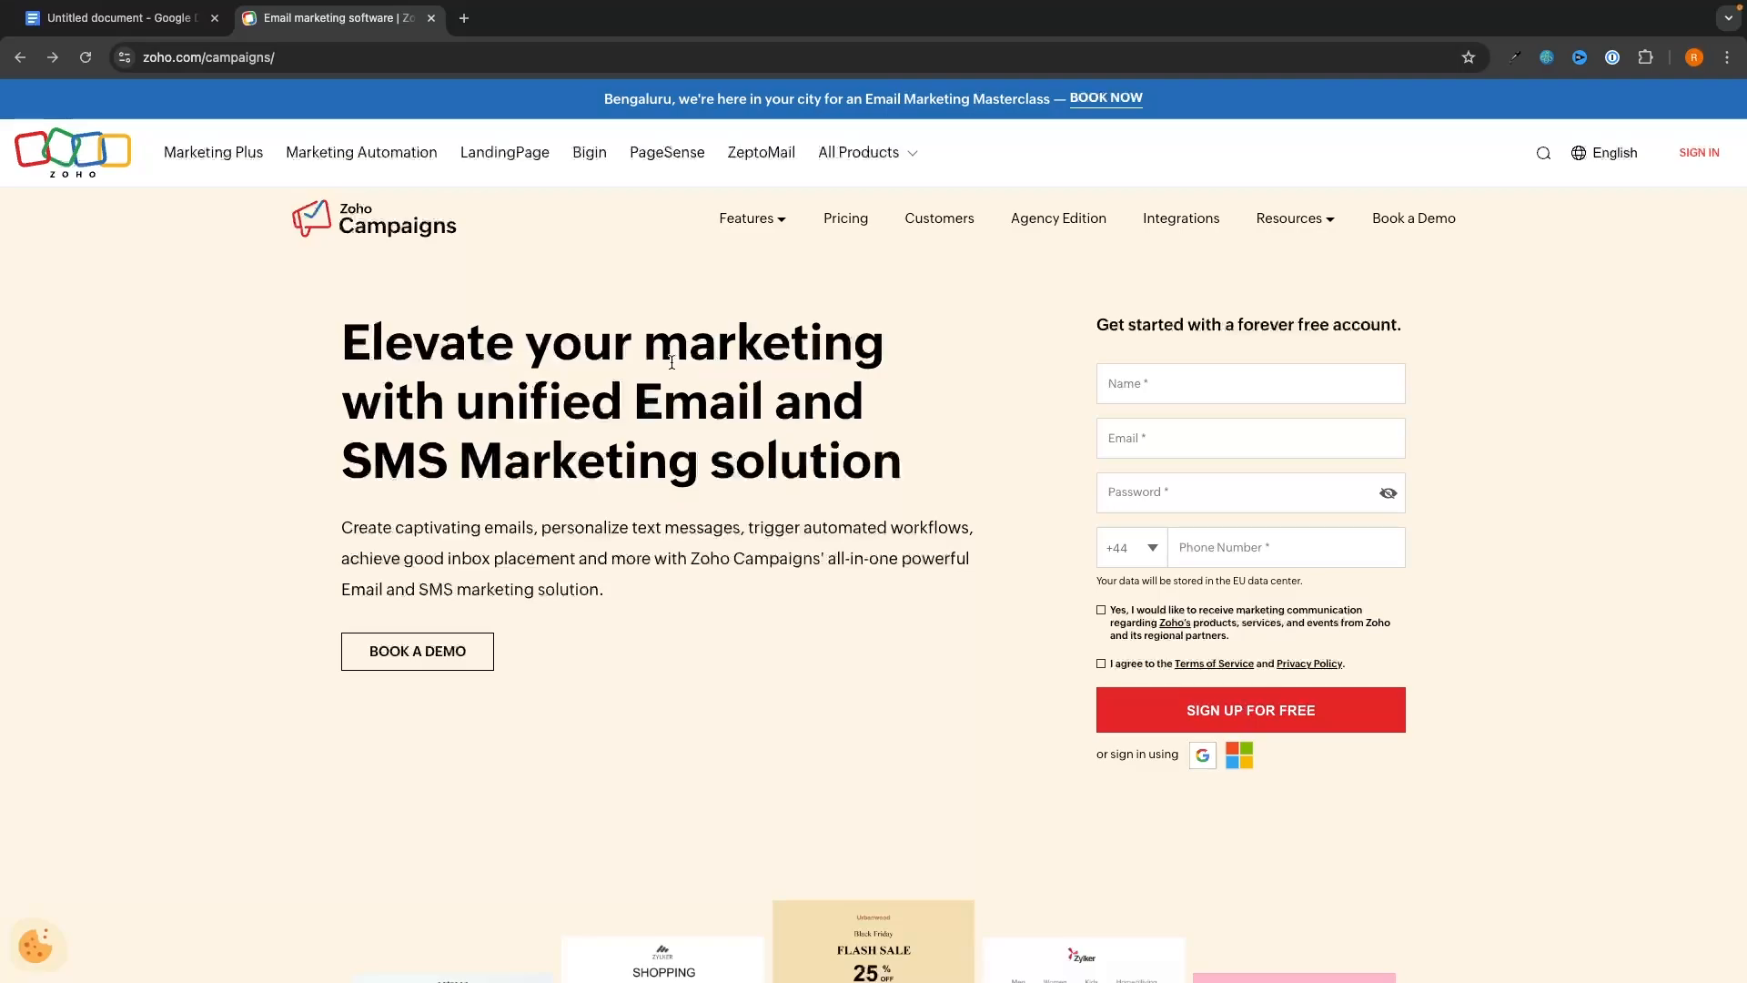
- Load zoho.com/campaigns in a new tab and submit the free-account sign-up form
click(464, 18)
text(ghersmartin.com/recommends/zohocampaigns)
key(Return)
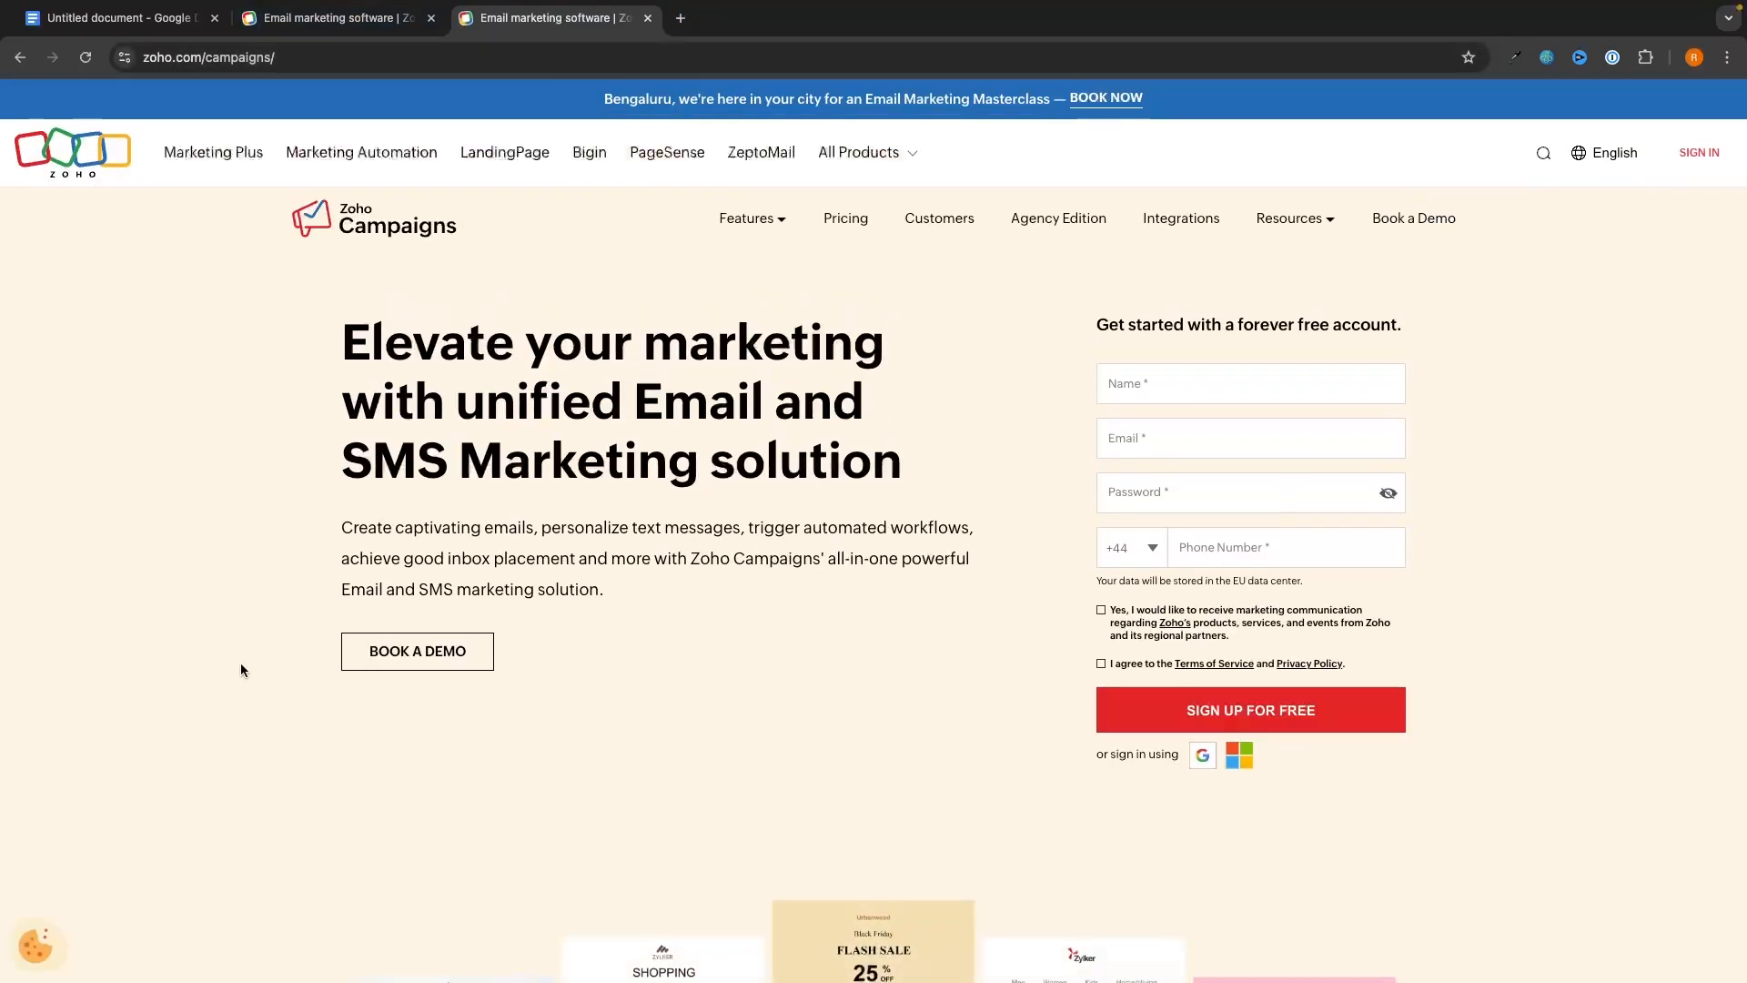
key(ctrl+w)
click(1211, 398)
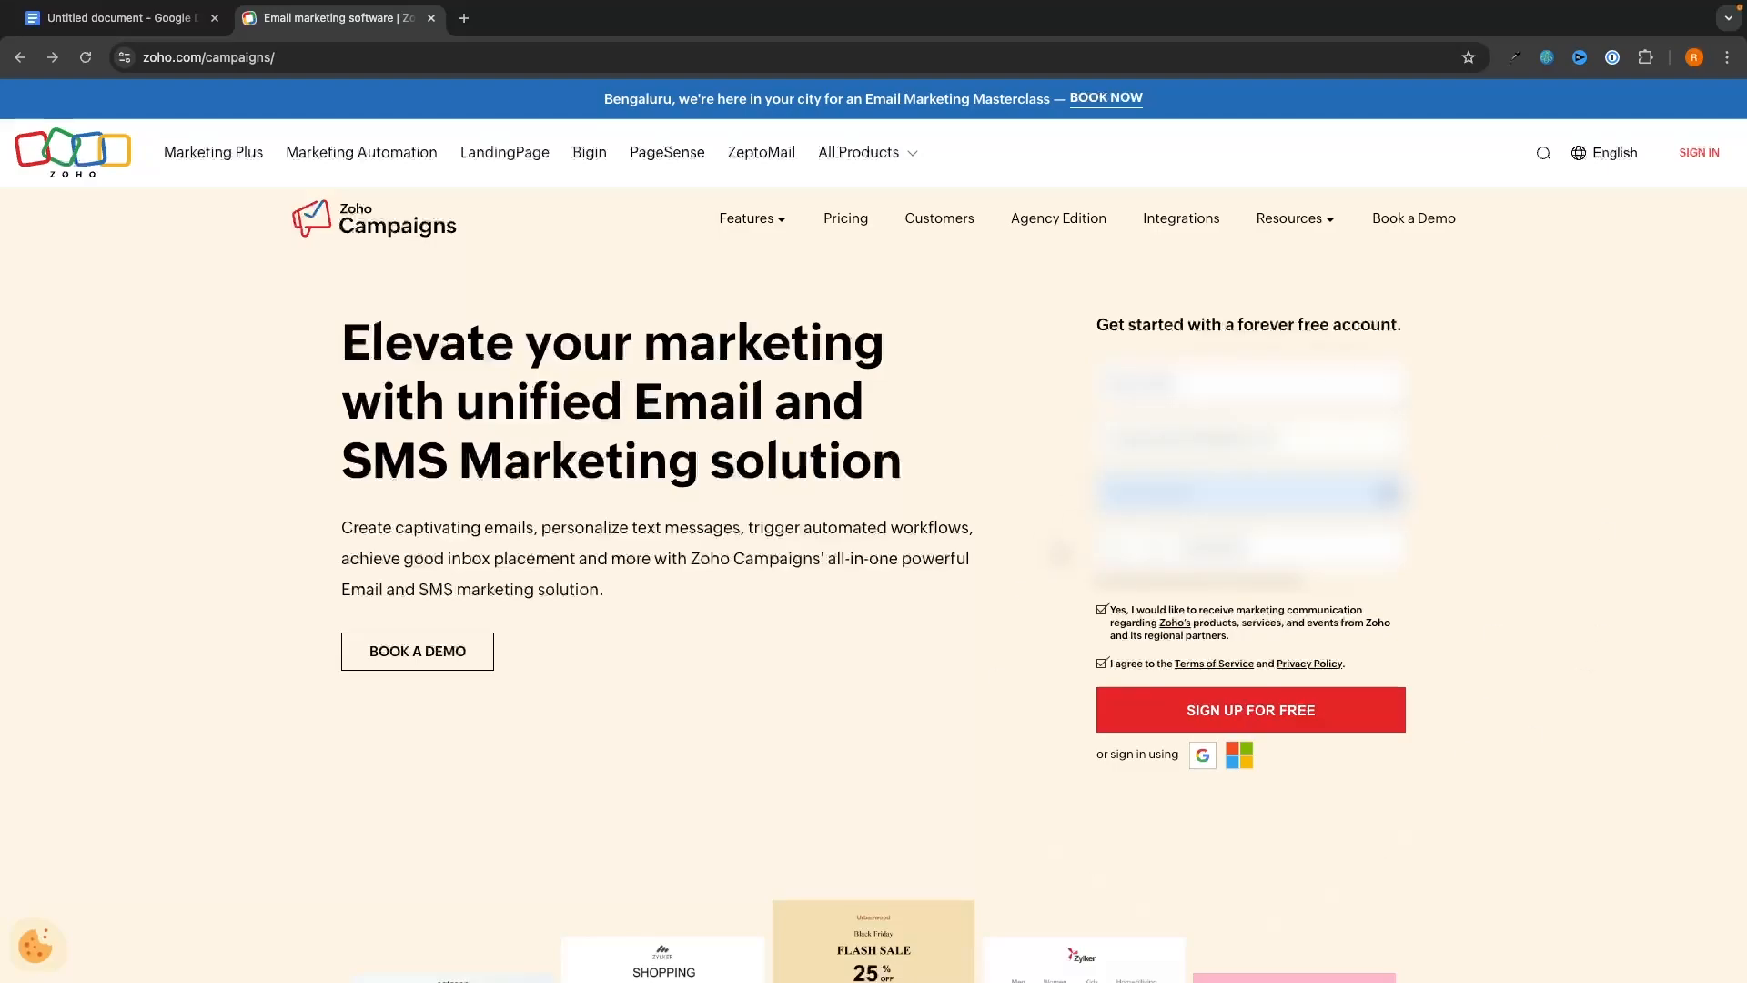
click(1264, 730)
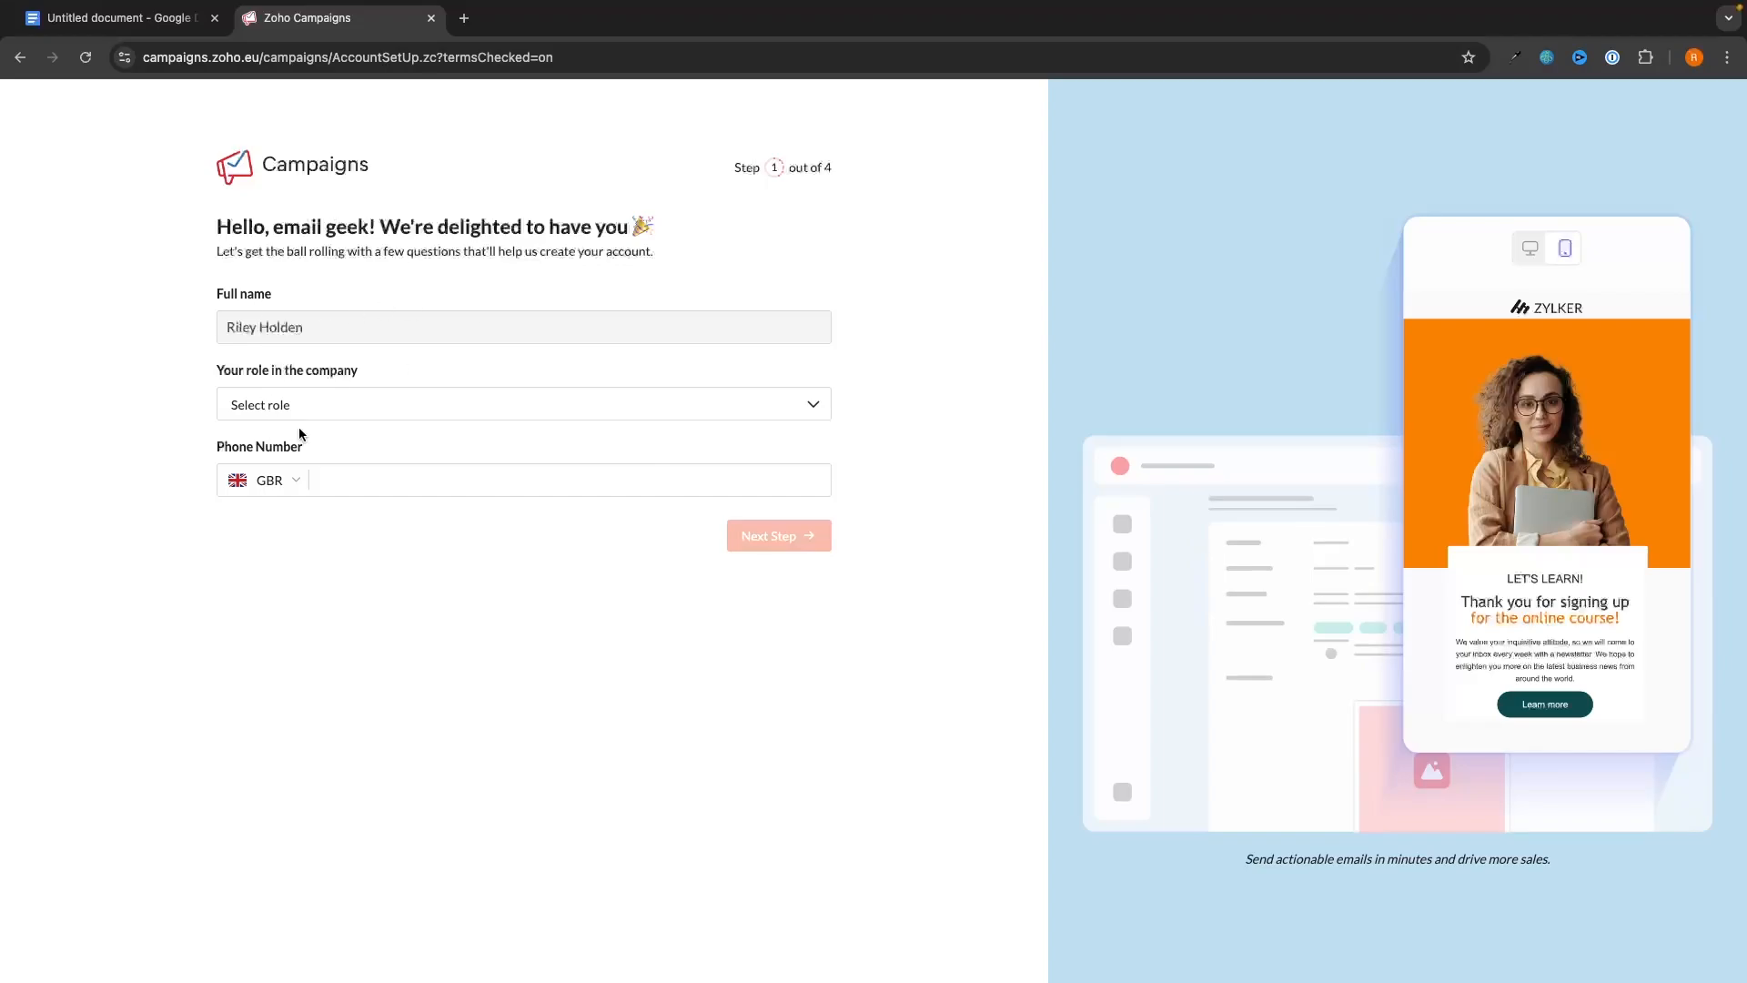
- Choose CEO as the company role and continue to the next setup step
click(321, 411)
click(306, 443)
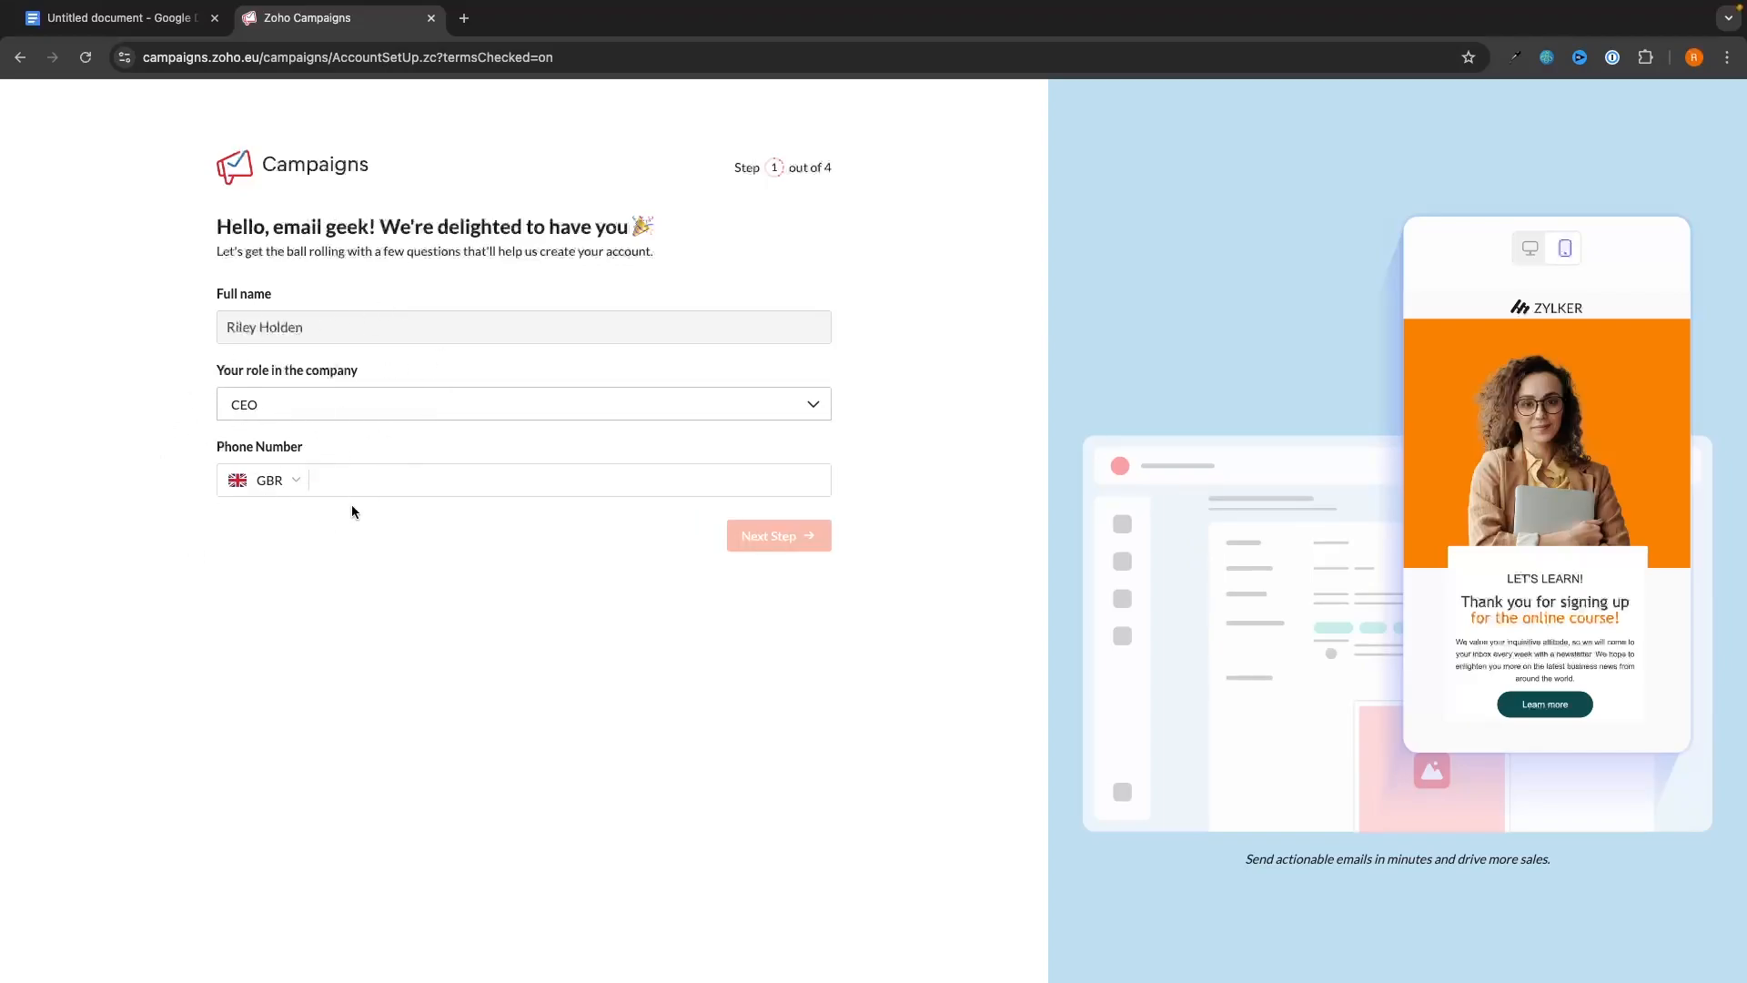
key(Return)
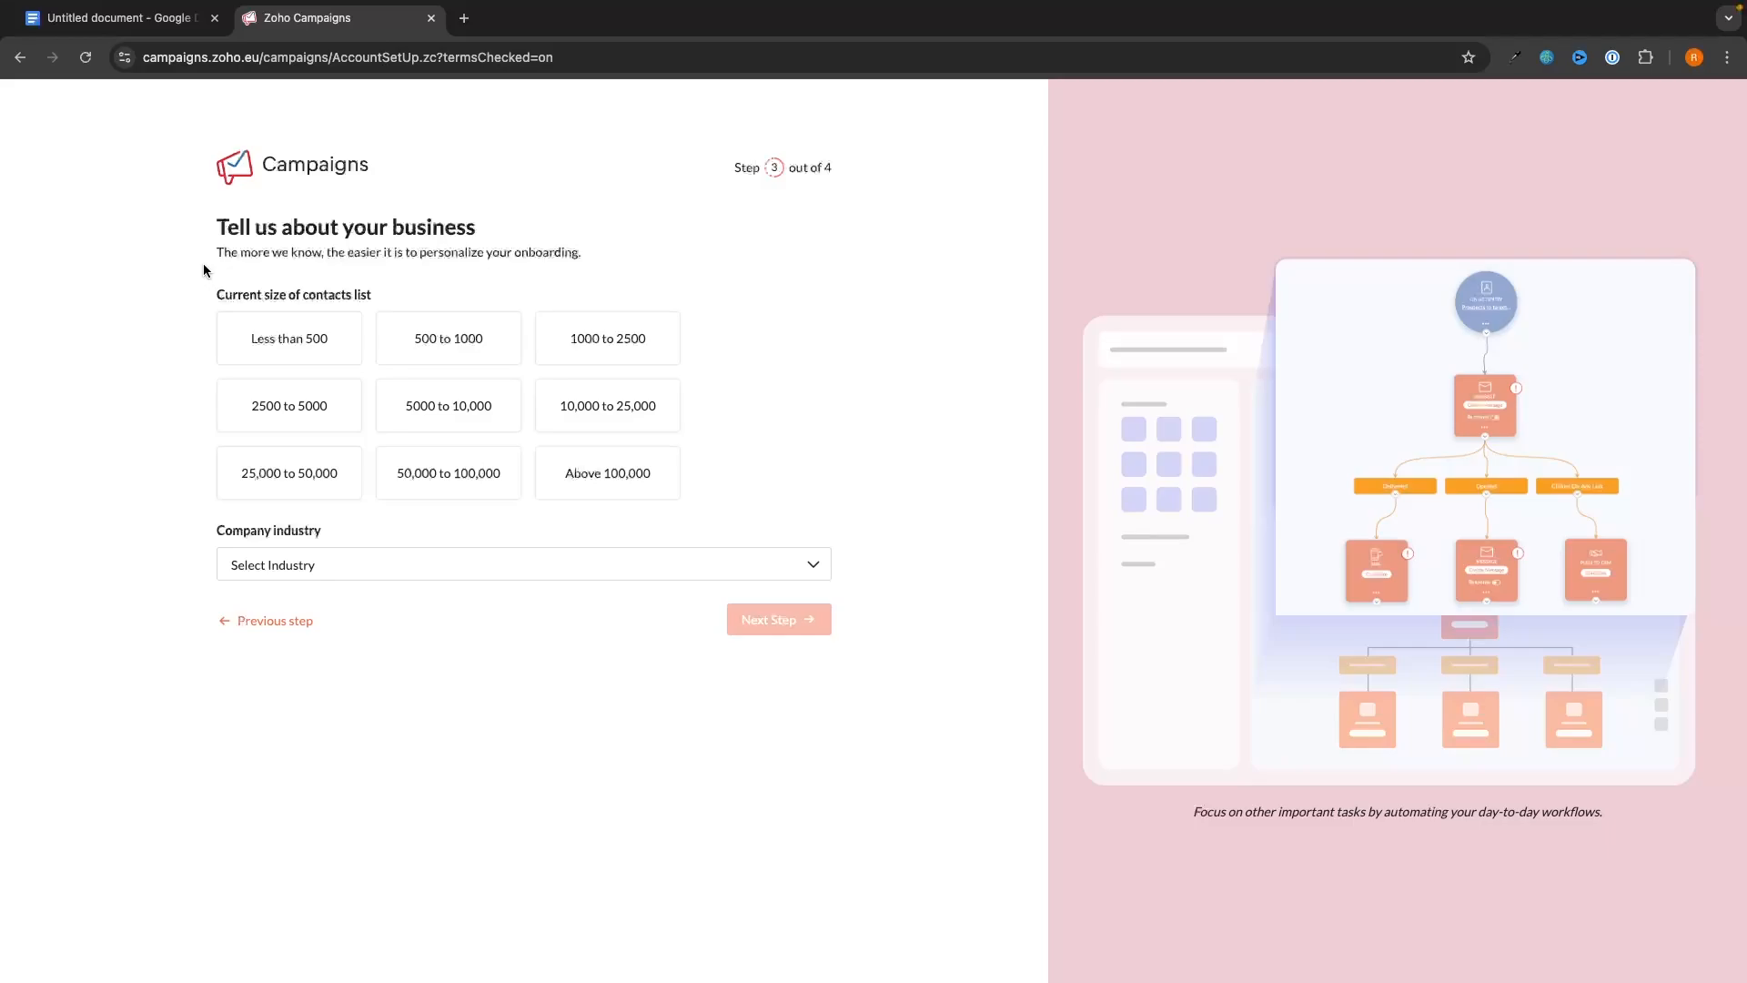
- Pick Less than 500 contacts and the Agriculture and Food Services industry, then finish setup
click(278, 328)
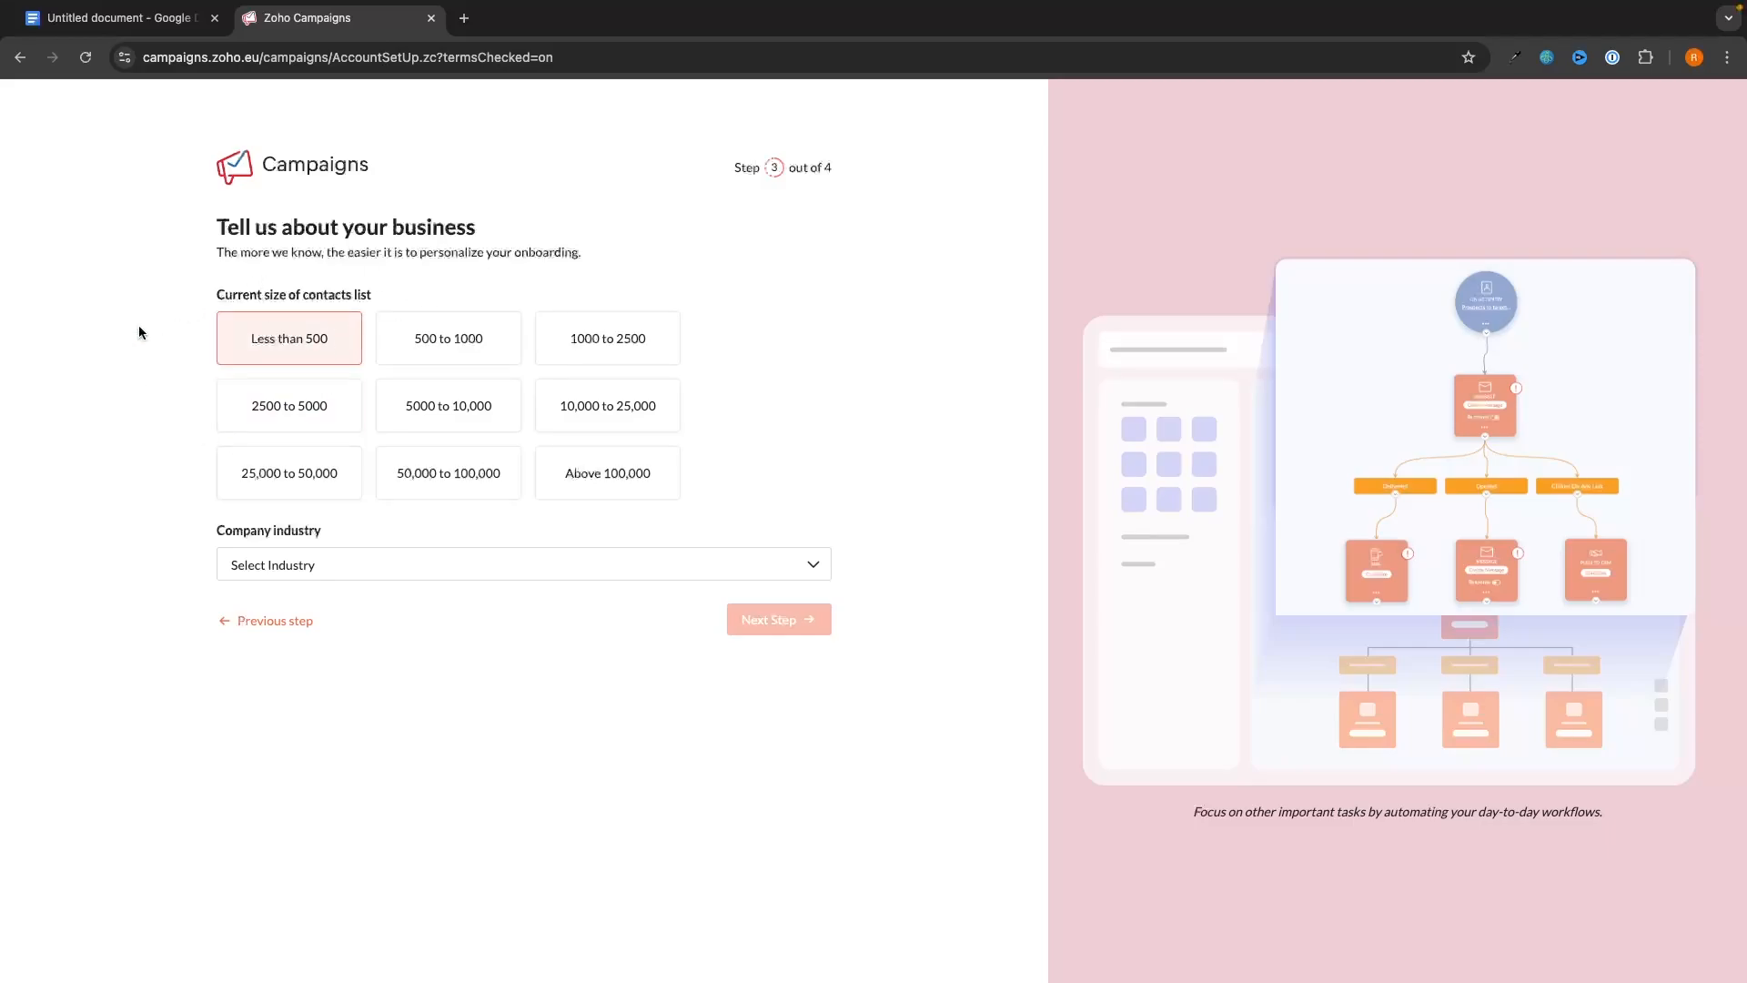
click(460, 564)
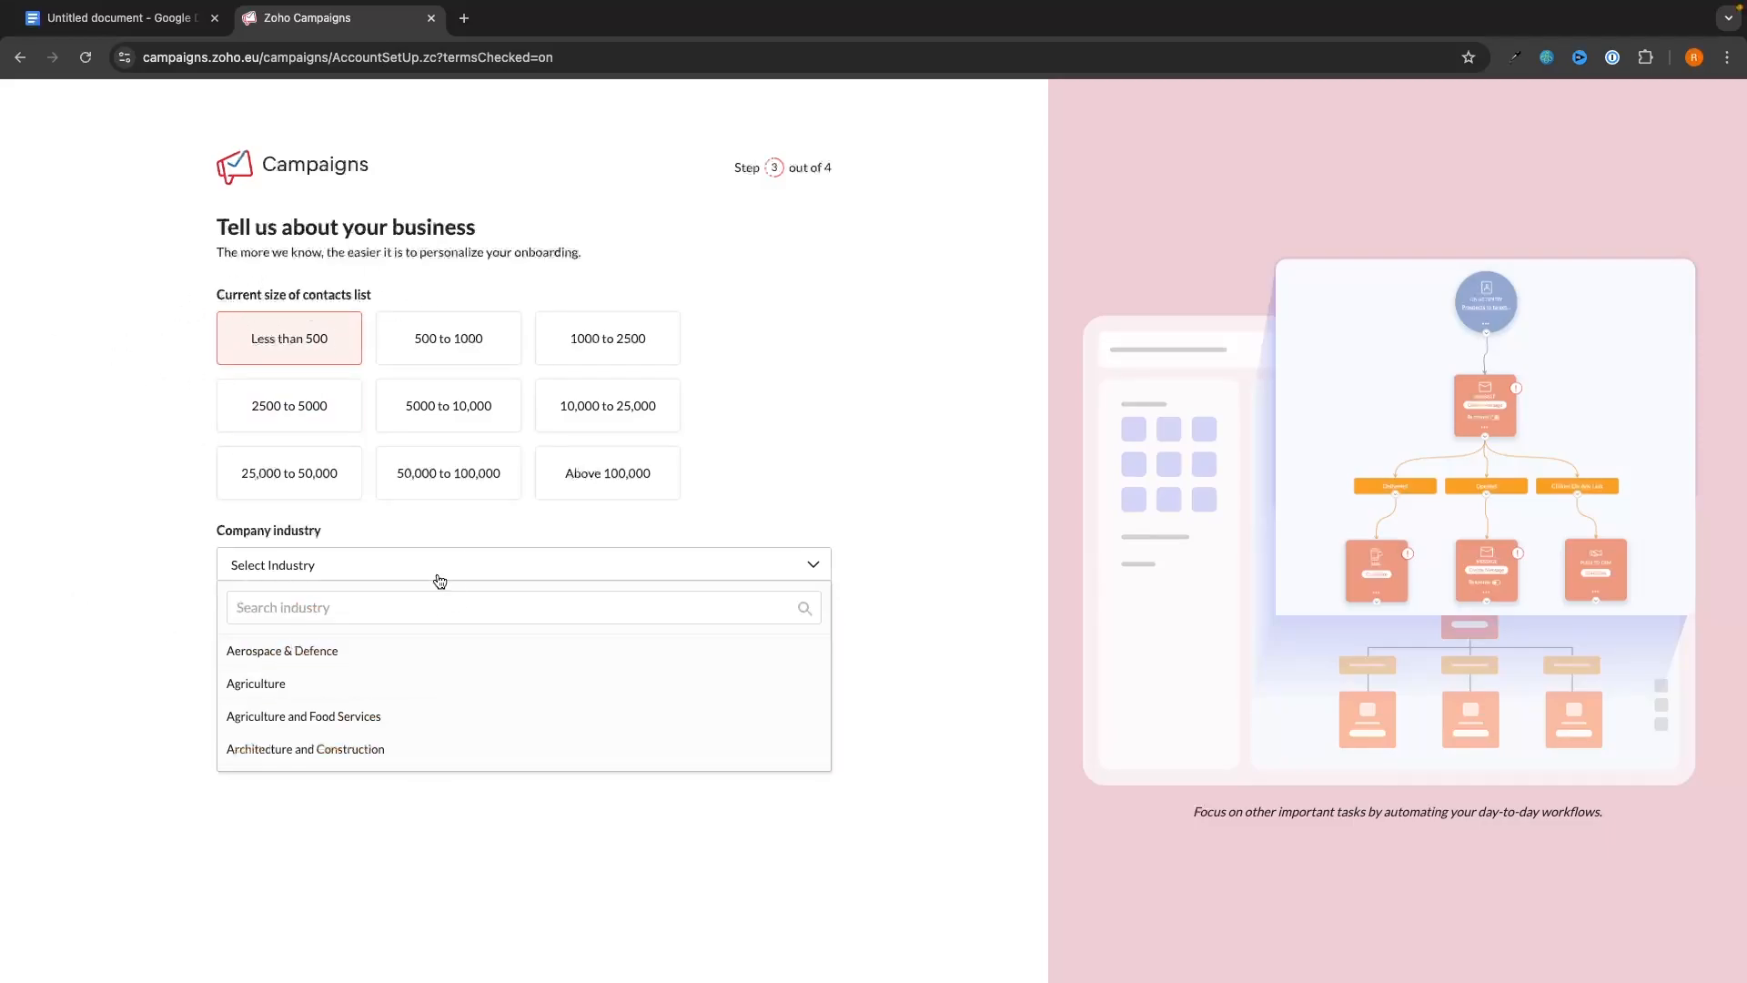
click(414, 716)
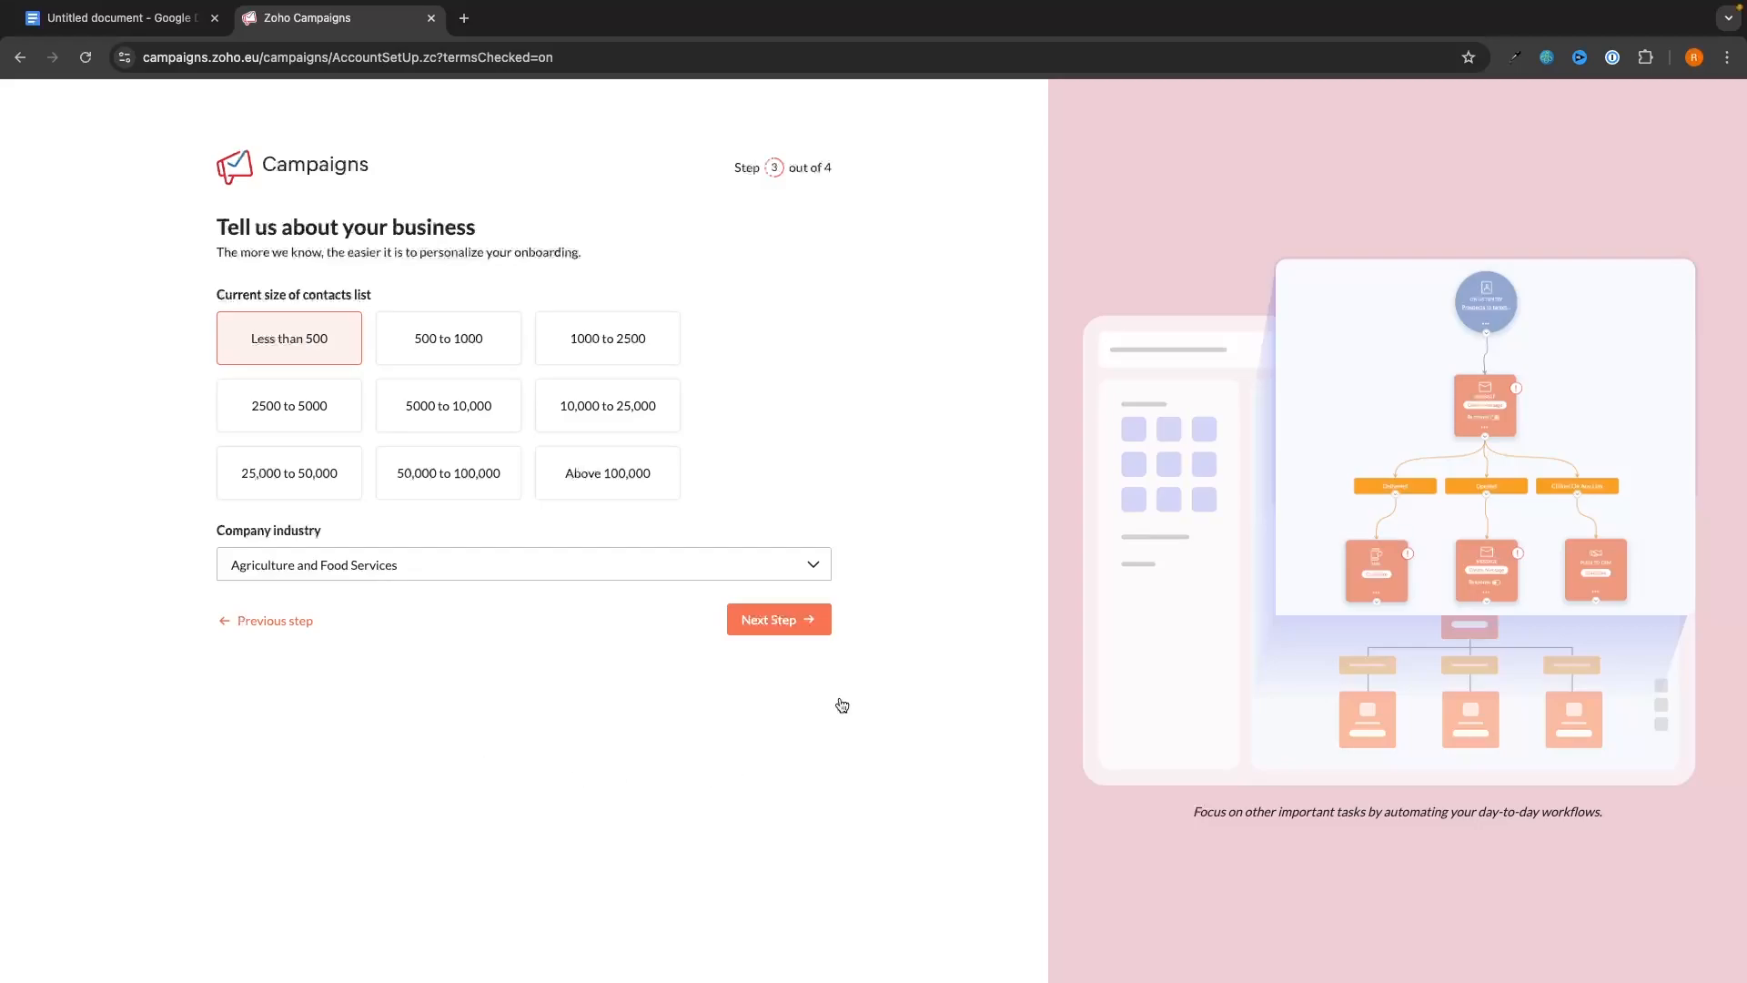
click(829, 620)
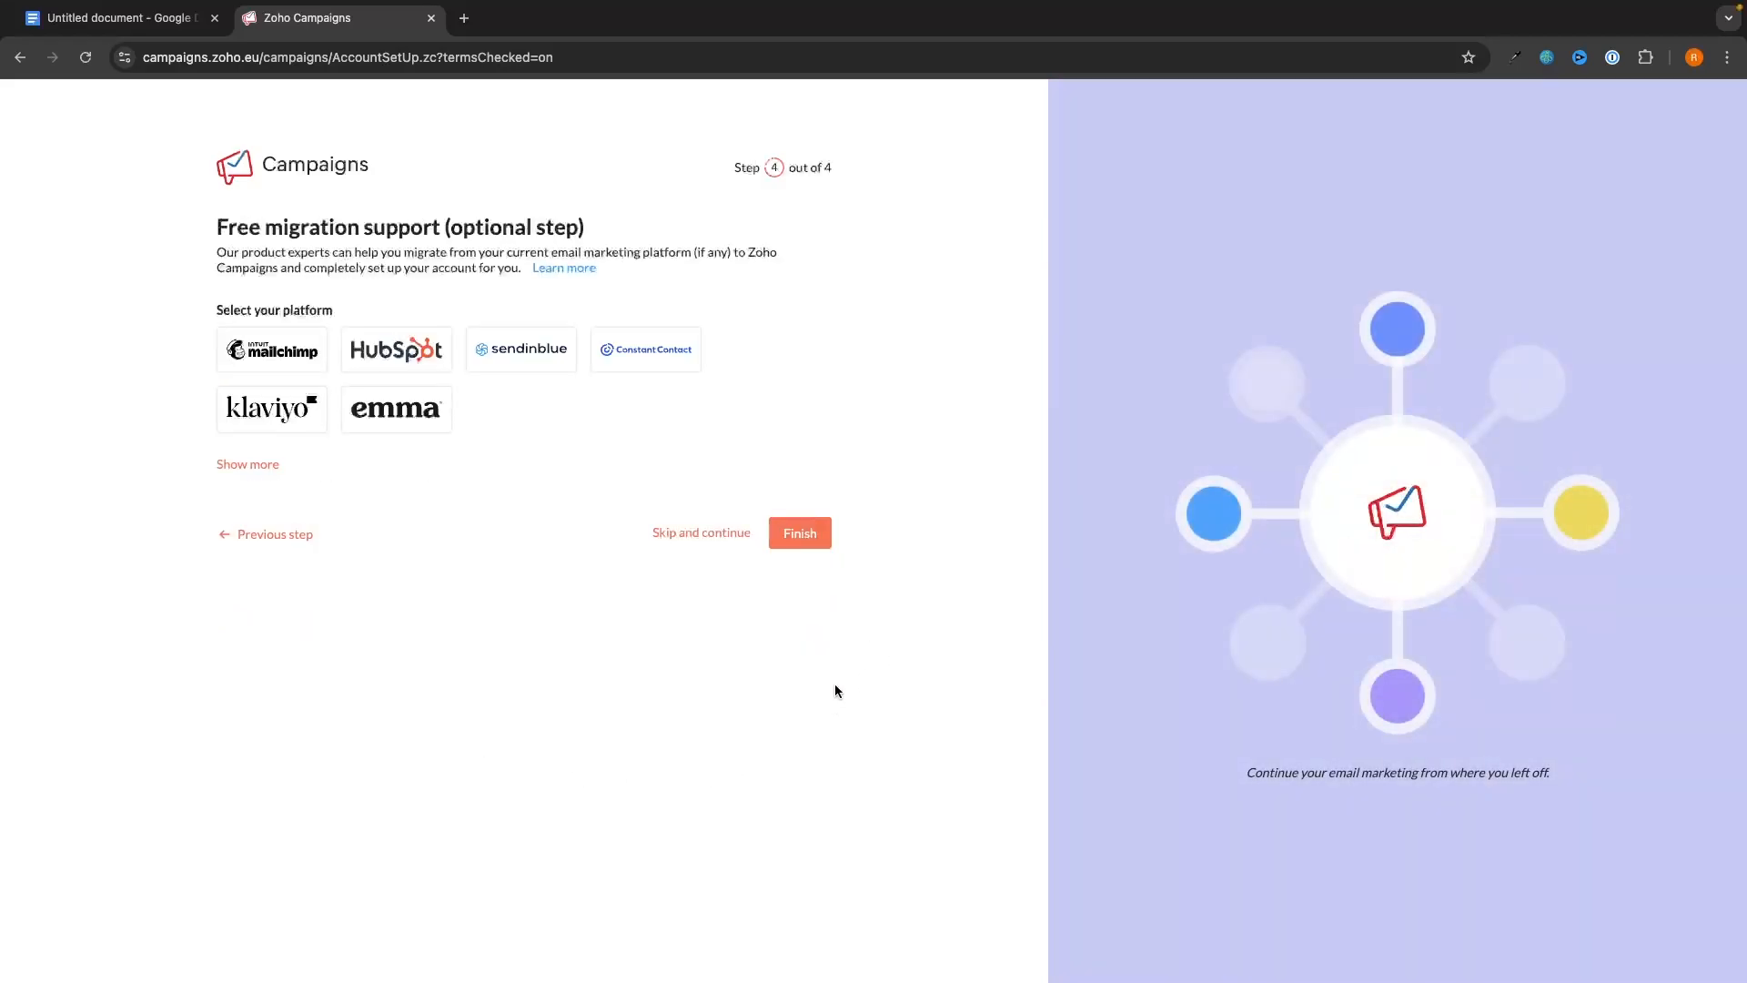
drag(210, 229, 359, 151)
click(799, 540)
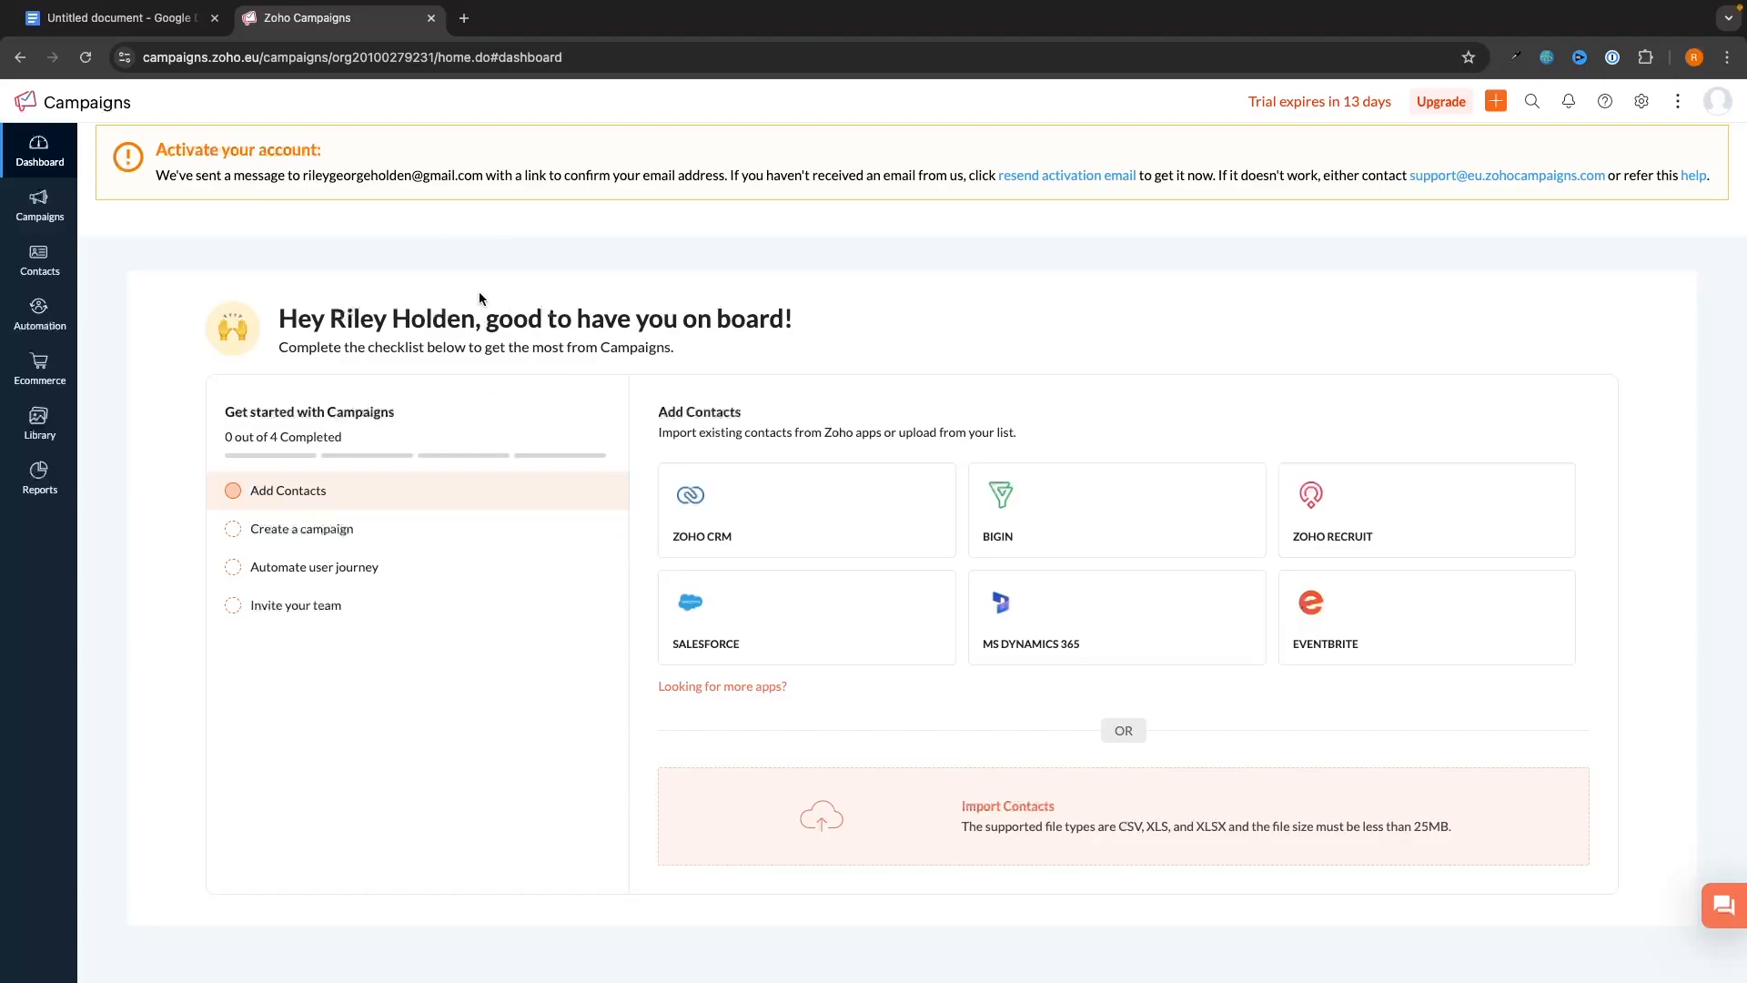
drag(302, 177, 505, 178)
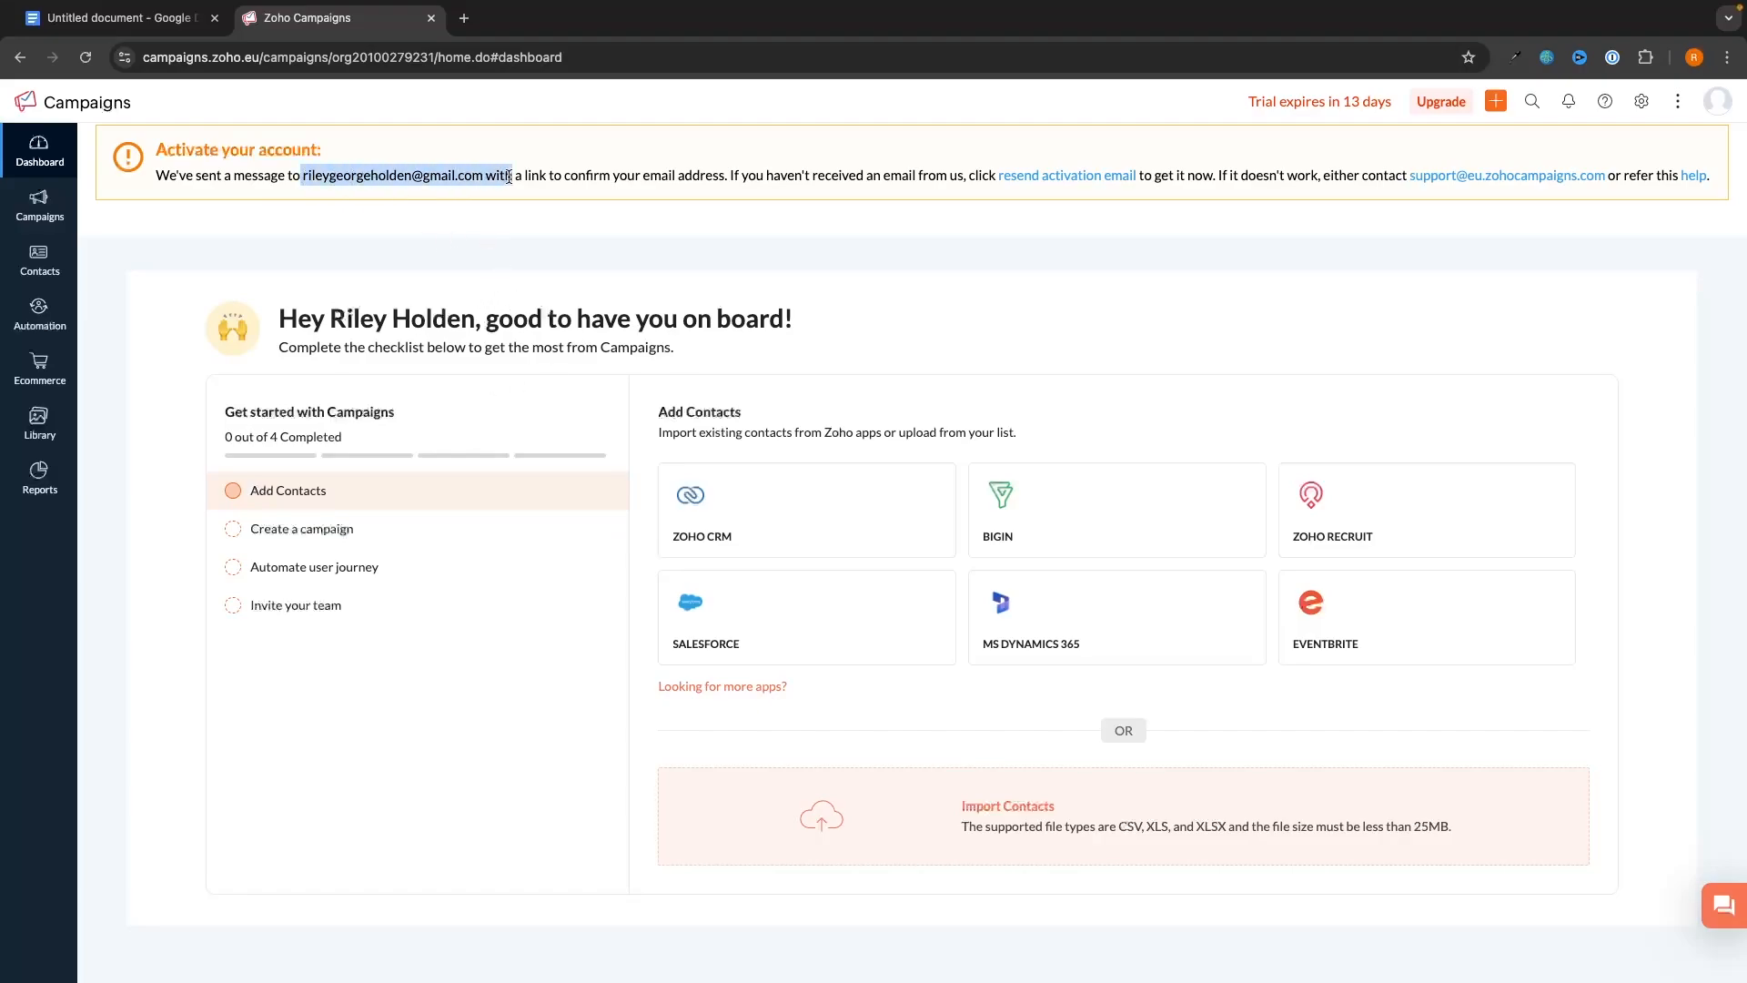
click(510, 276)
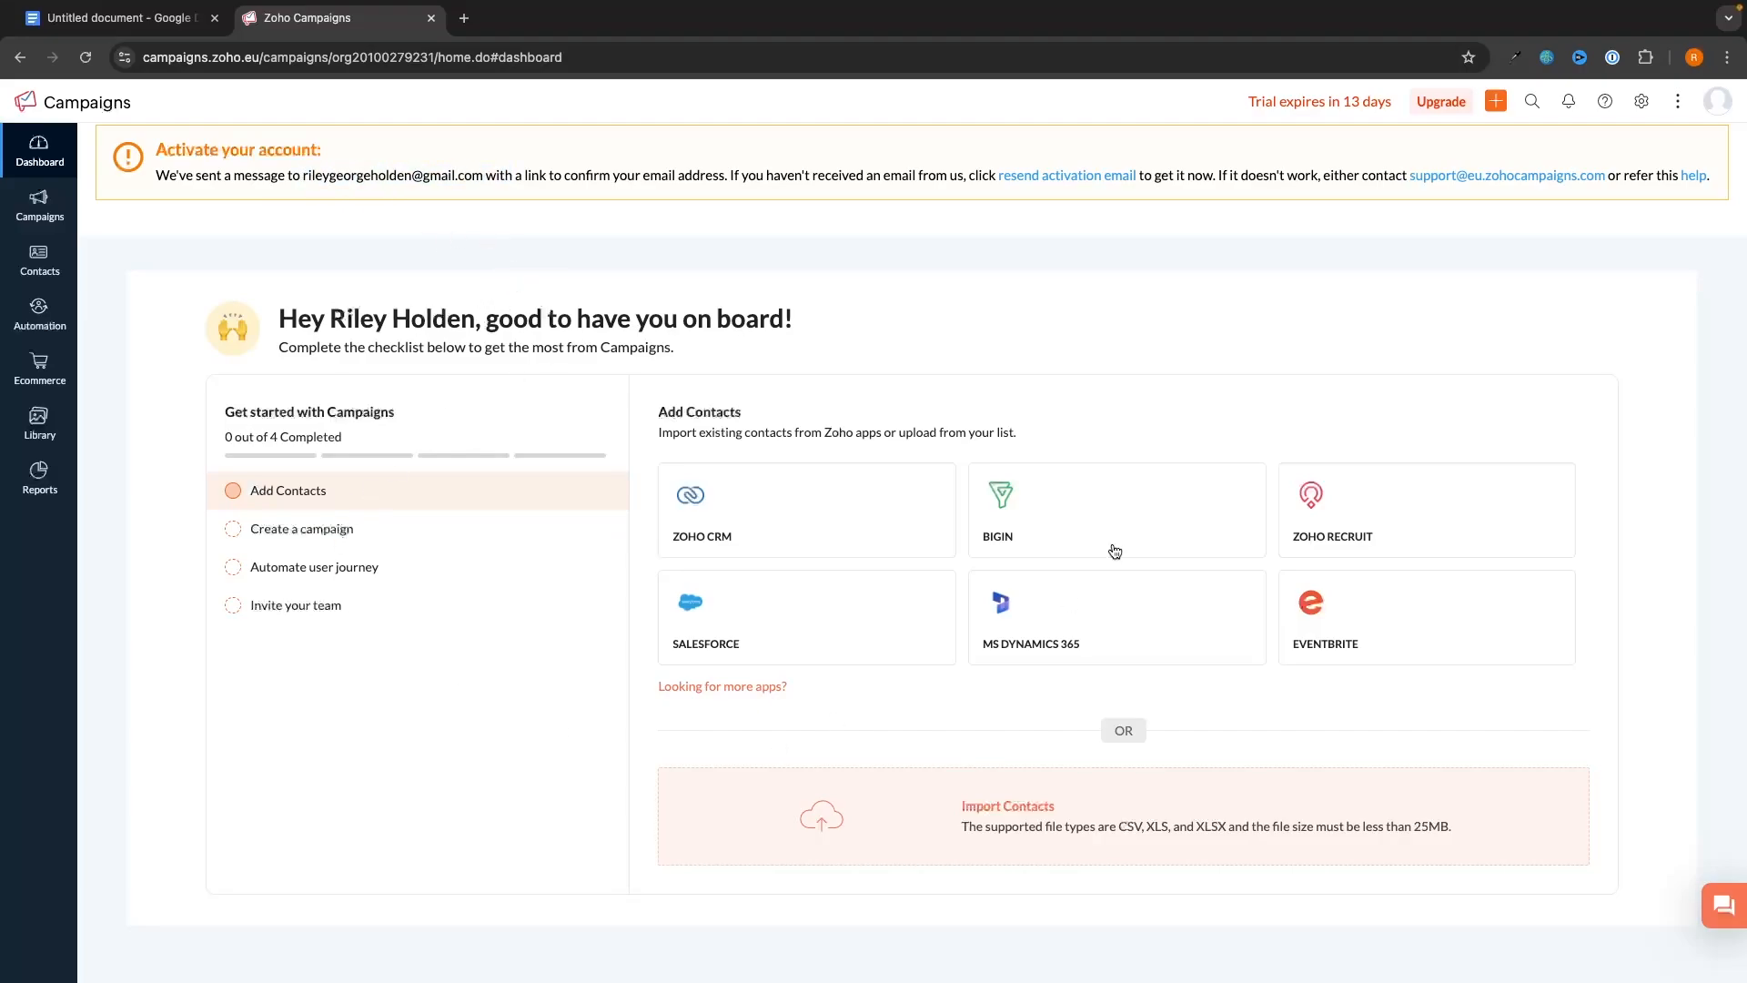
click(1641, 106)
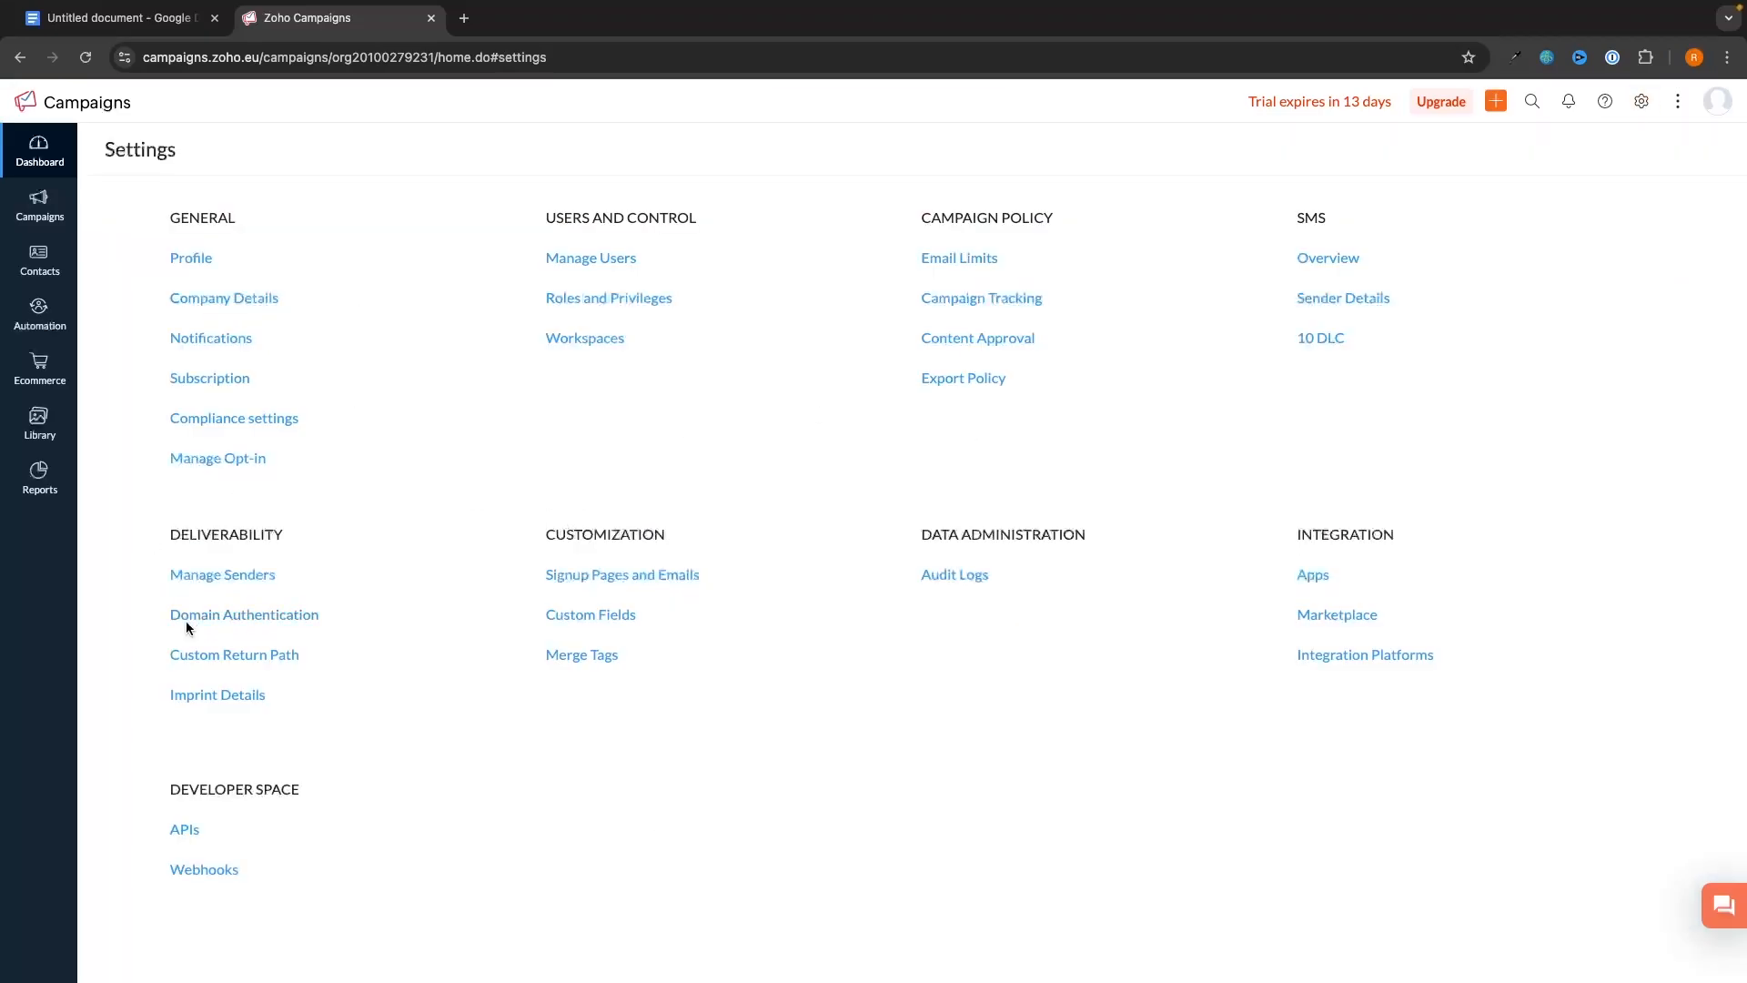
click(267, 617)
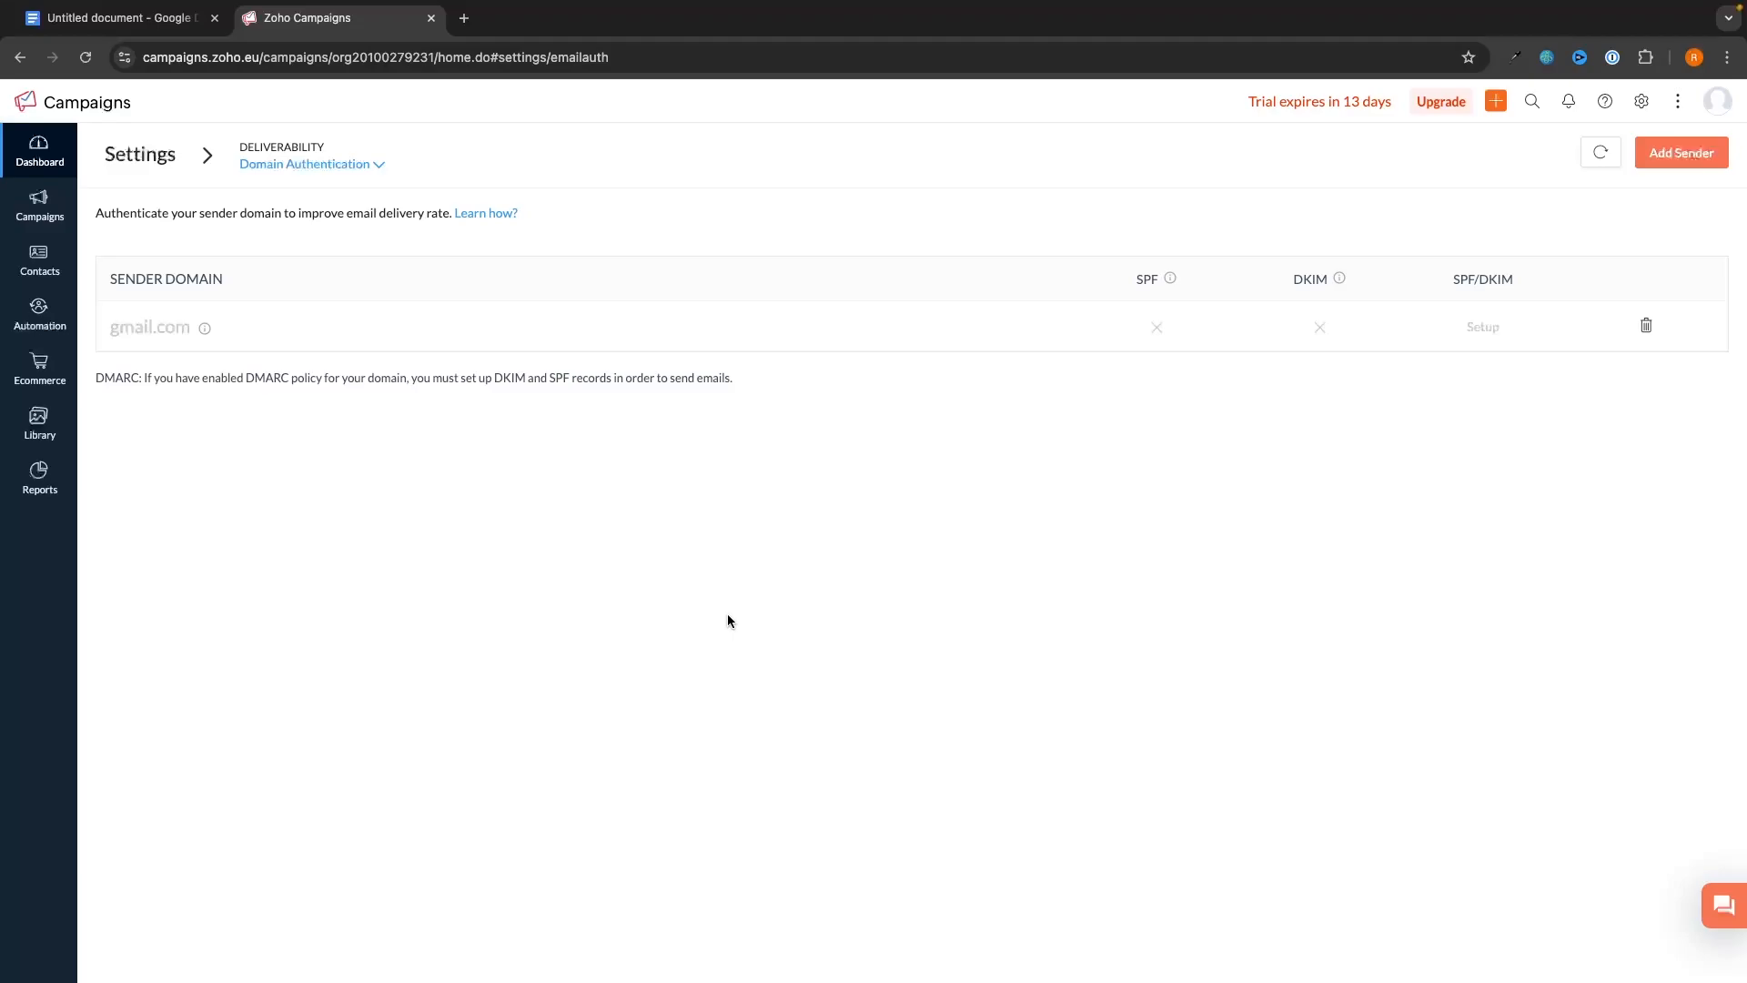
click(1708, 151)
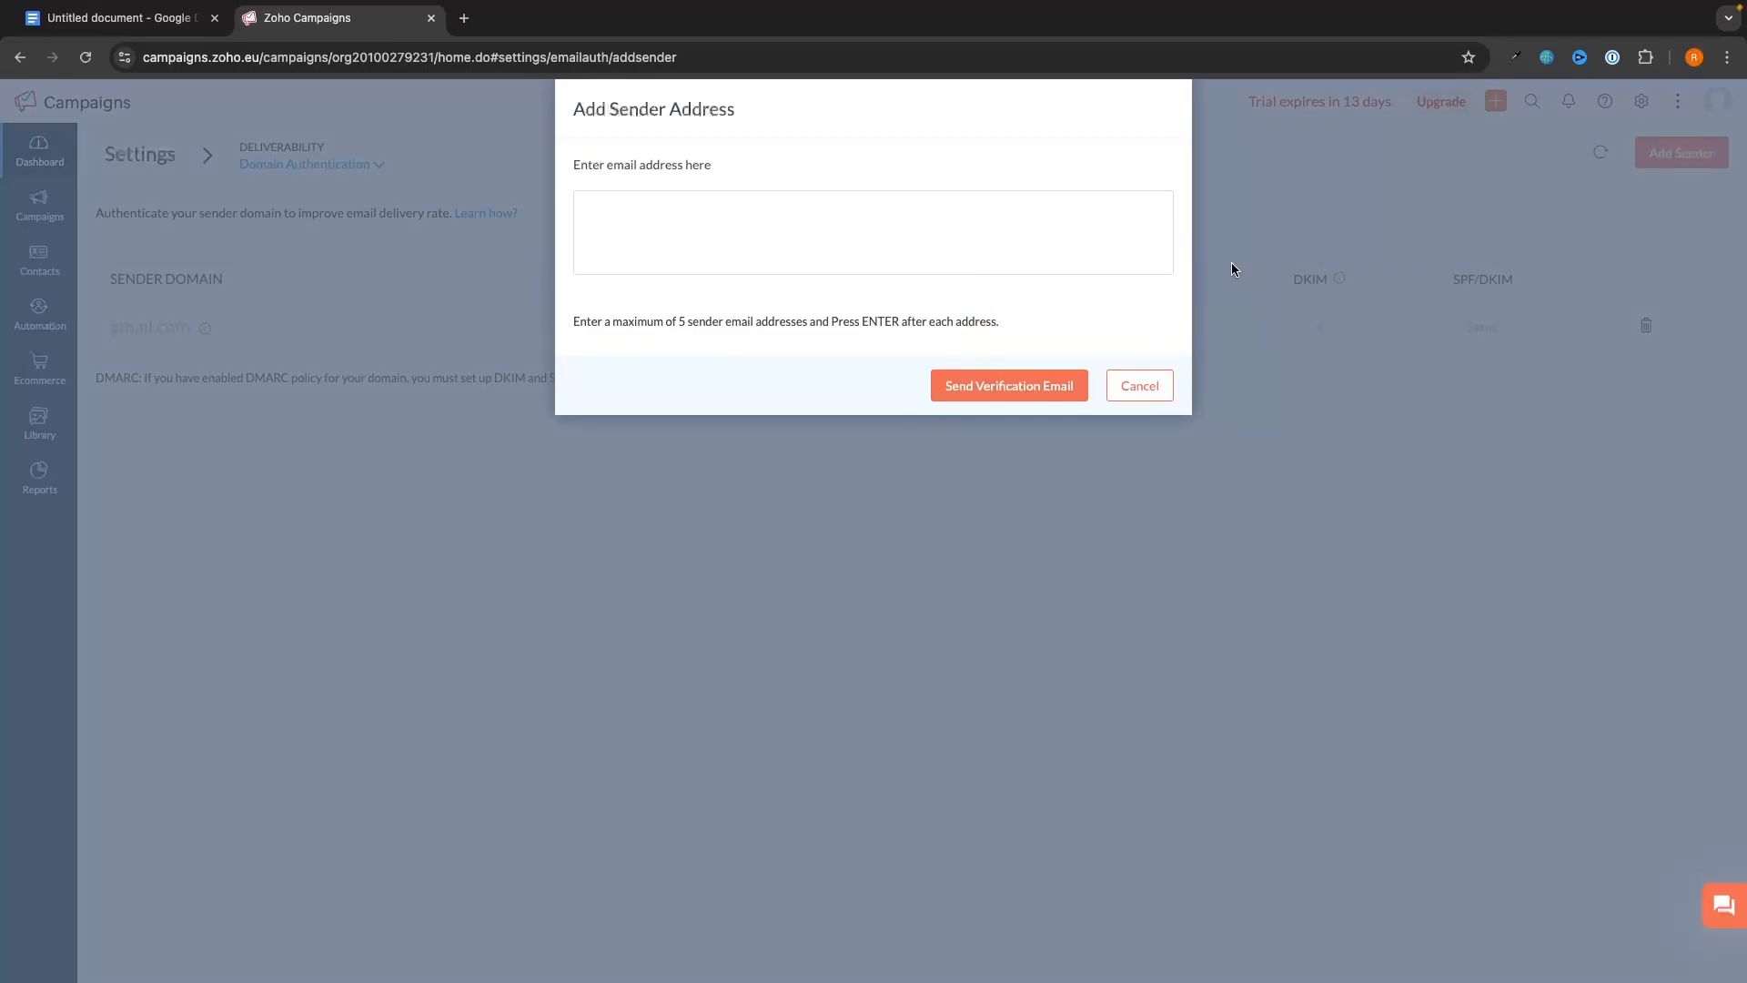
click(749, 222)
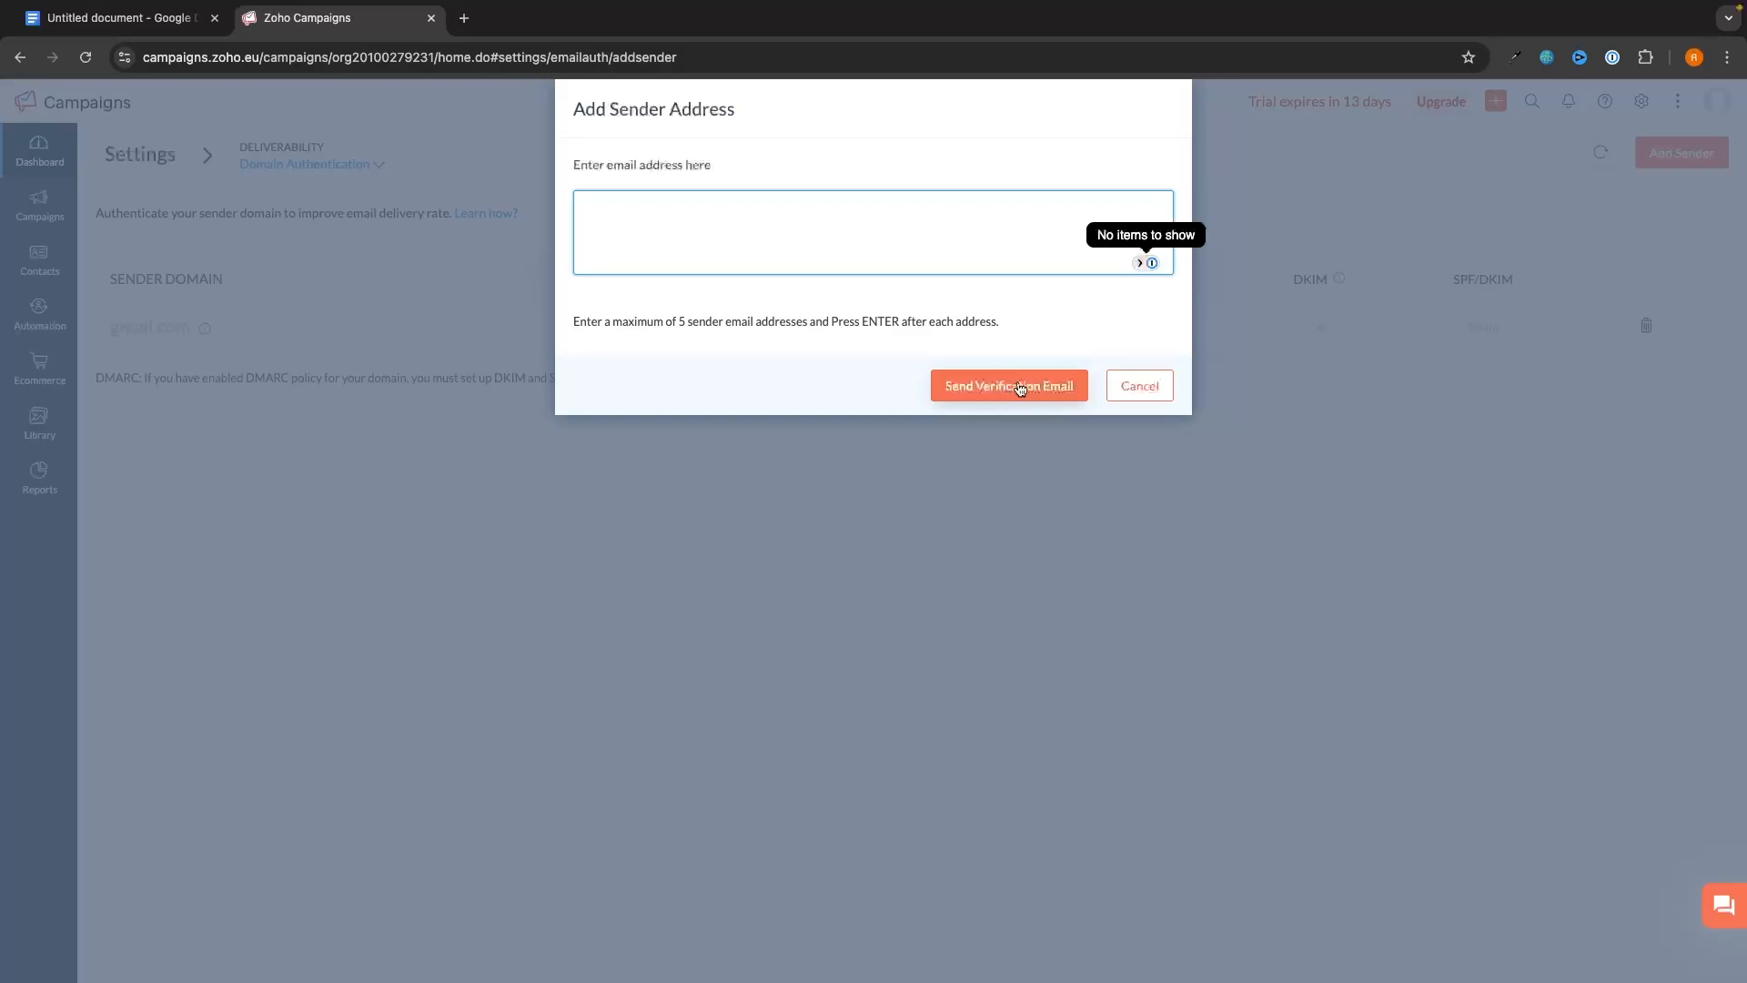
click(1139, 384)
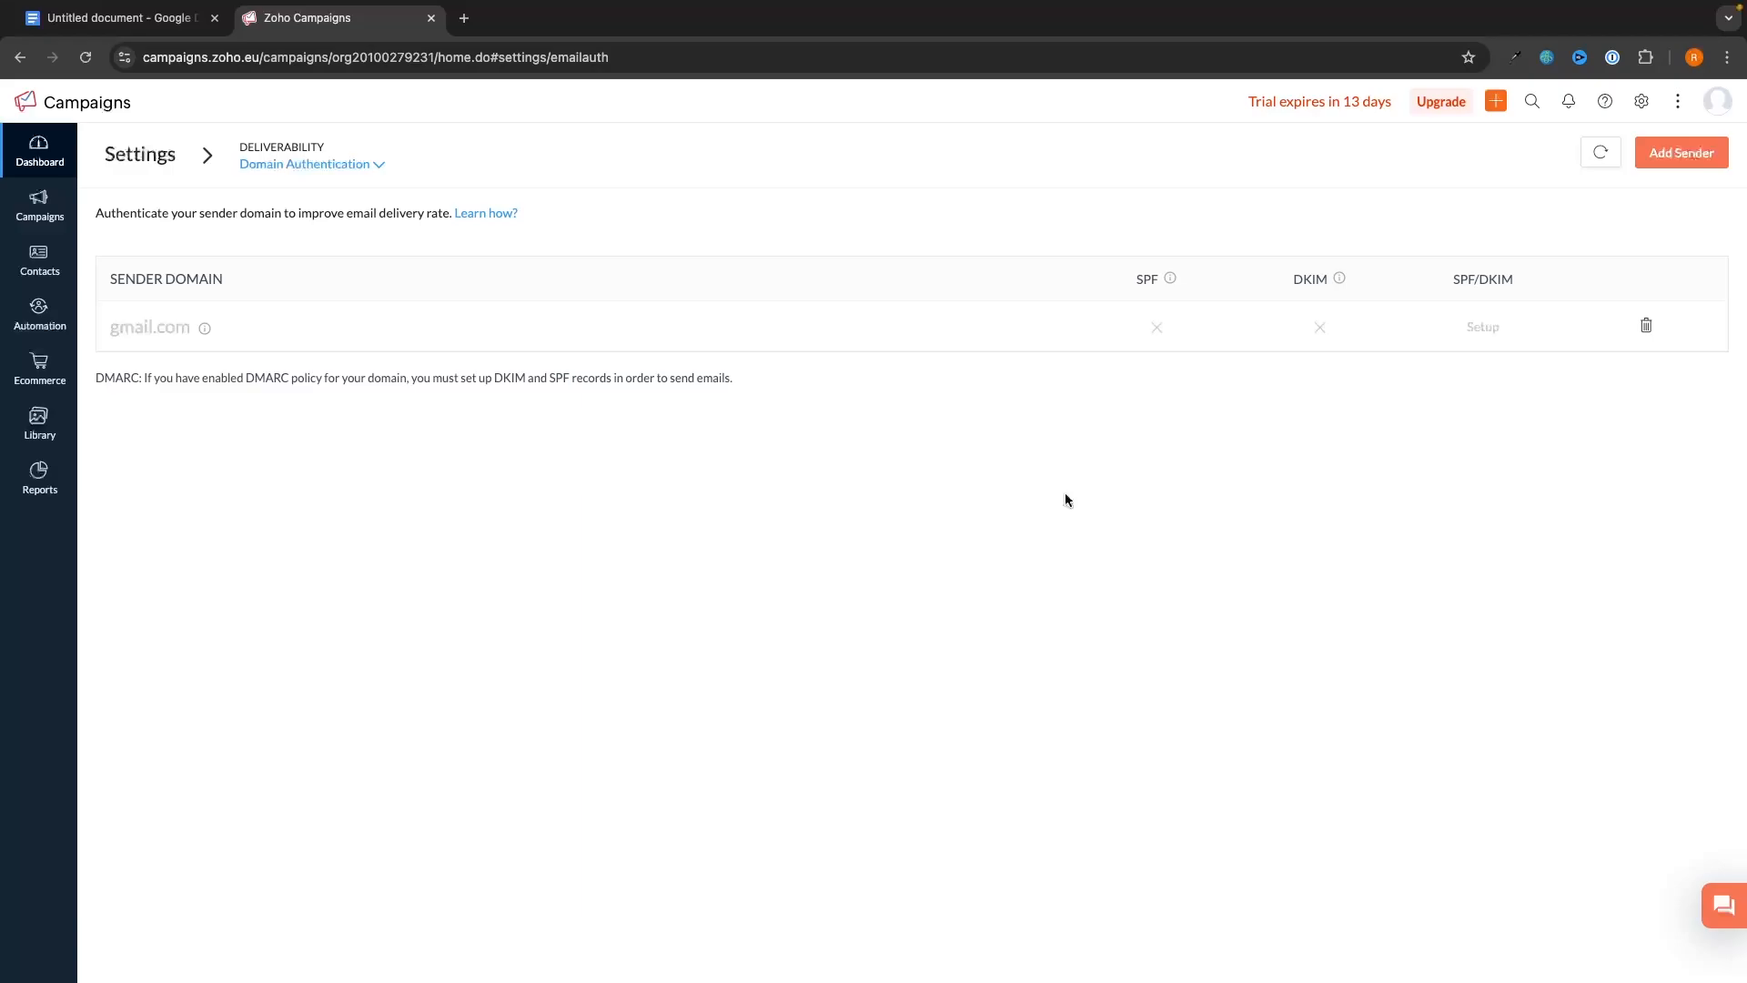
click(39, 152)
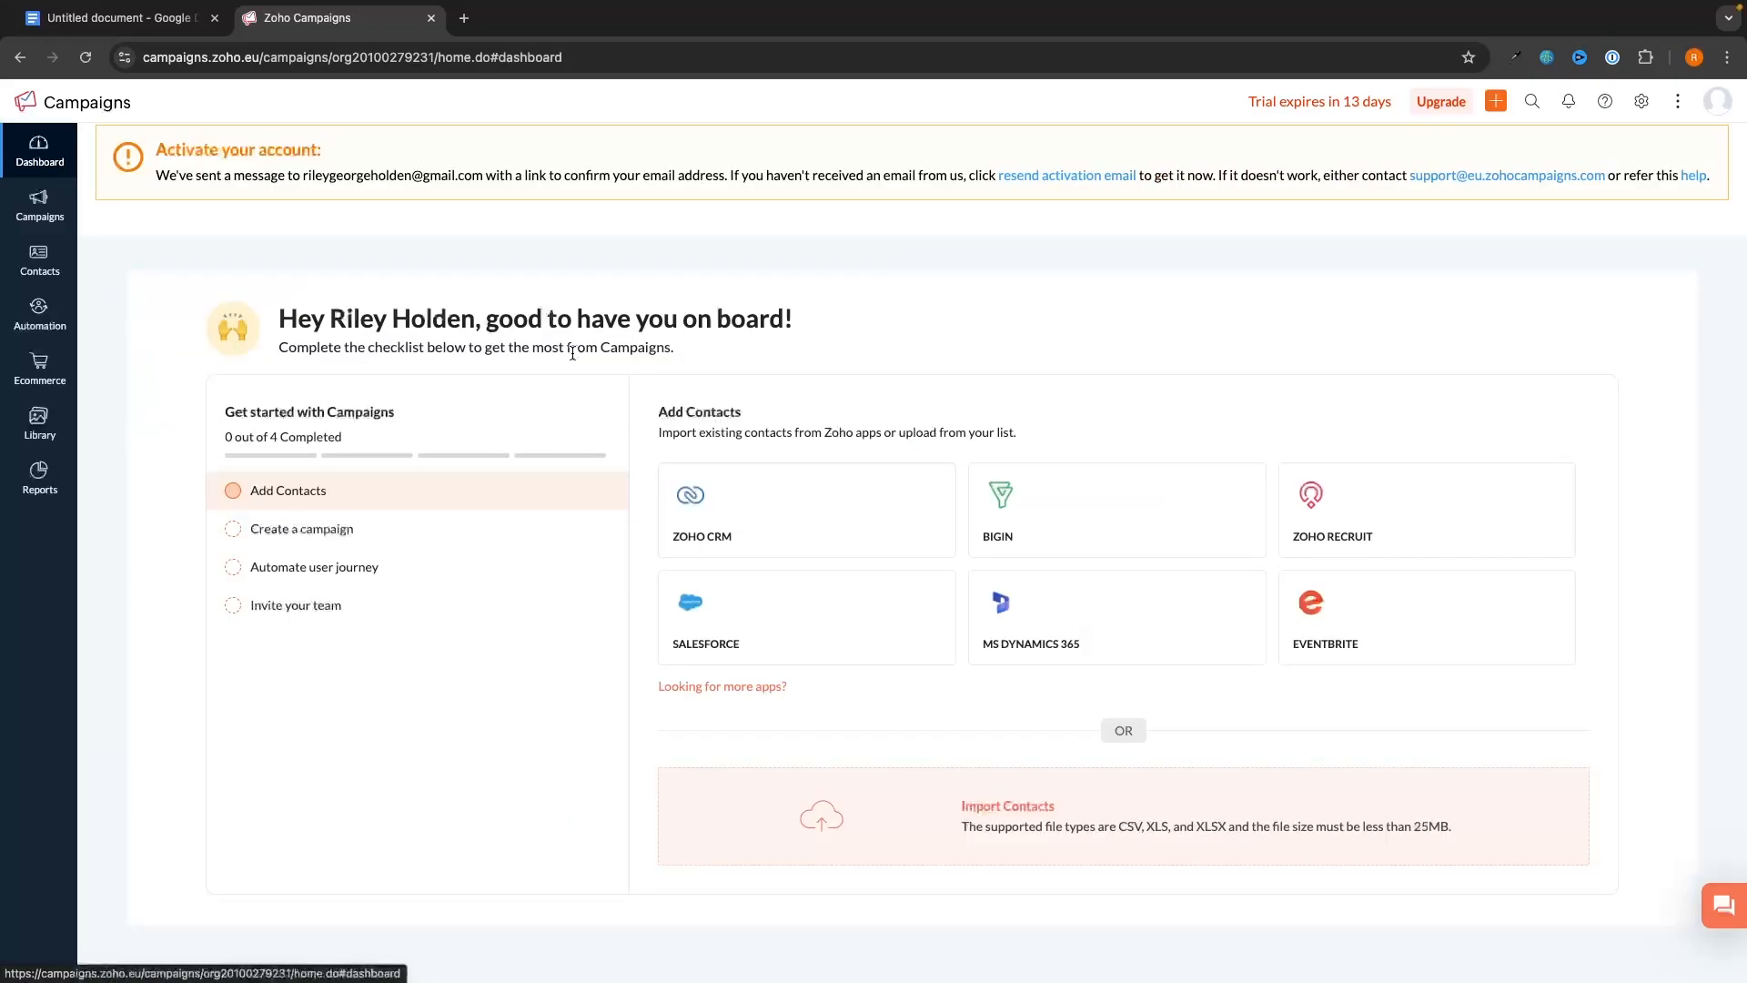
- Open All Contacts and bring up the Add New > Multiple Contacts form
click(35, 257)
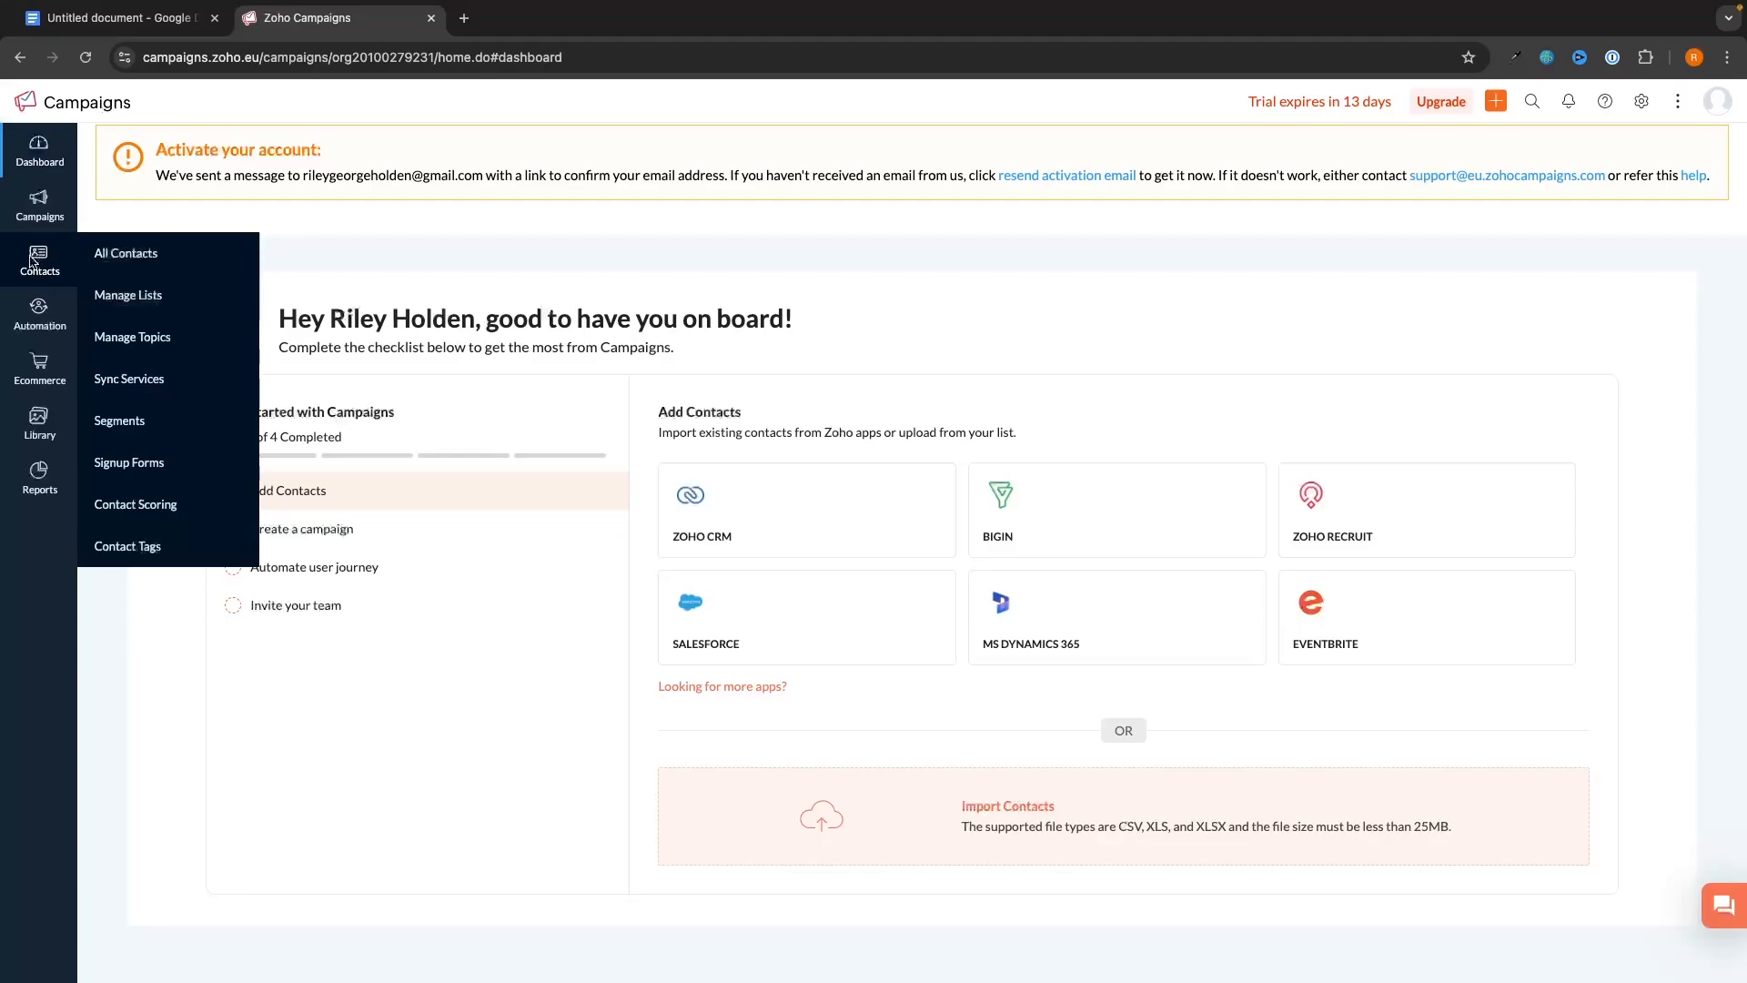
click(151, 254)
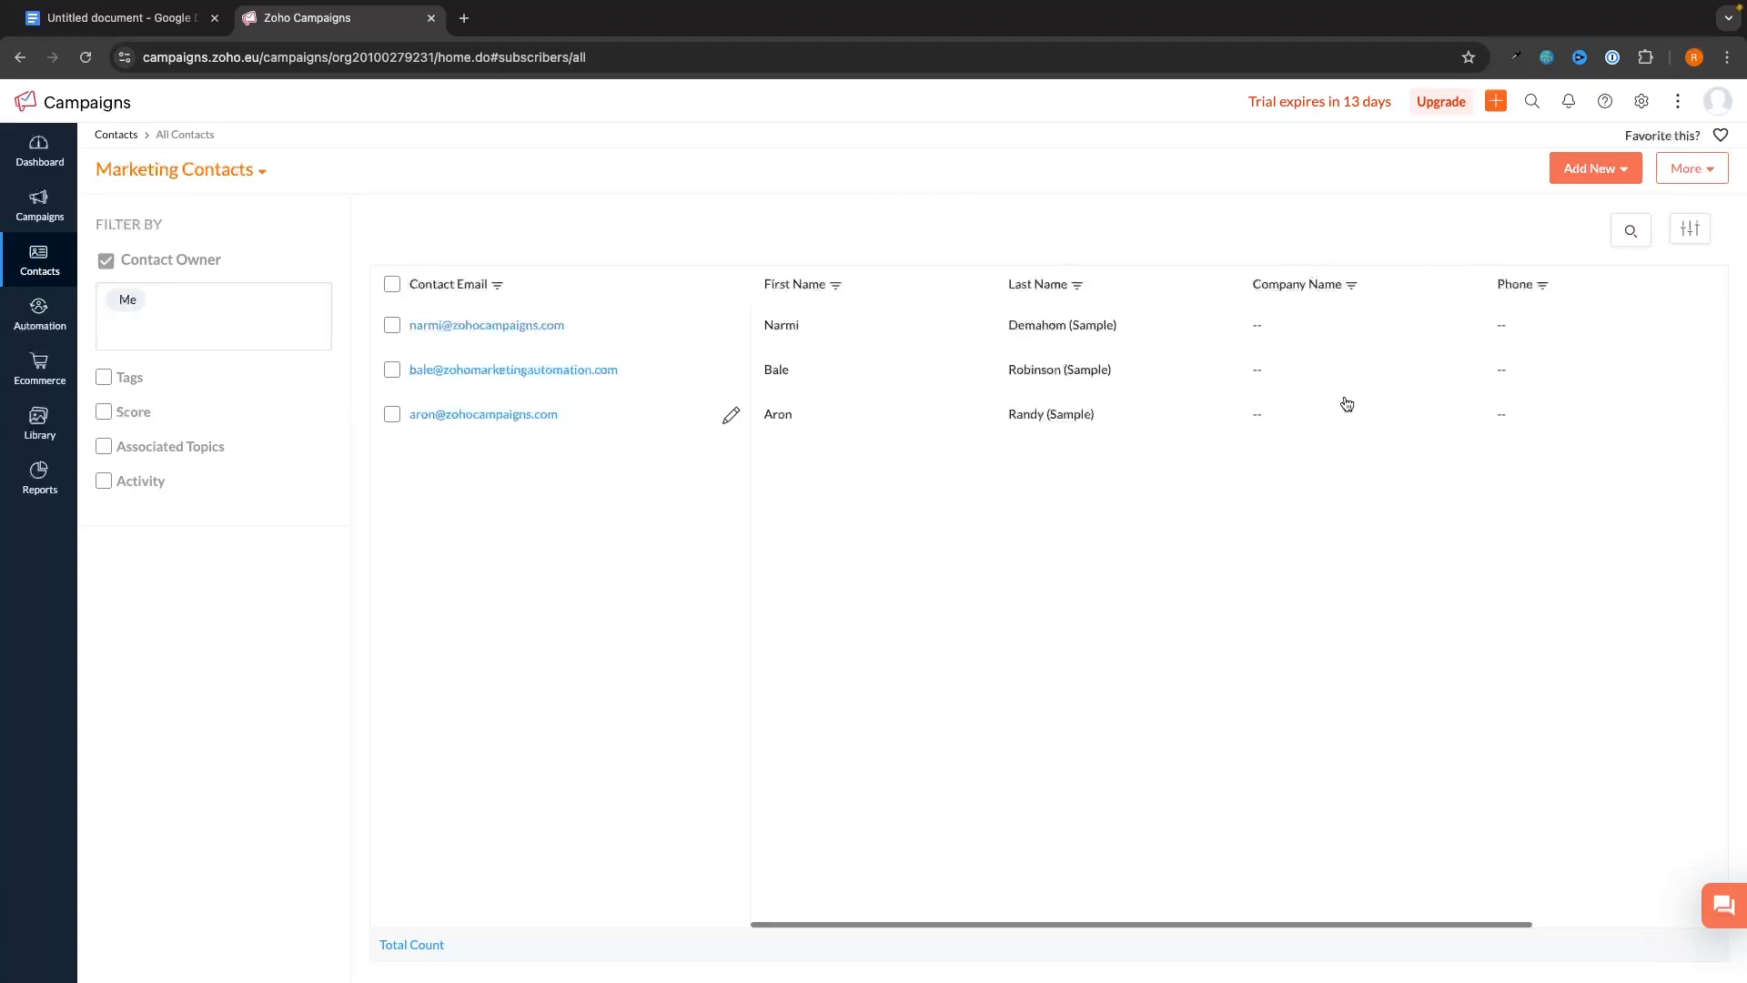
click(1623, 174)
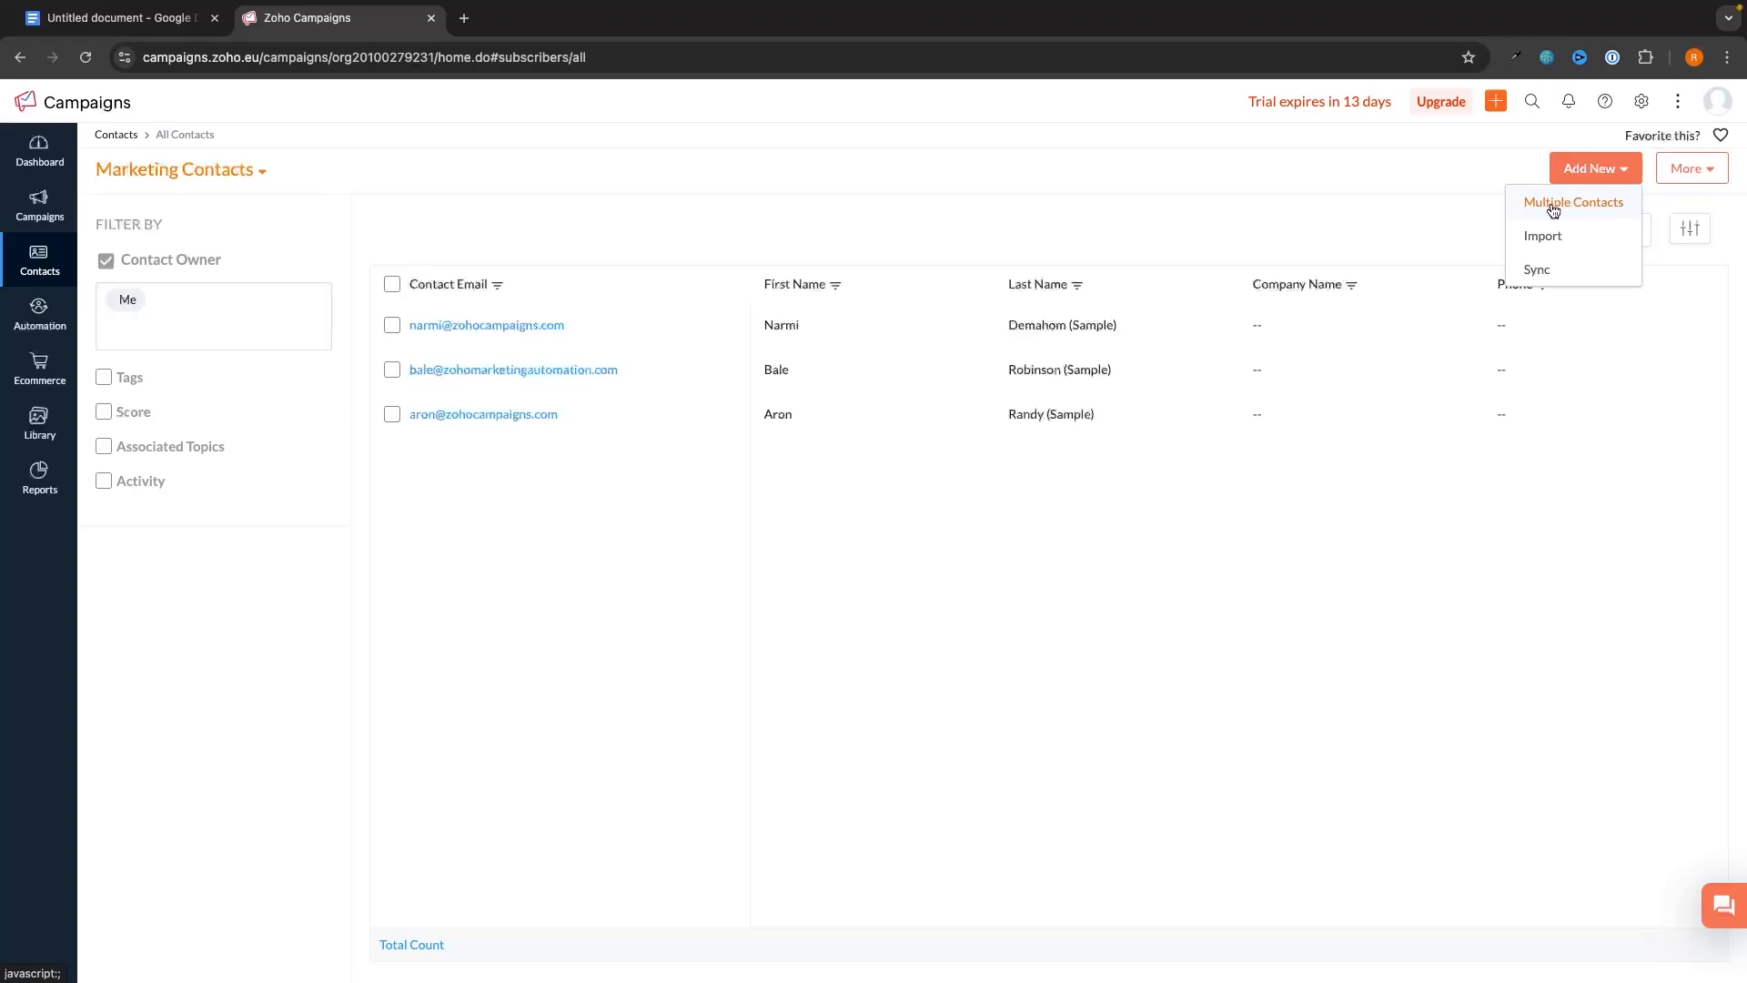
click(1592, 206)
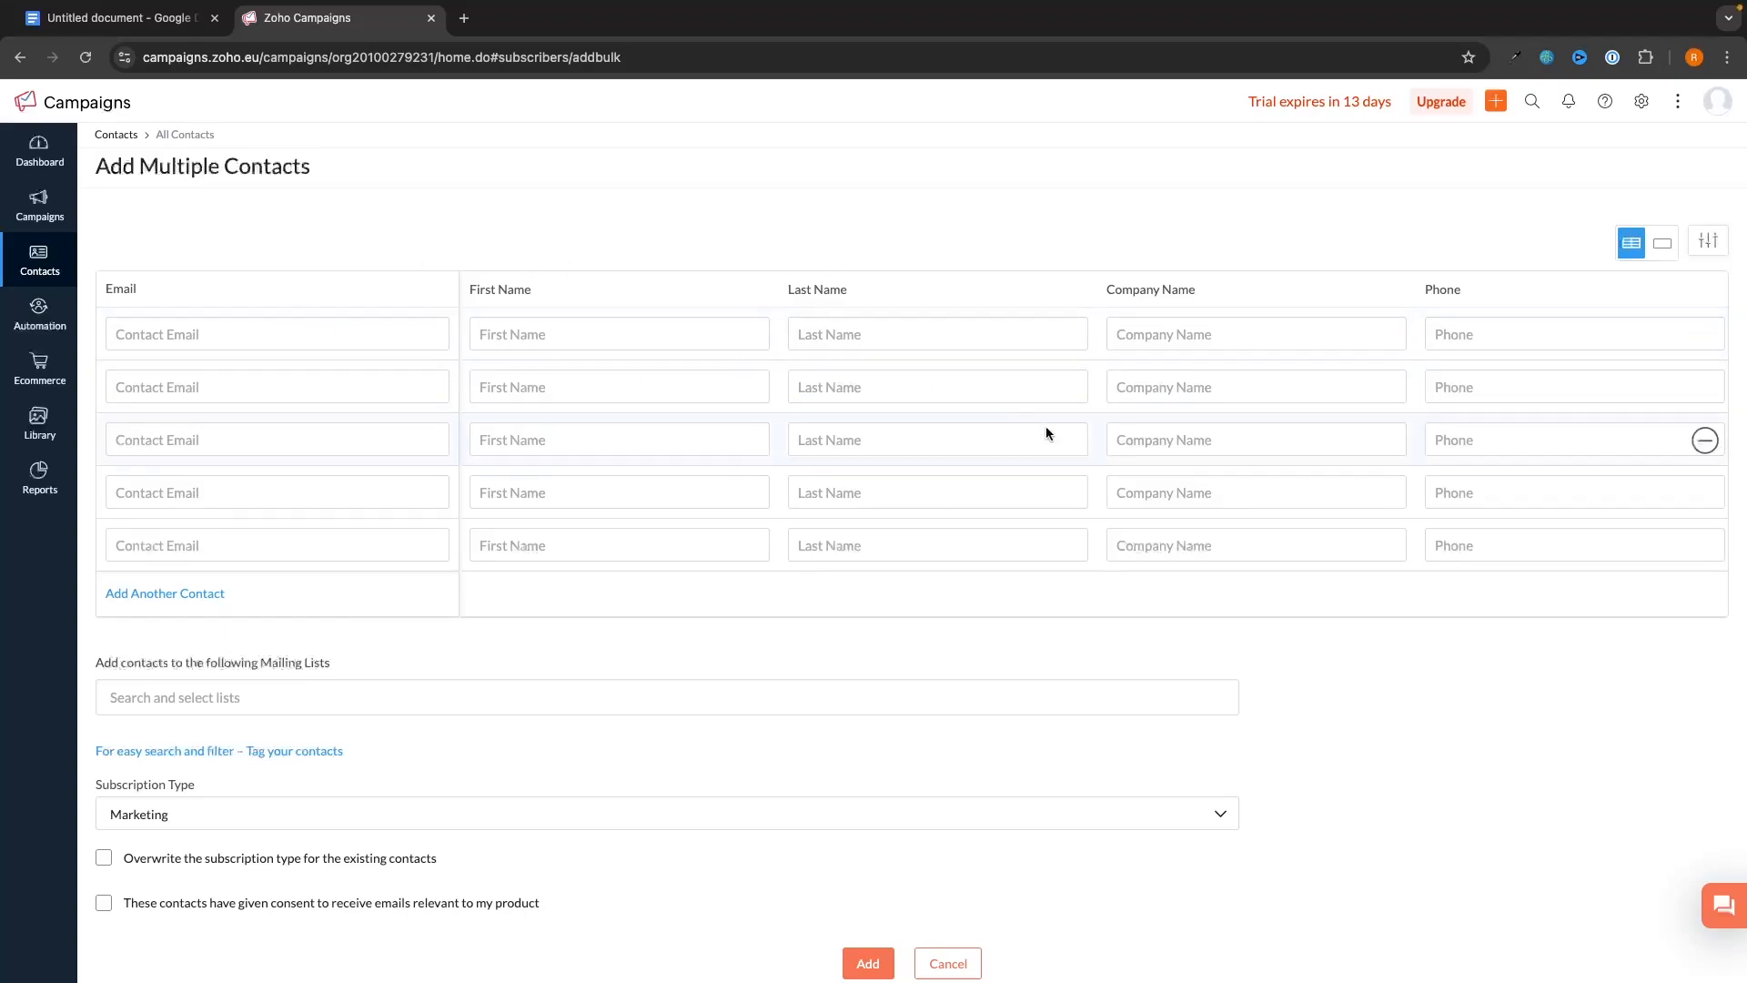
- Switch to Add New > Import to get the Import Contacts form
scroll(1183, 409, down, 2)
scroll(1198, 406, up, 2)
scroll(1234, 333, left, 5)
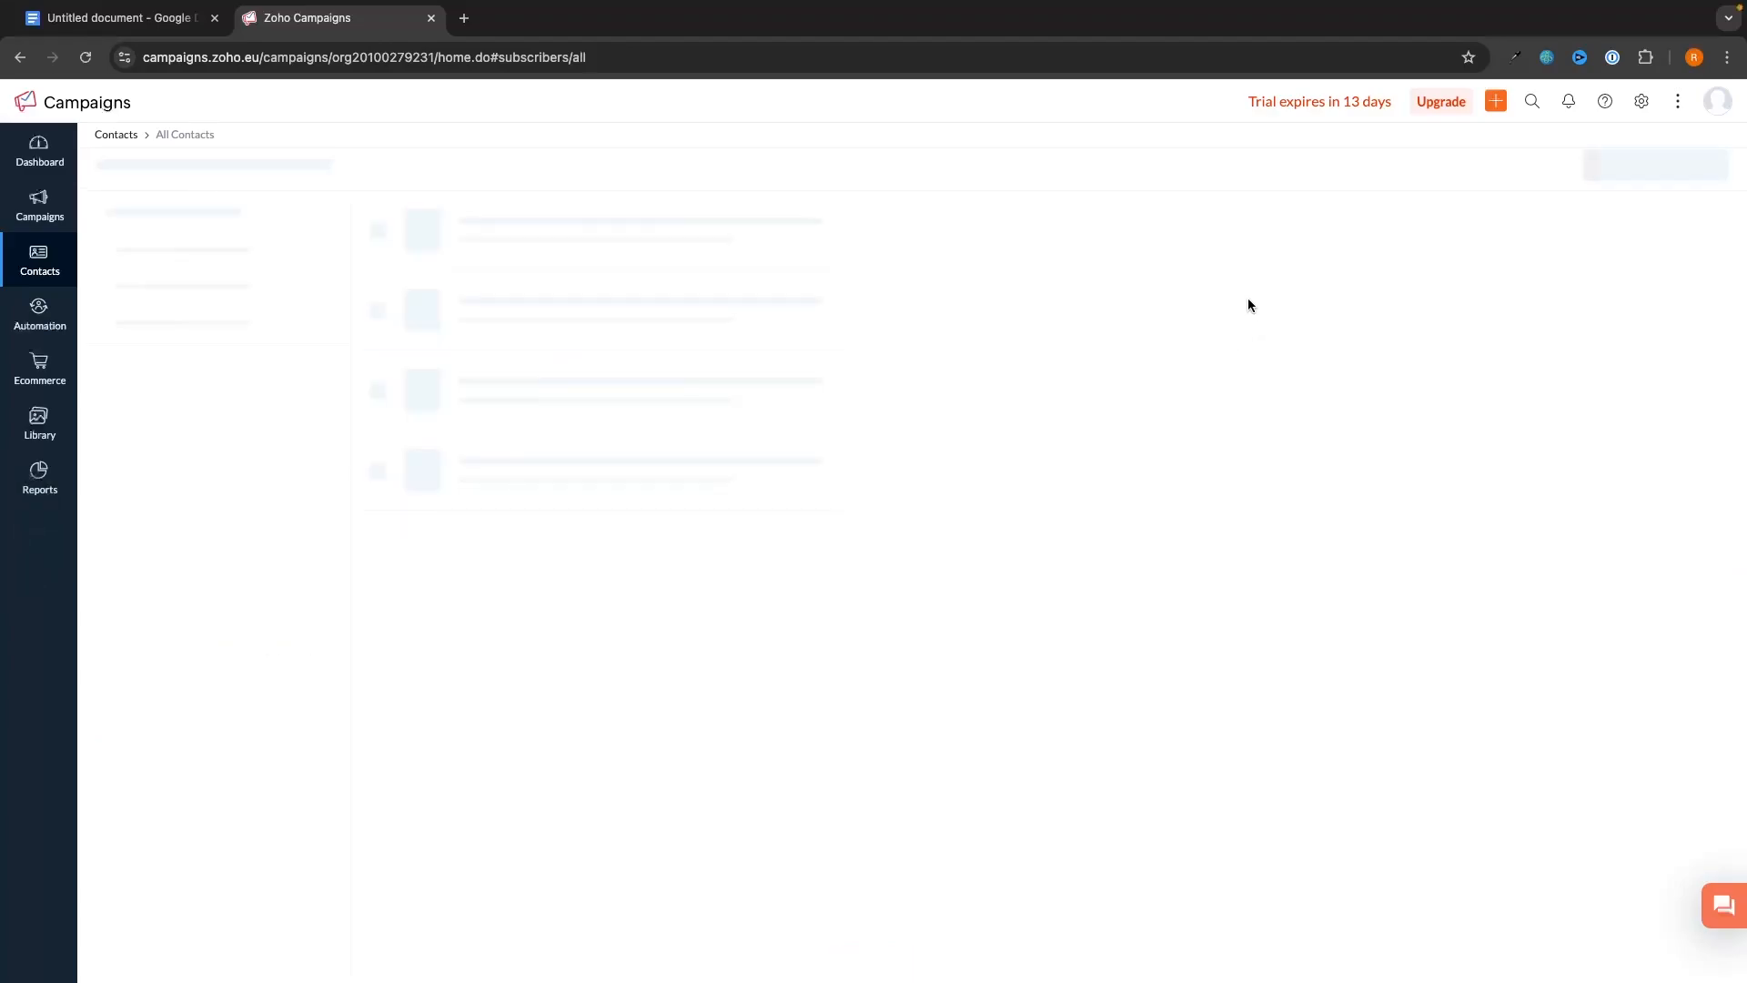
click(1591, 173)
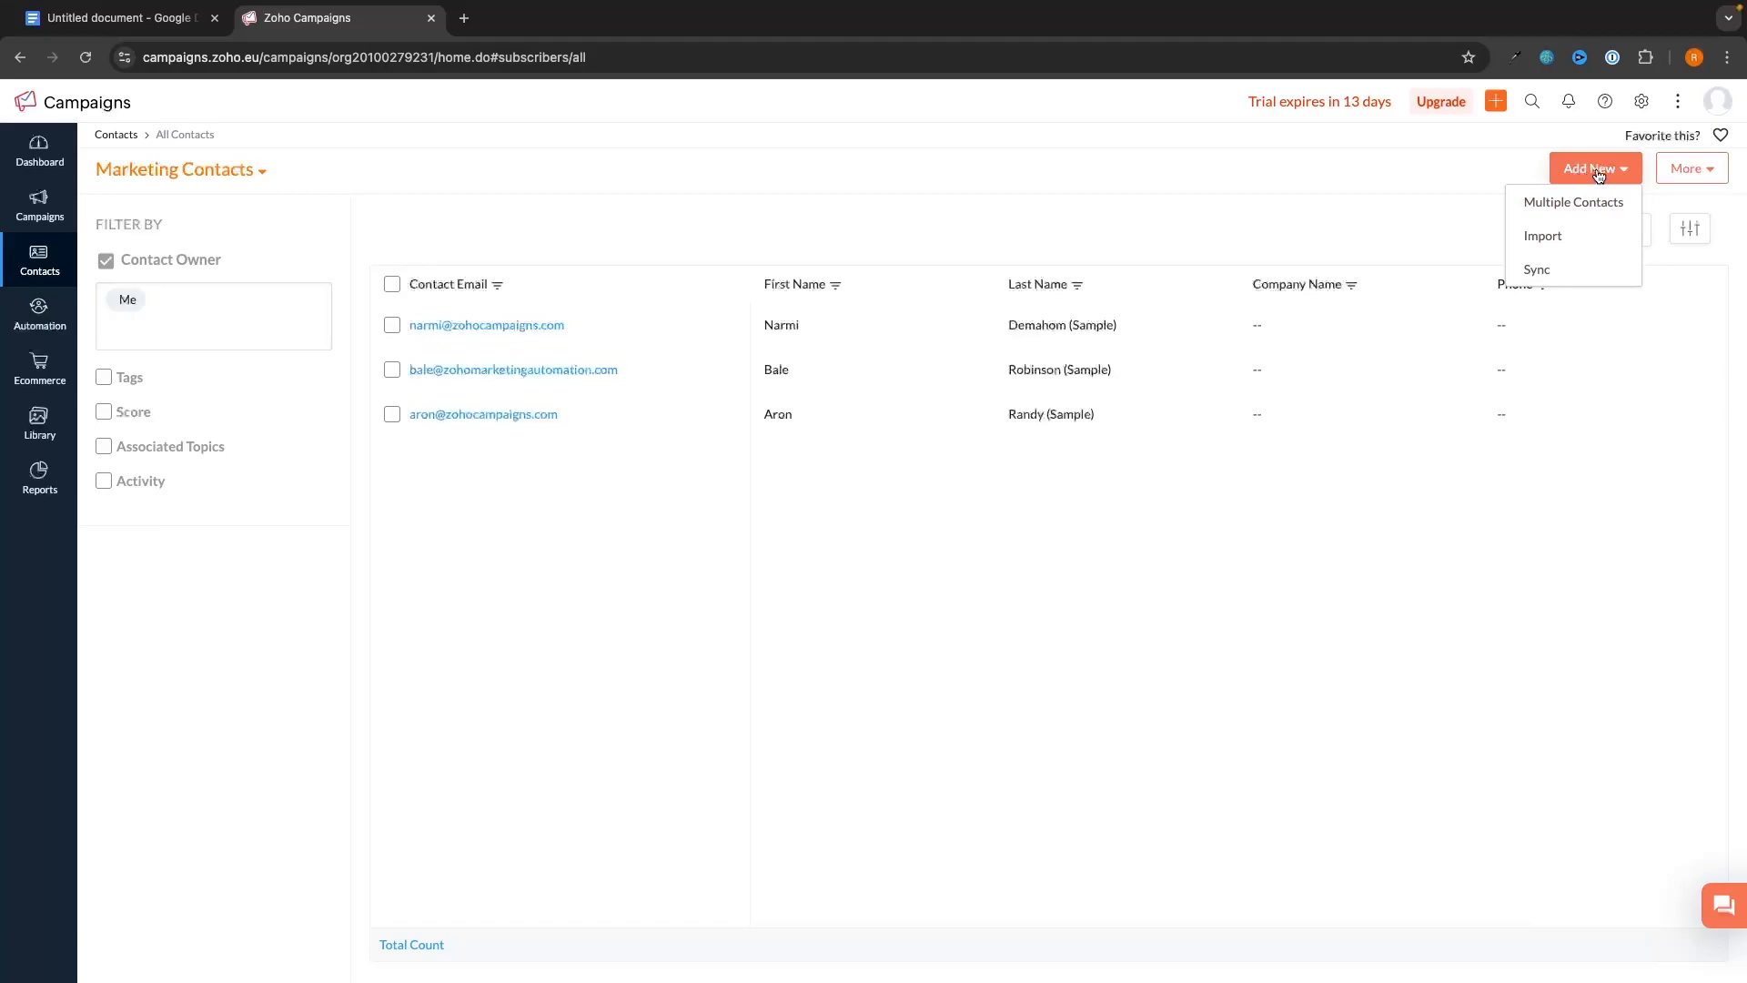
click(1548, 238)
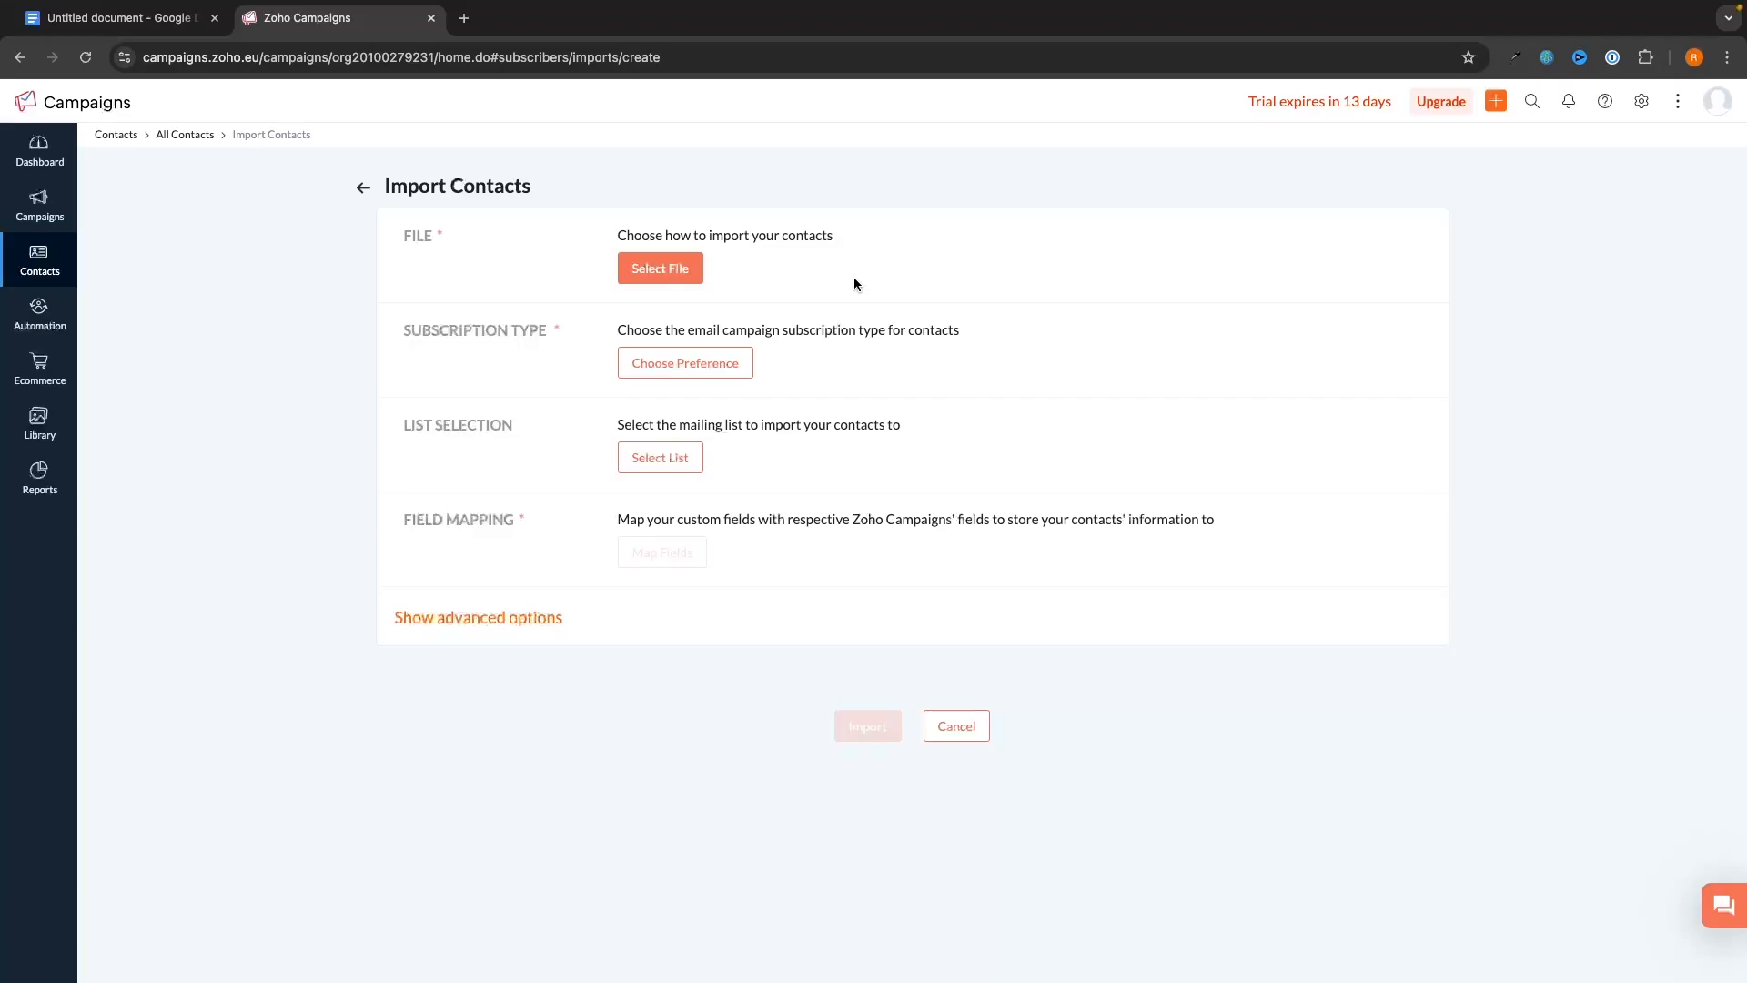
- Upload a subscribers CSV file from the computer as the import source
click(688, 269)
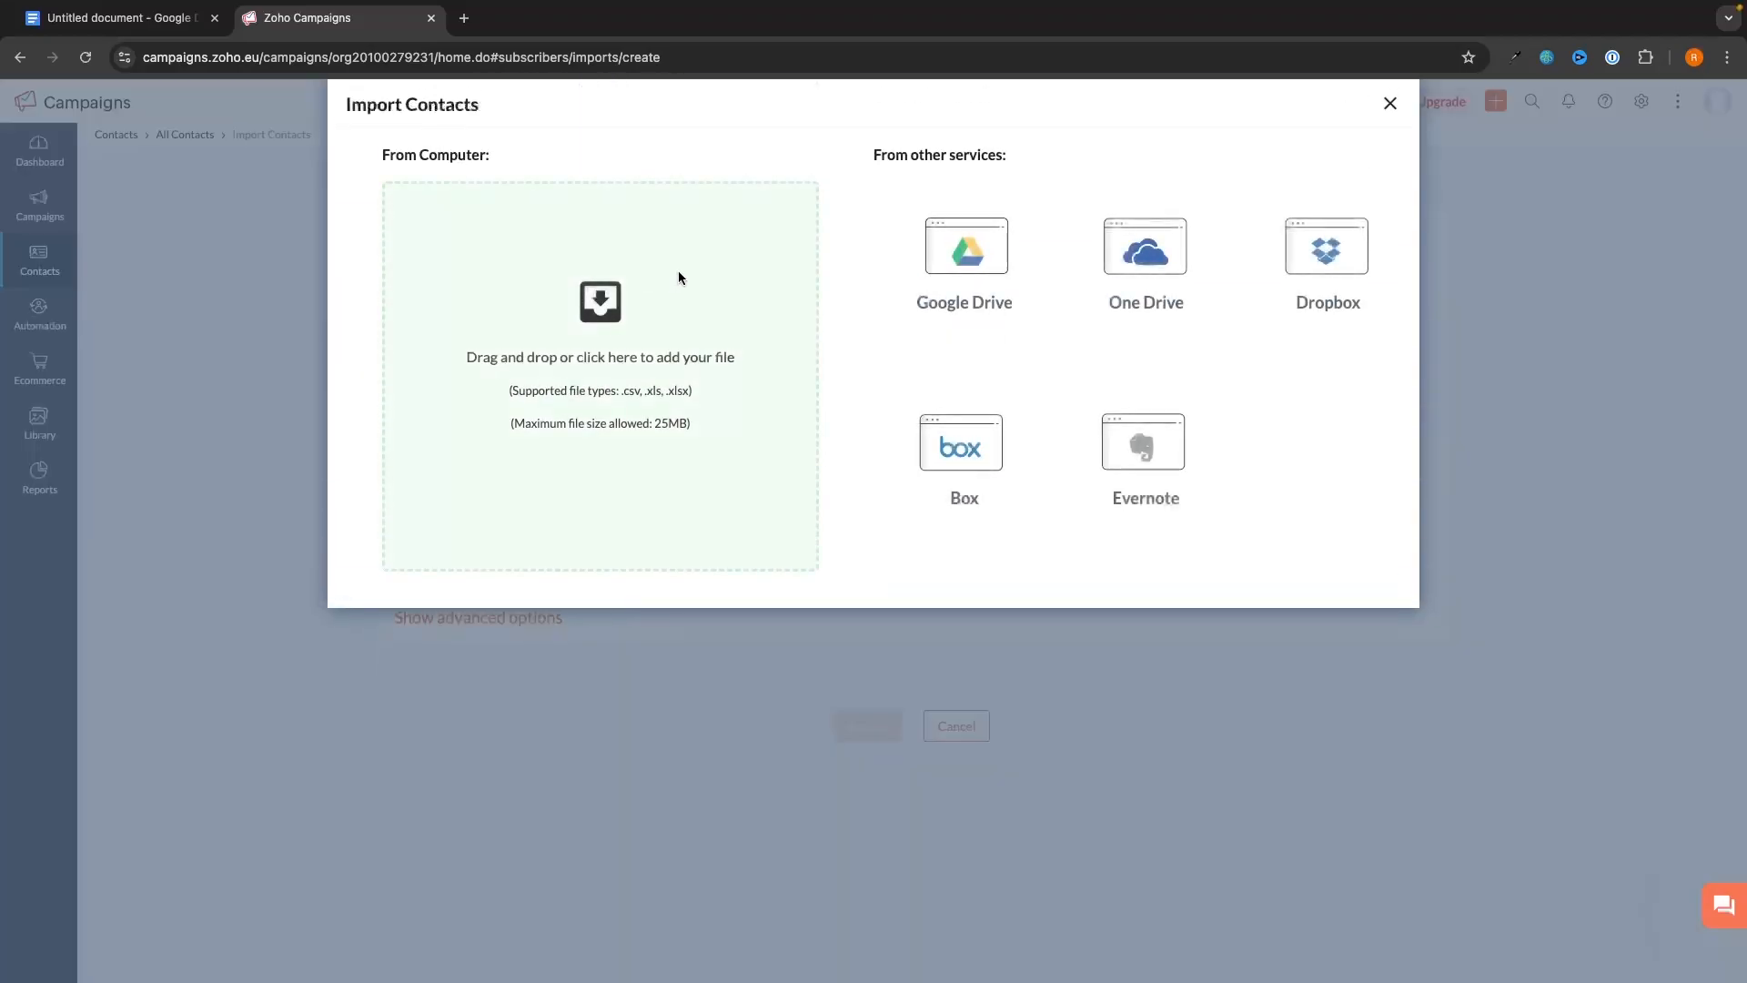
click(612, 355)
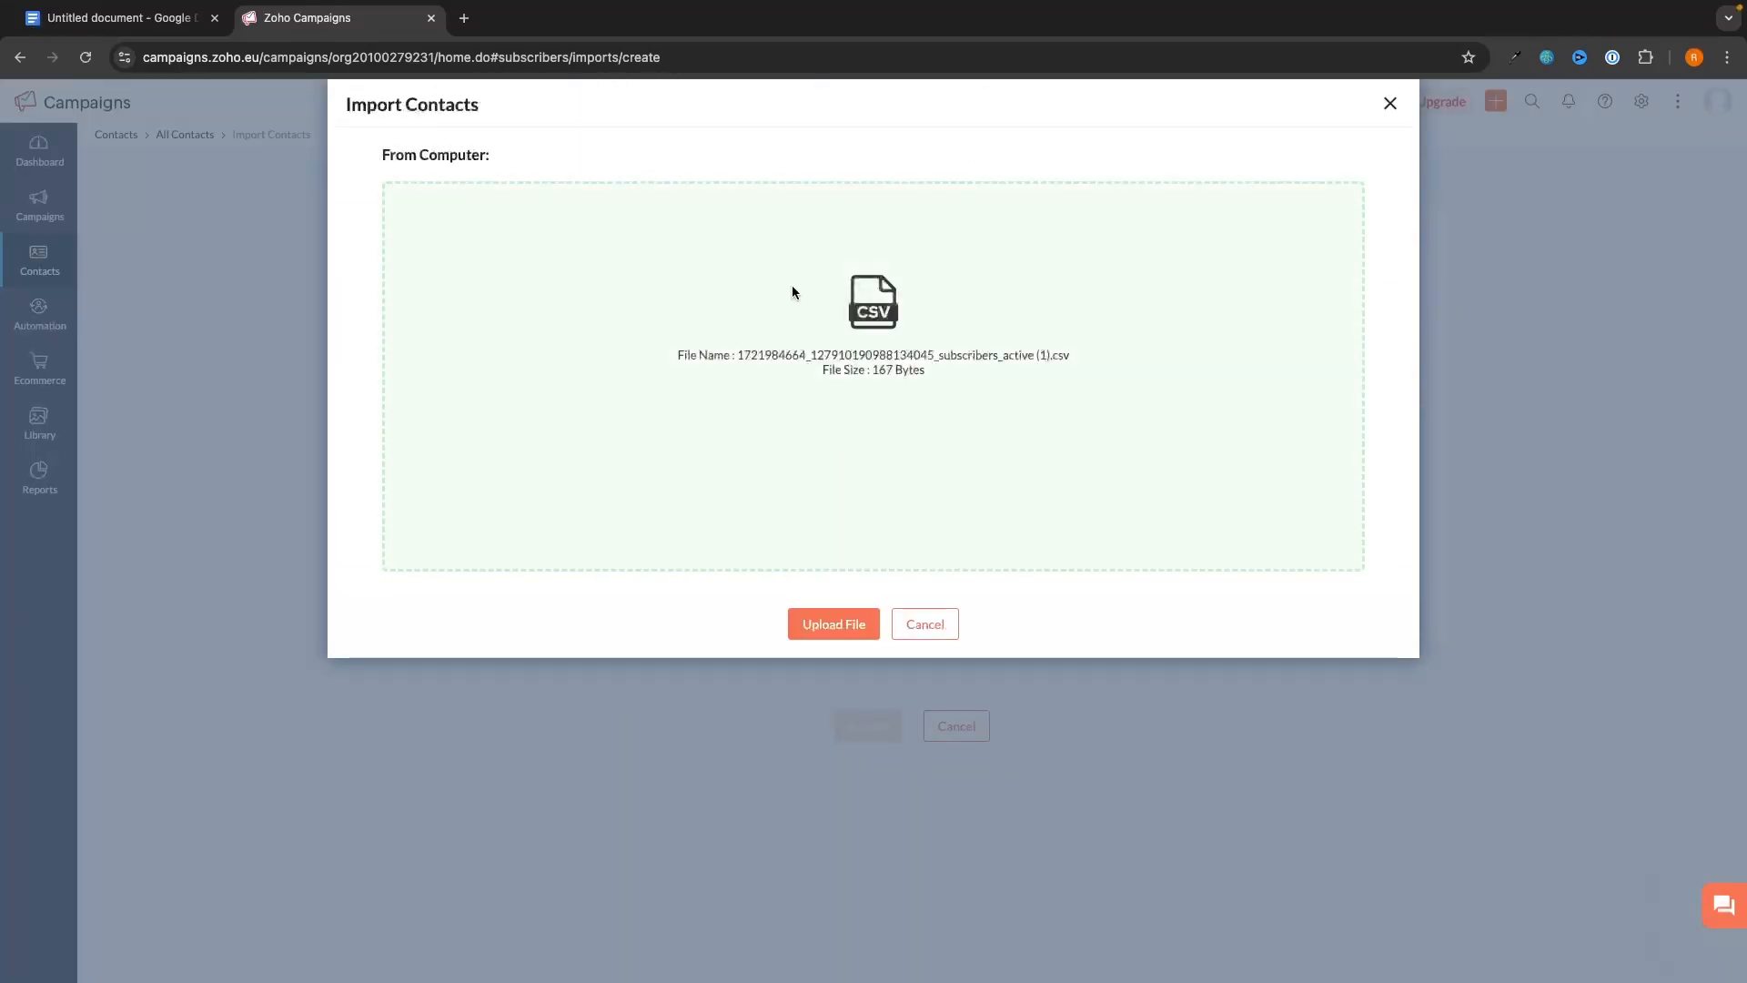
click(840, 632)
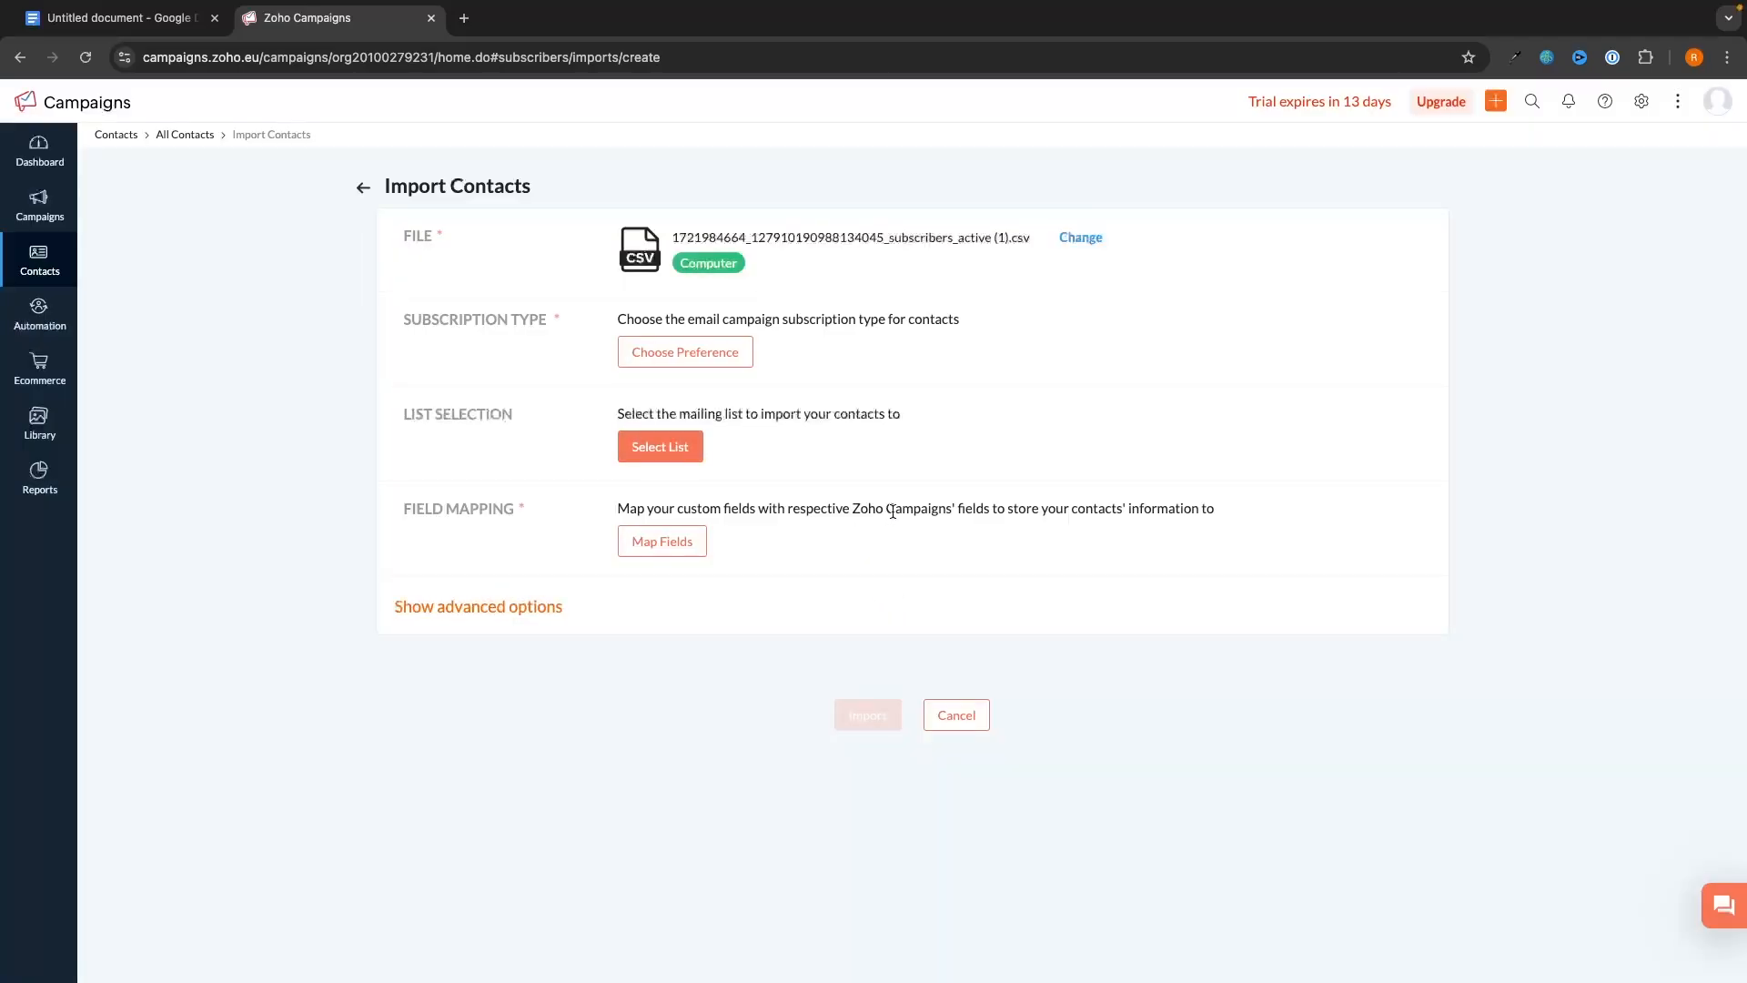
- Set the subscription type to Marketing, confirm email consent, and save
click(694, 362)
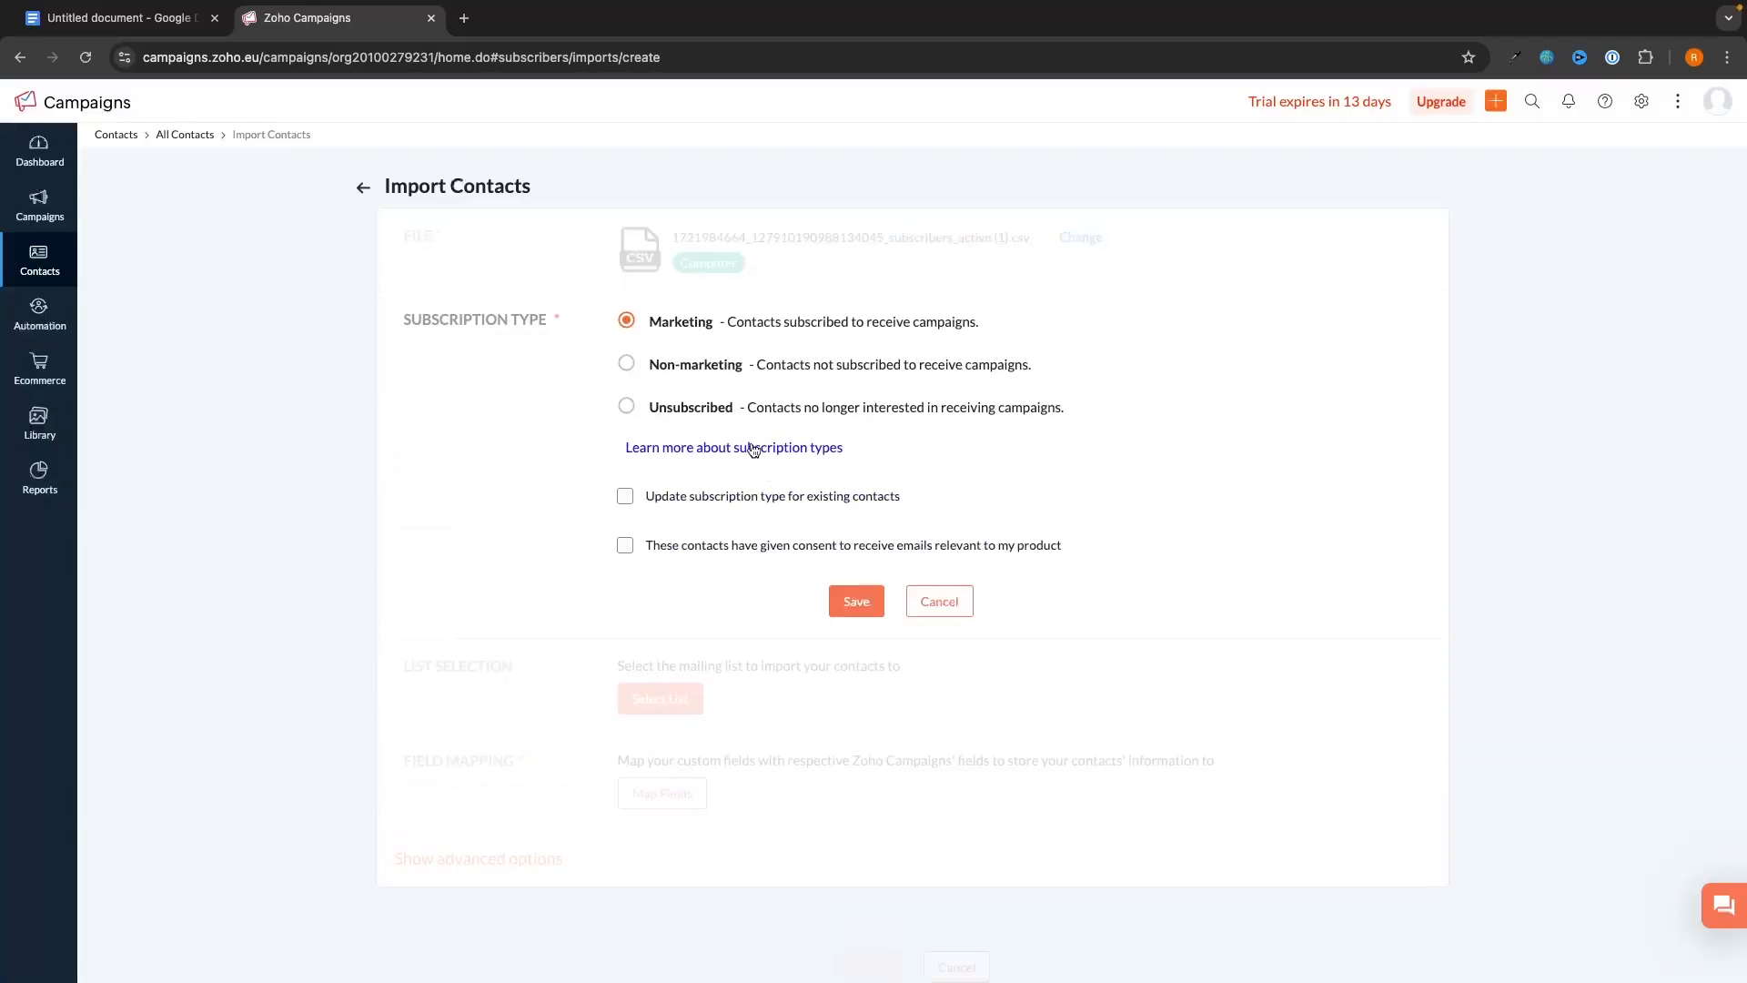
drag(726, 321, 1037, 320)
click(1038, 321)
click(857, 598)
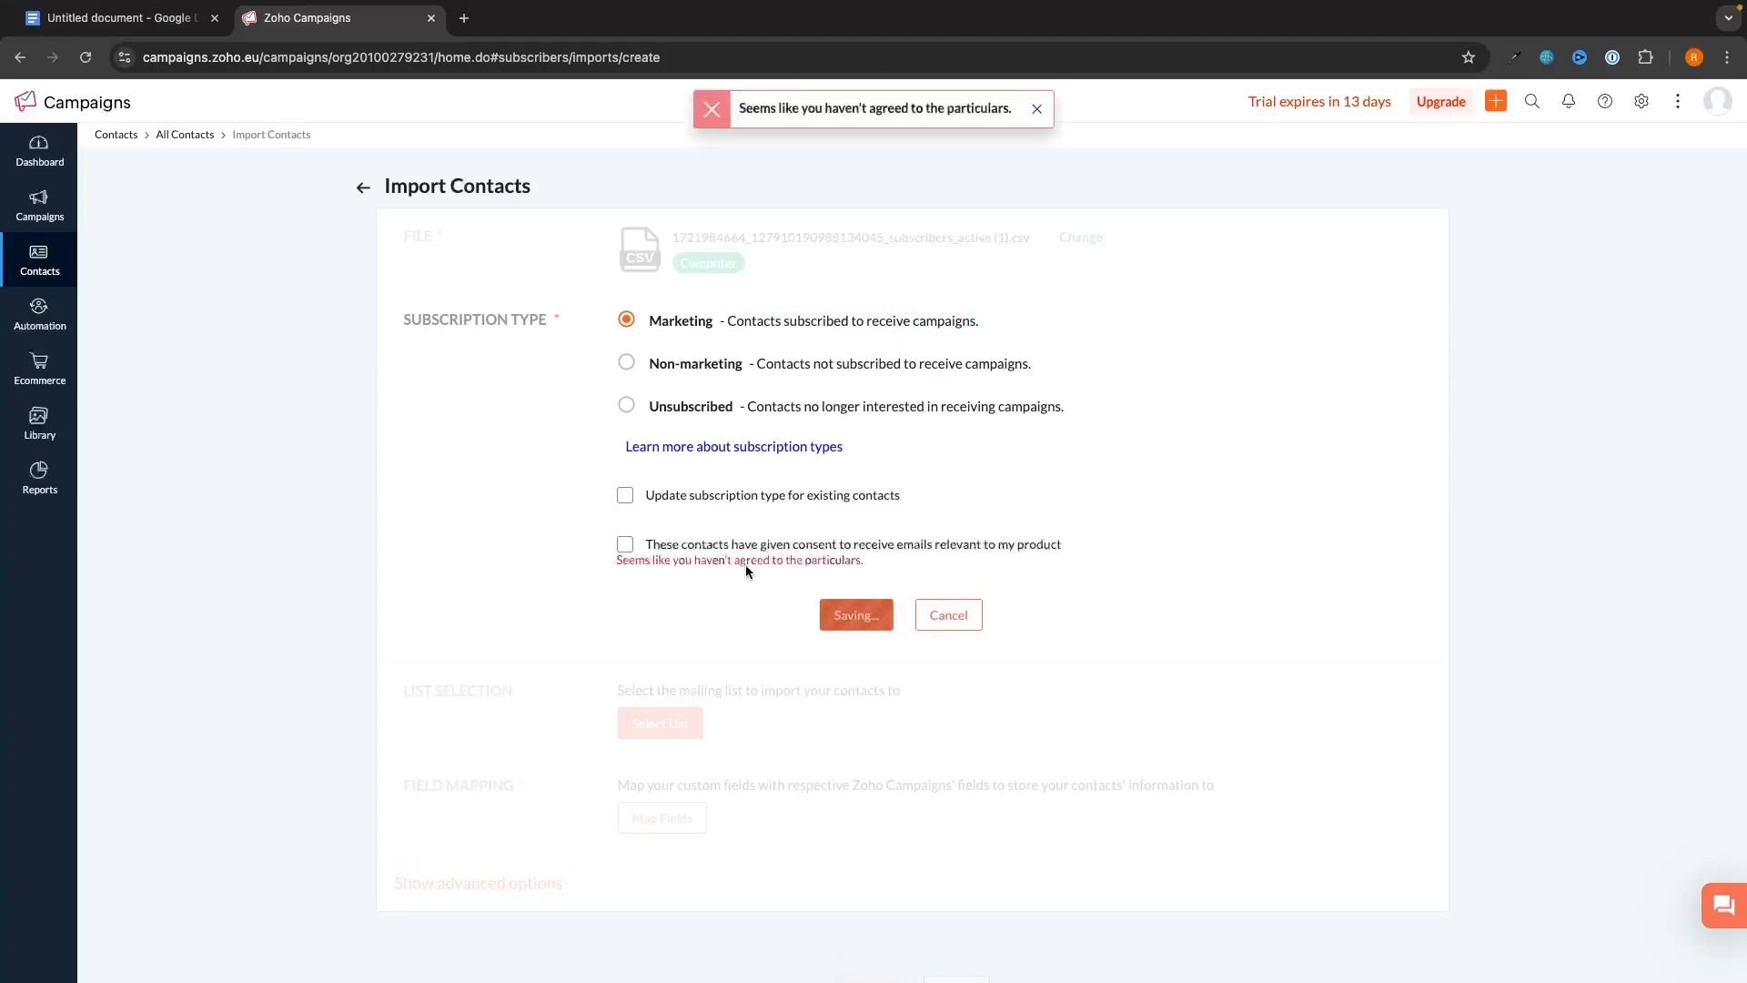
click(632, 543)
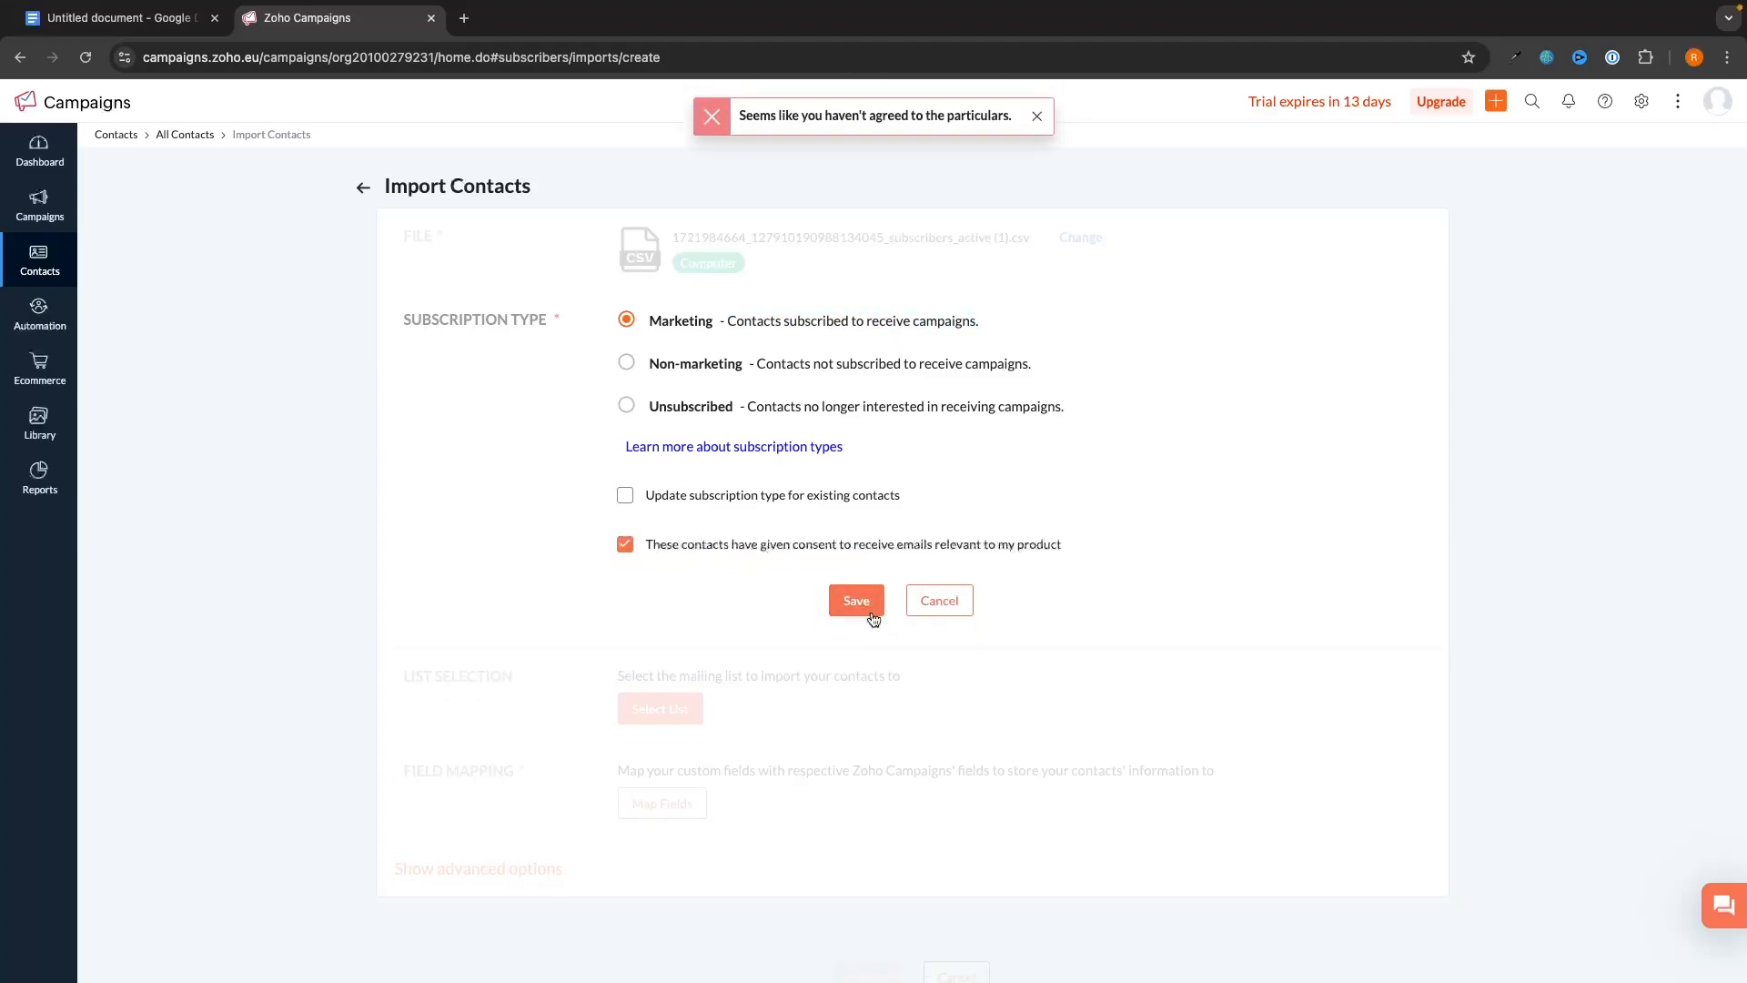
click(856, 603)
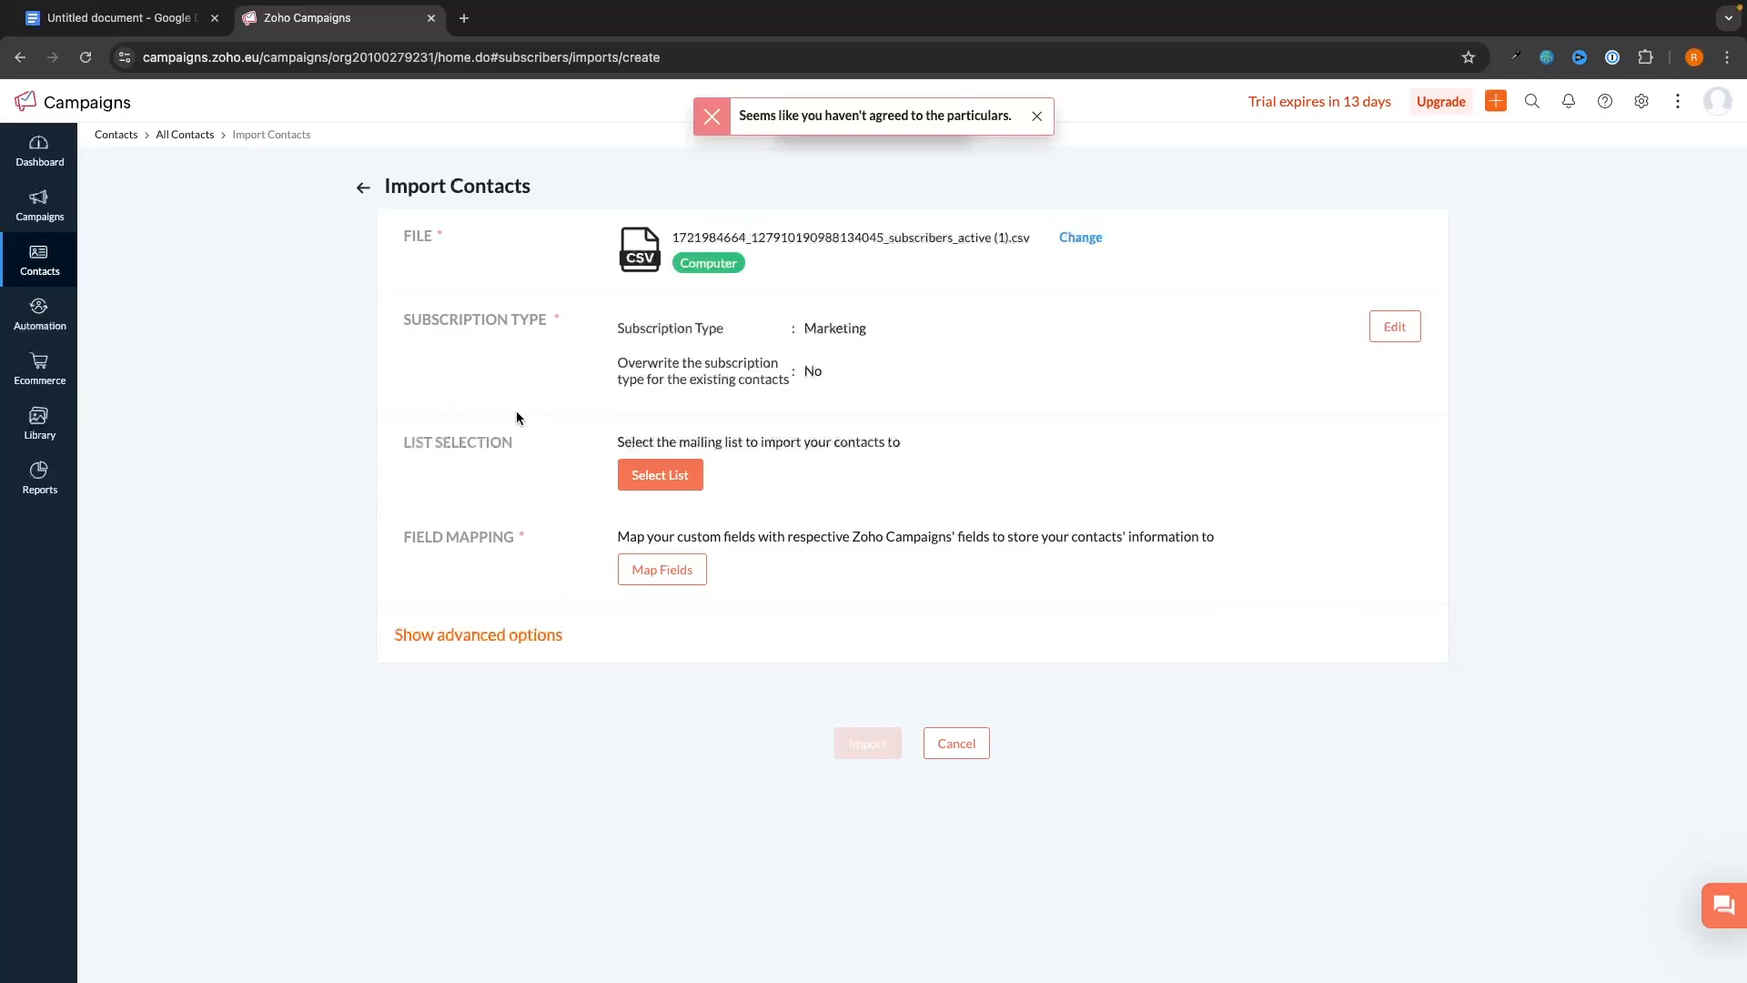
- Create a new mailing list named Main Email as the import destination
click(669, 470)
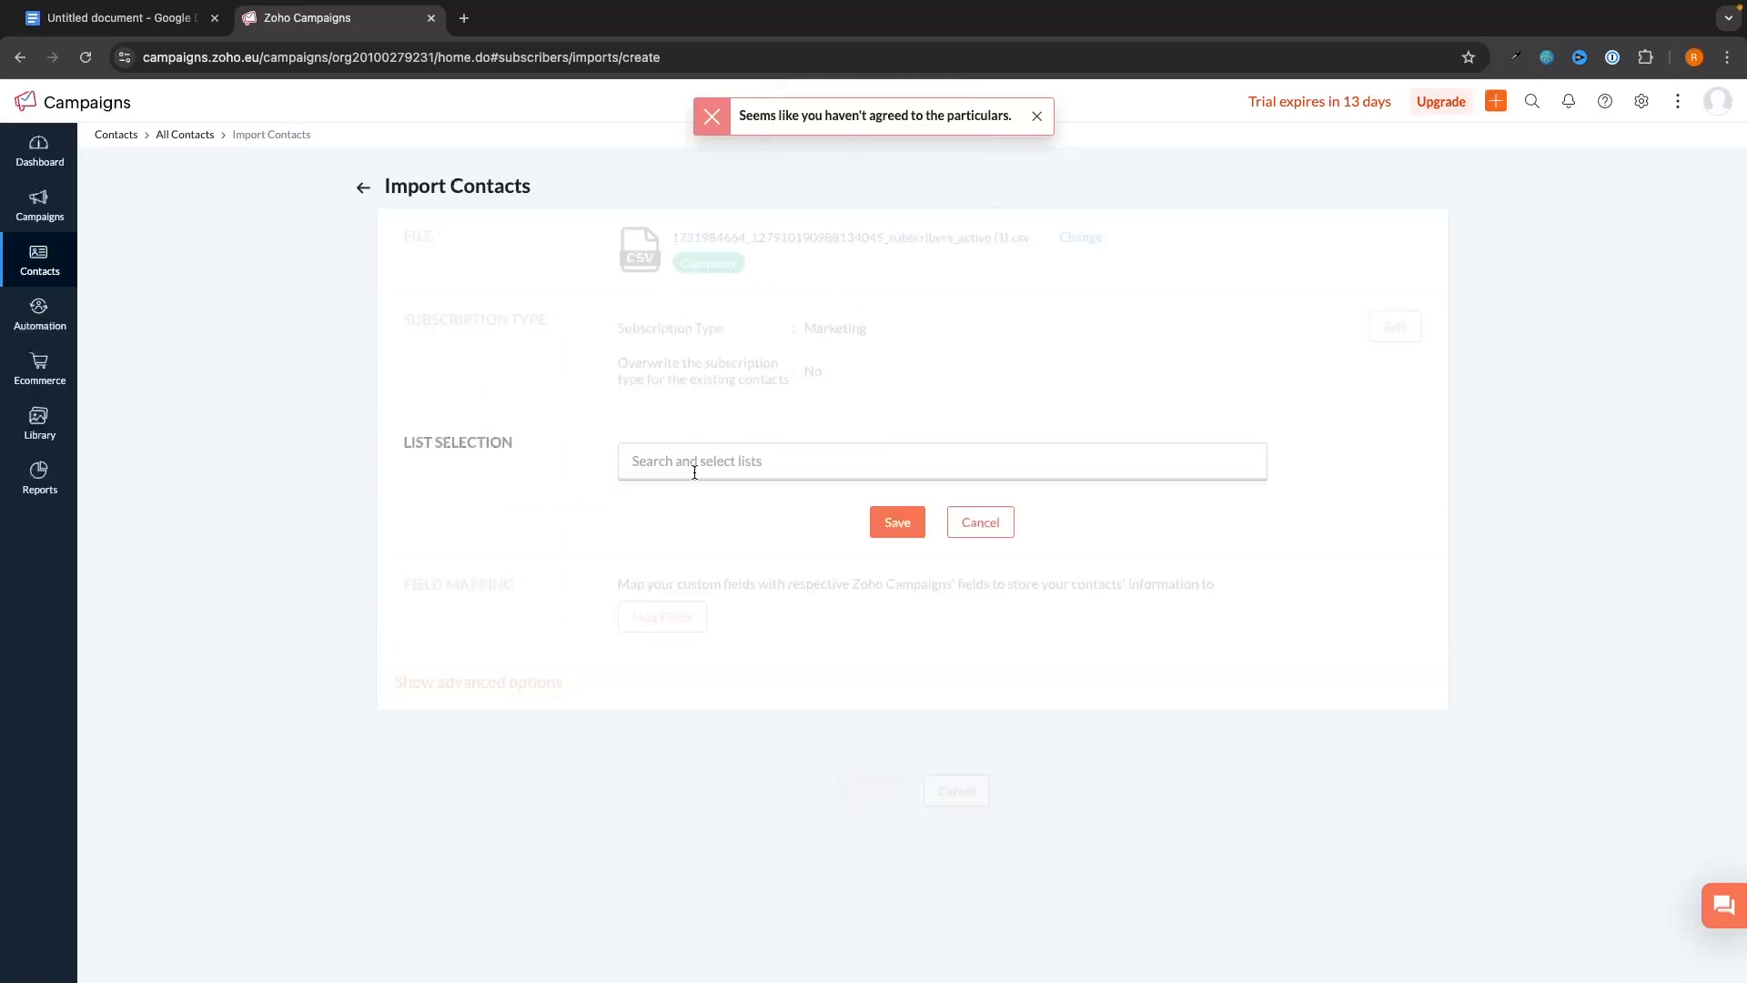
click(717, 457)
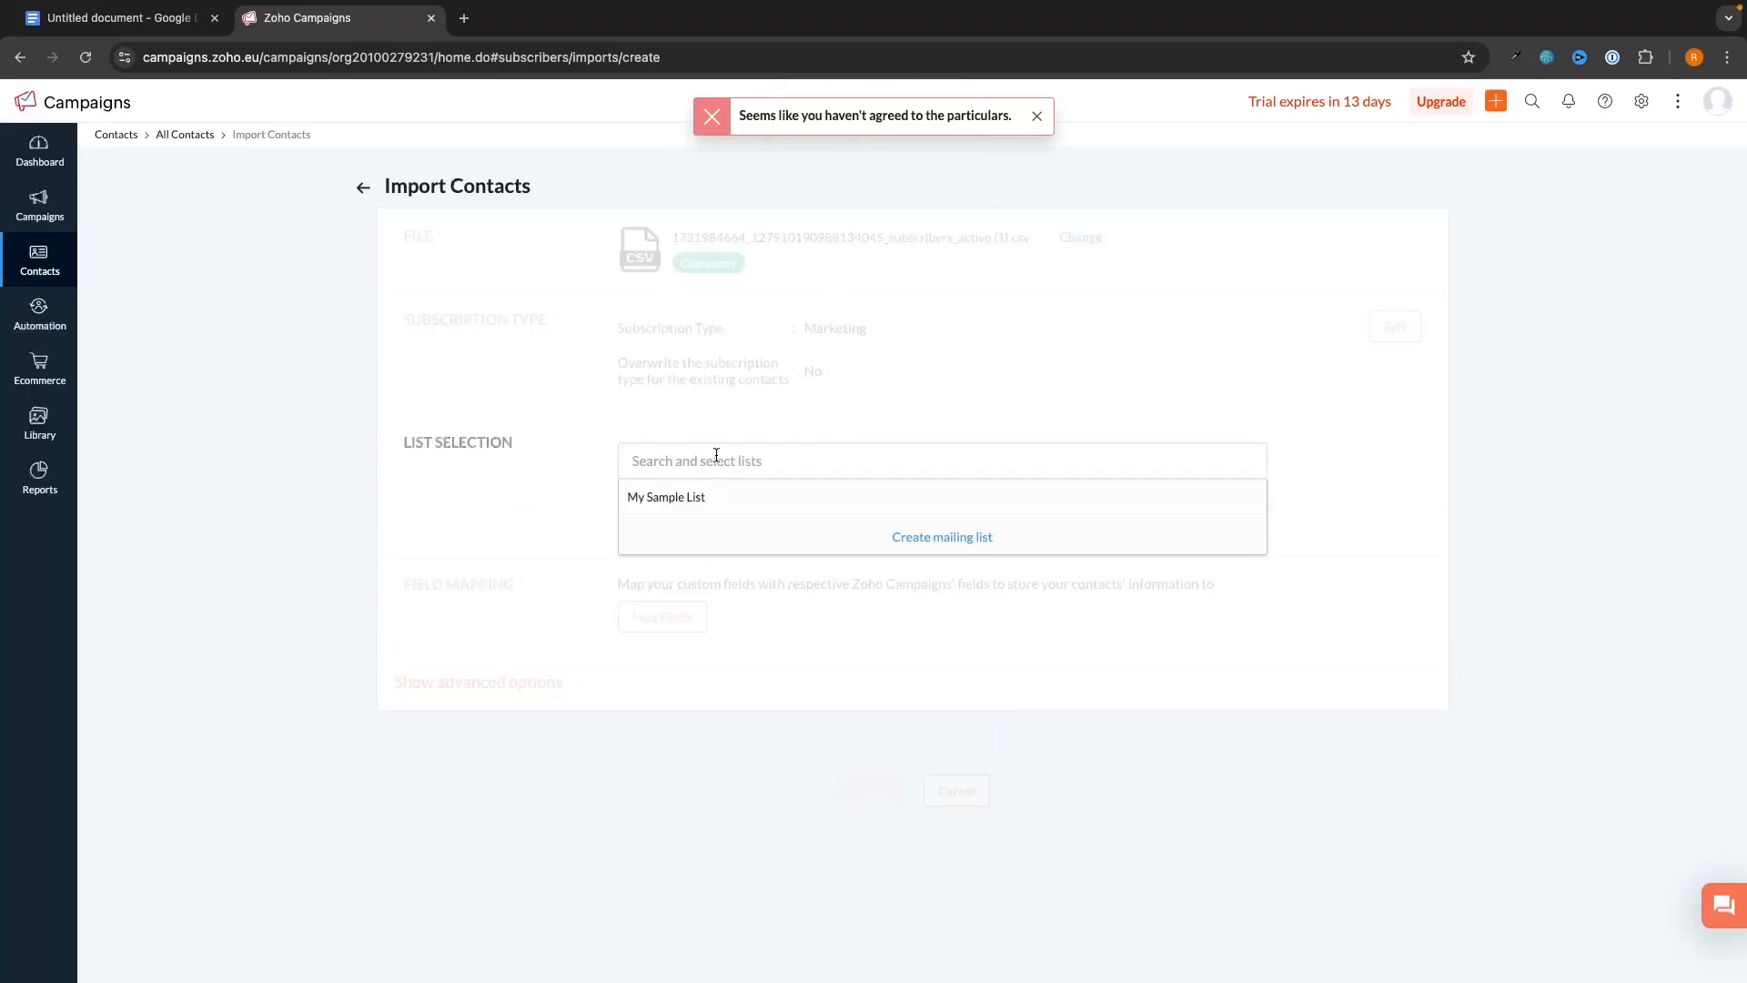
click(929, 539)
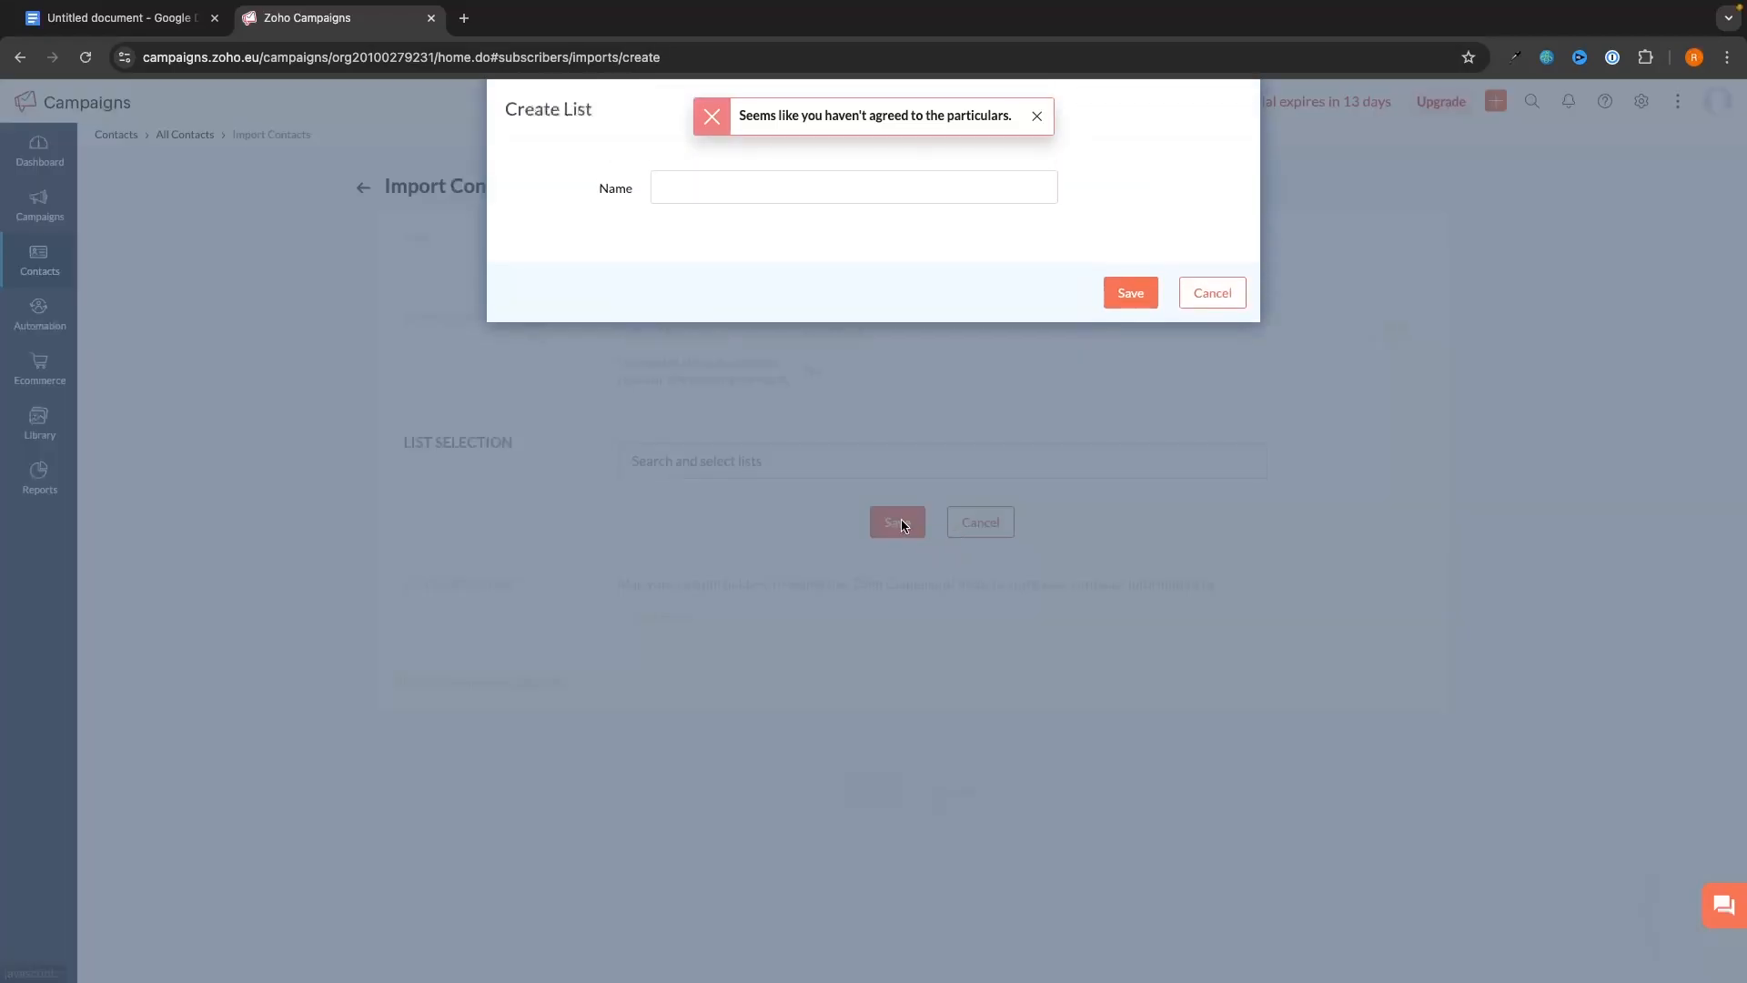
text(Main Email List)
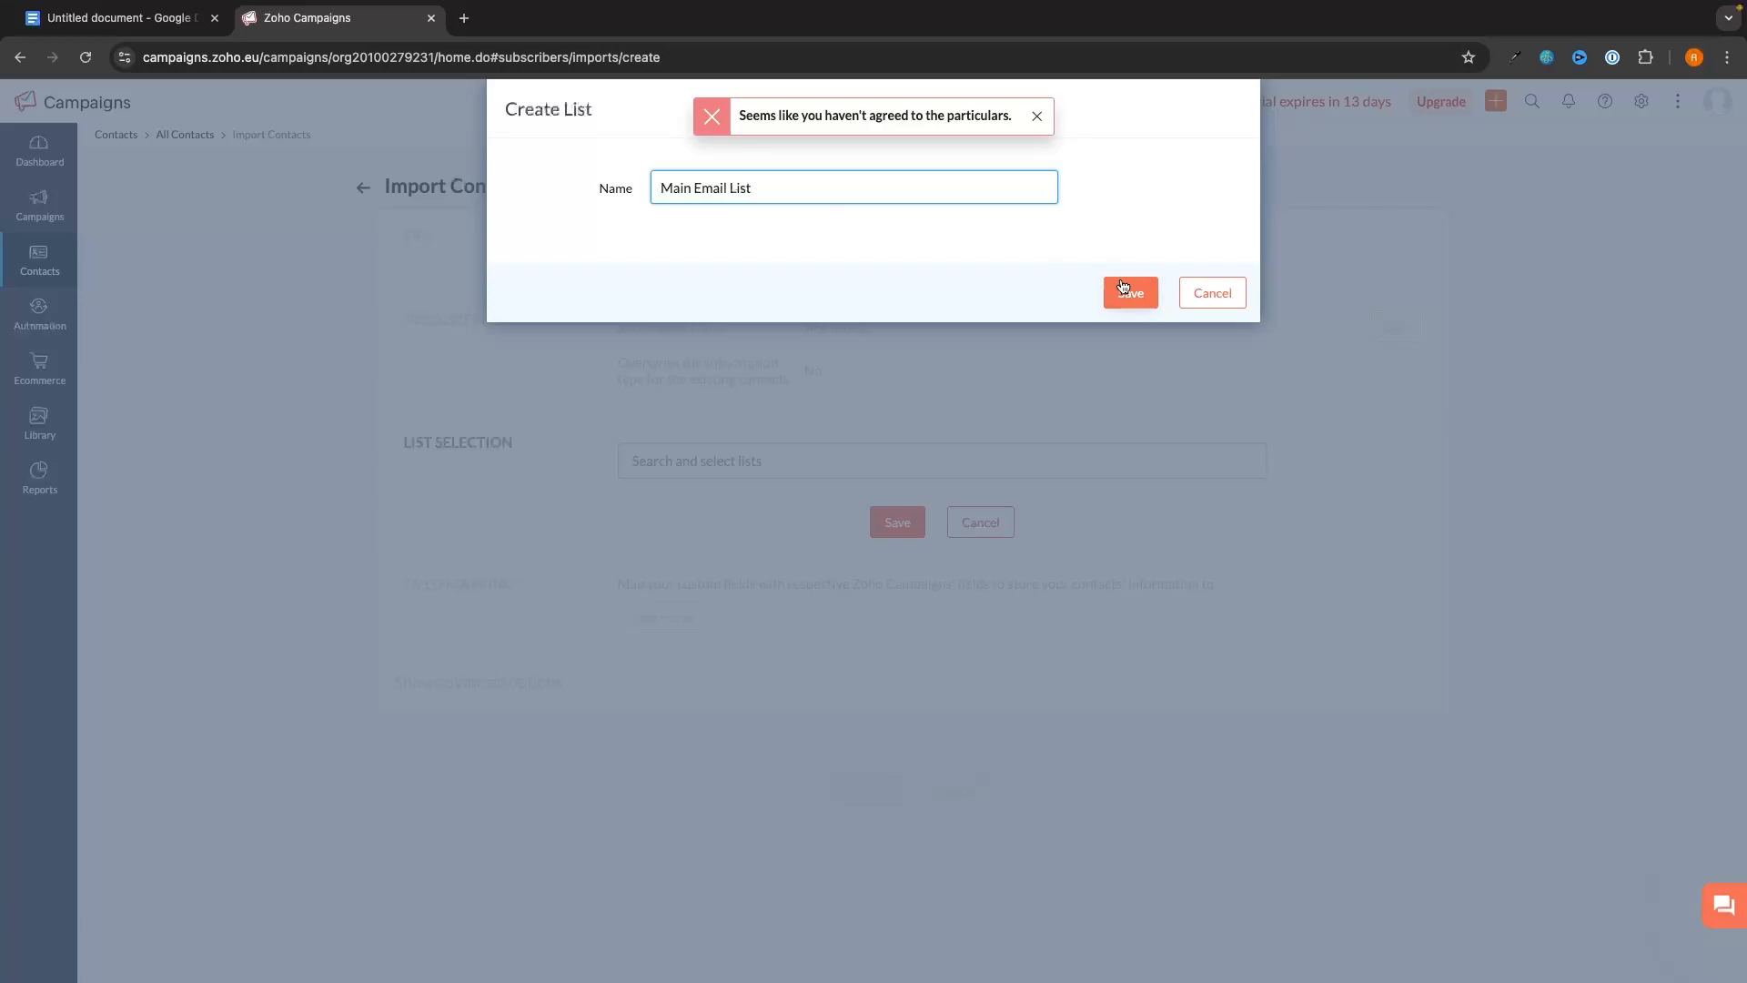
click(1124, 288)
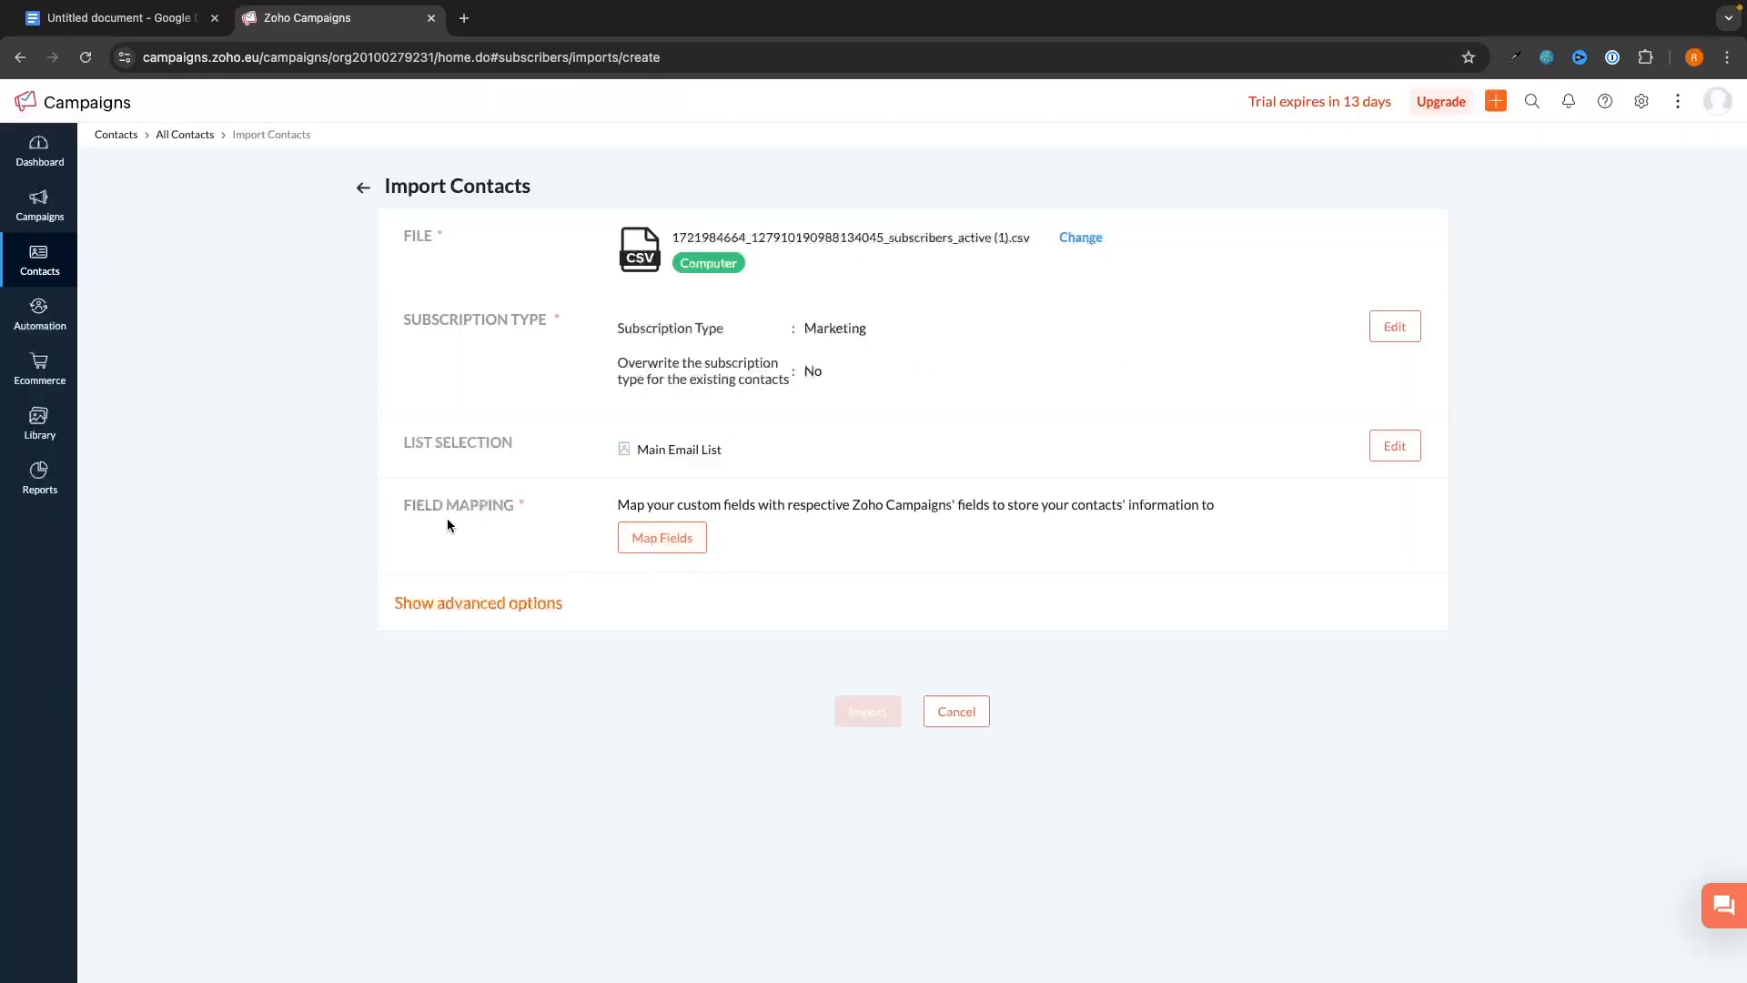
- Map the Subscriber column to the Contact Email field
click(674, 553)
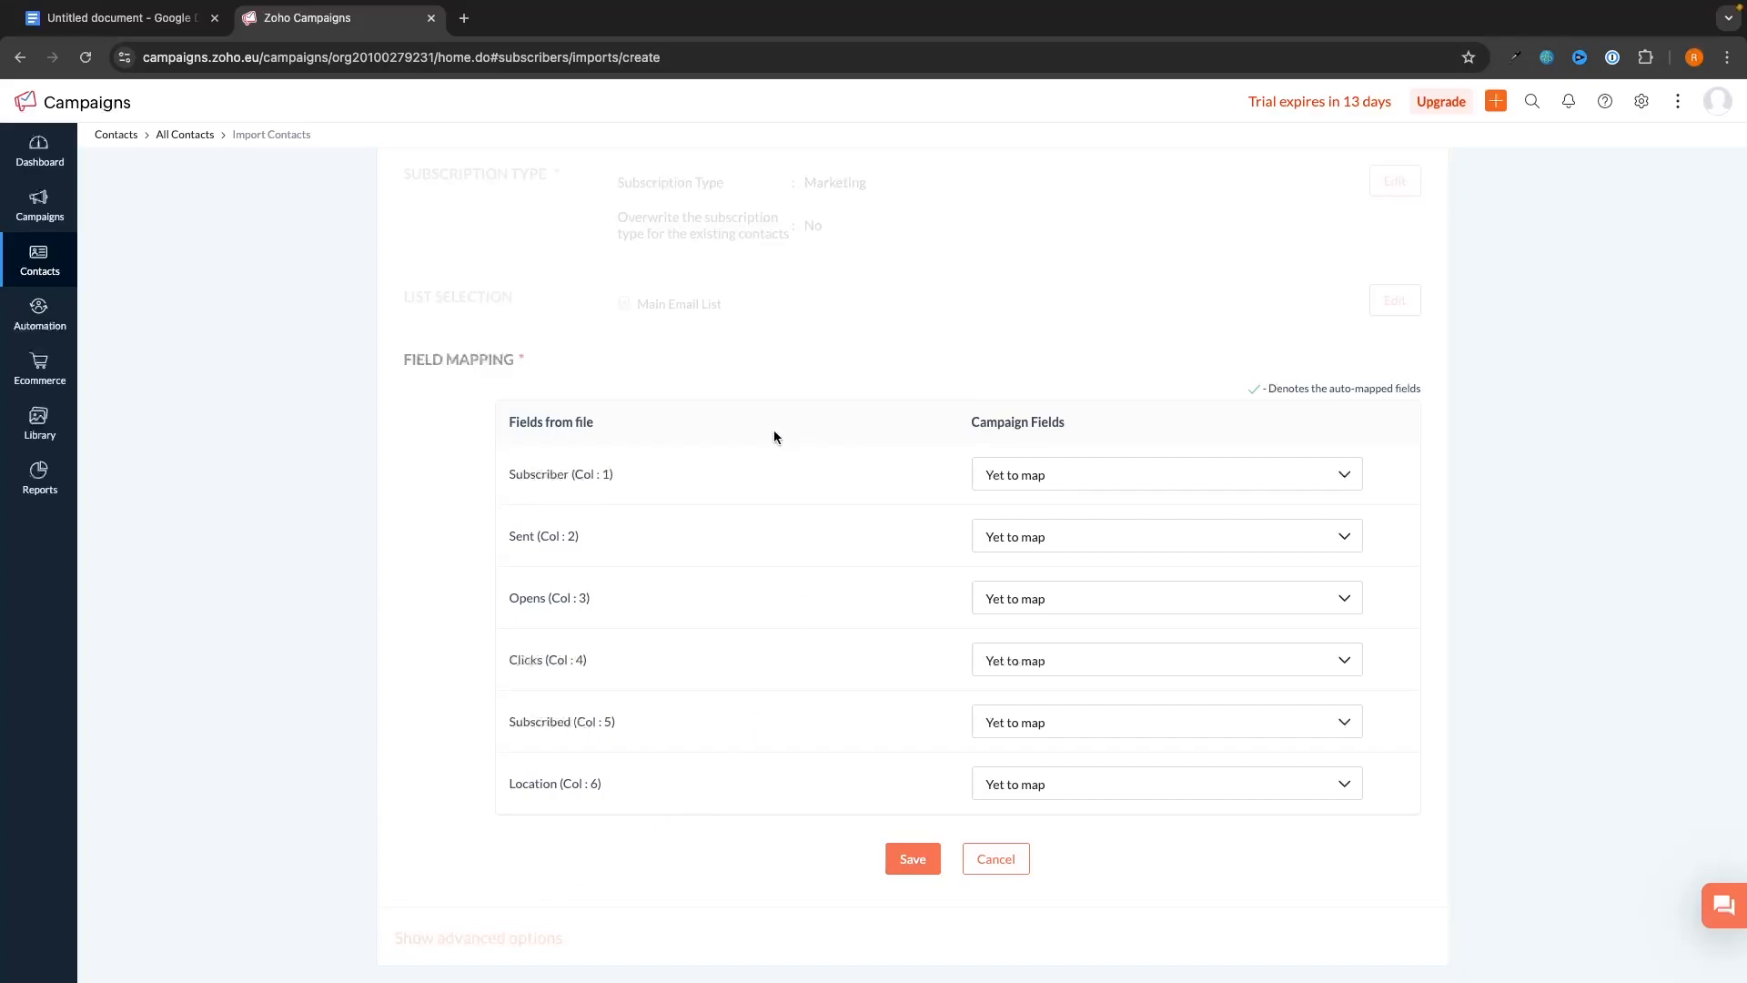
scroll(550, 507, up, 2)
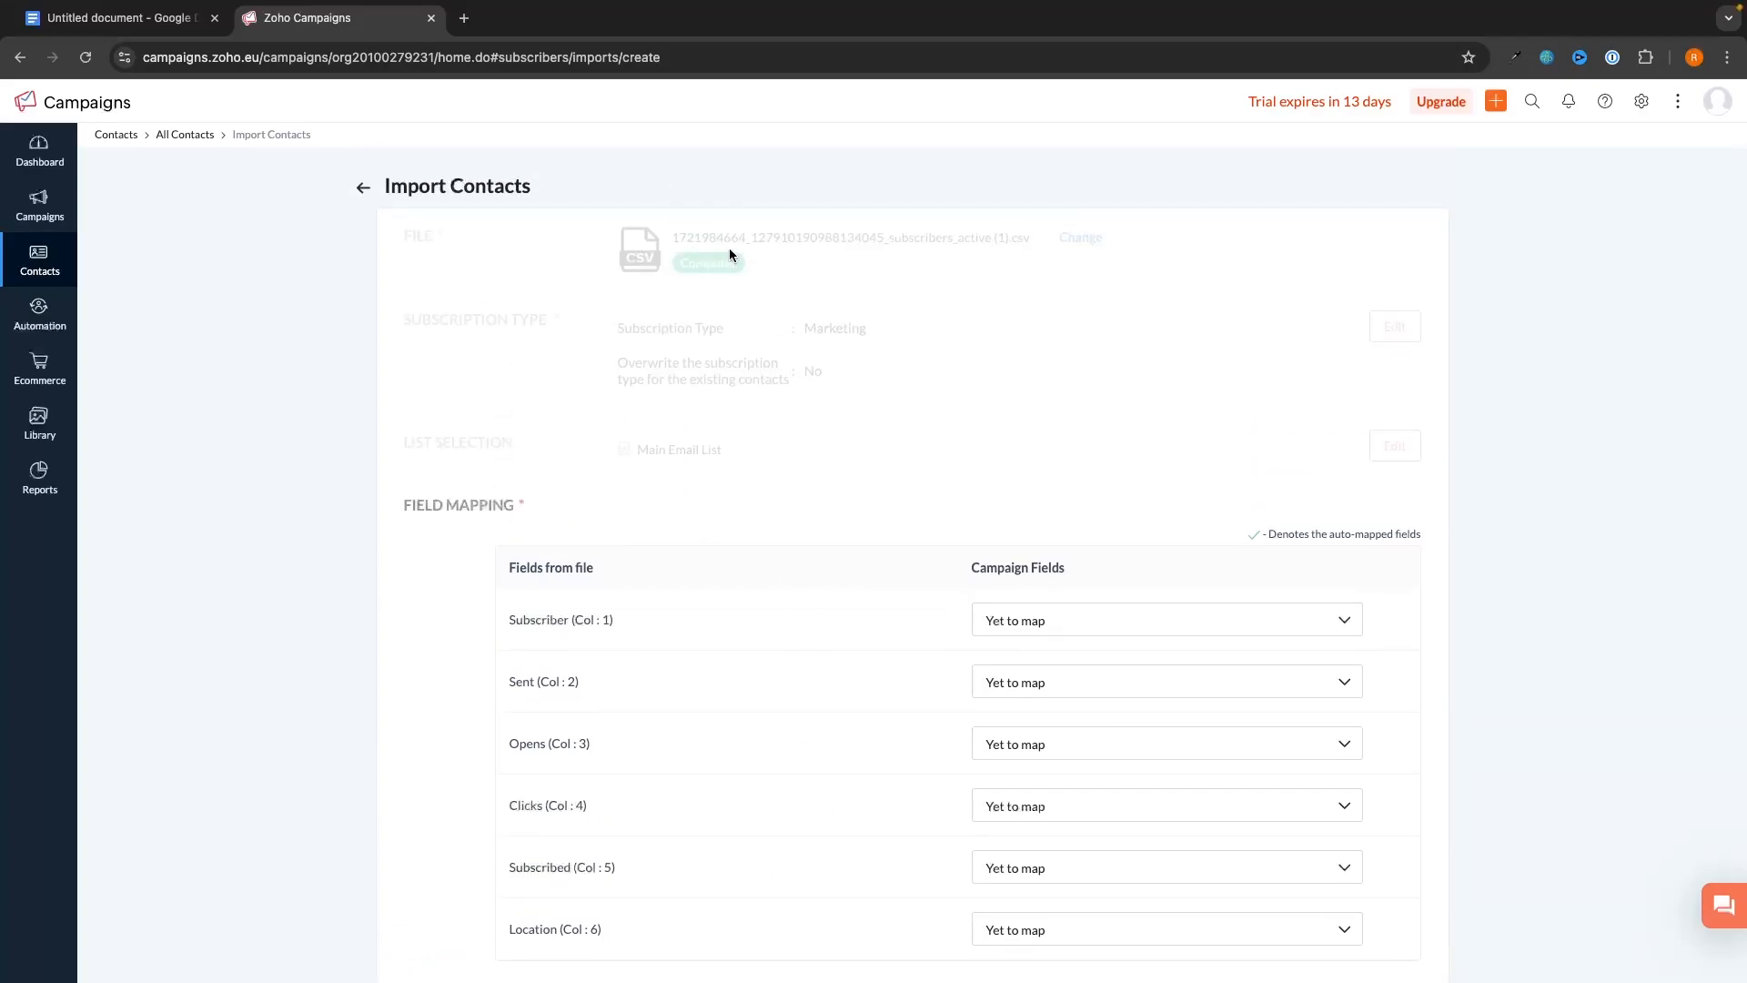
scroll(513, 460, down, 1)
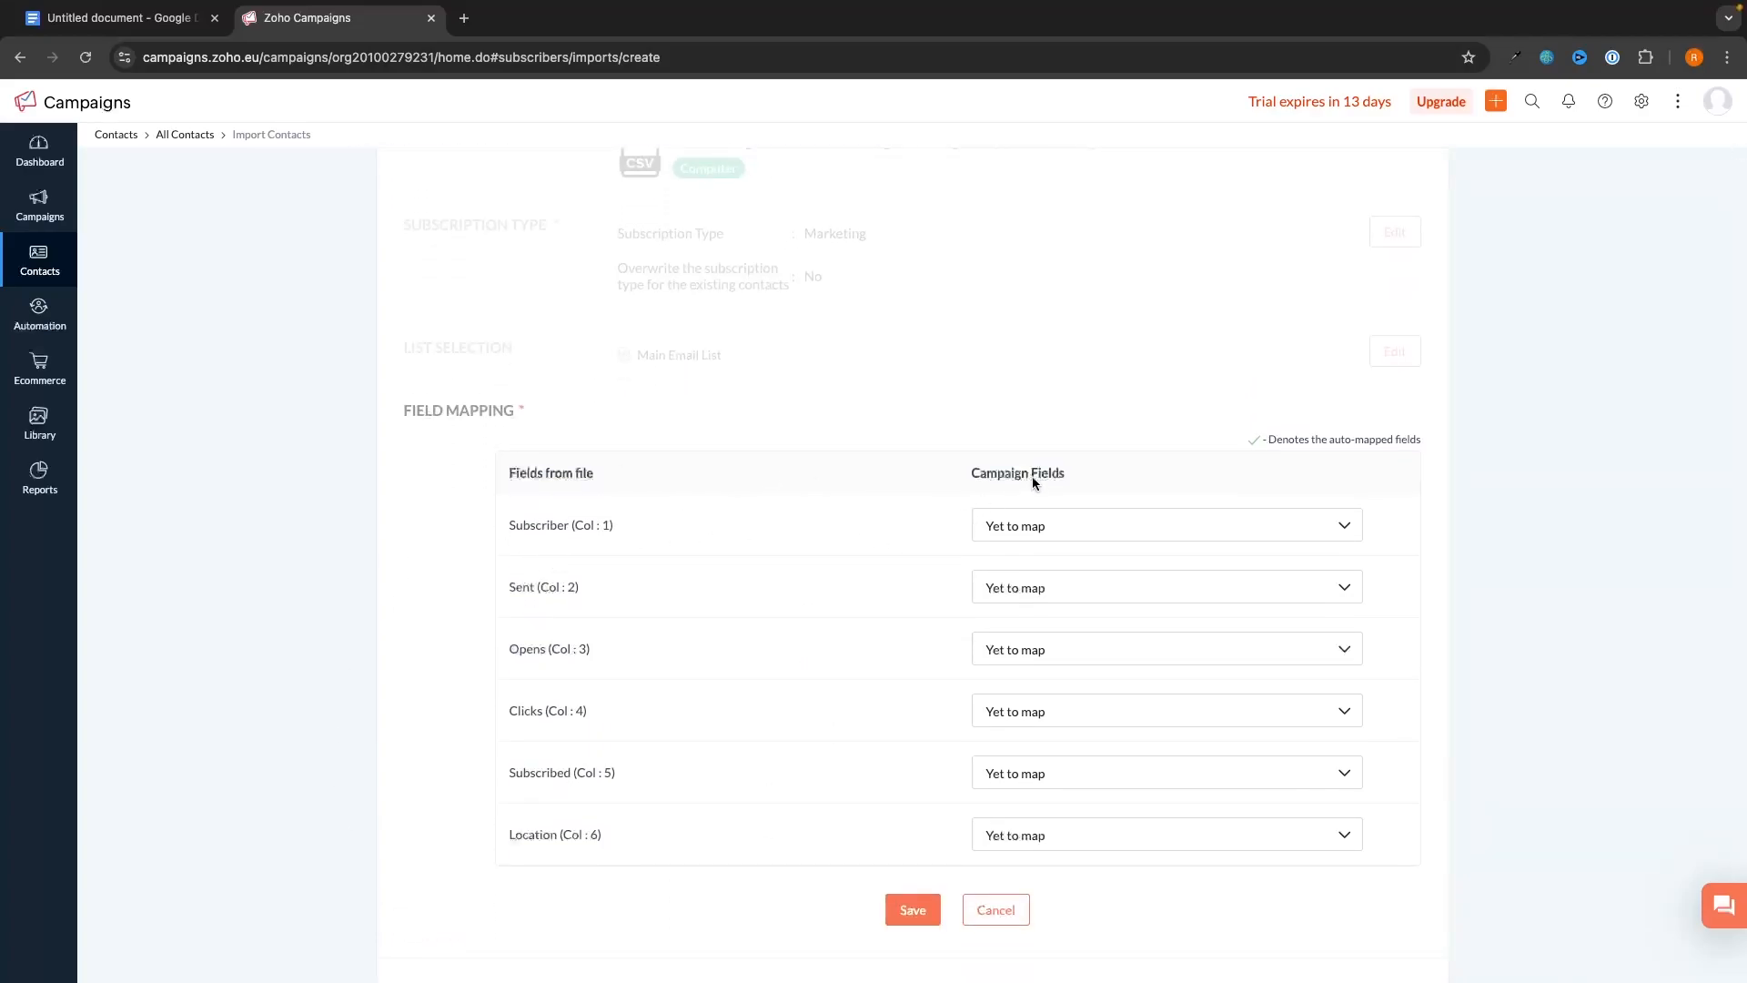
click(1042, 529)
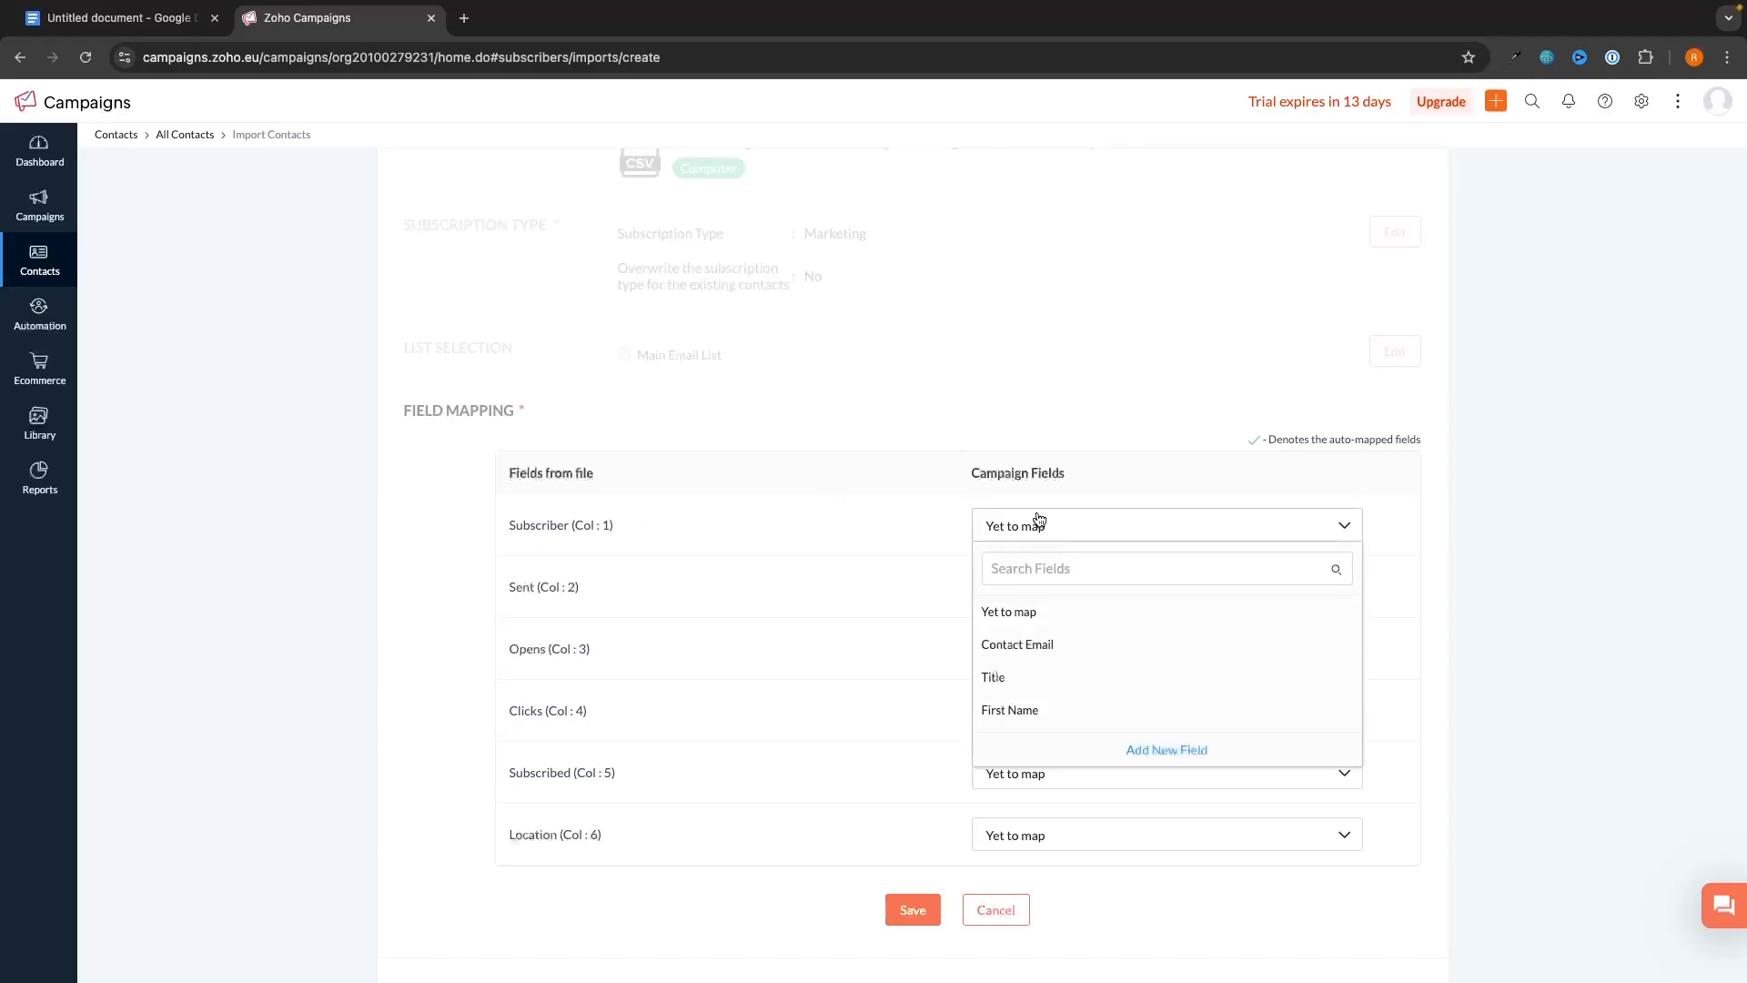
click(1036, 648)
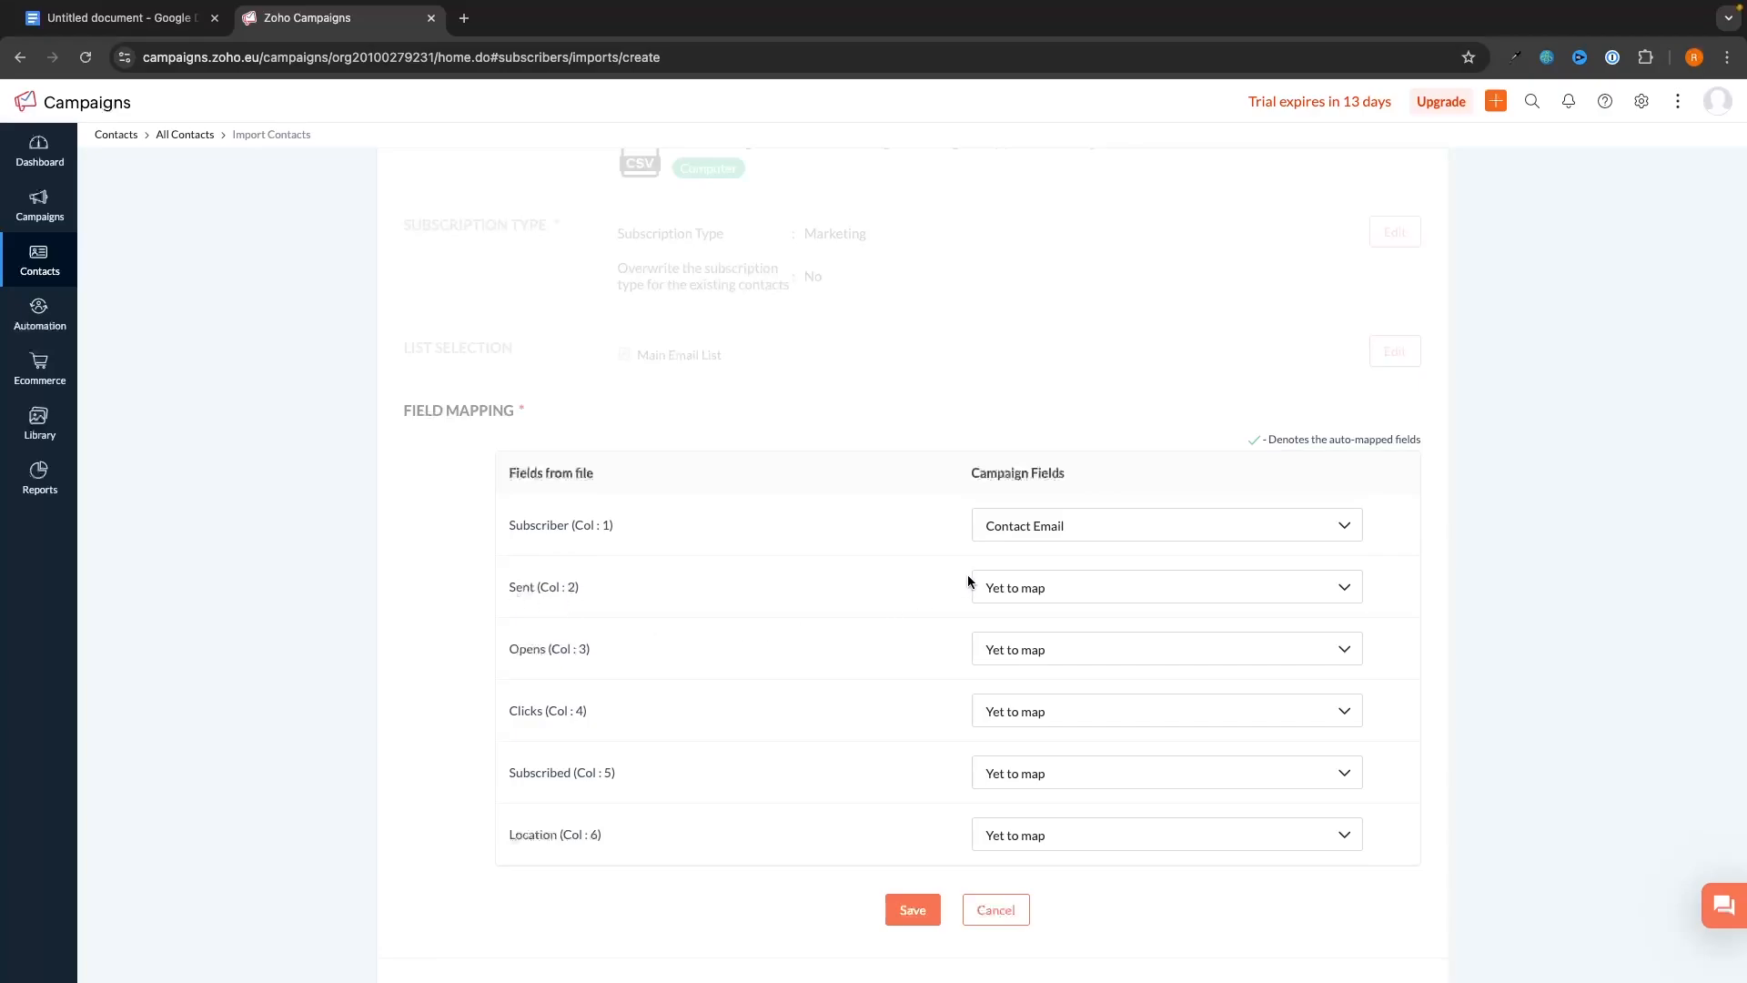
- Map the Location column to City, save the mapping, and run the import
scroll(999, 585, down, 1)
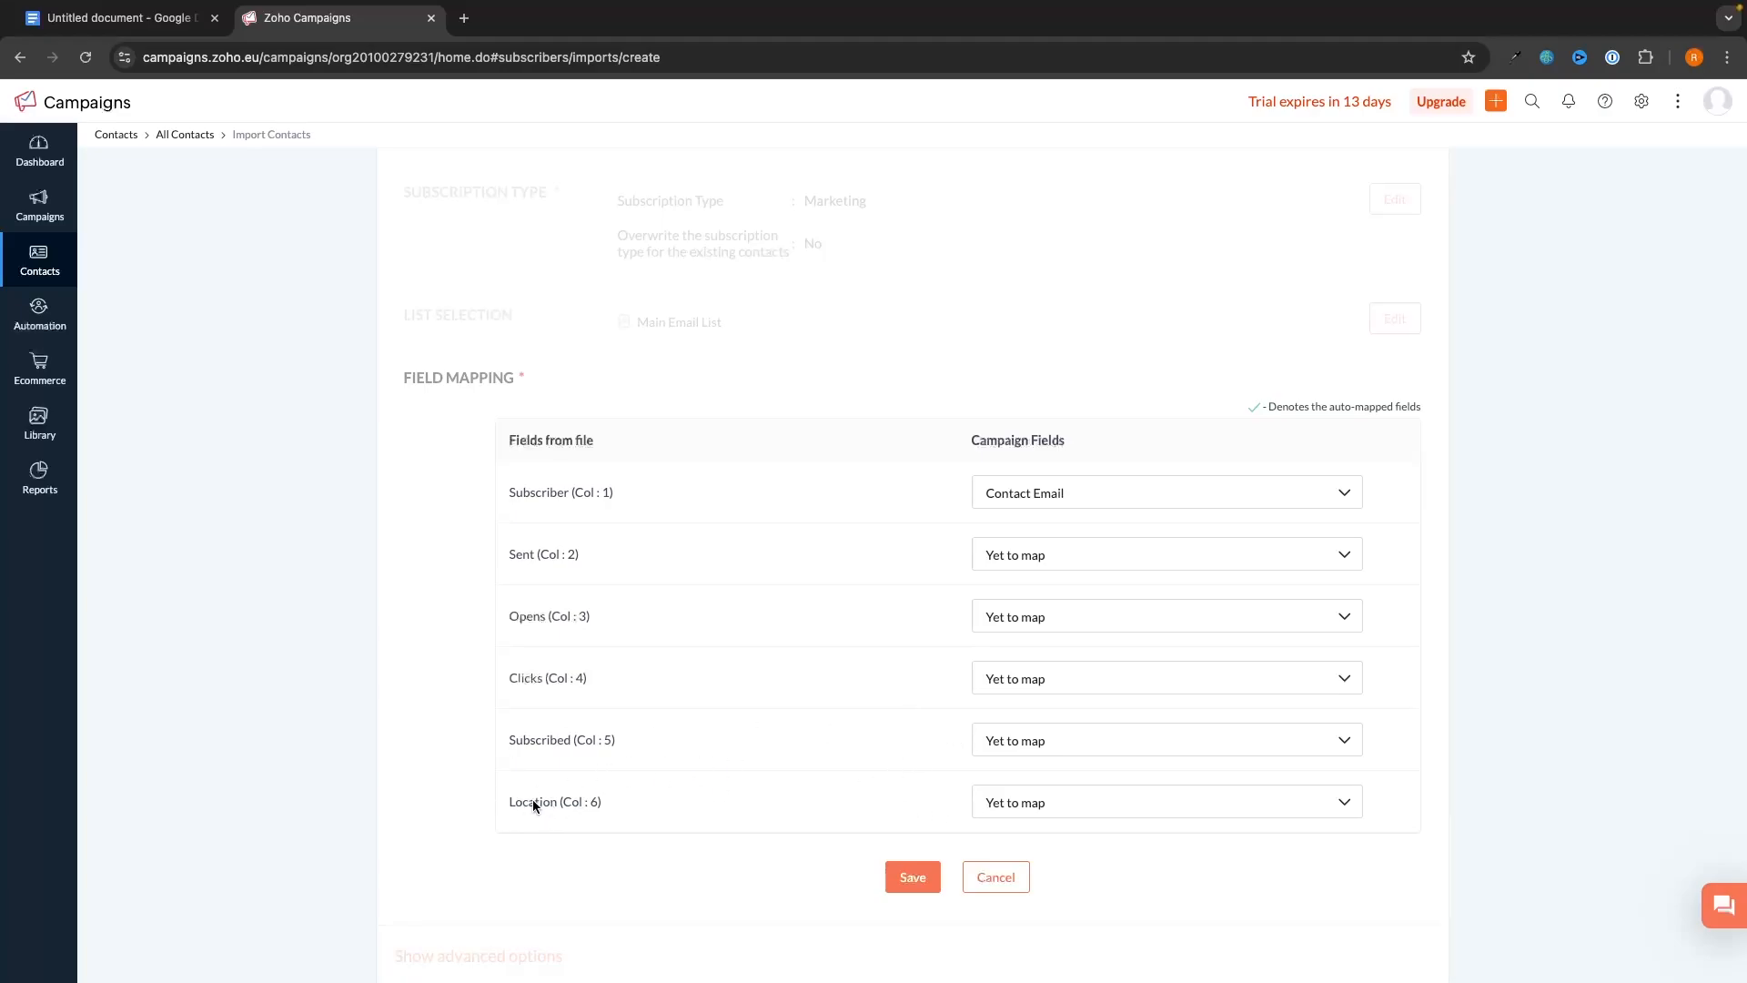
click(1009, 792)
scroll(1025, 777, down, 1)
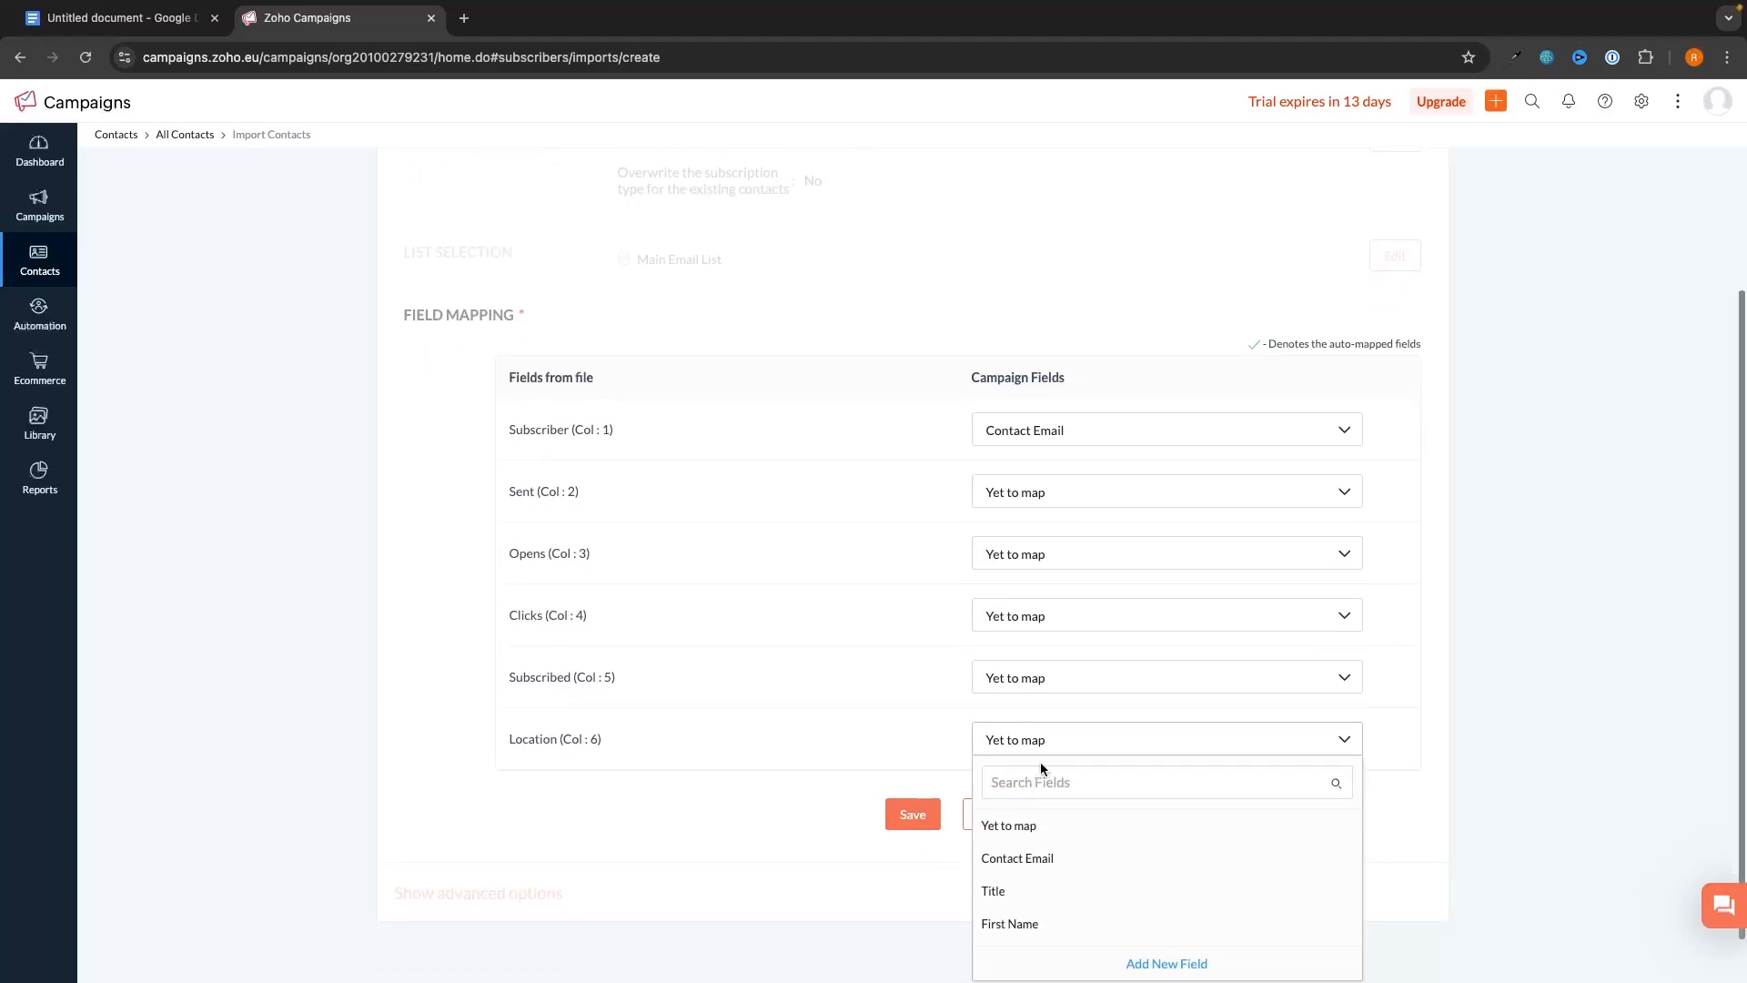
click(1081, 781)
text(city)
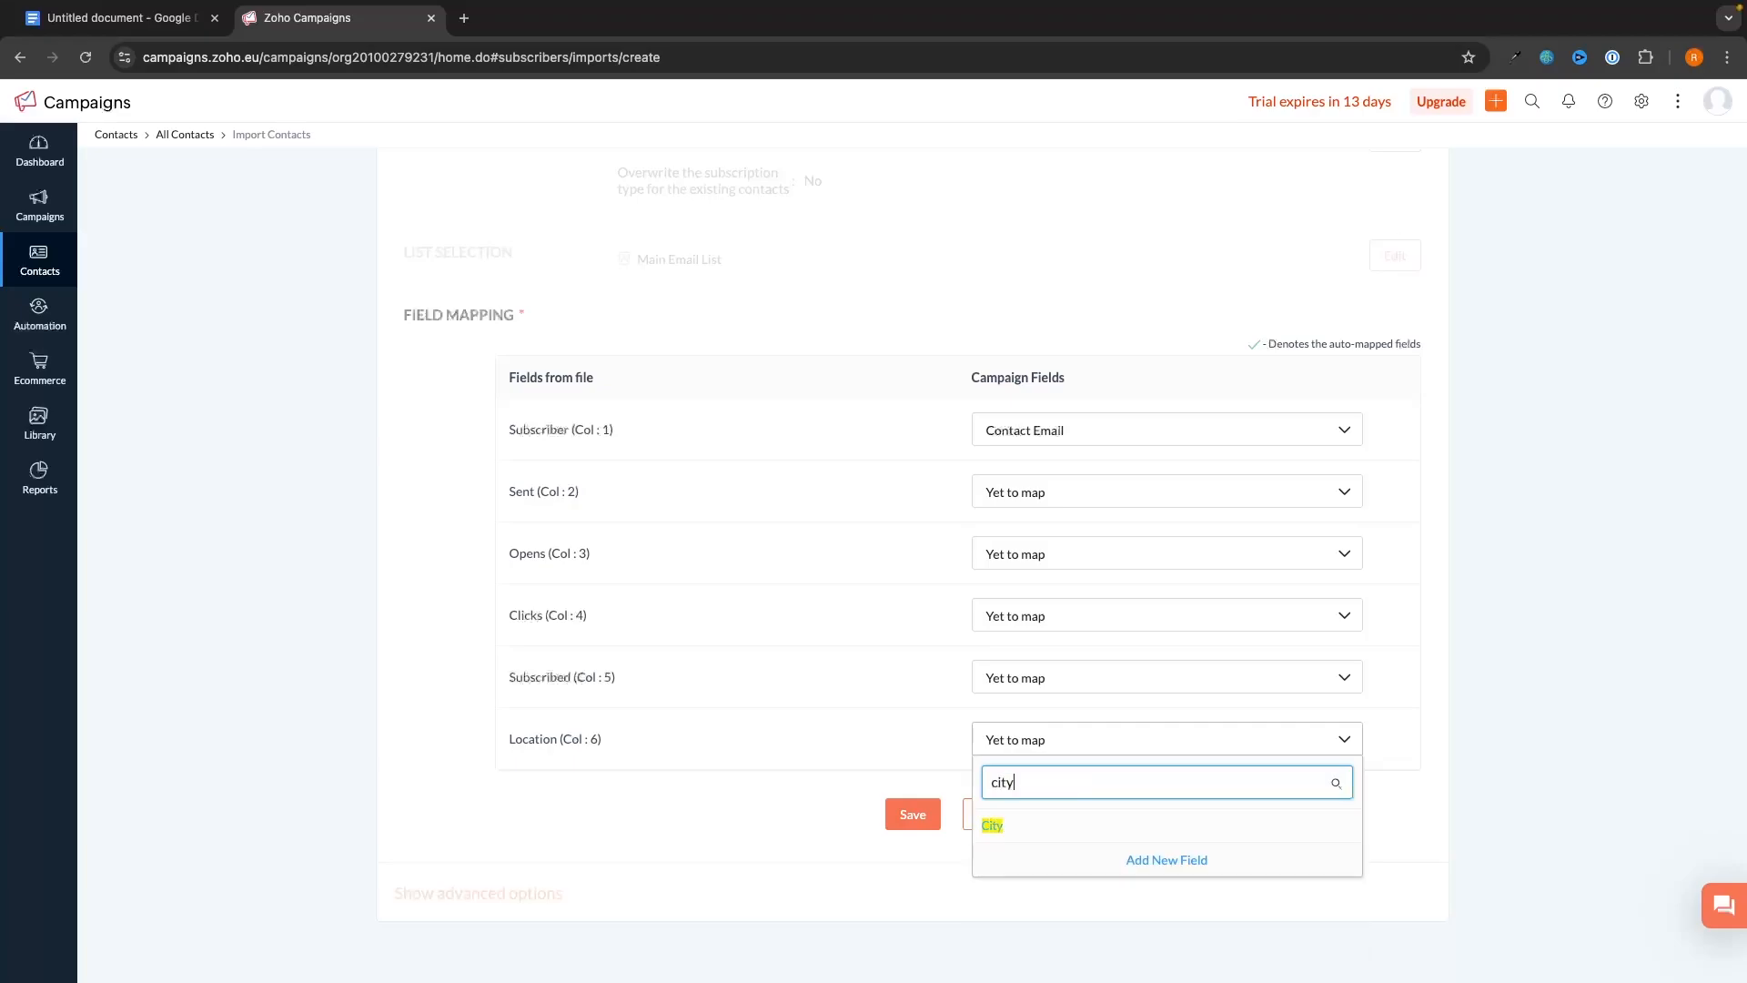
click(1046, 828)
click(913, 814)
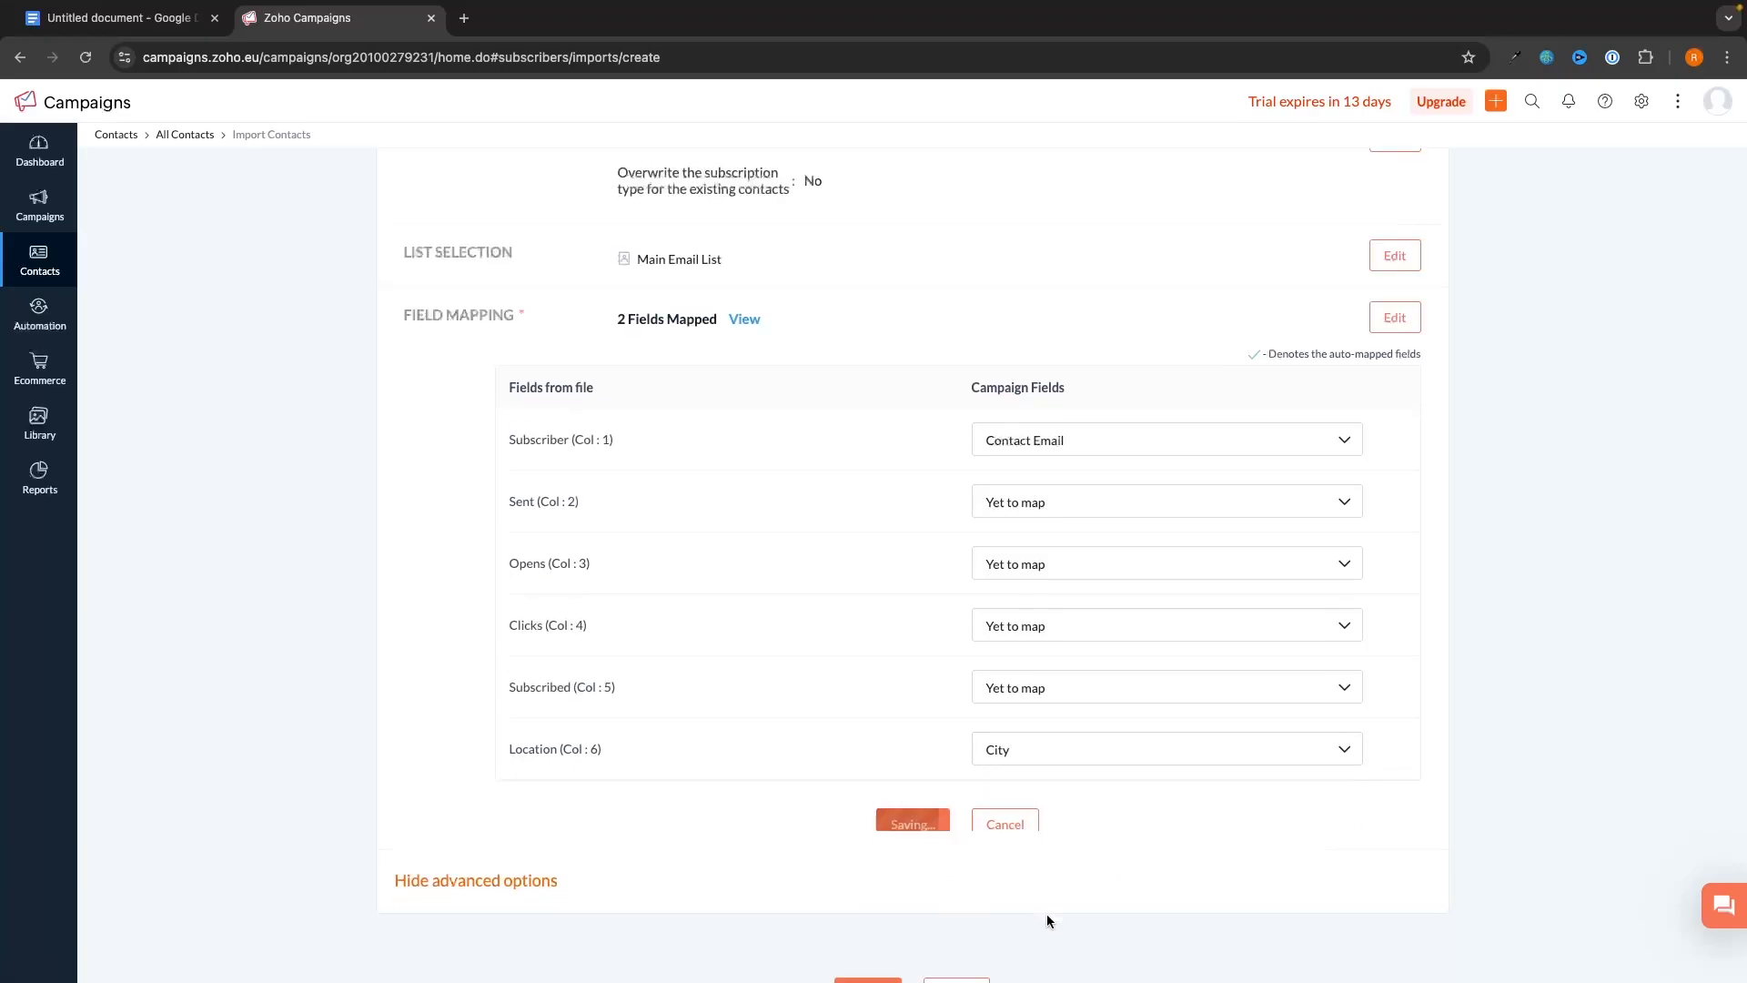
click(866, 776)
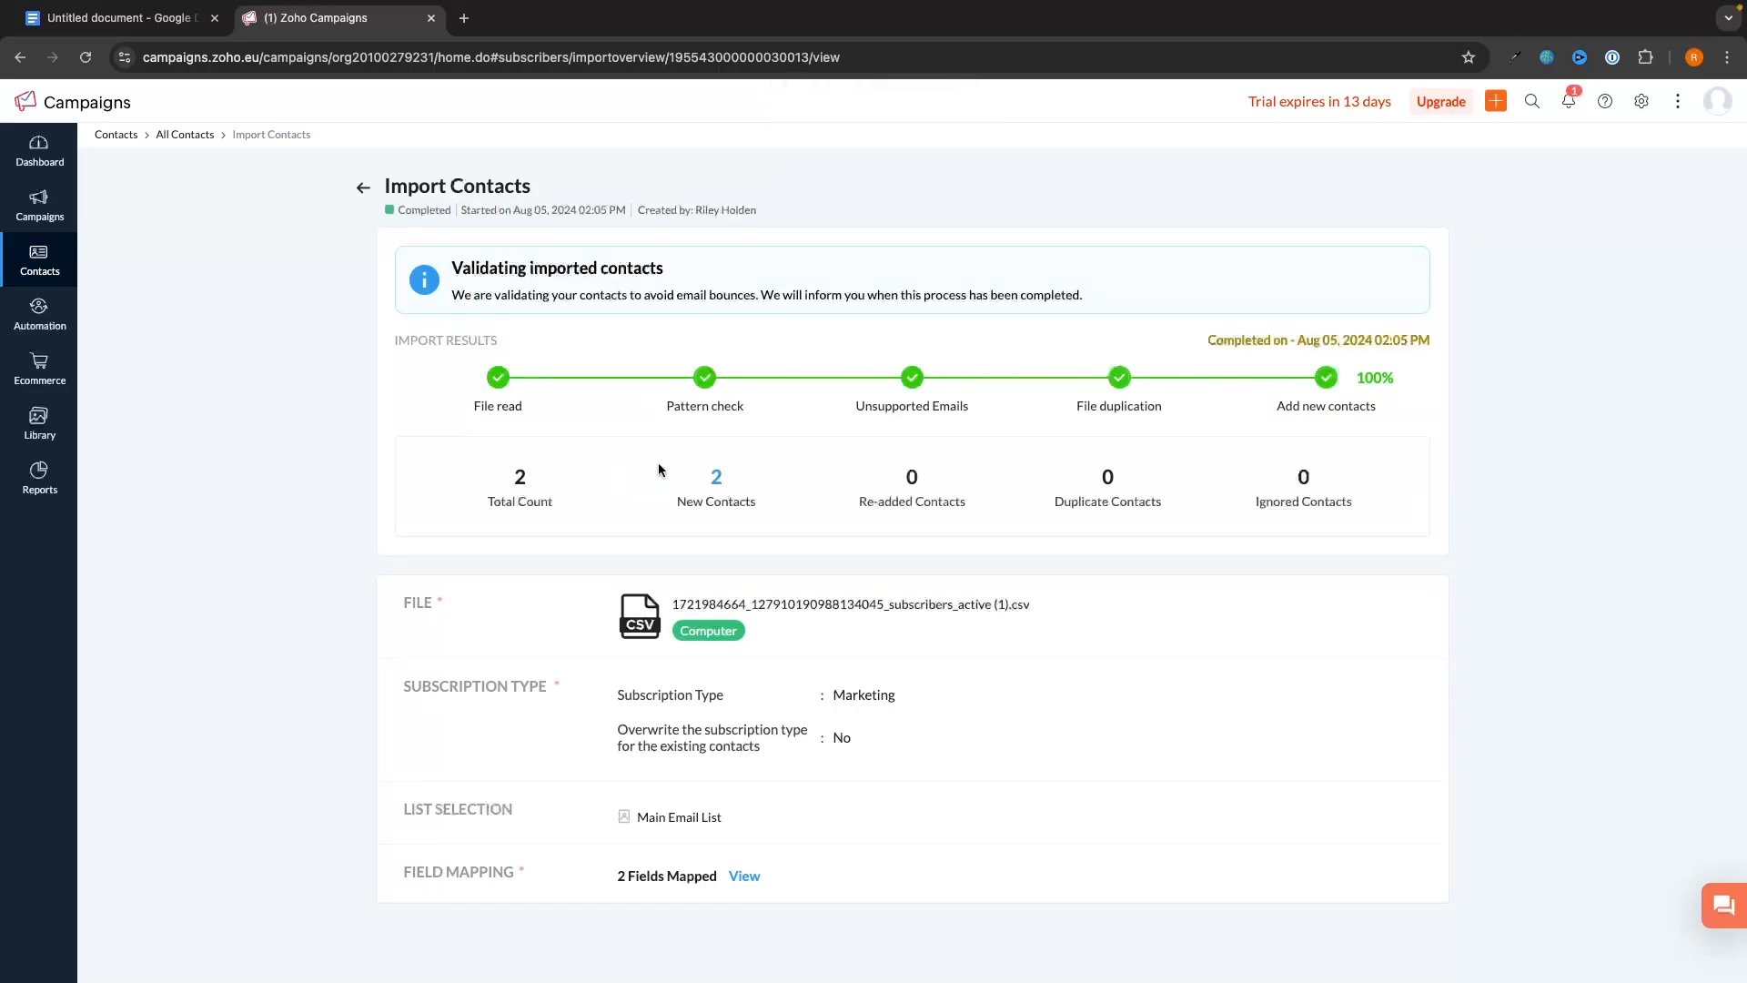
- Return to the Import Overview, then reopen the All Contacts list
scroll(910, 459, down, 1)
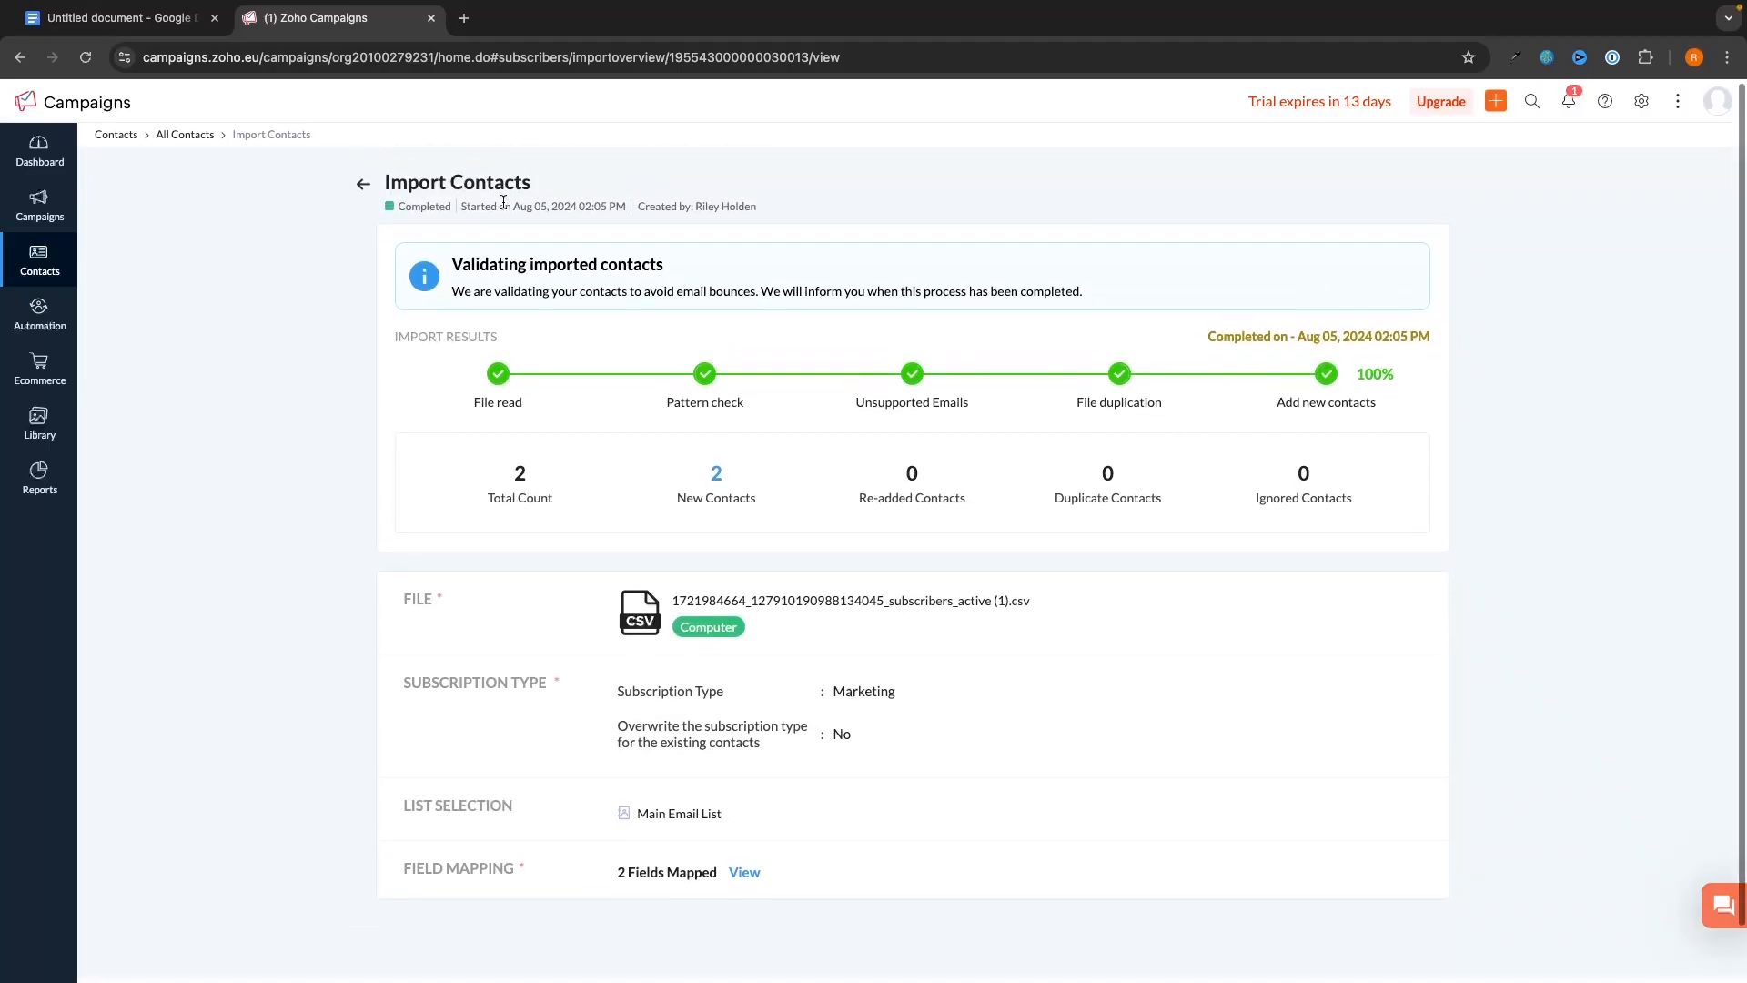
click(362, 184)
mouse_move(50, 268)
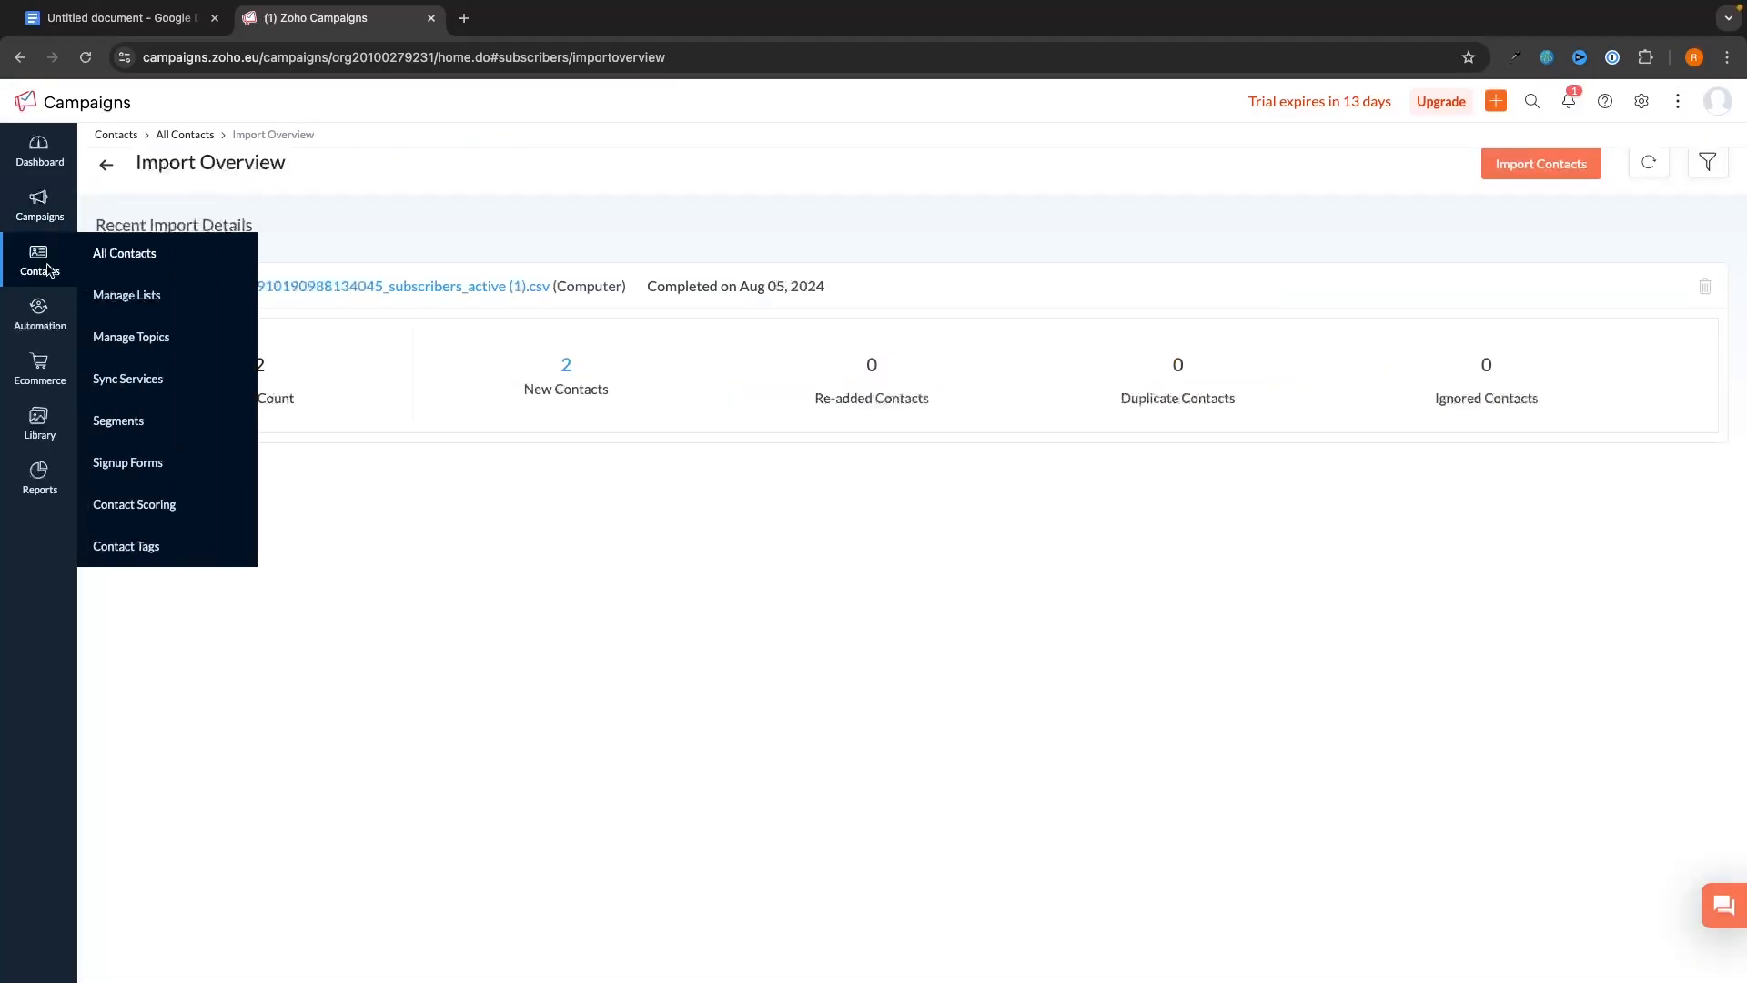
click(140, 256)
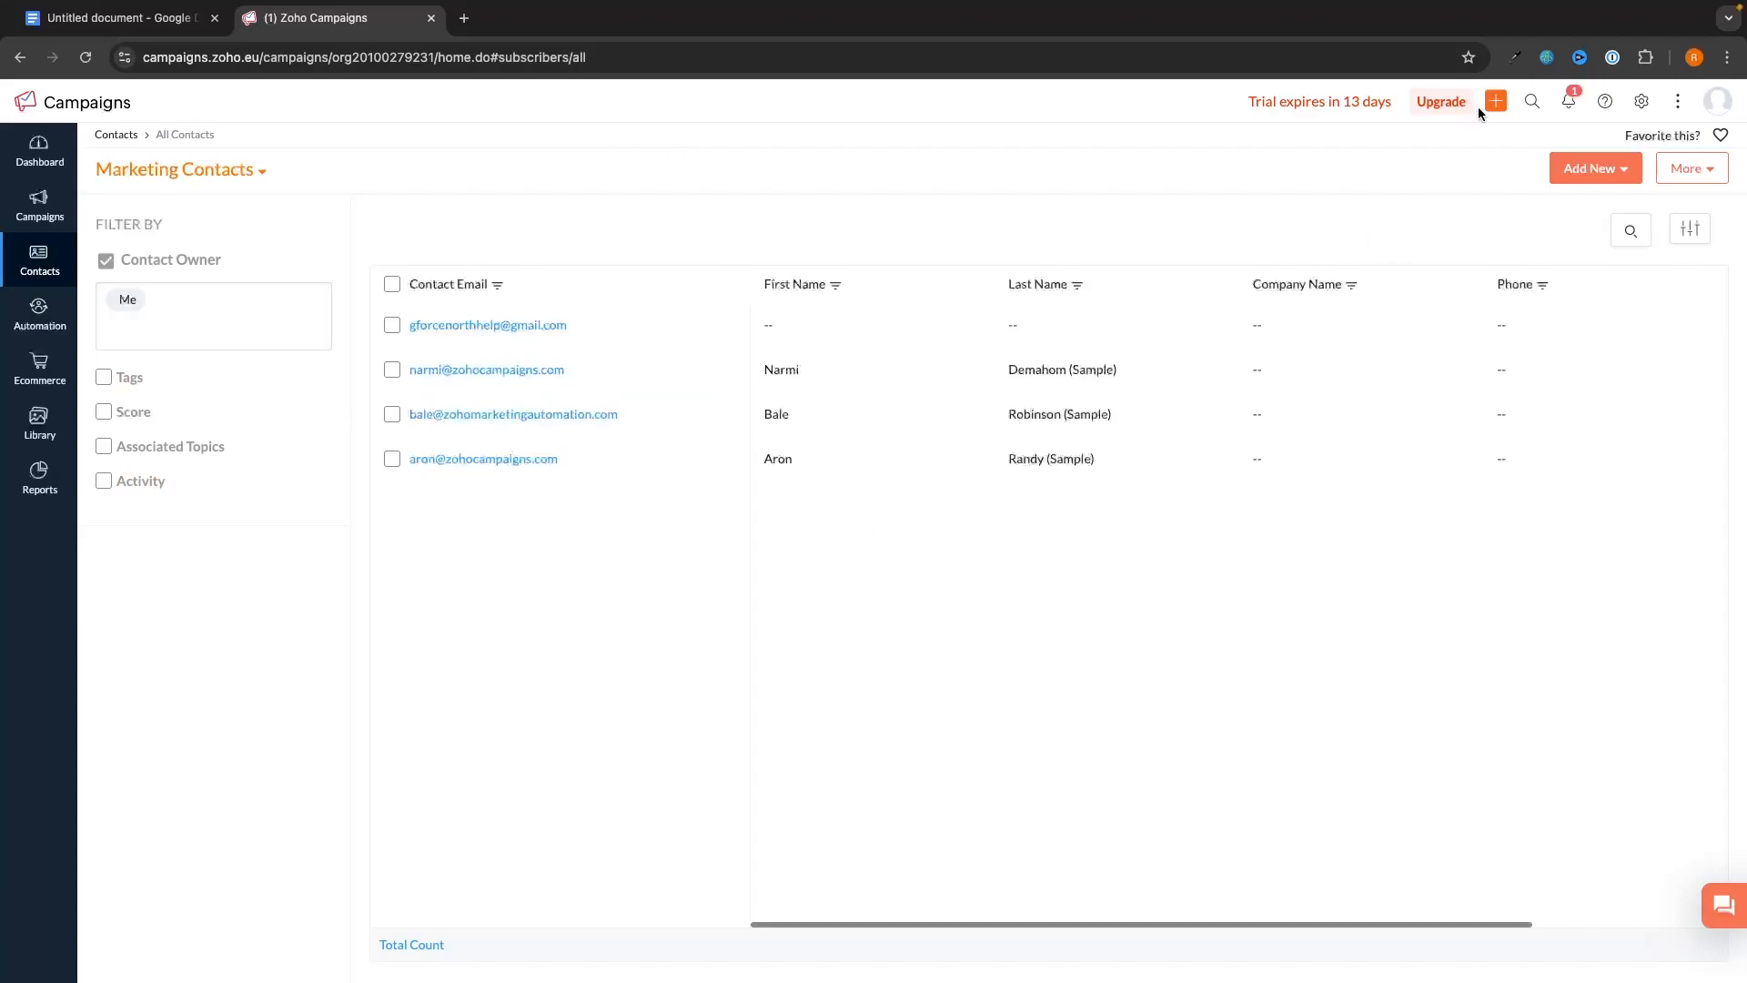
click(1595, 168)
click(1554, 275)
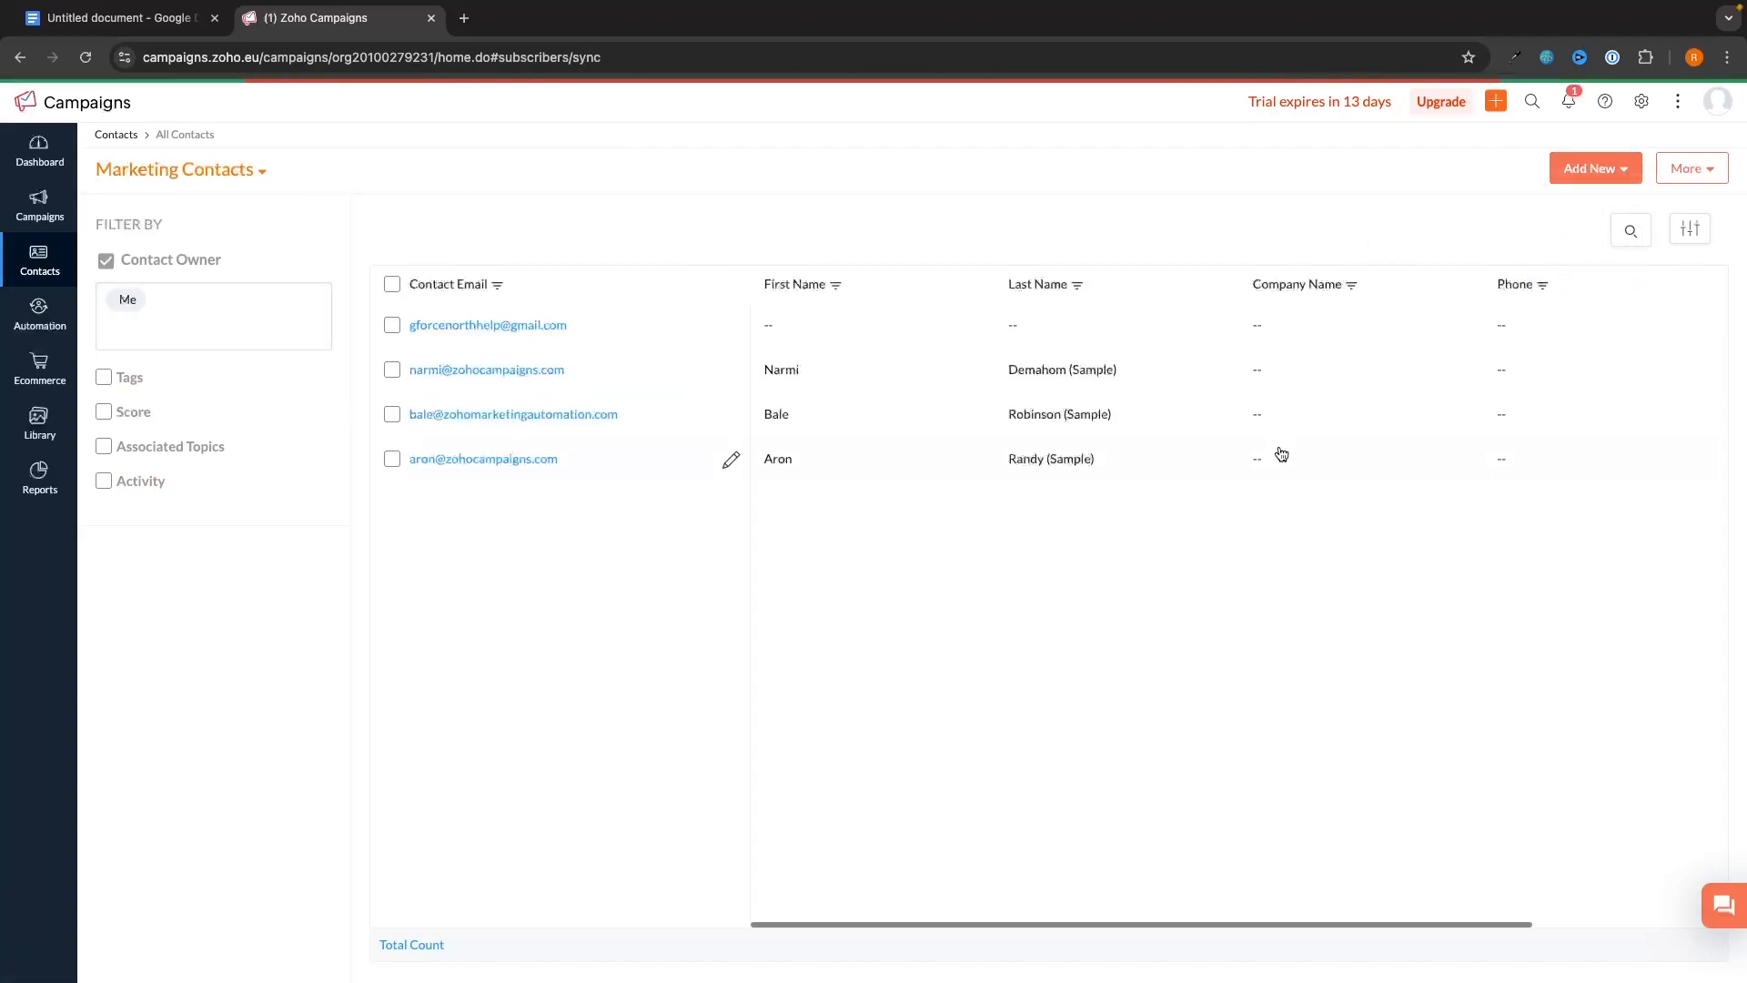
scroll(757, 516, down, 8)
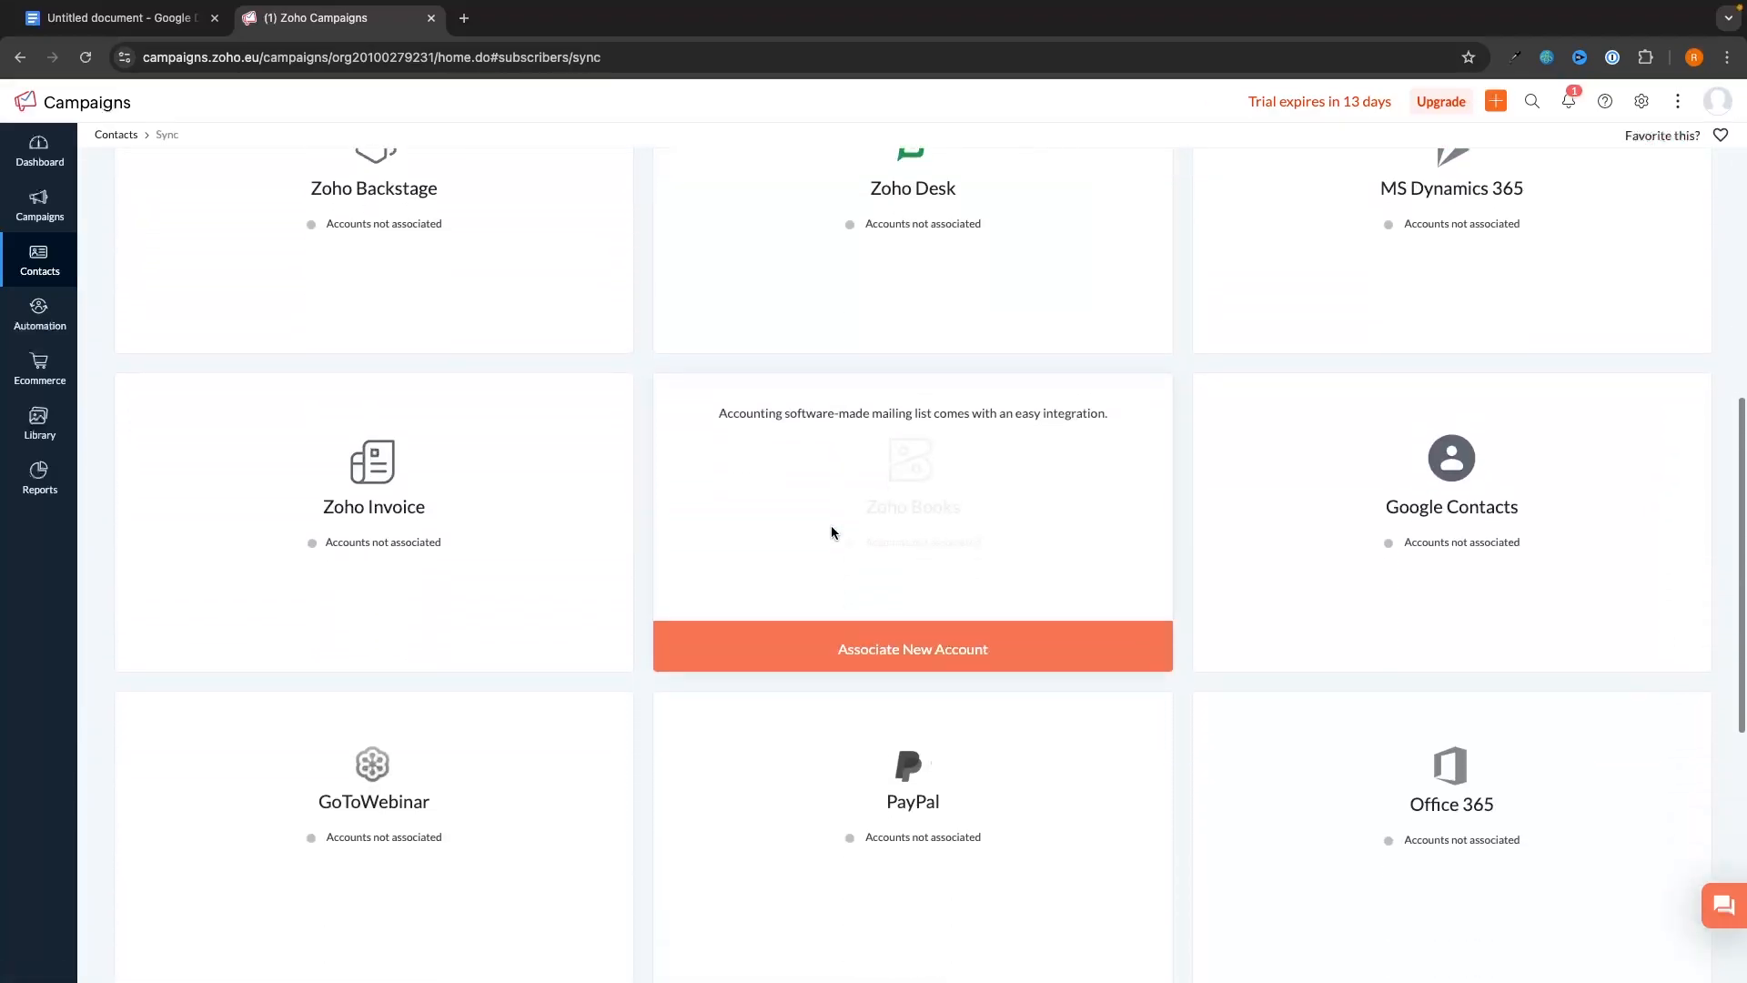
scroll(831, 533, down, 7)
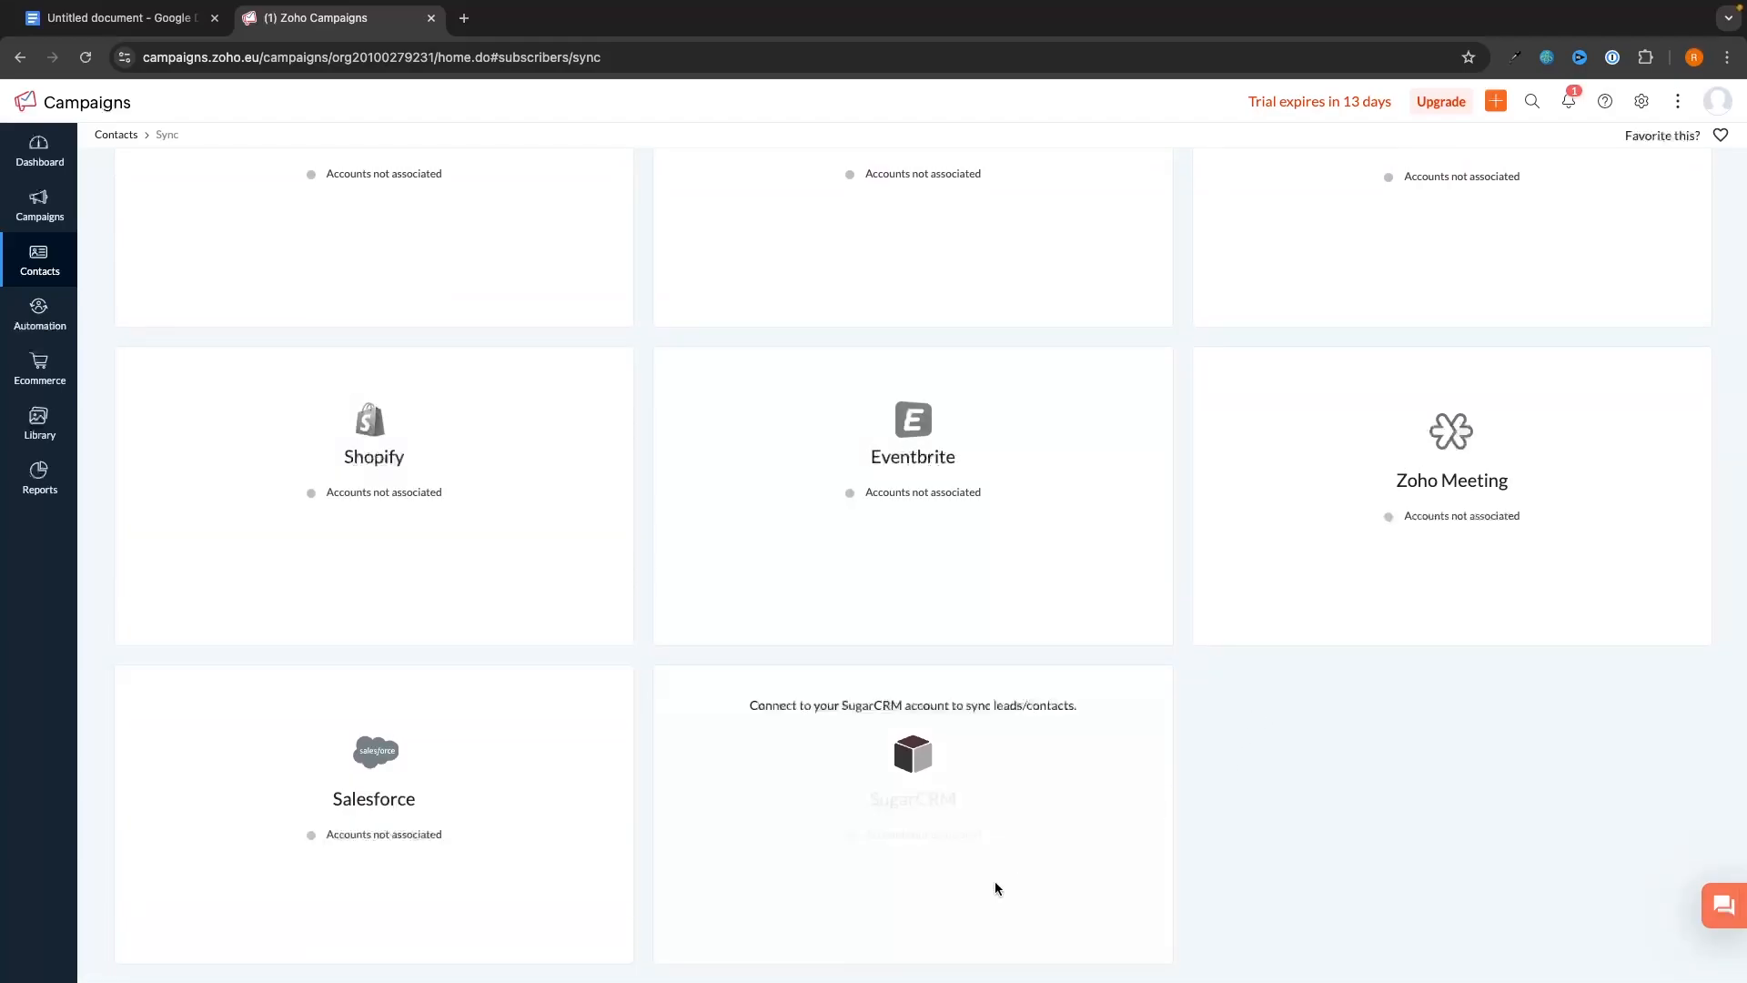
scroll(1334, 760, up, 15)
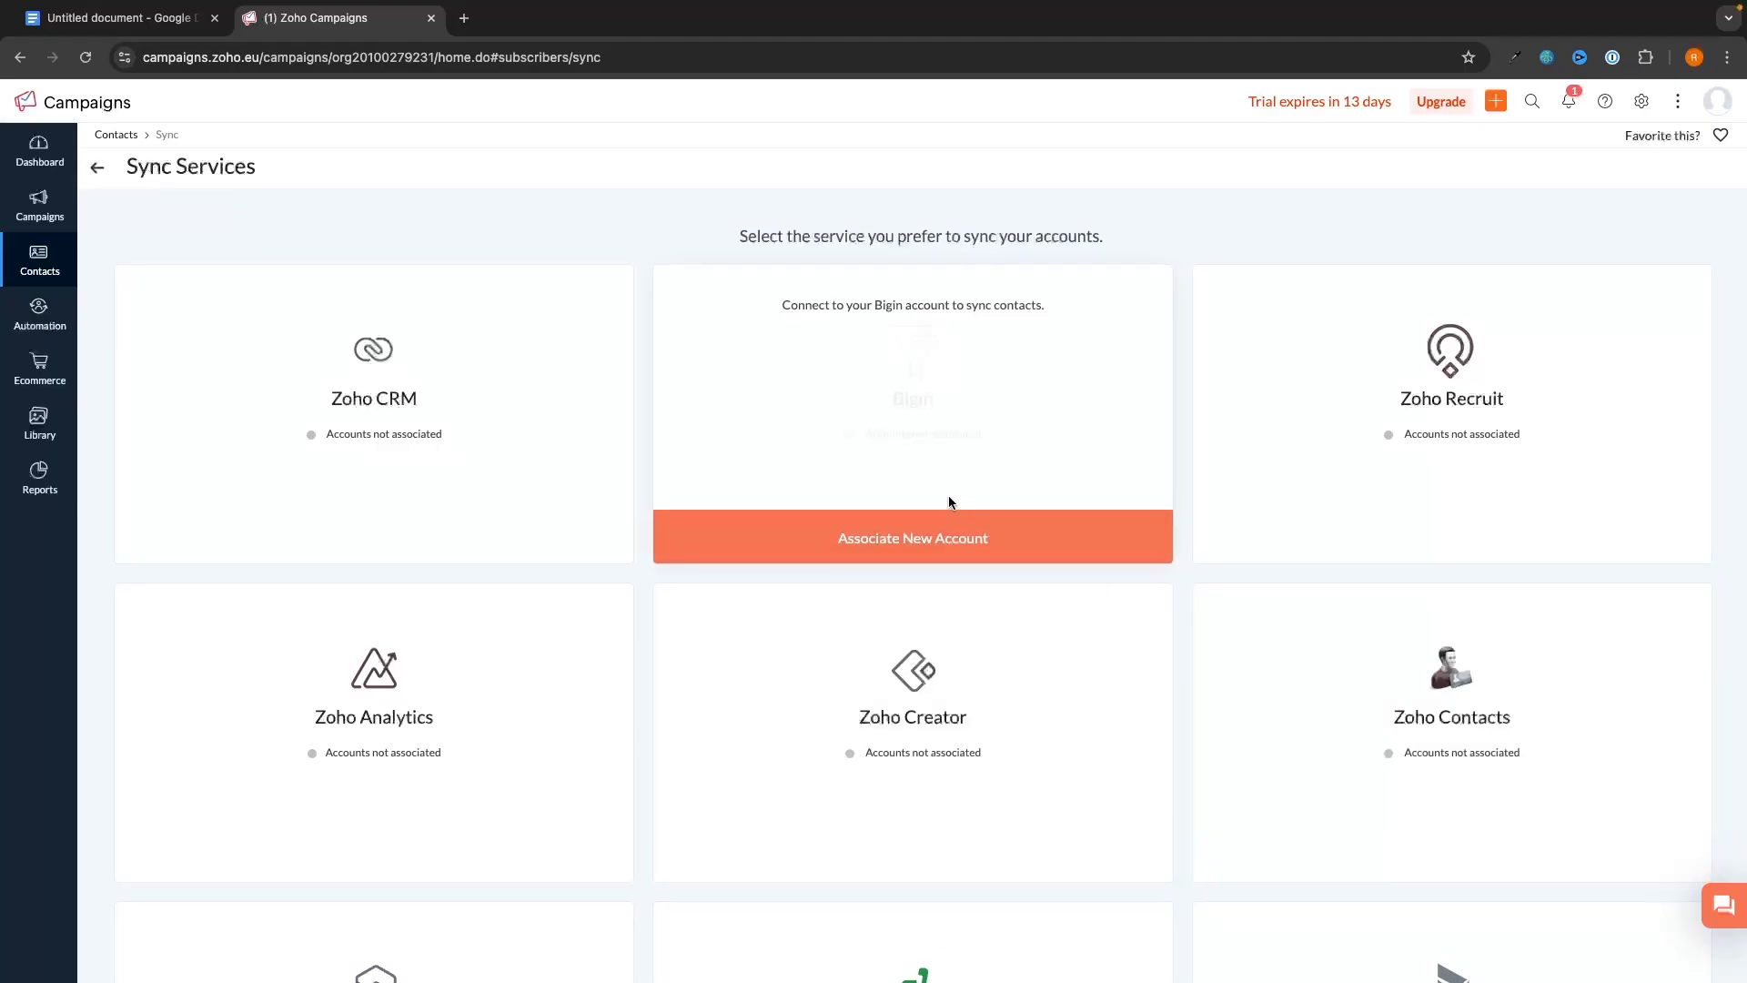
click(97, 167)
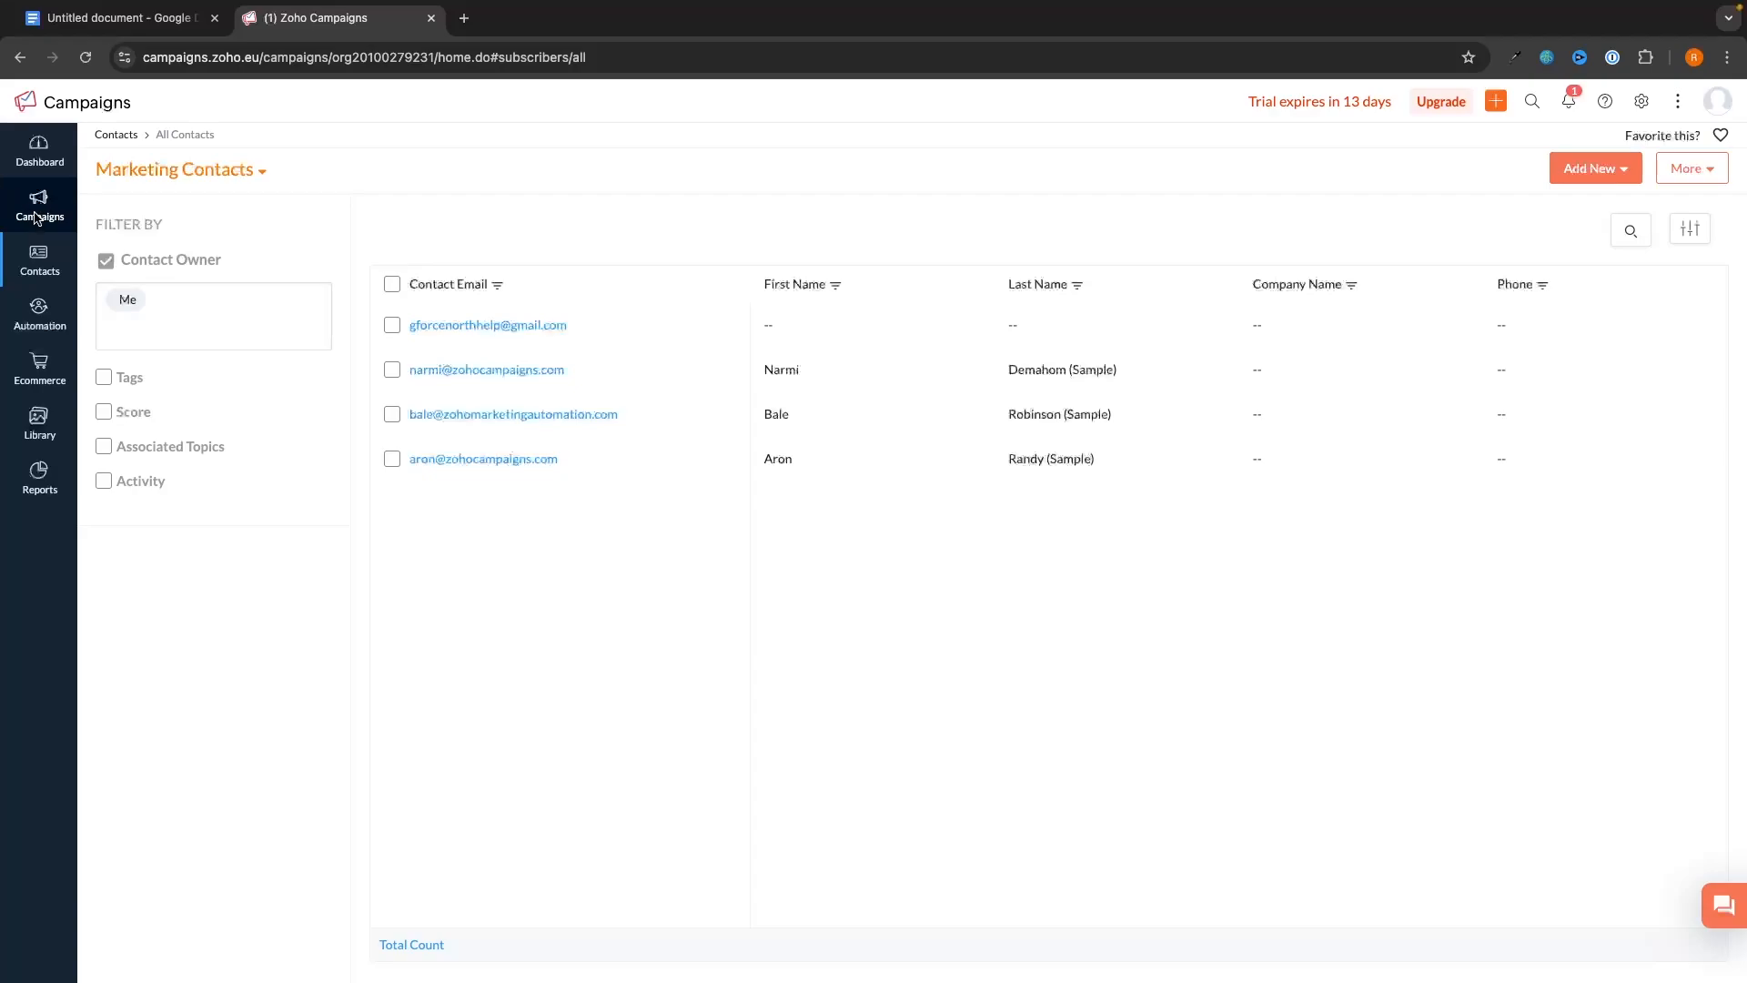
- Open the Email Campaigns list and begin creating a new campaign
mouse_move(38, 211)
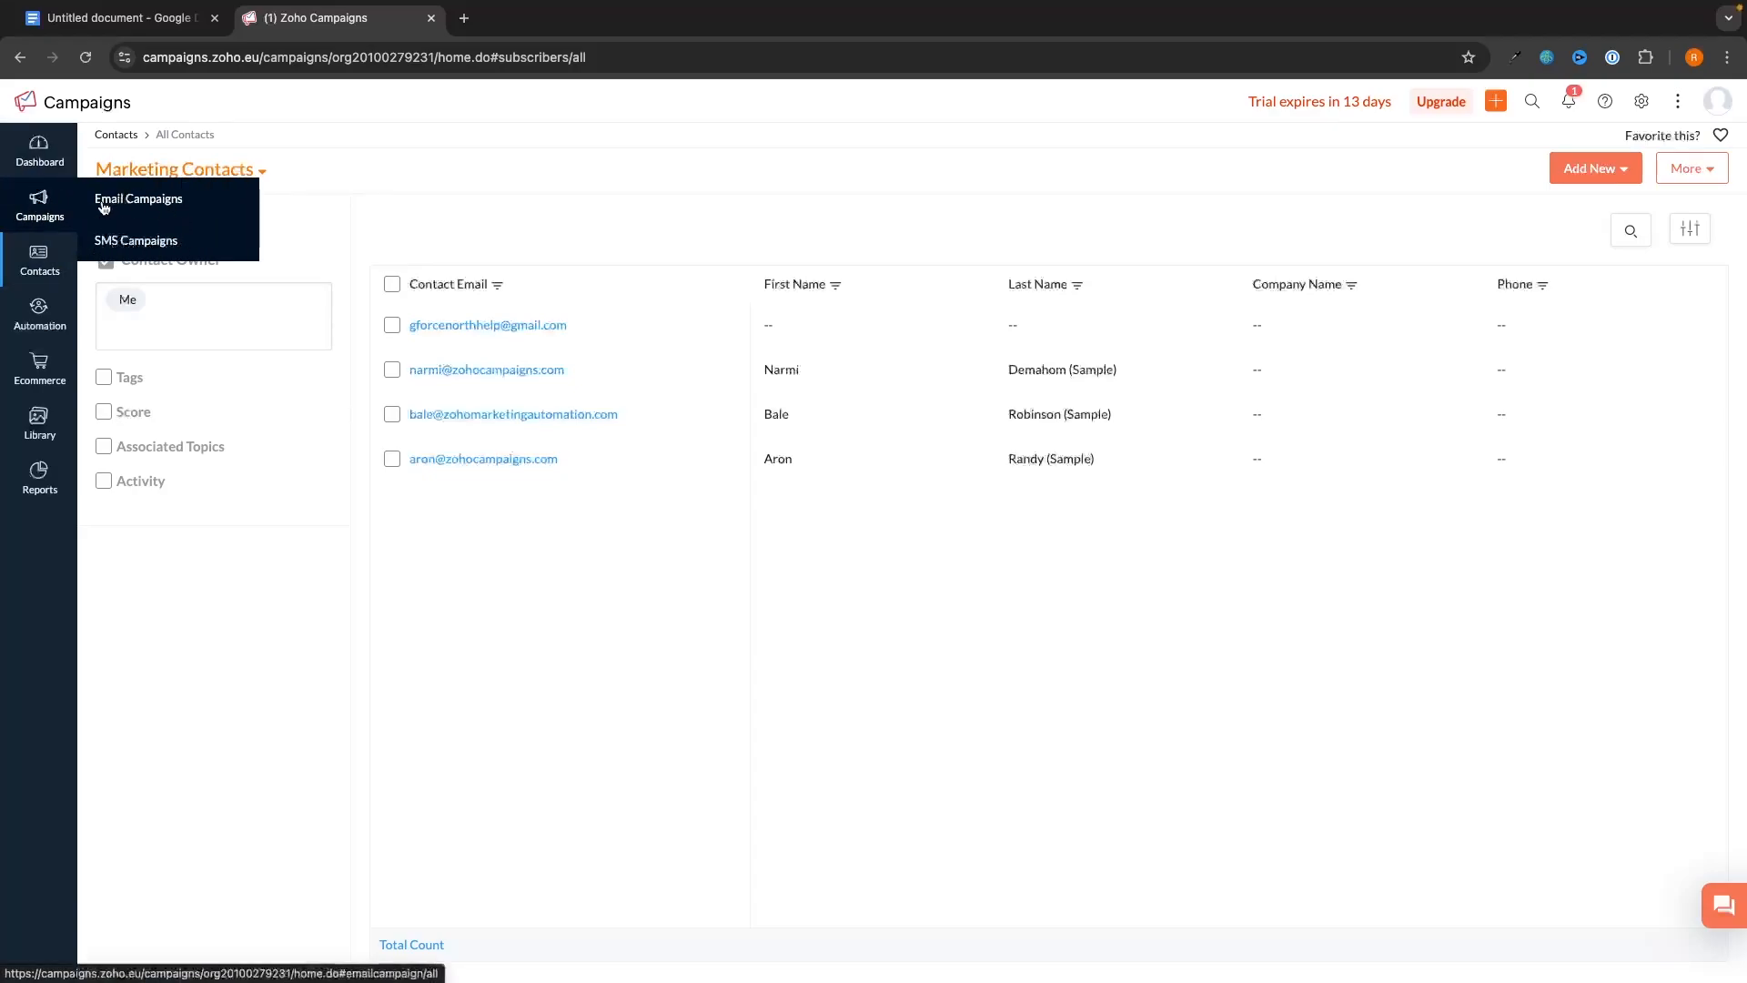
click(157, 216)
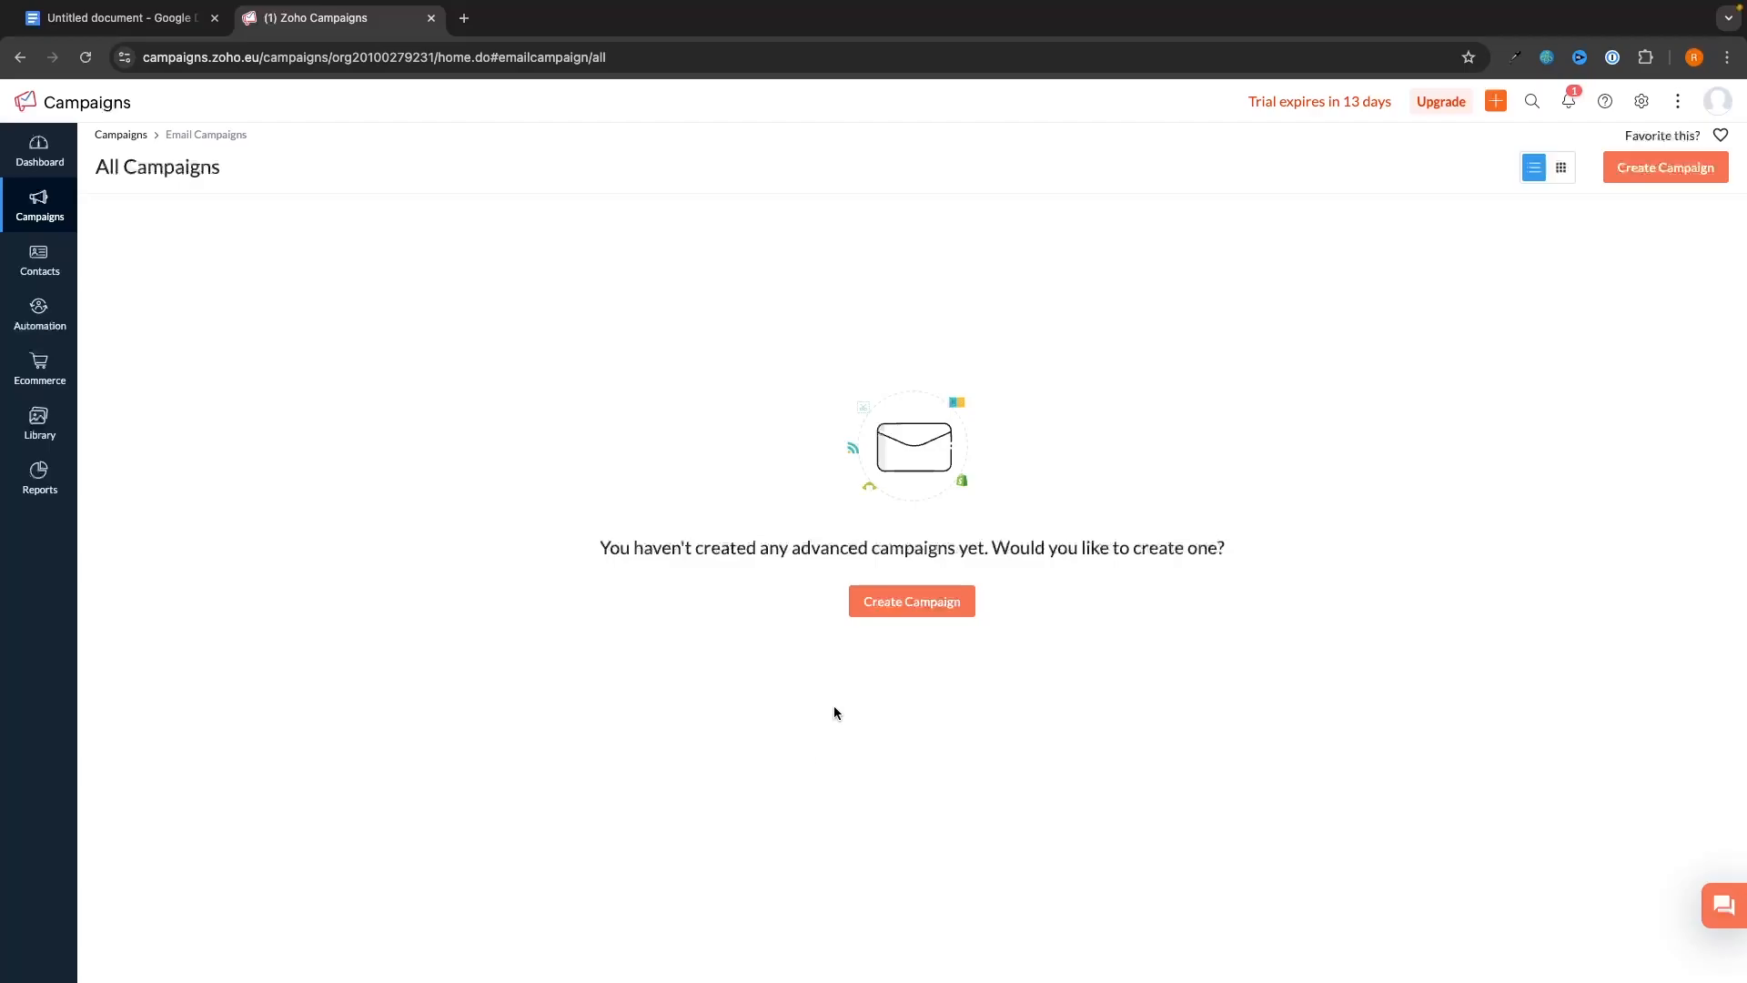
click(942, 610)
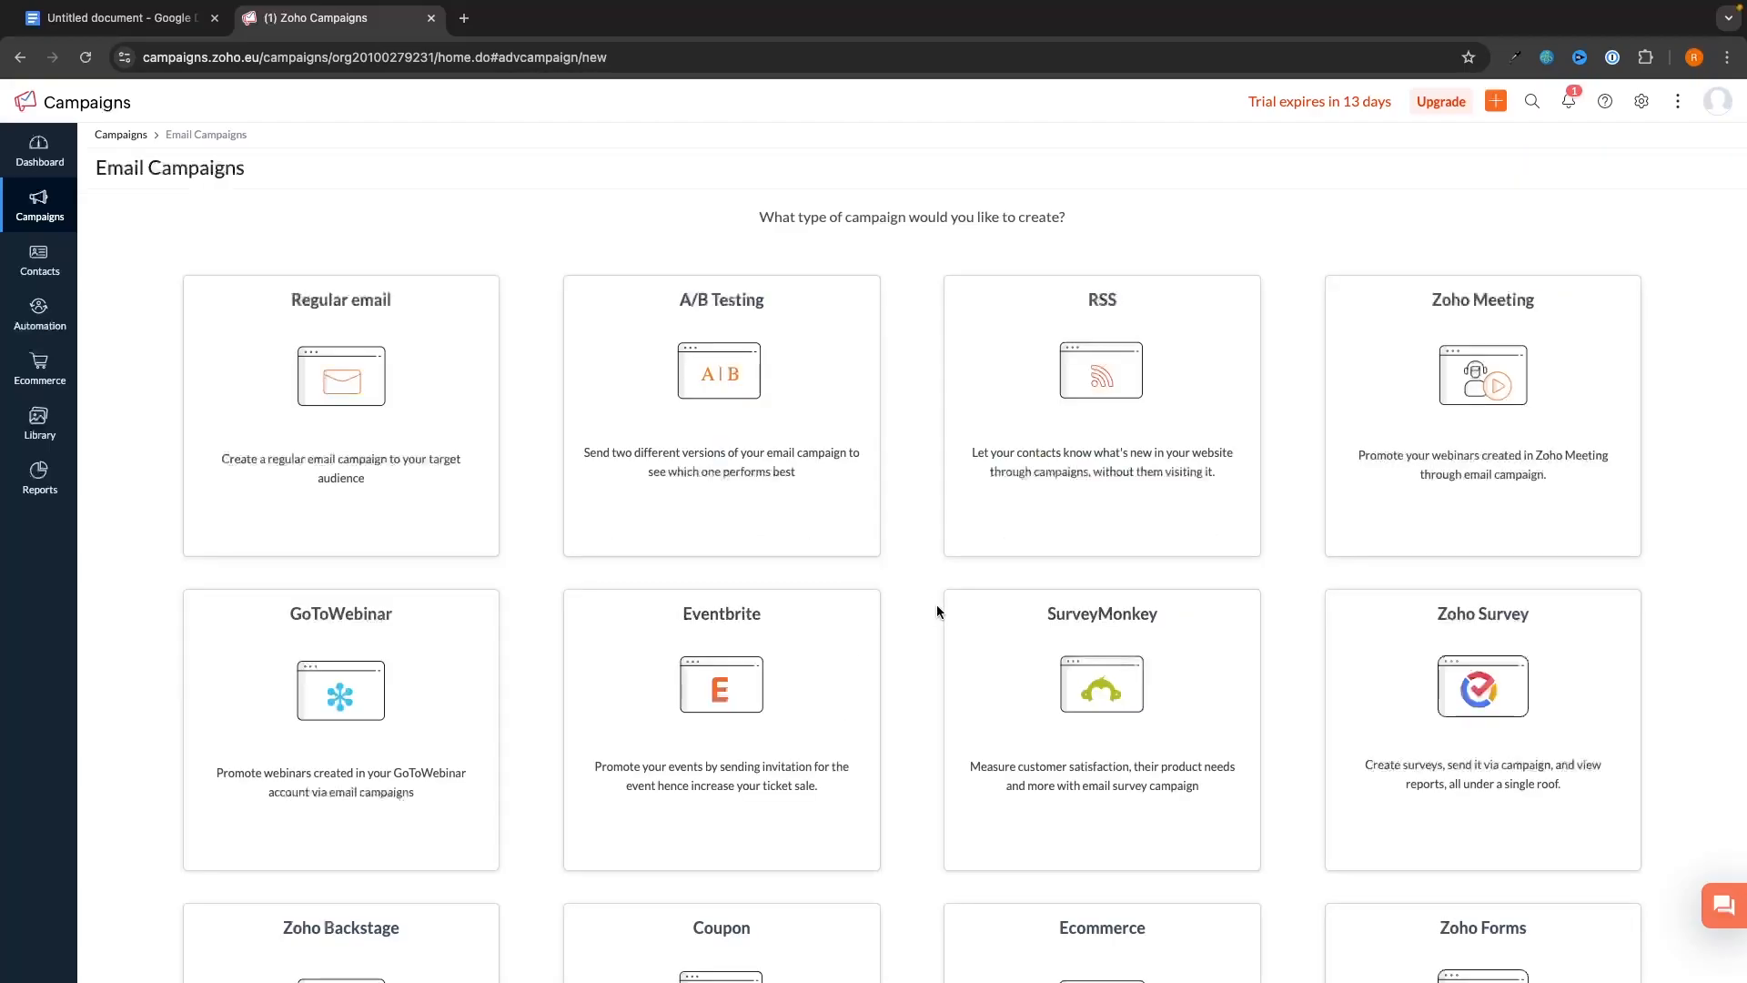
- Browse the campaign type cards and choose Create New for Regular email
scroll(1096, 316, down, 2)
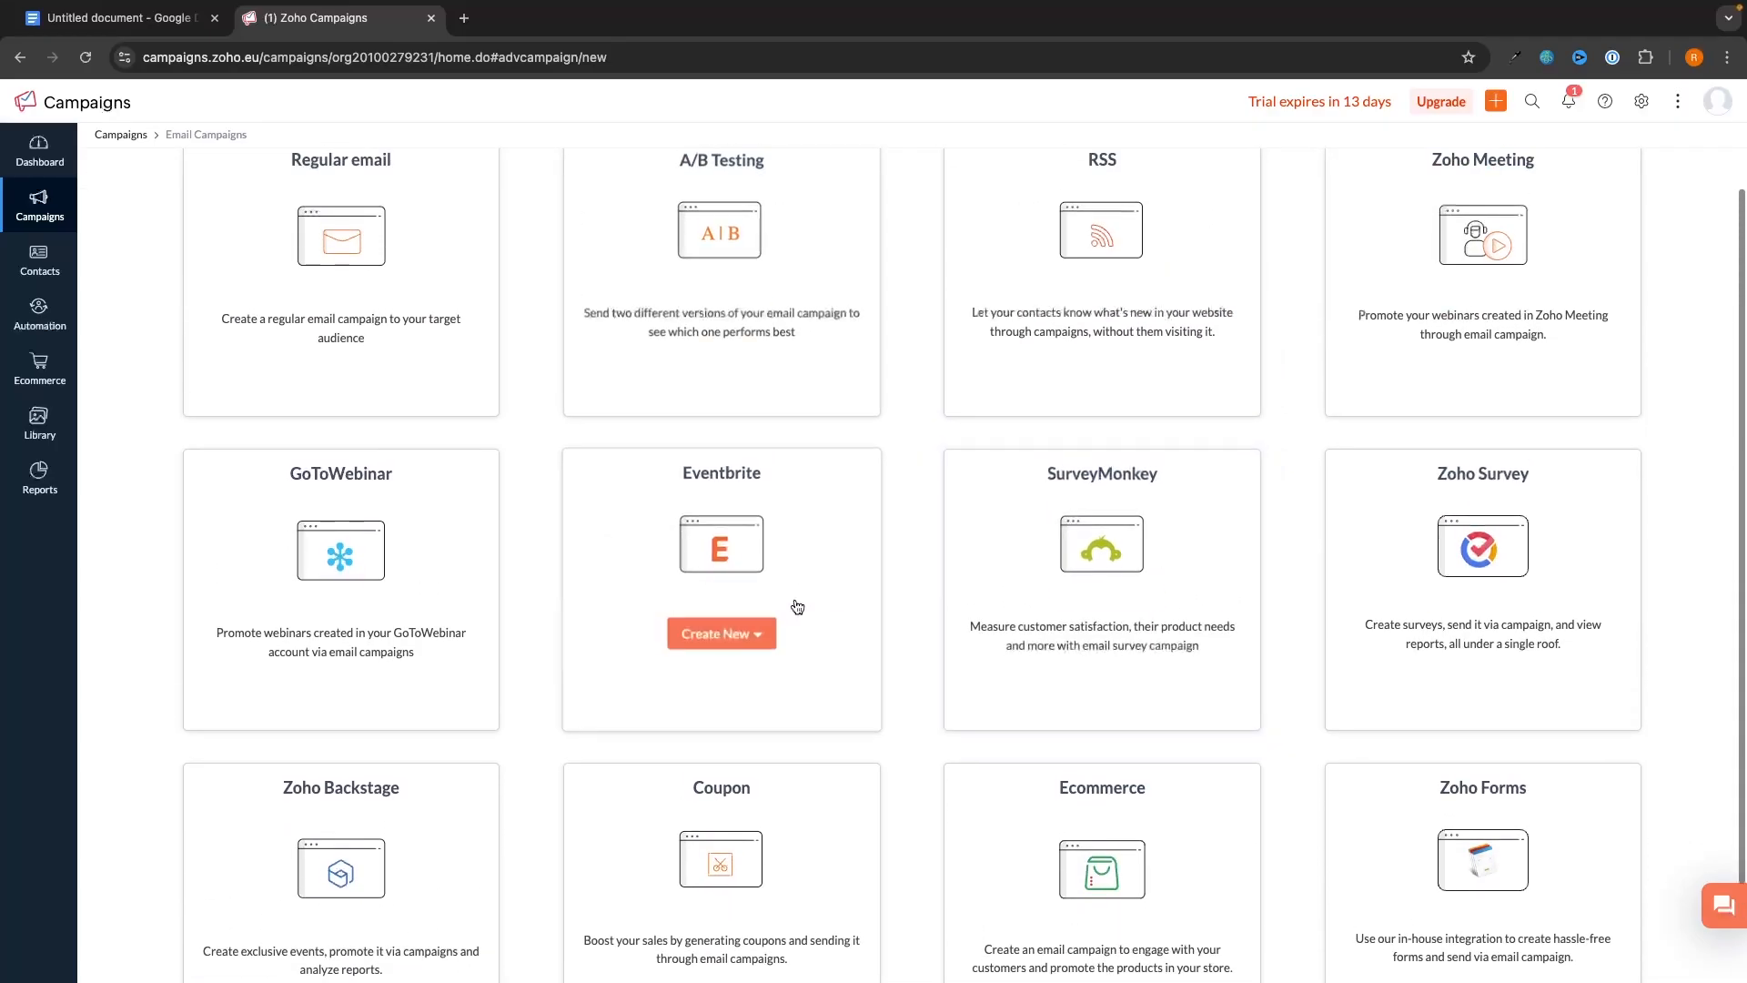
scroll(1565, 562, up, 2)
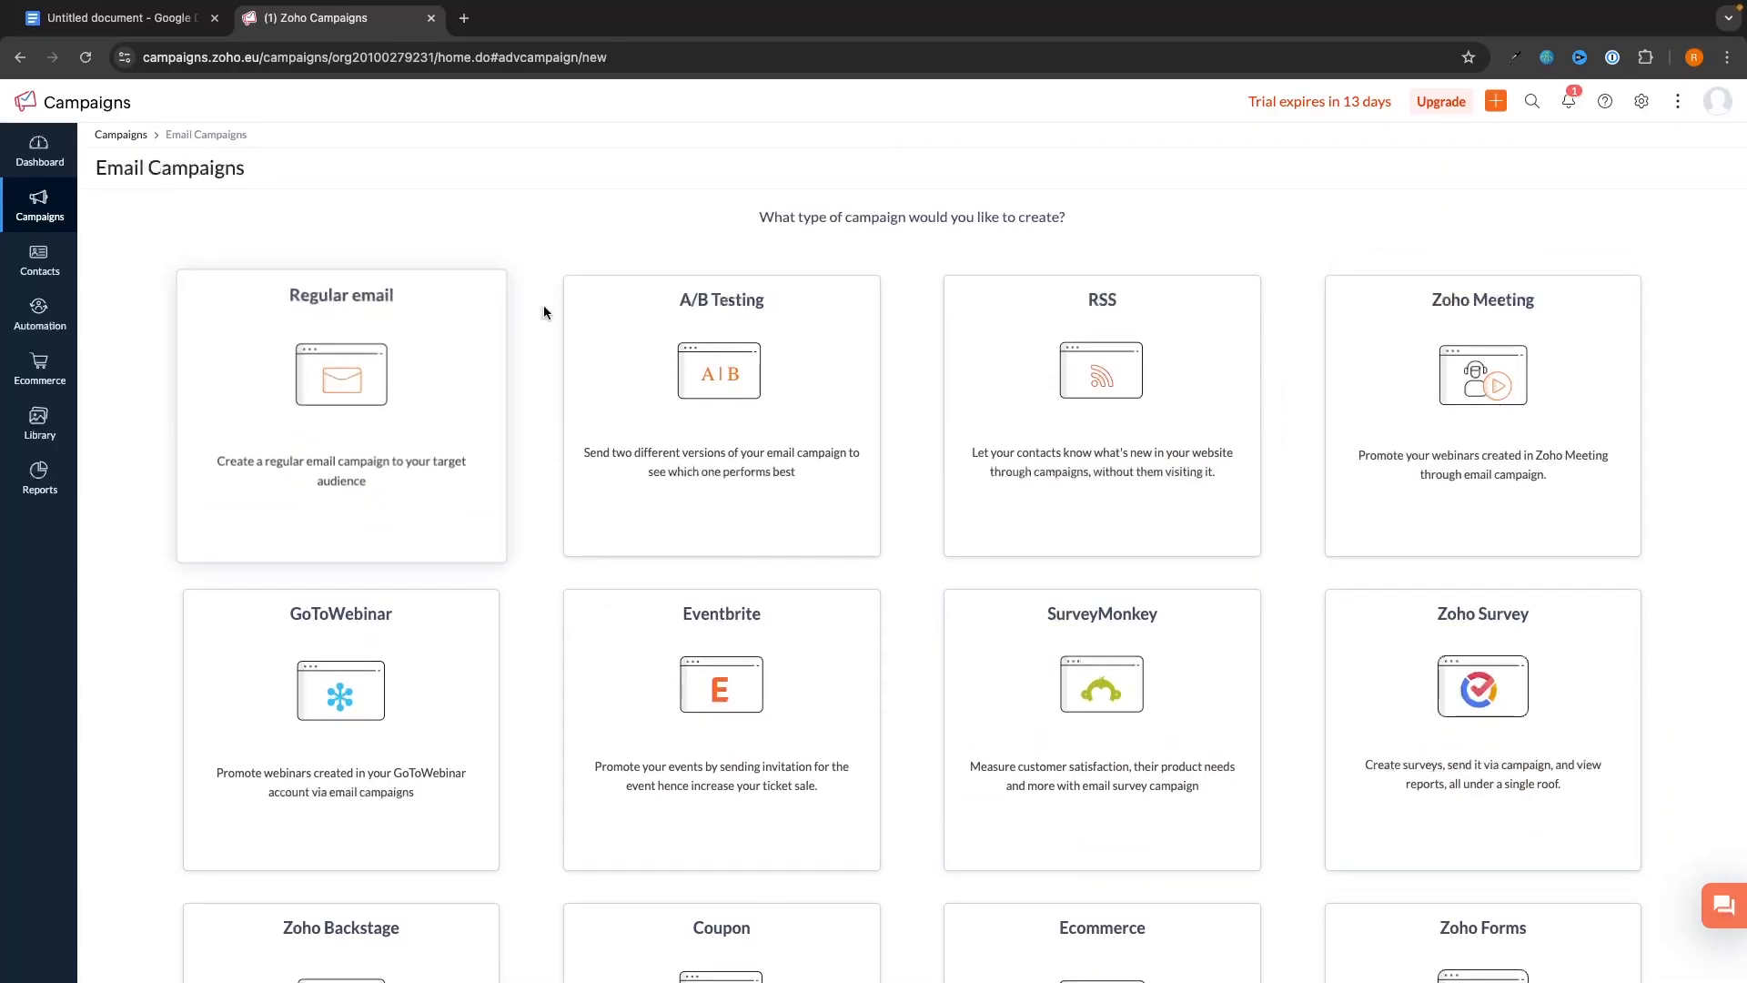
mouse_move(267, 424)
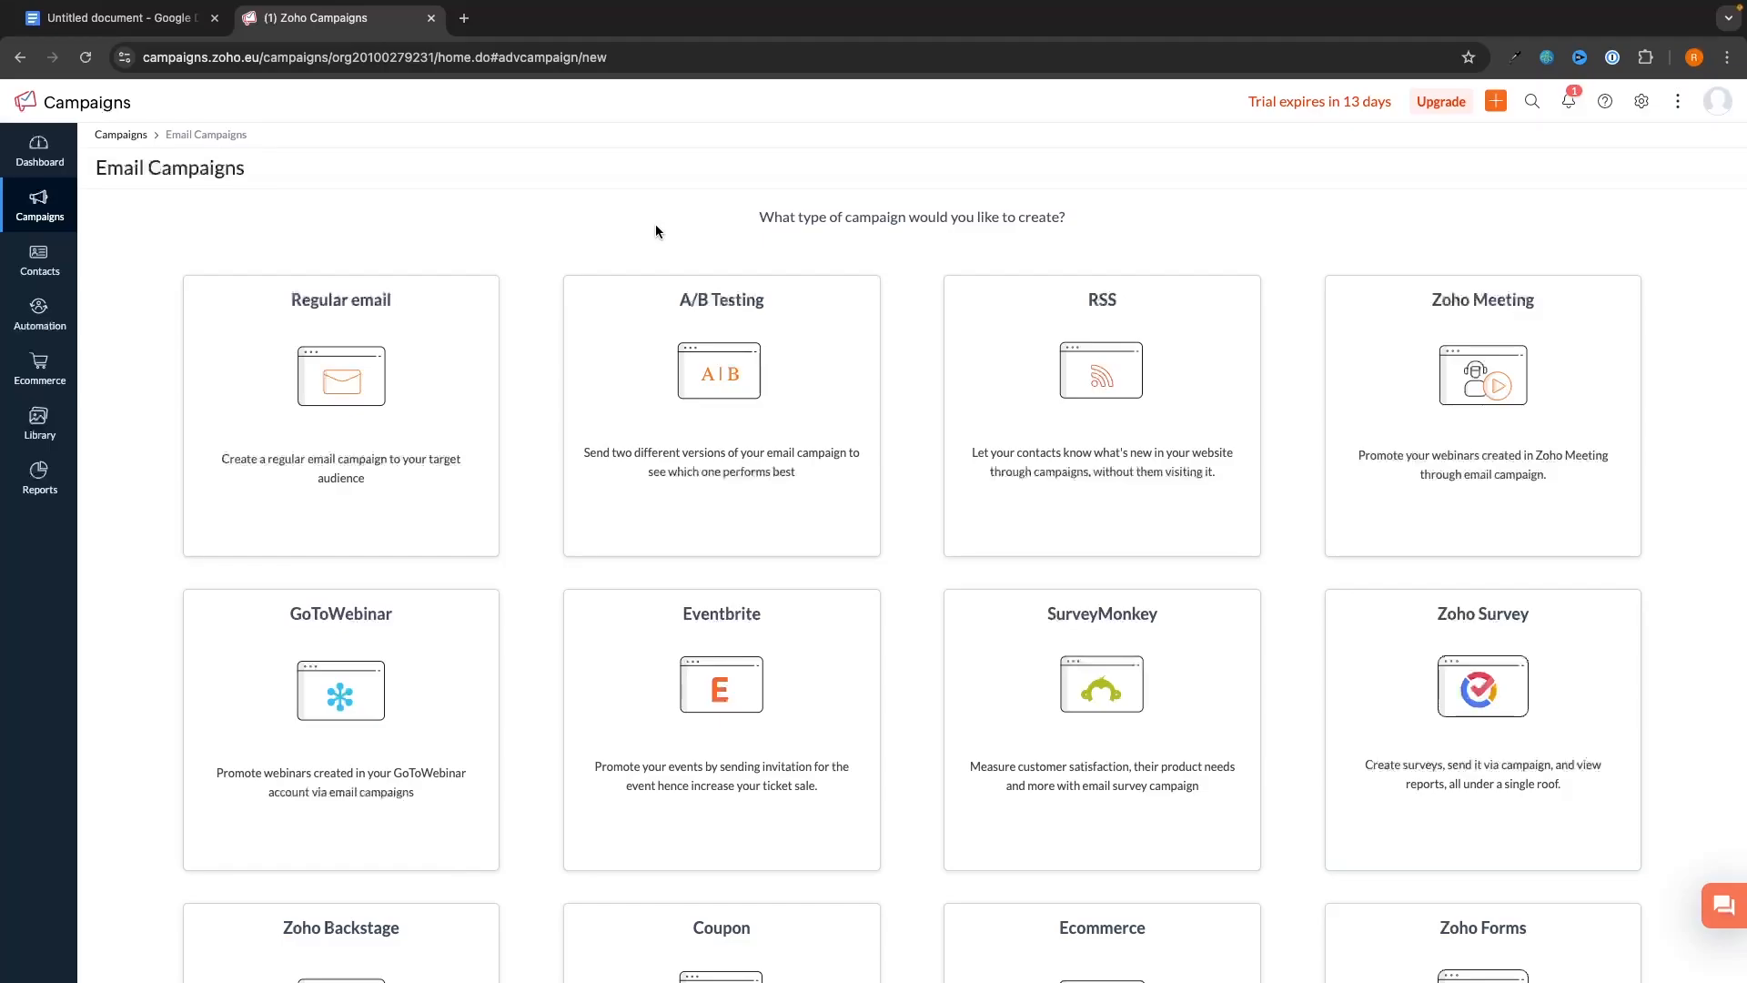
scroll(509, 509, down, 3)
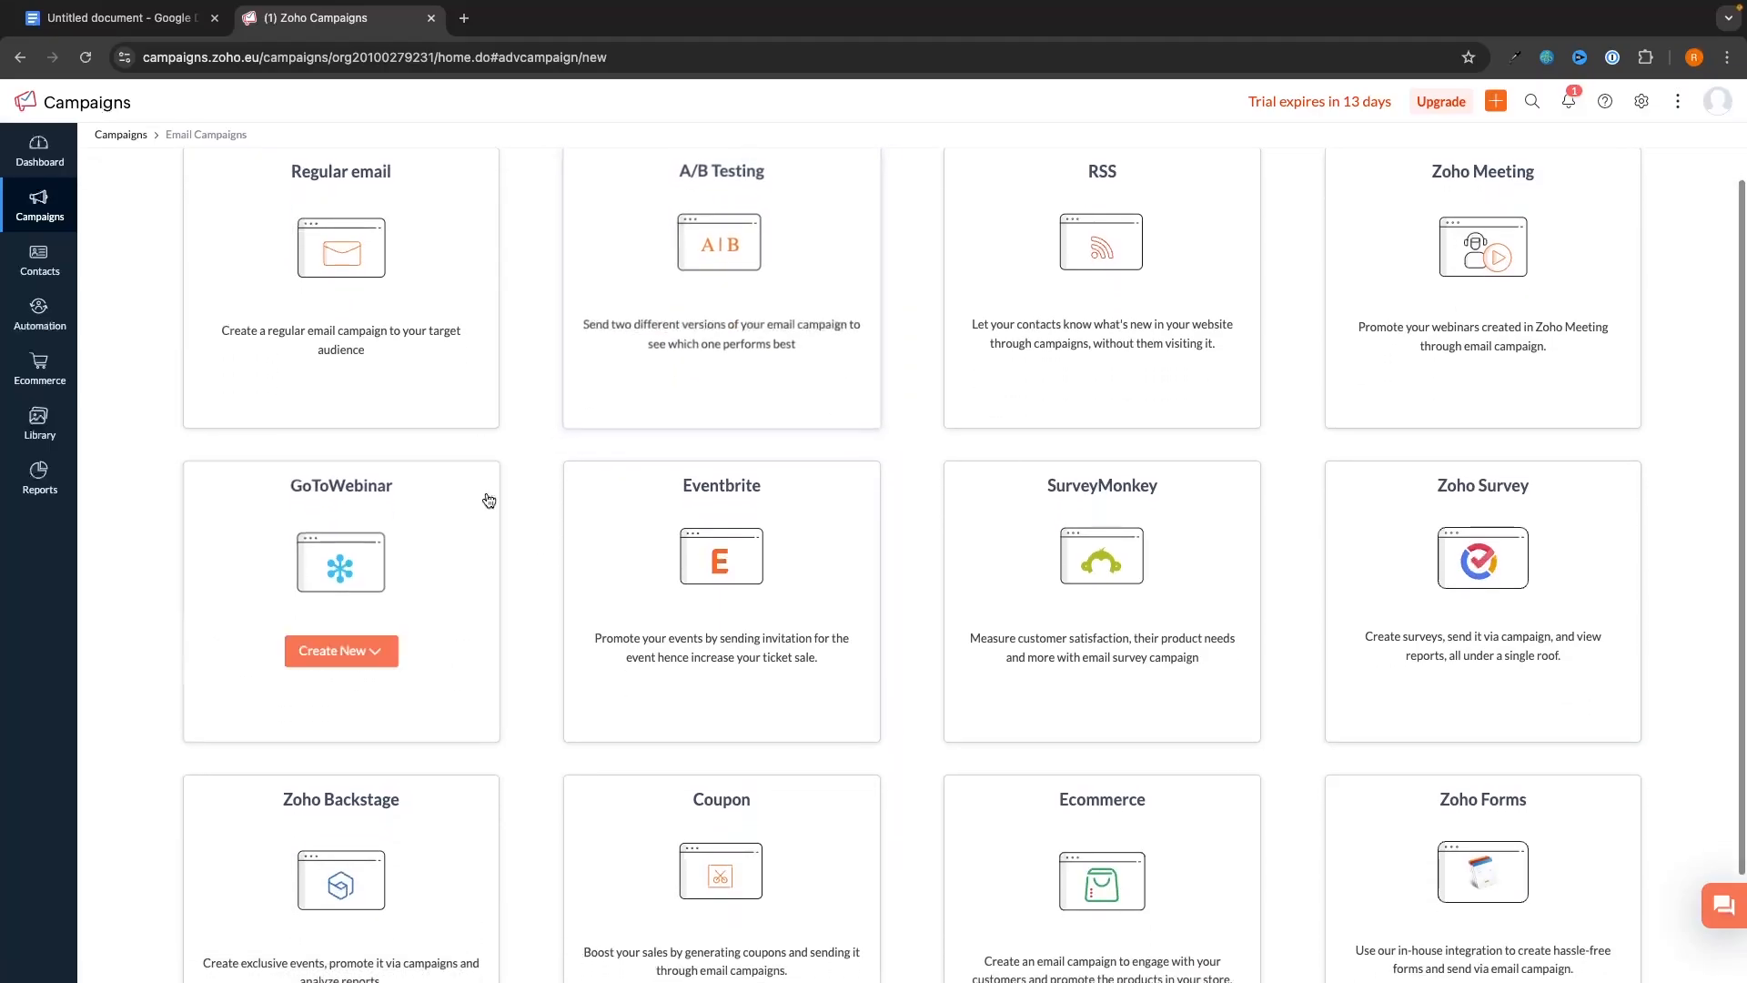
scroll(637, 600, down, 1)
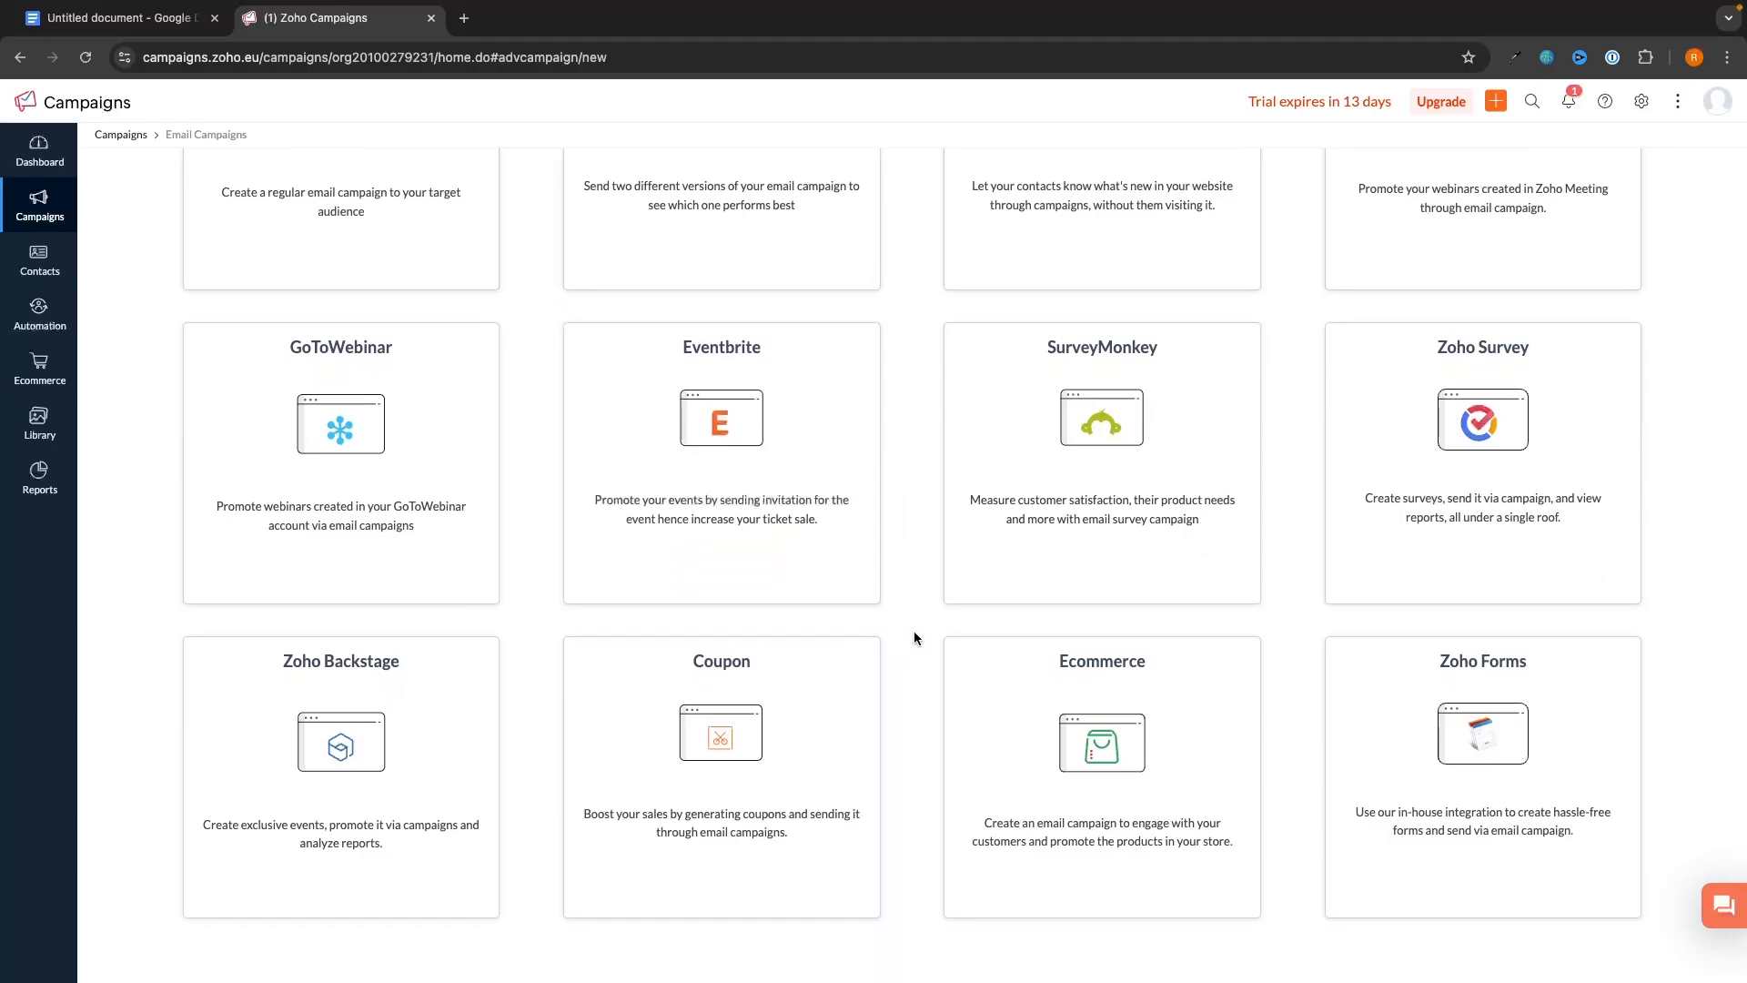
scroll(951, 623, up, 1)
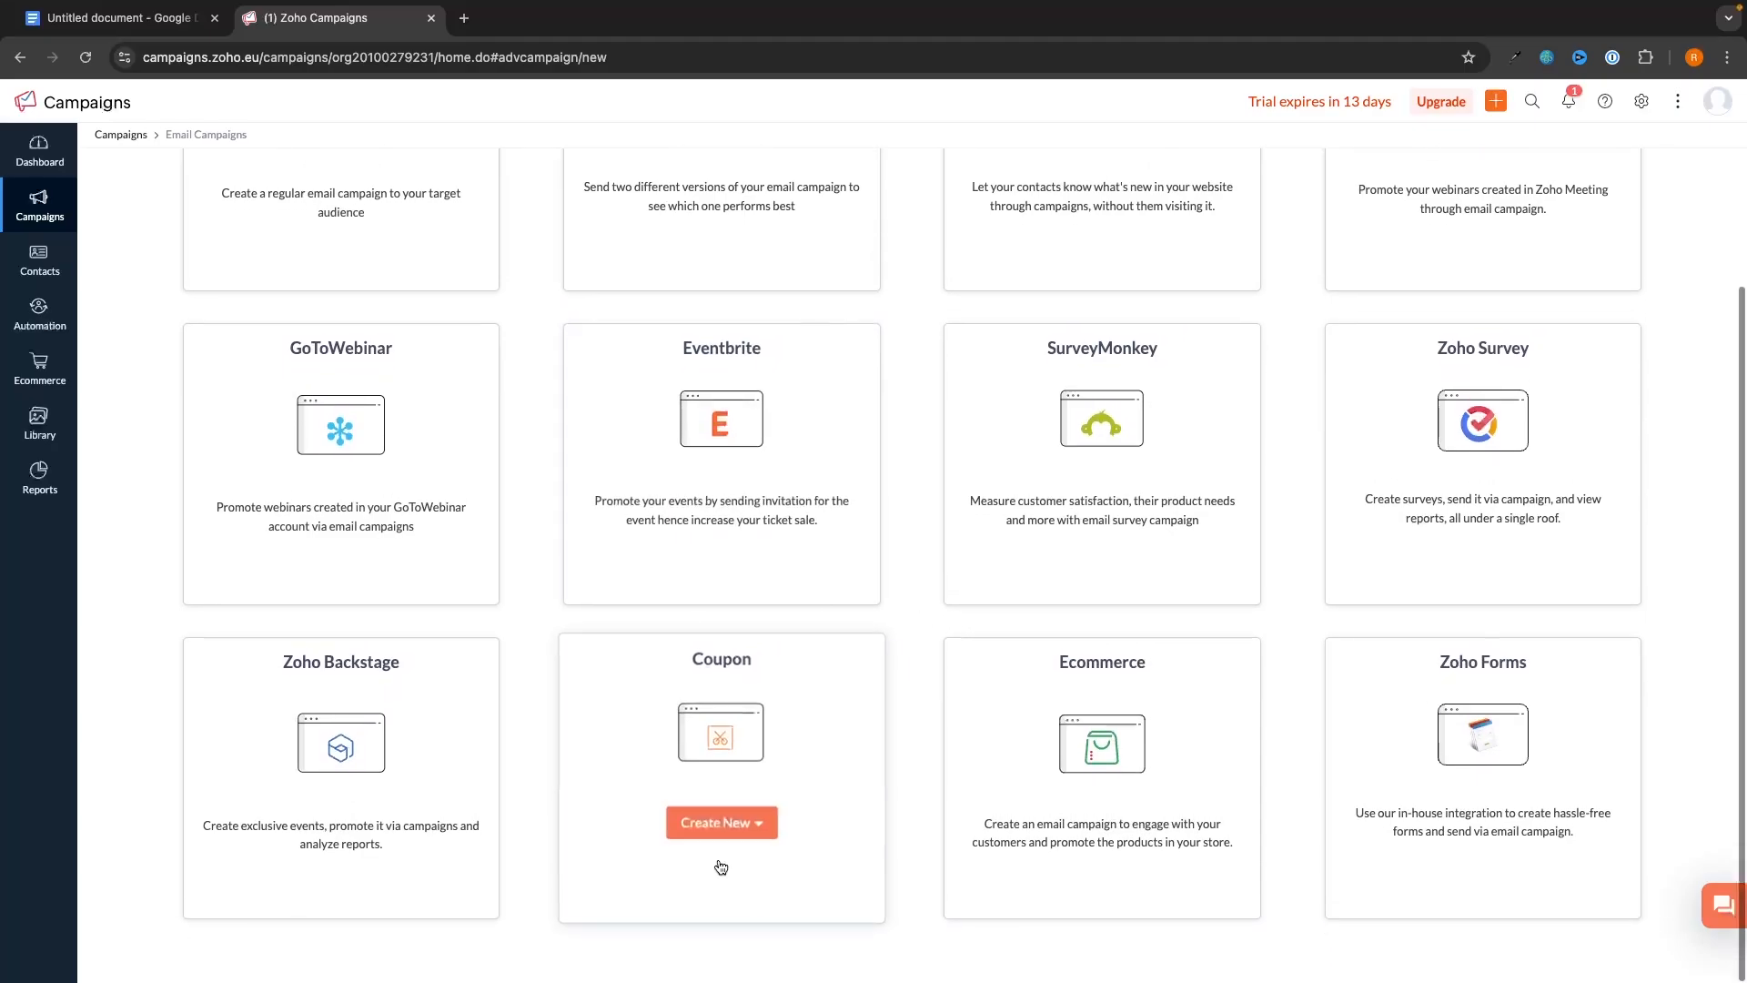
mouse_move(1129, 608)
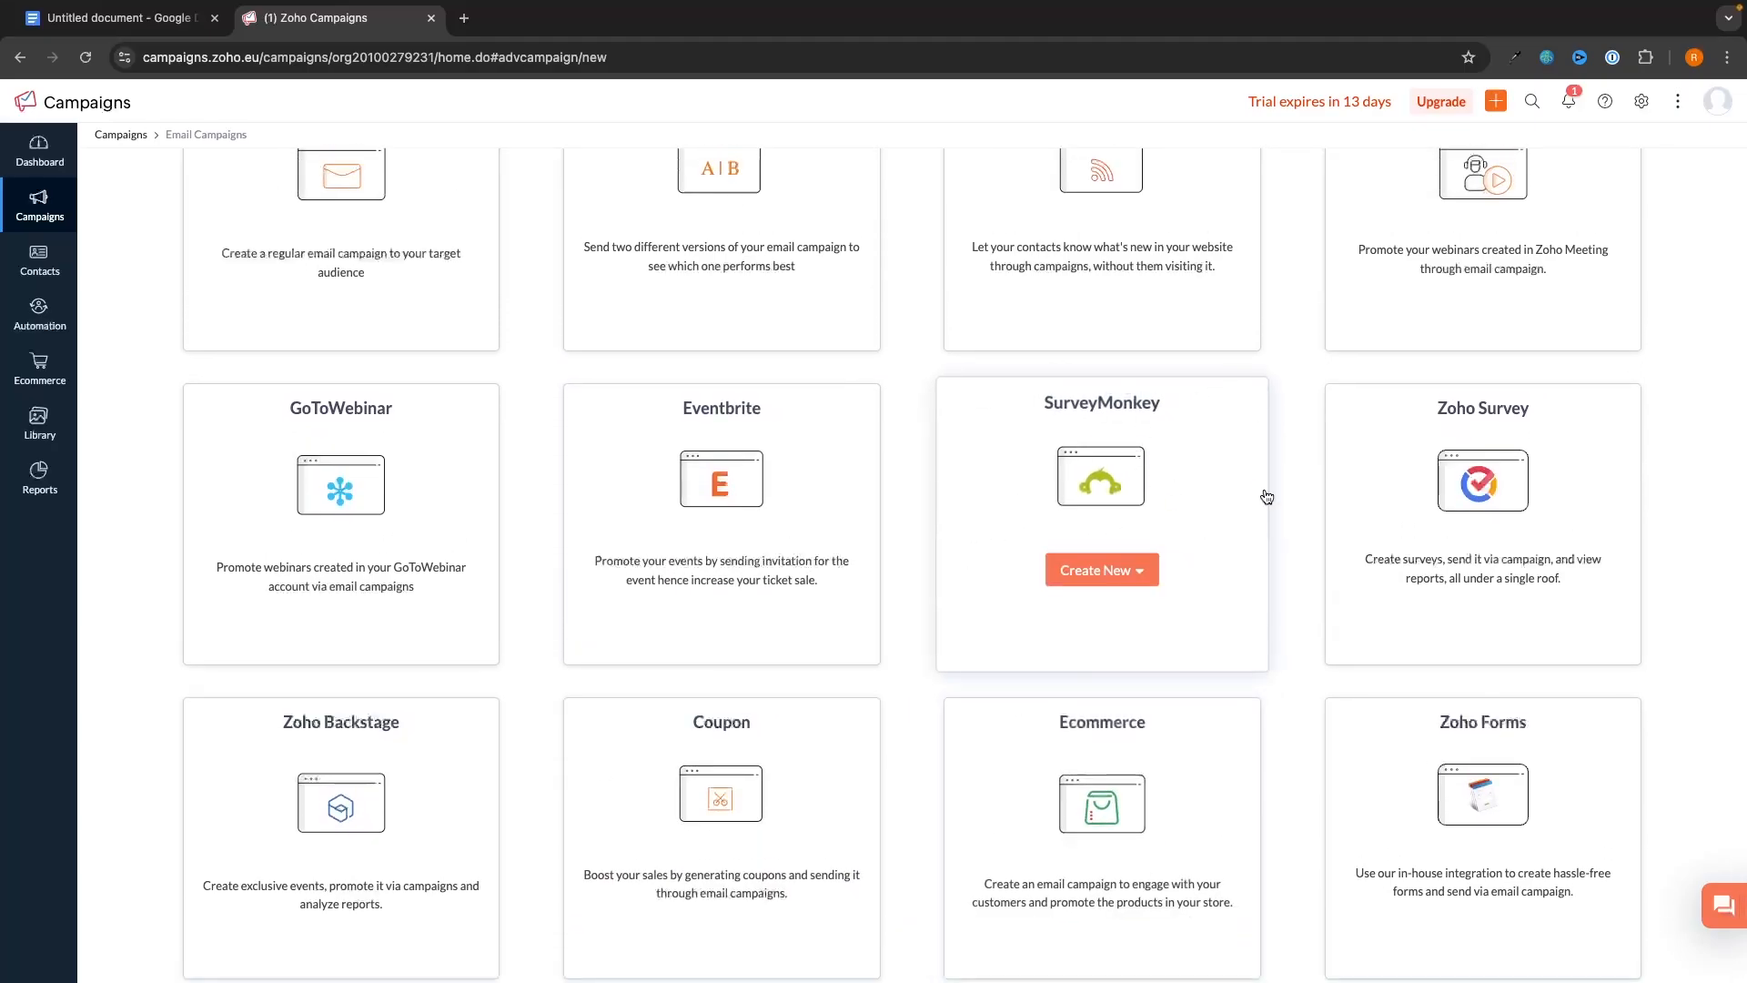
mouse_move(1361, 483)
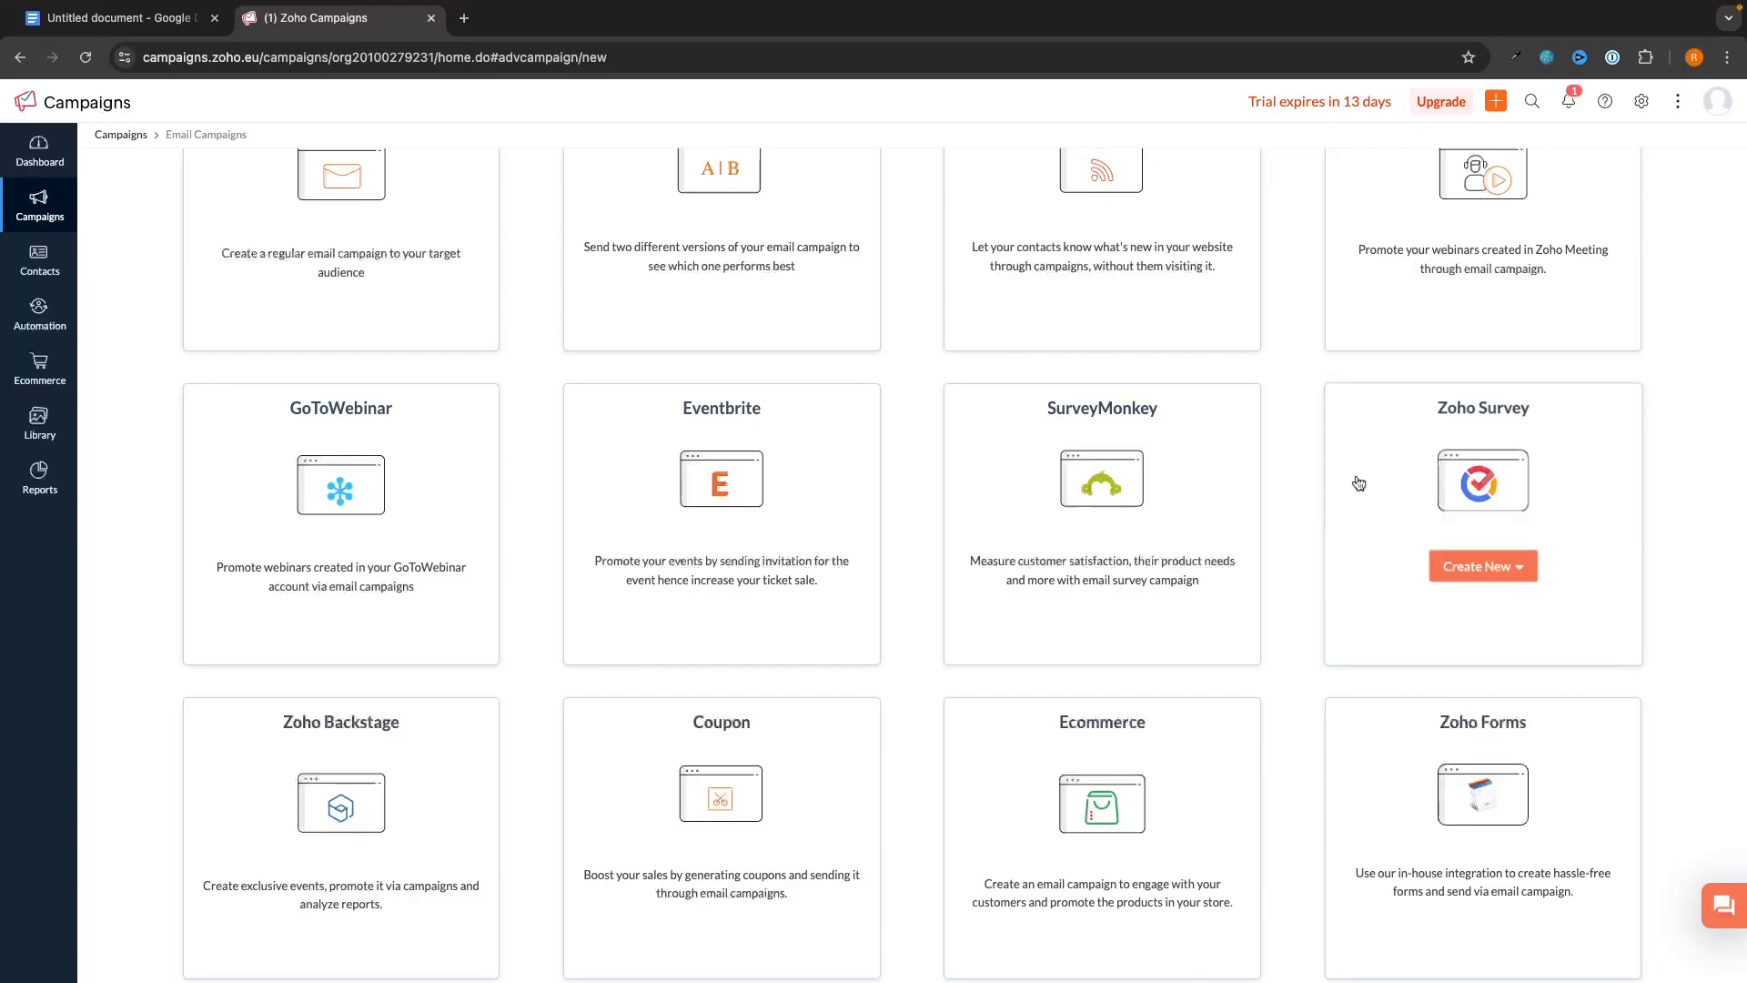
scroll(1408, 557, down, 1)
mouse_move(1160, 728)
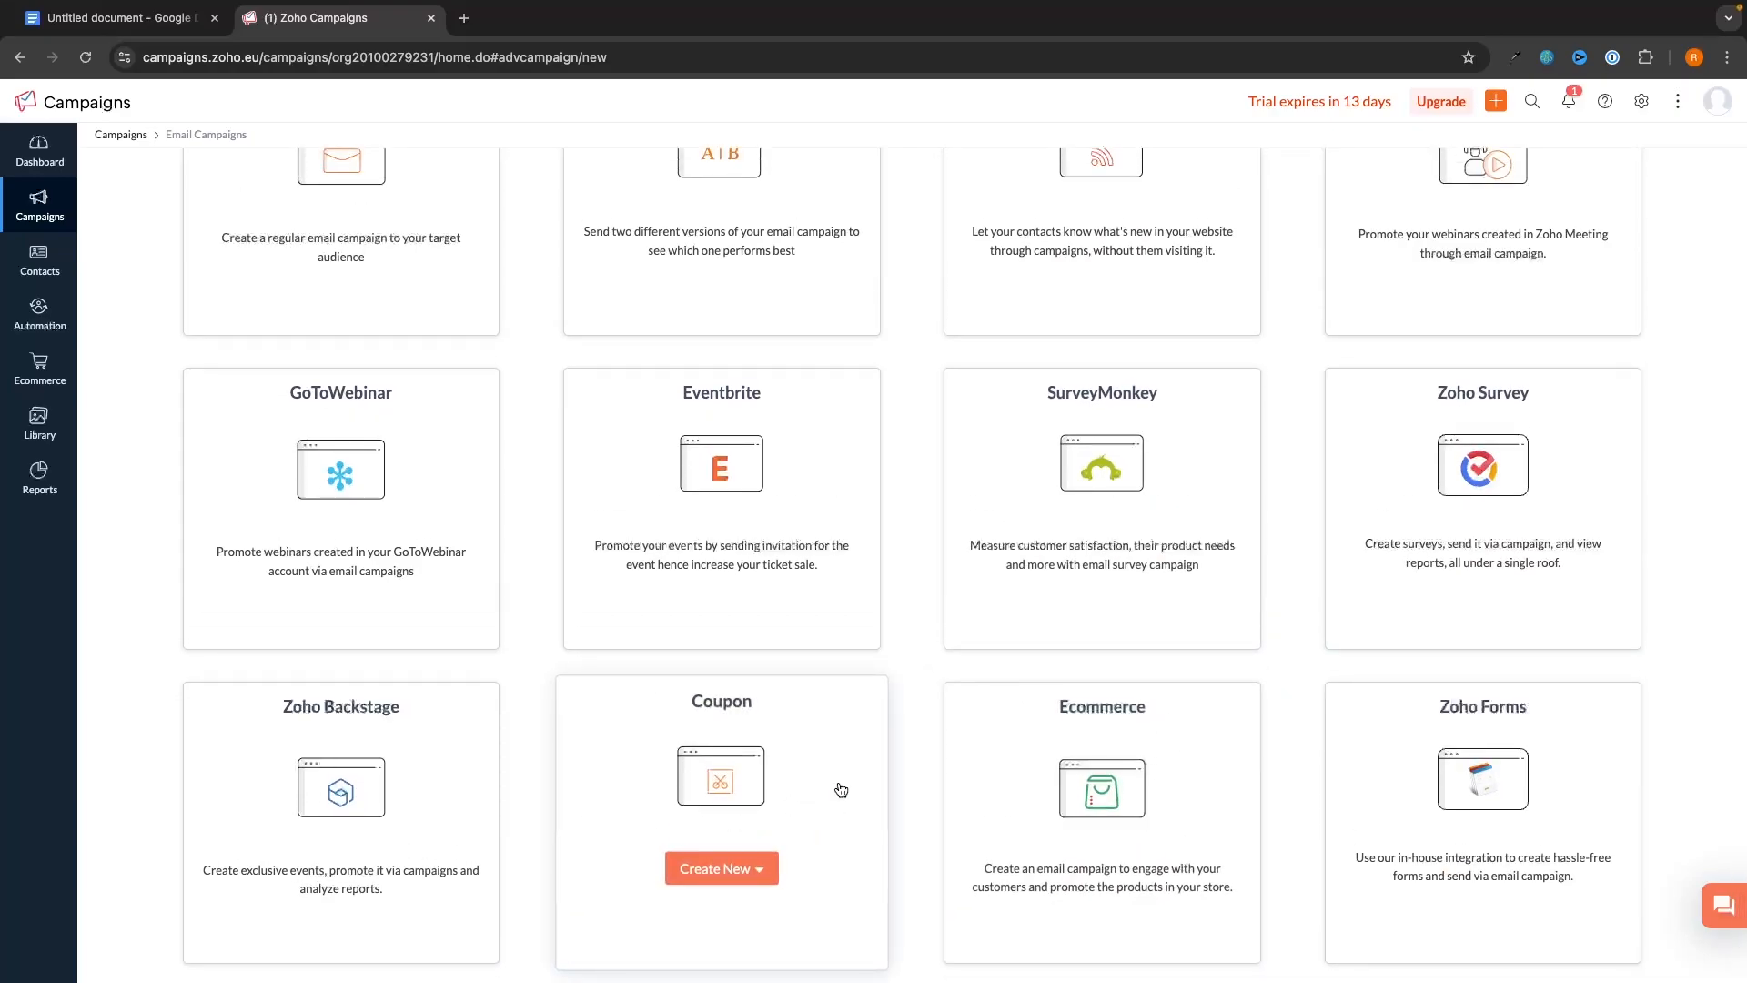
scroll(800, 784, up, 3)
scroll(956, 596, down, 1)
scroll(187, 394, up, 1)
mouse_move(188, 394)
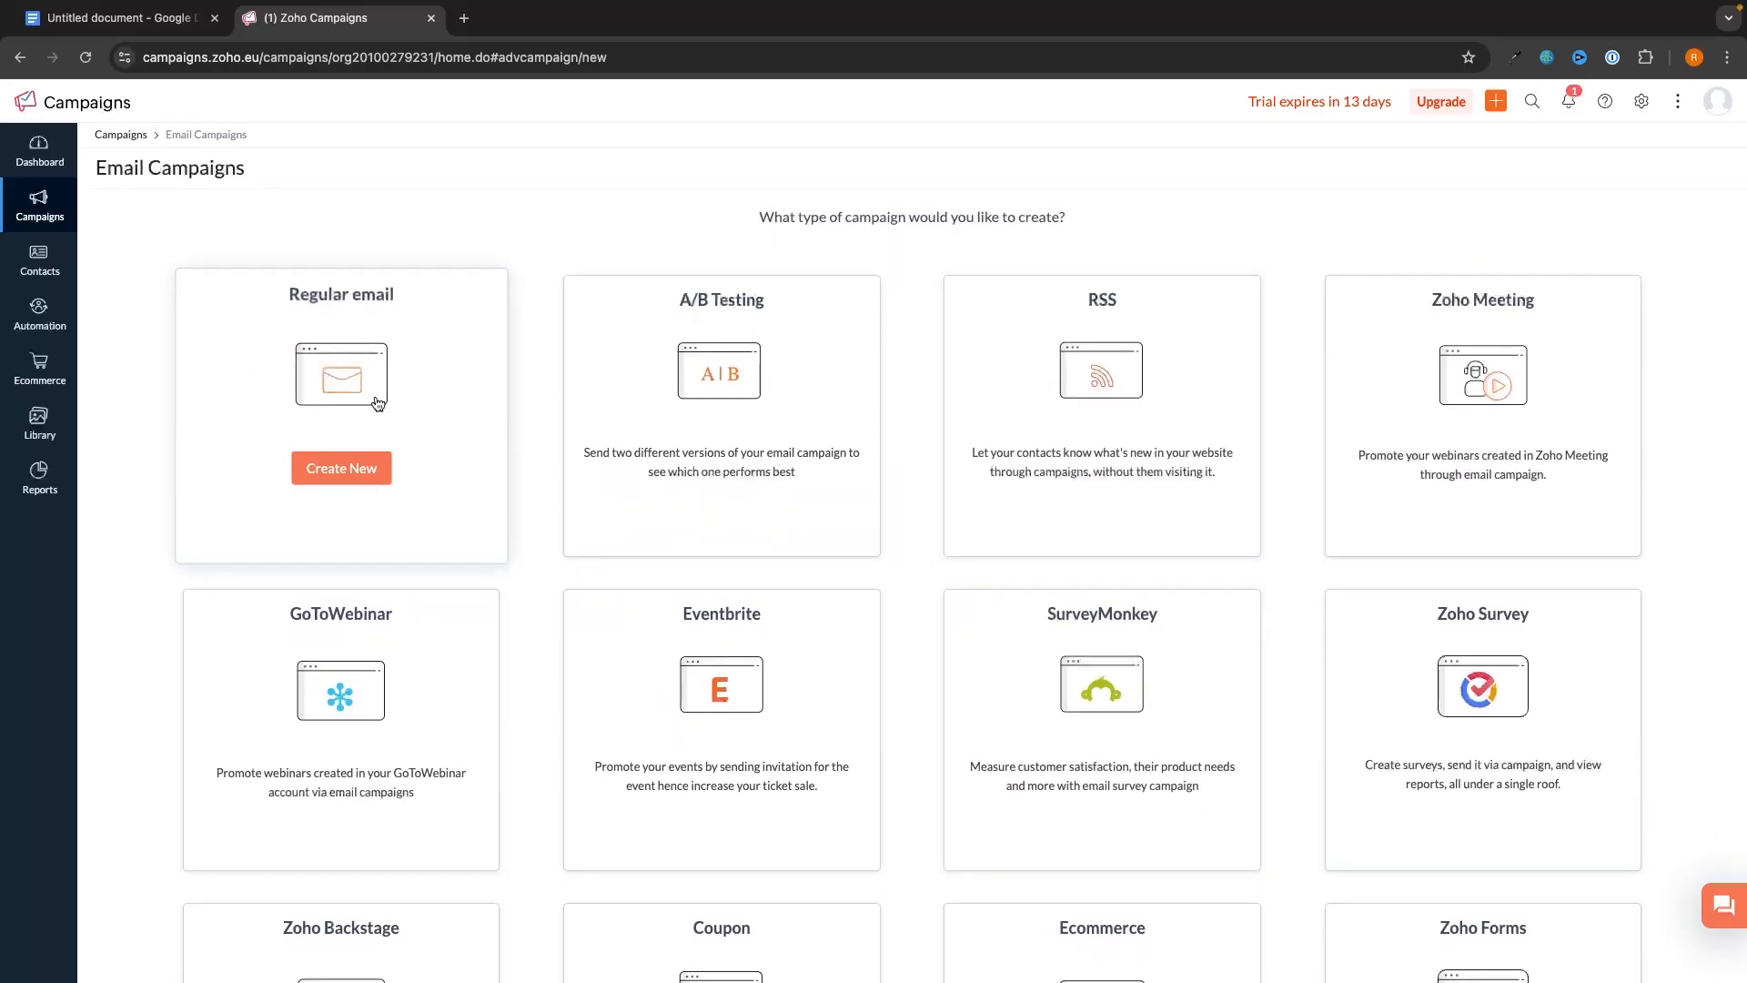
scroll(1418, 512, down, 5)
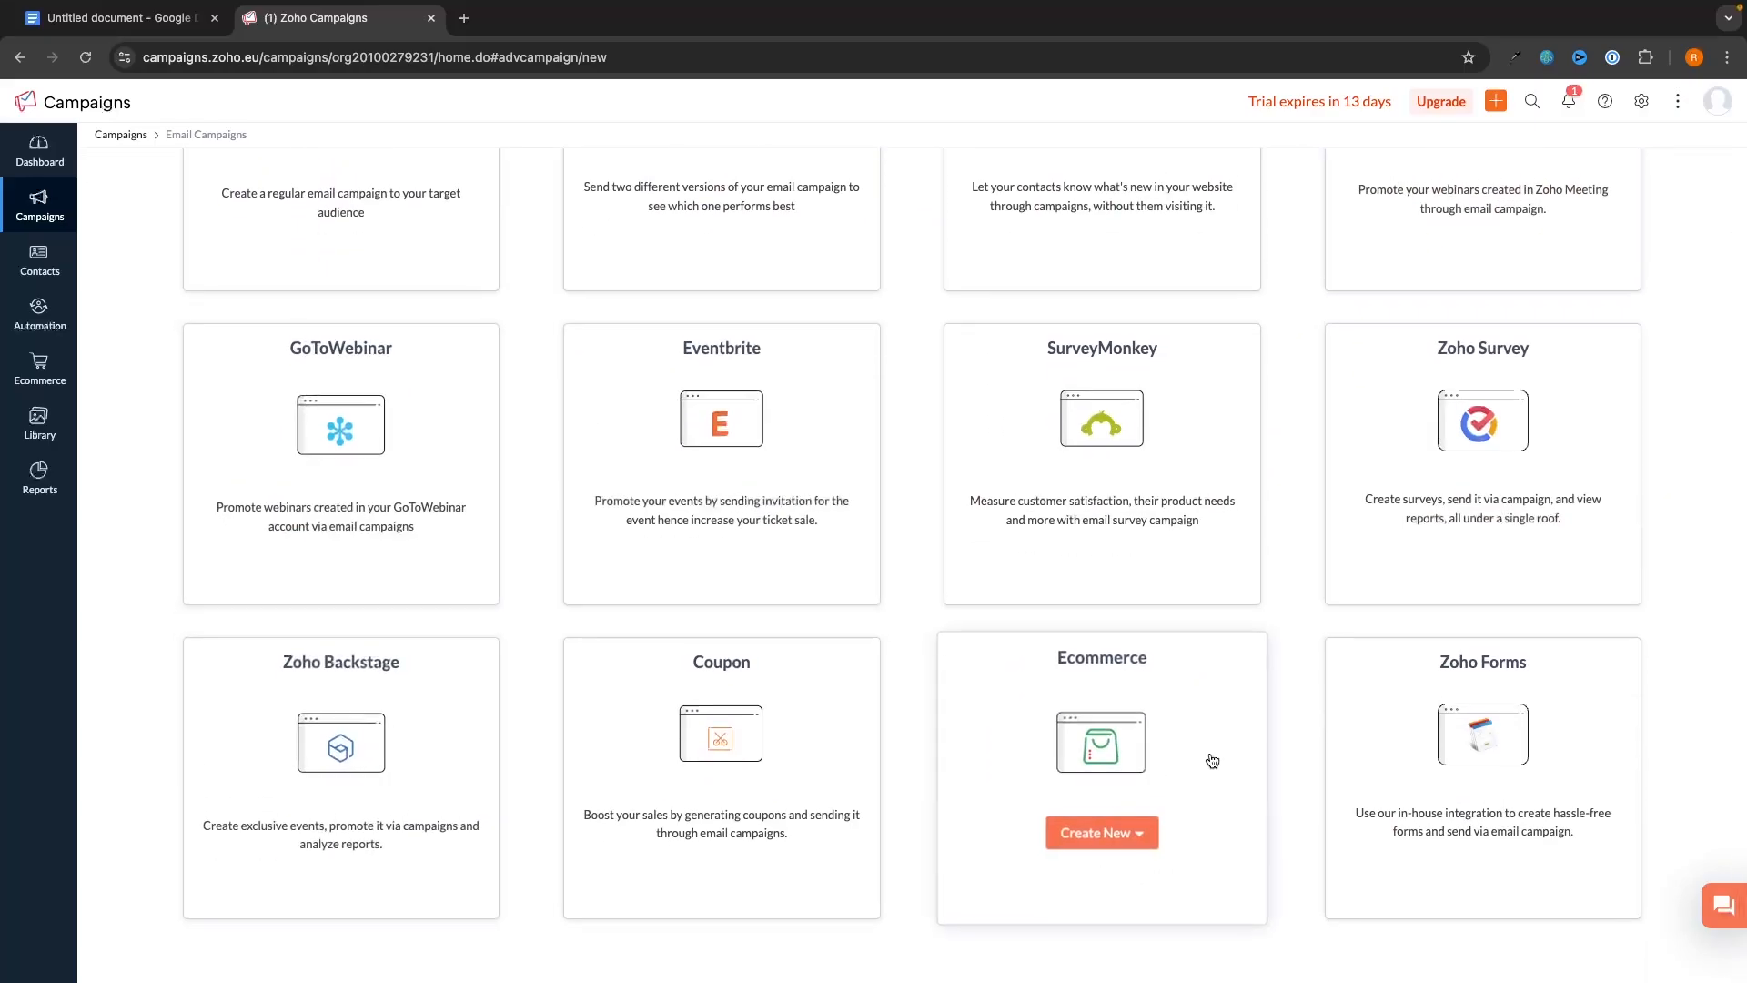
scroll(1665, 628, up, 5)
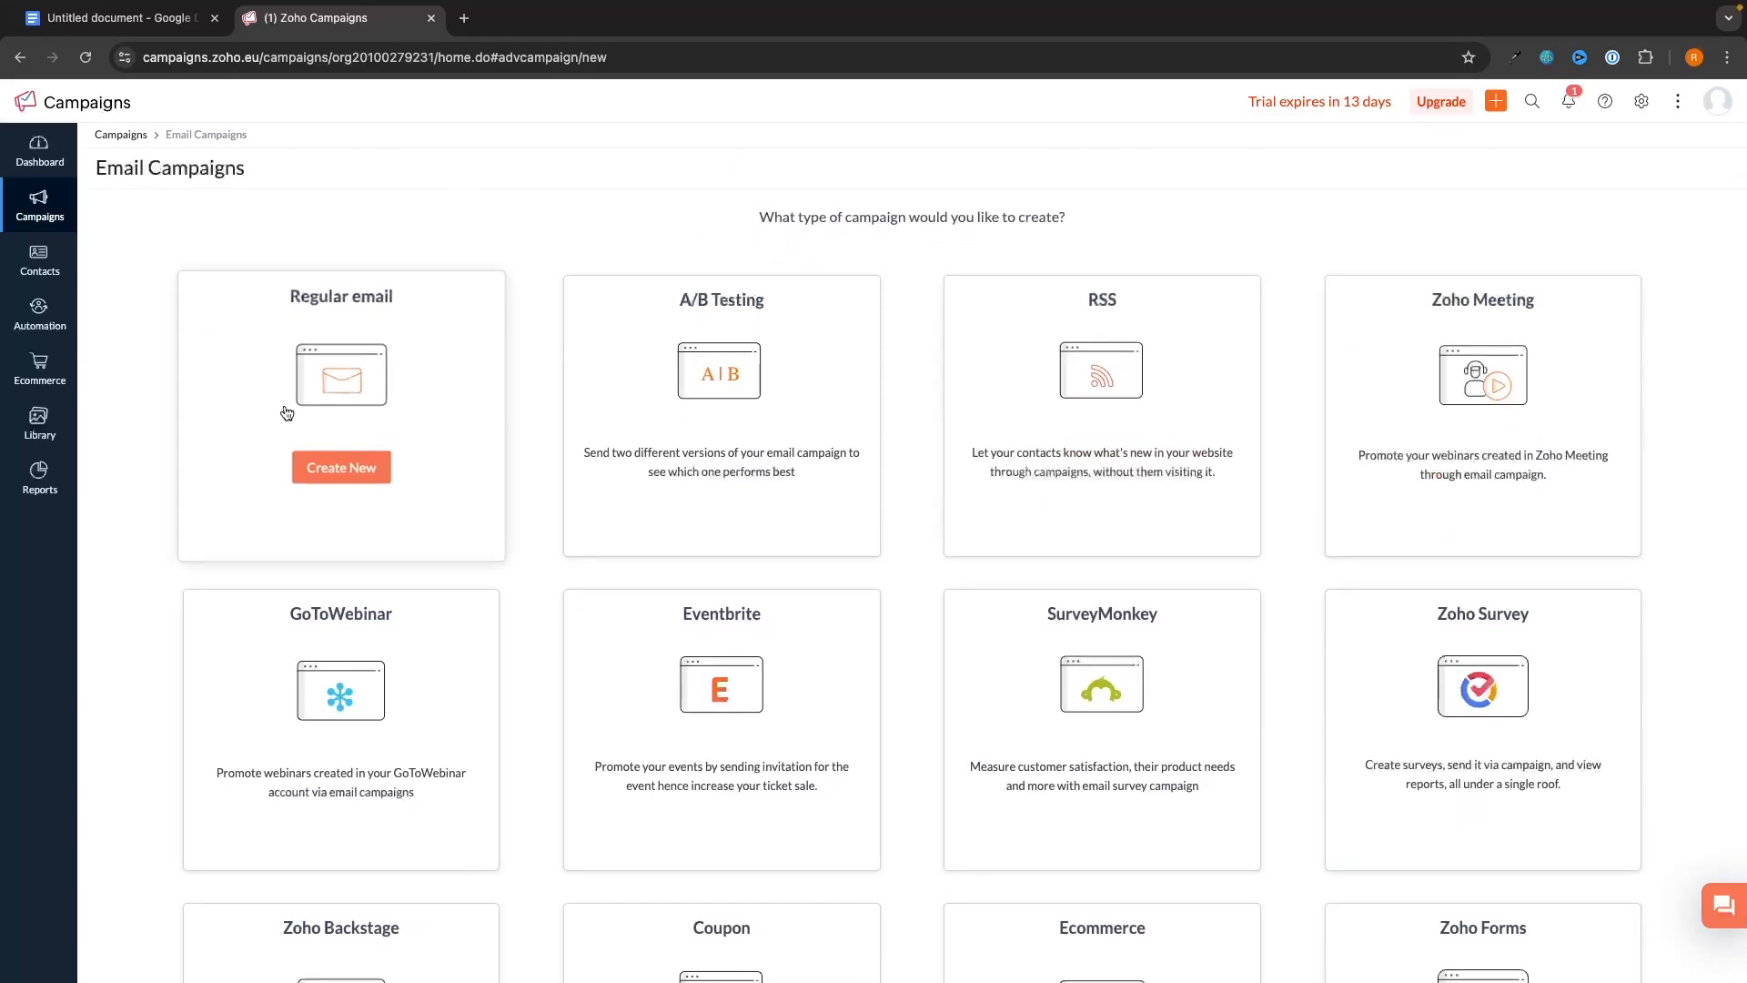
scroll(281, 409, down, 5)
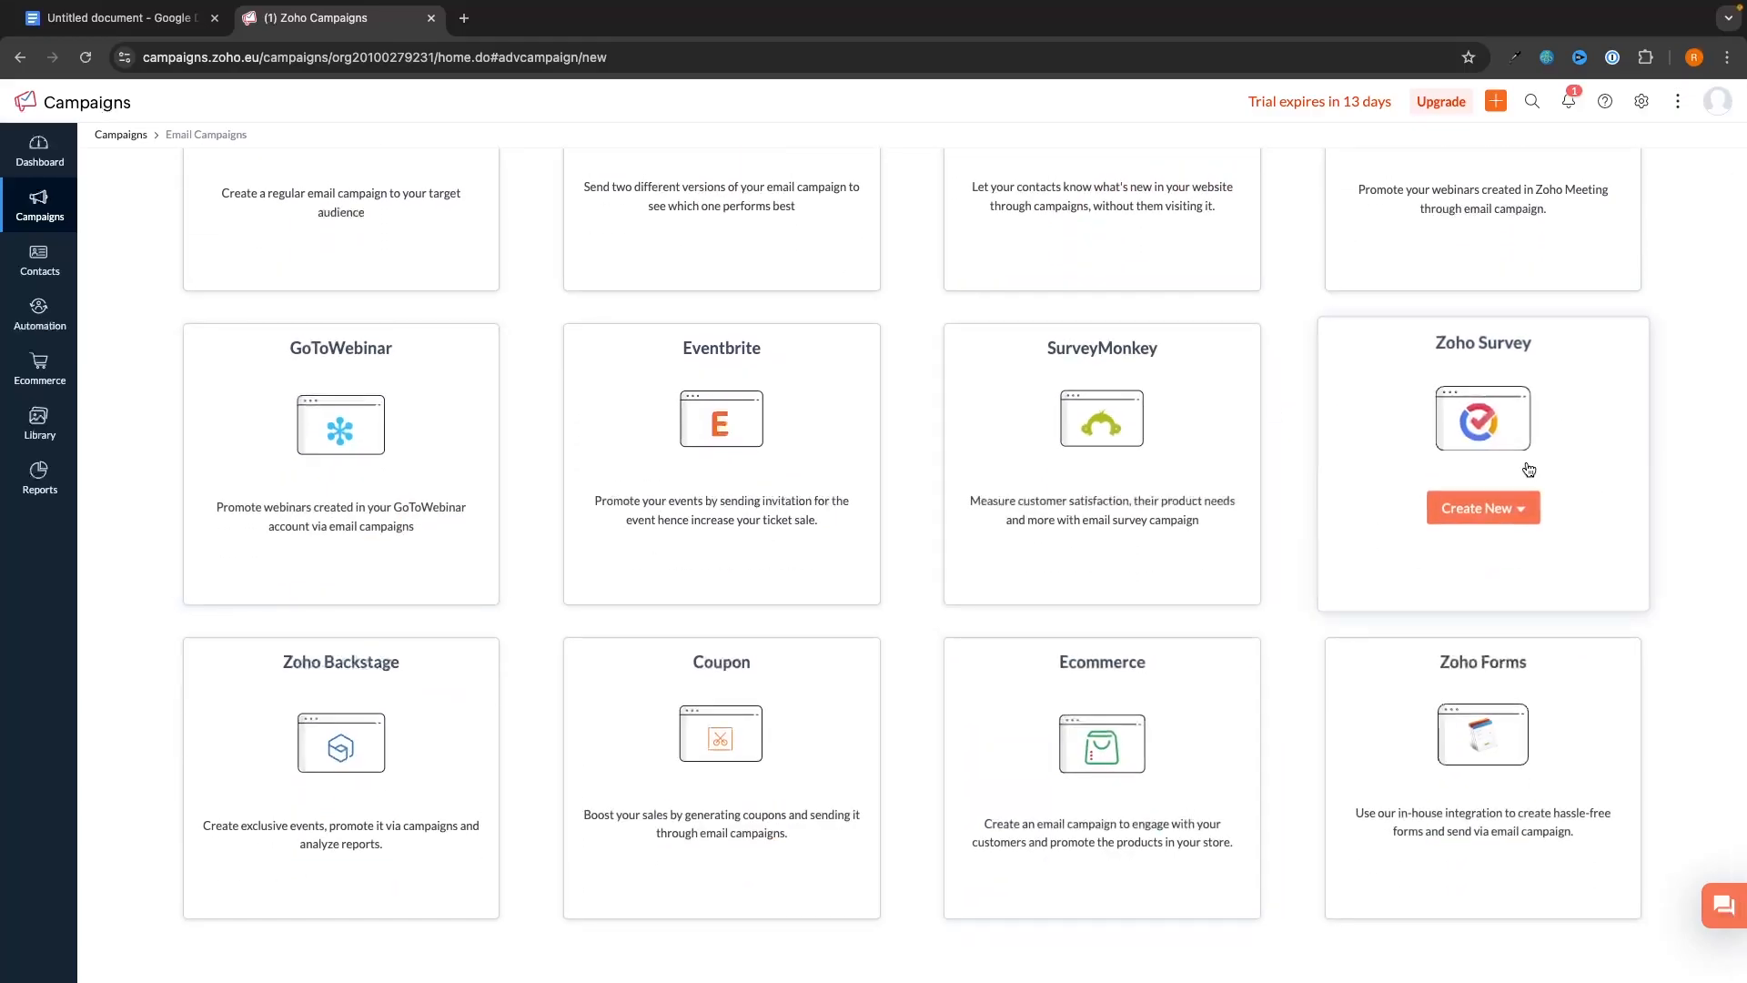
scroll(555, 478, up, 5)
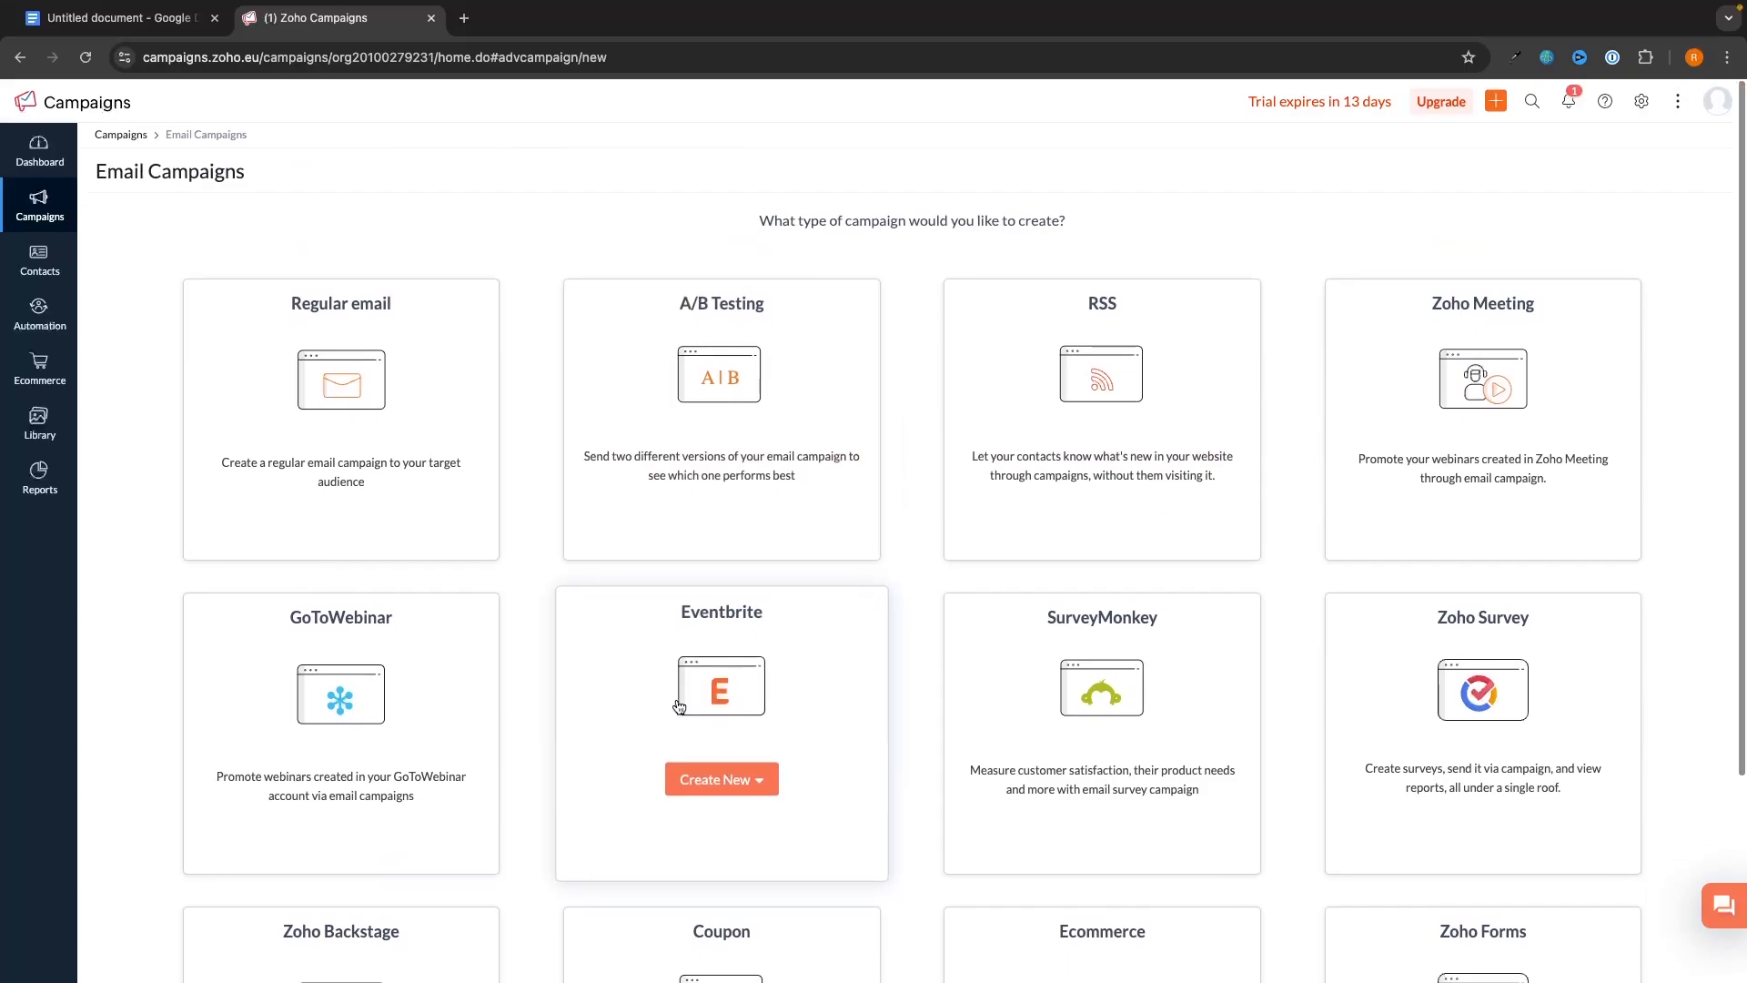
click(353, 475)
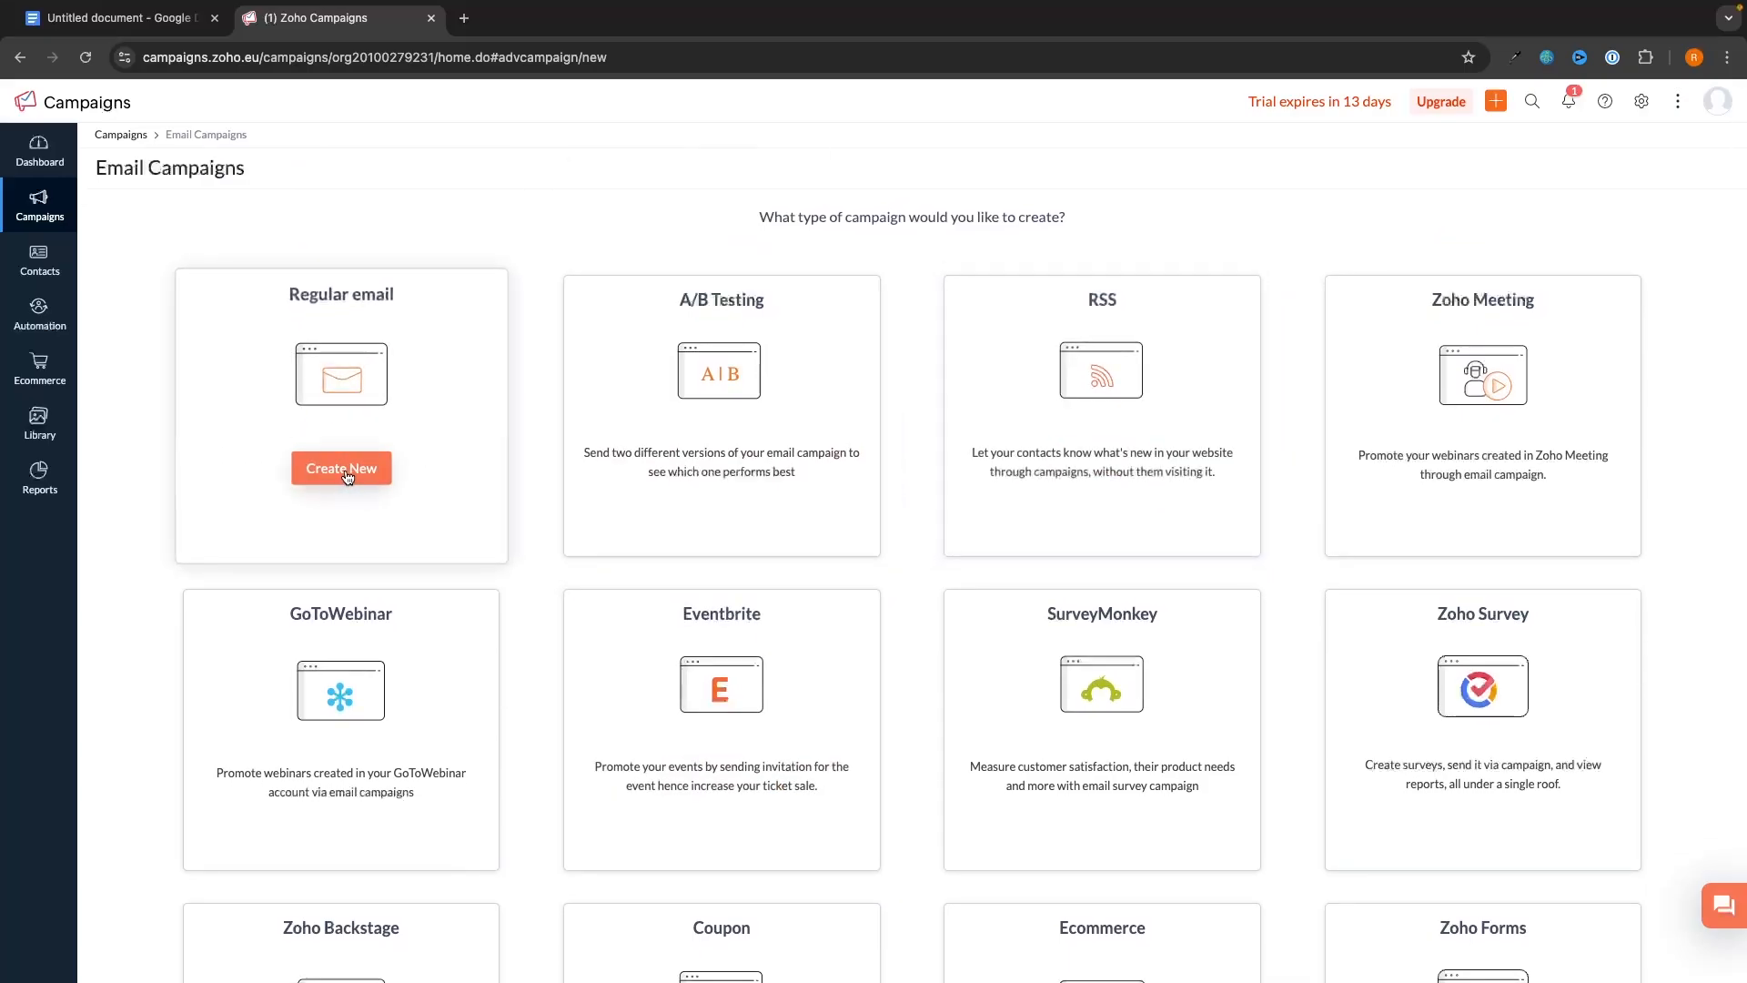
- Name the campaign 'Coaching Program Campaign' and save it as a draft
click(761, 194)
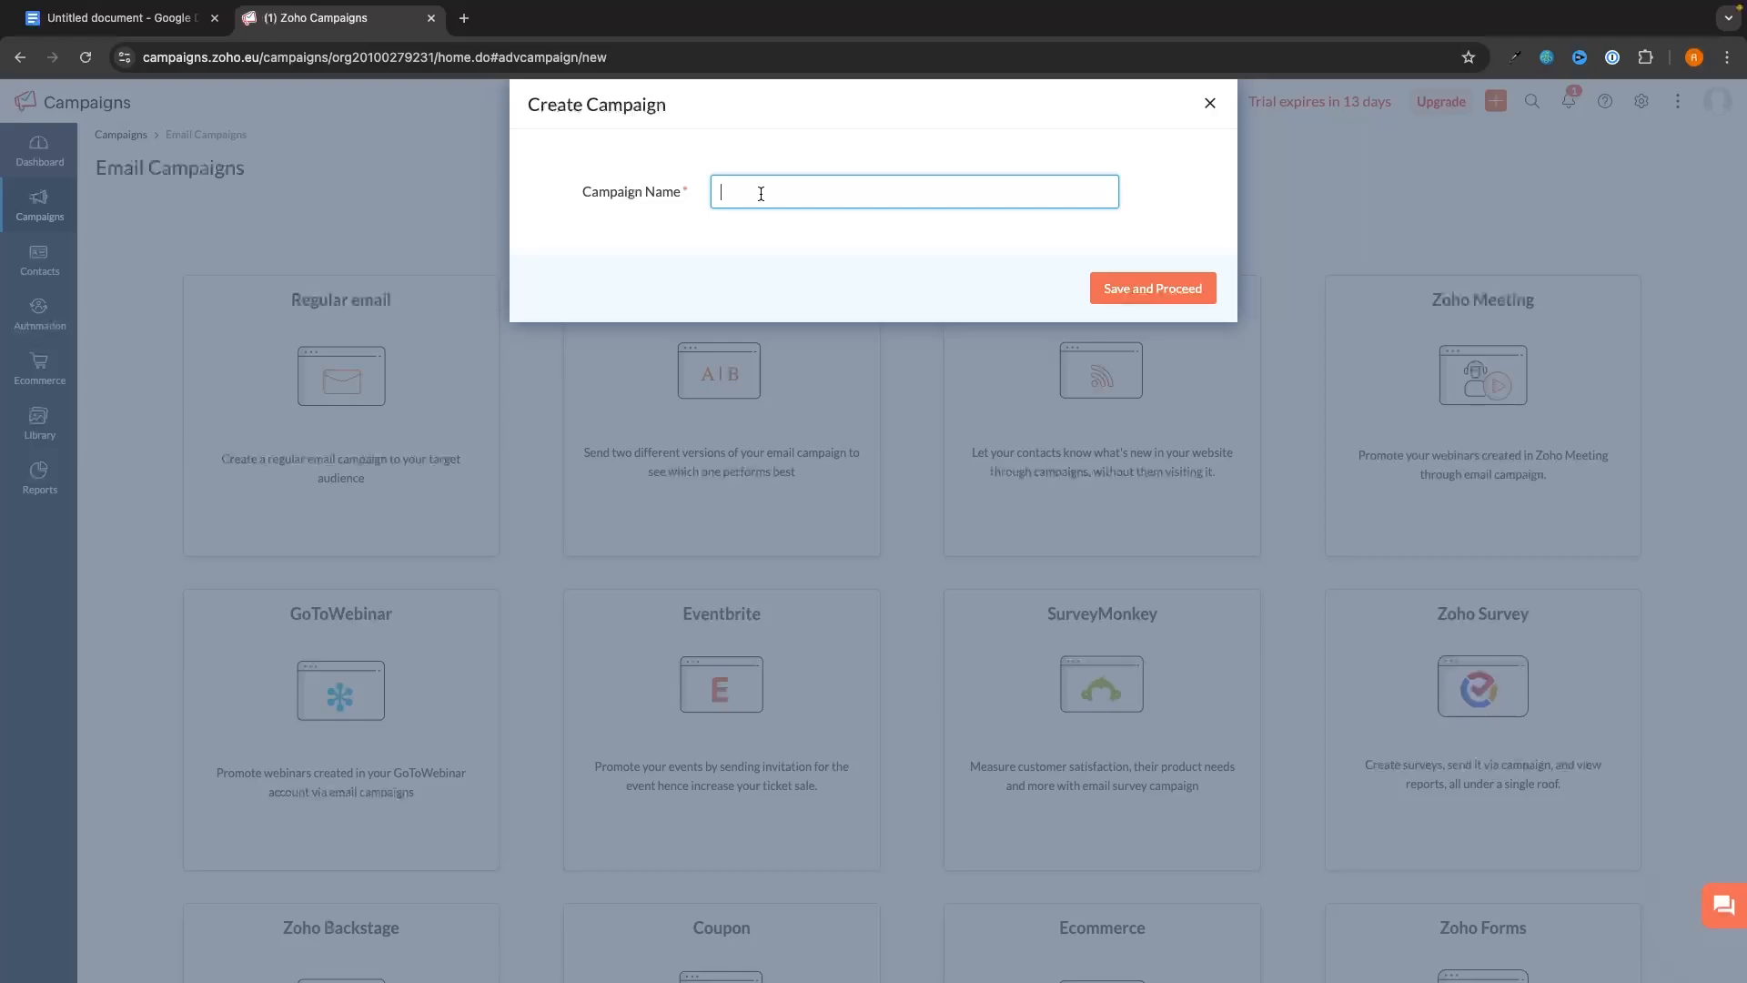
text(Coaching Program Campaign)
click(1139, 287)
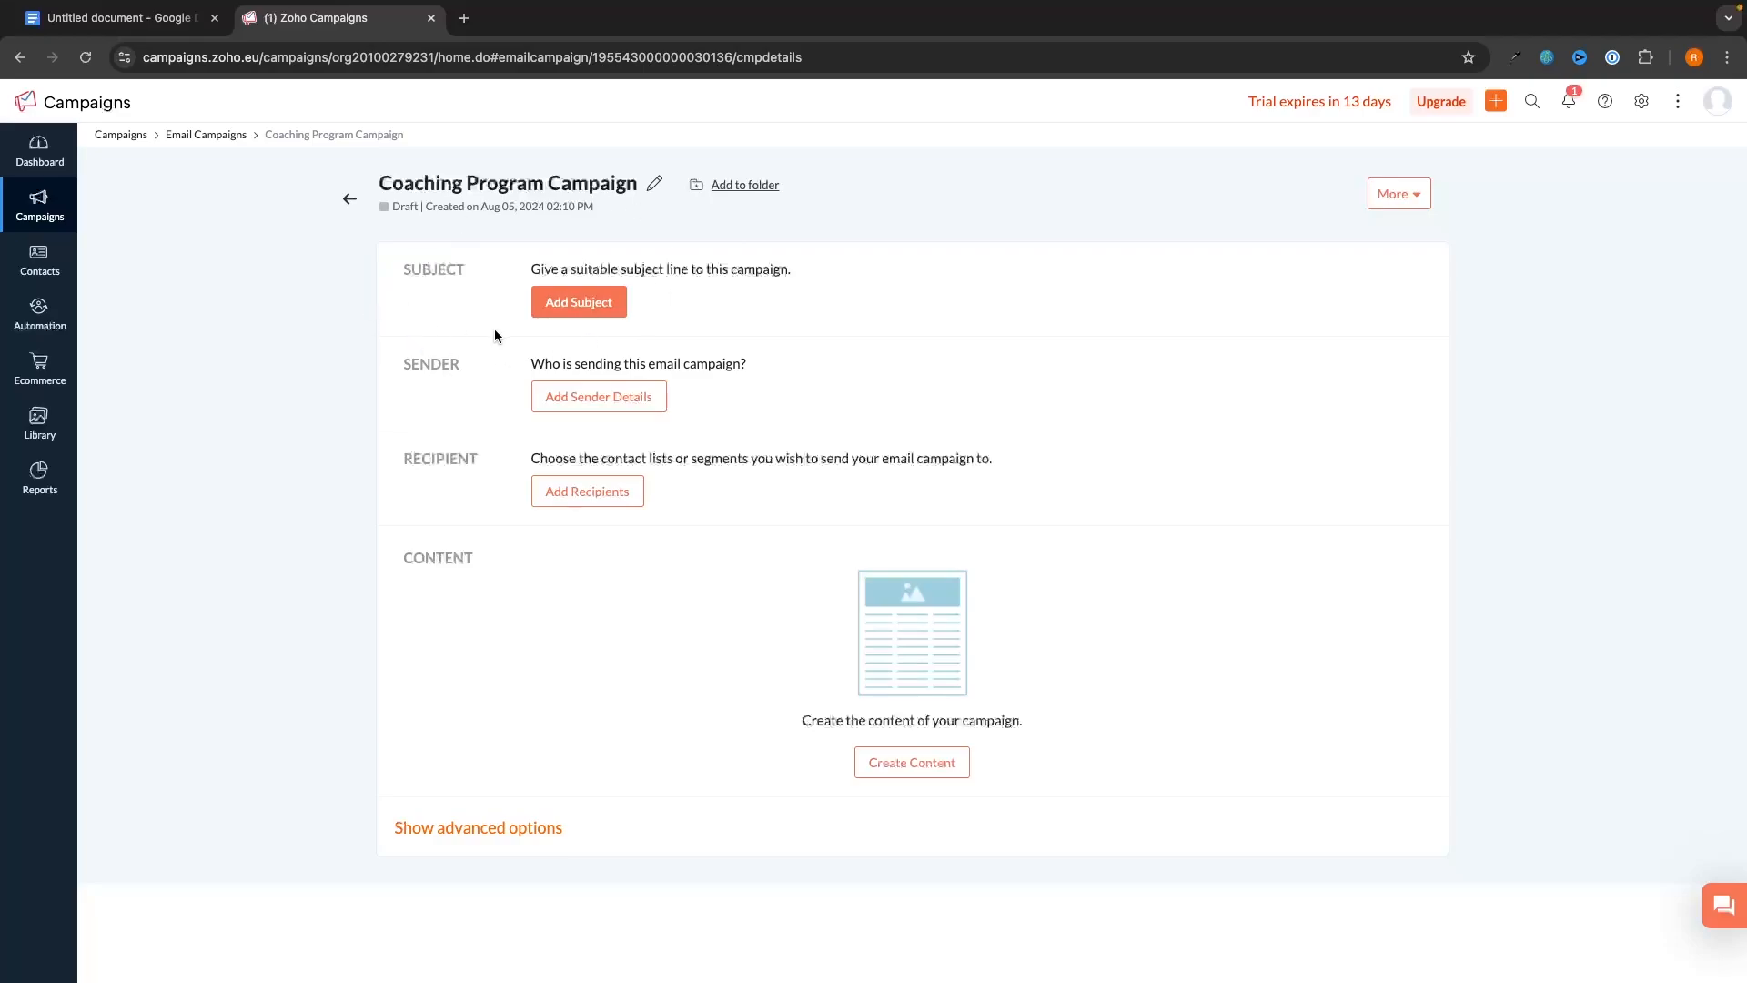
click(573, 309)
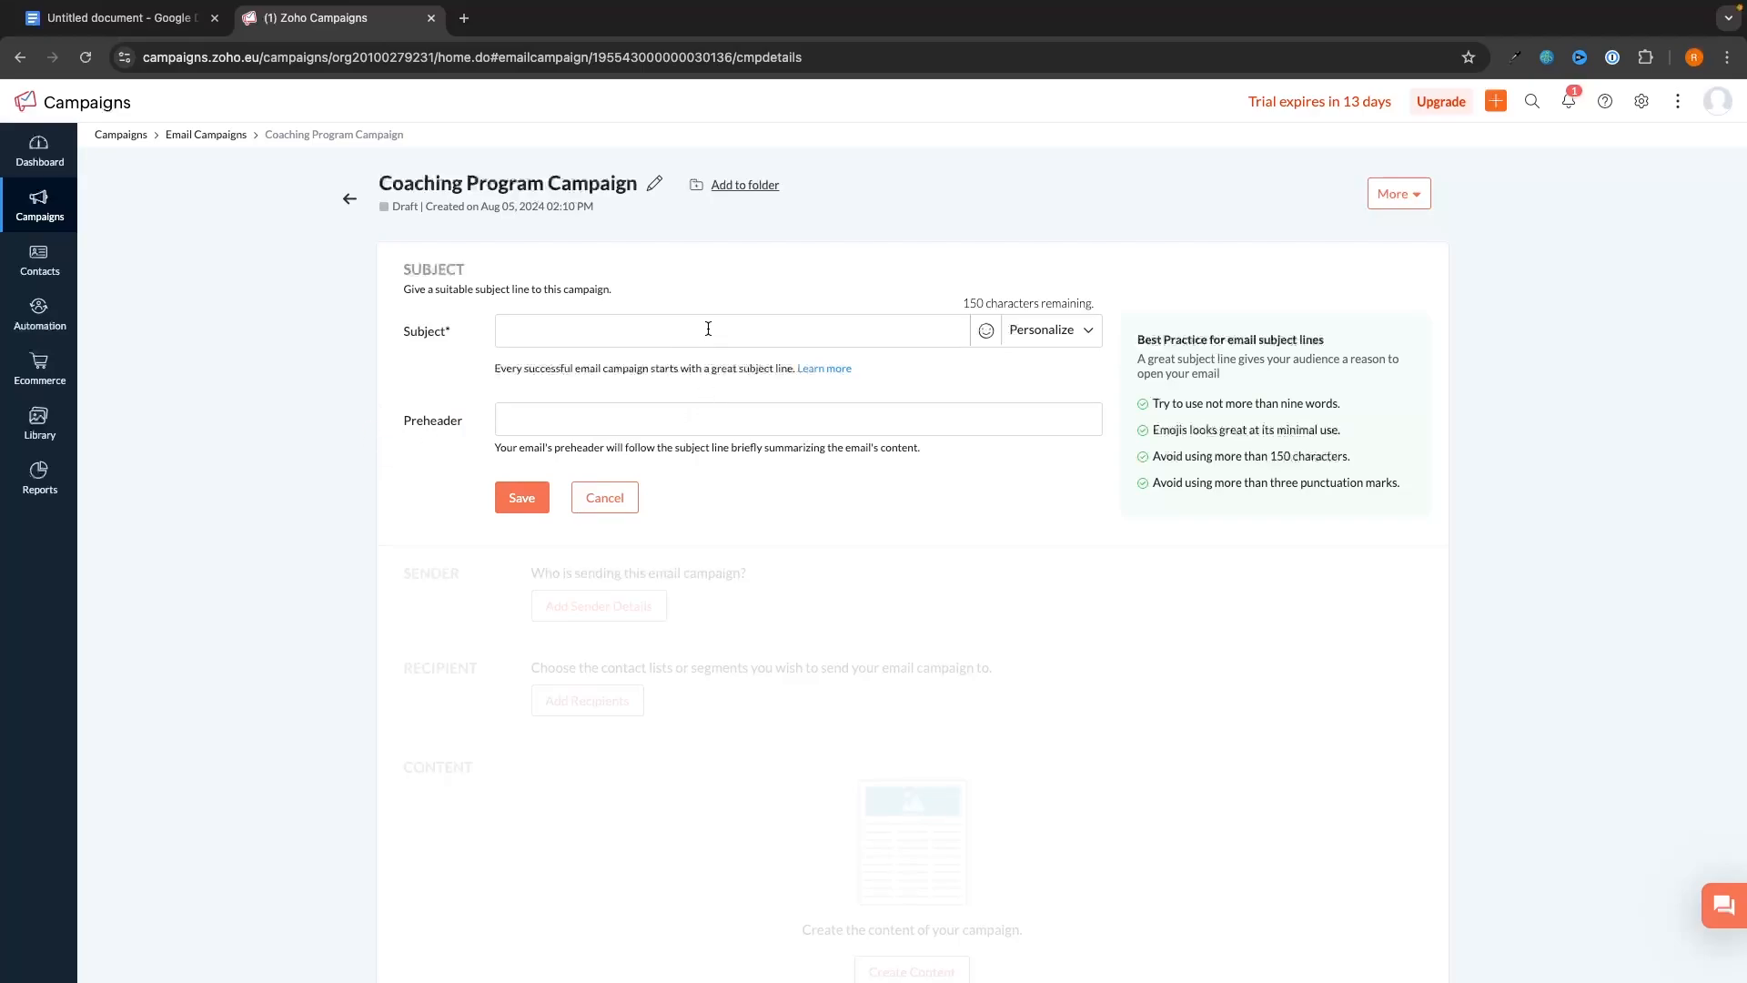
- Enter subject 'How I got 15 Clients in 14 Days' and preheader 'This email is filled with value', then save
text(How I got 15 Clients in 14 Days)
click(531, 409)
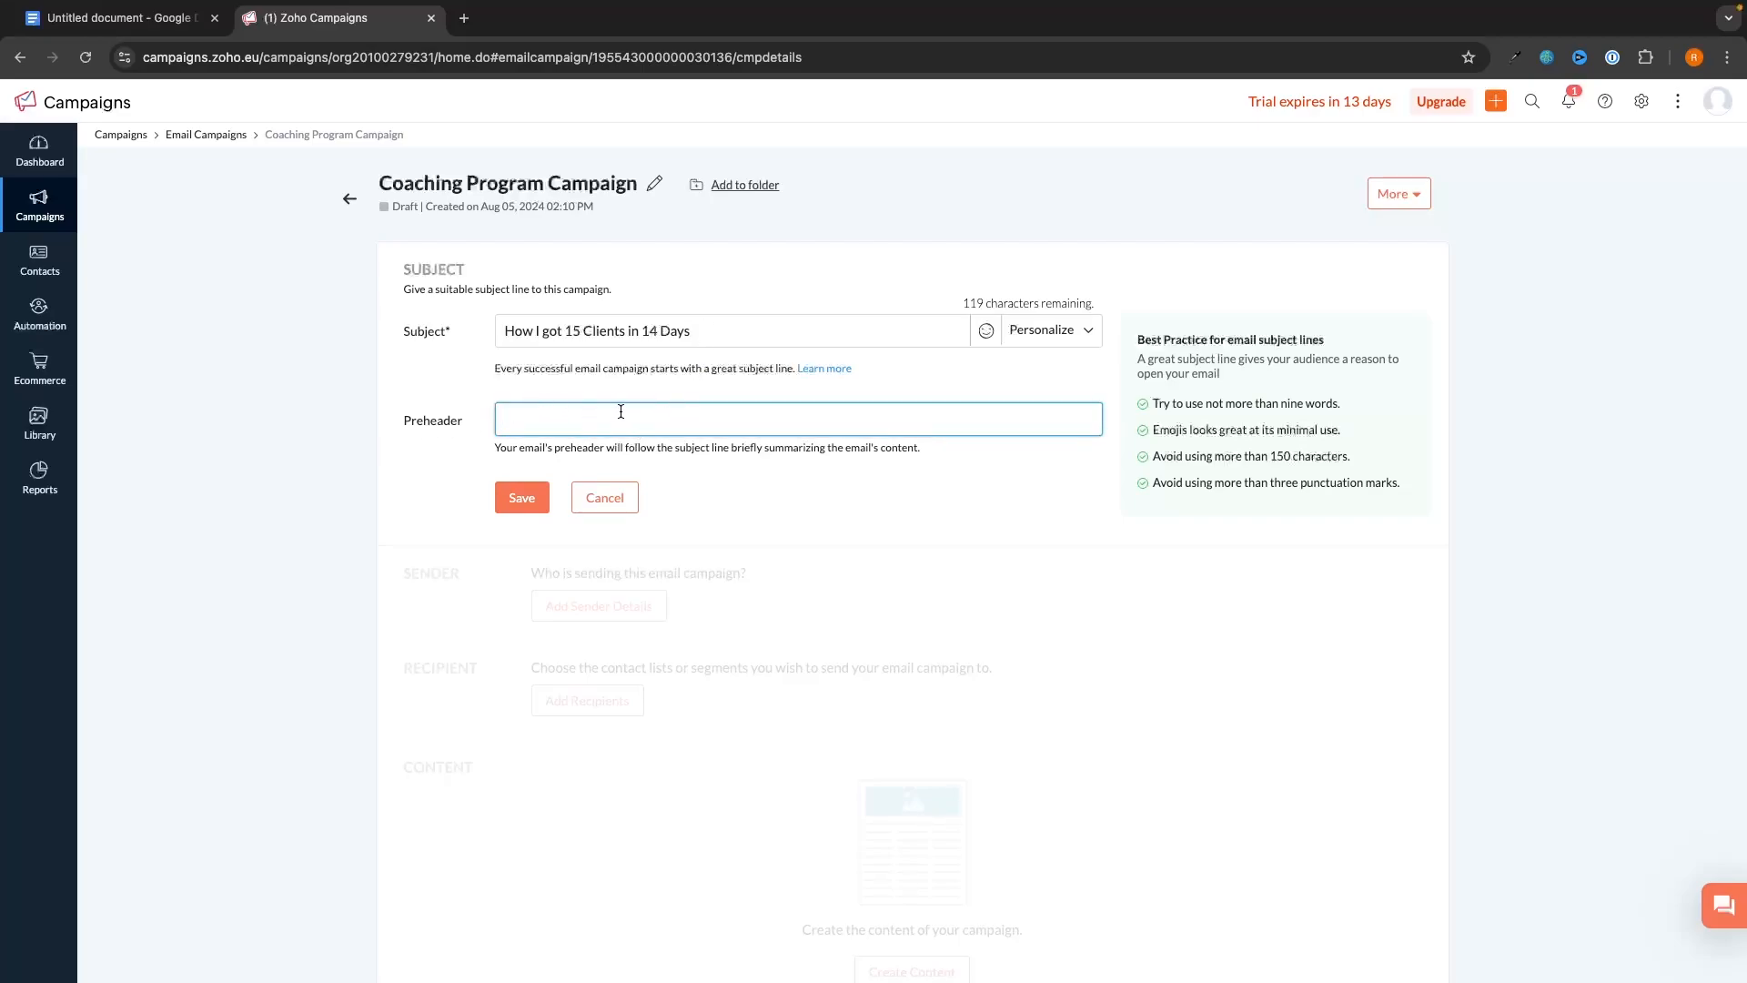
text(This email is filled with value)
click(530, 496)
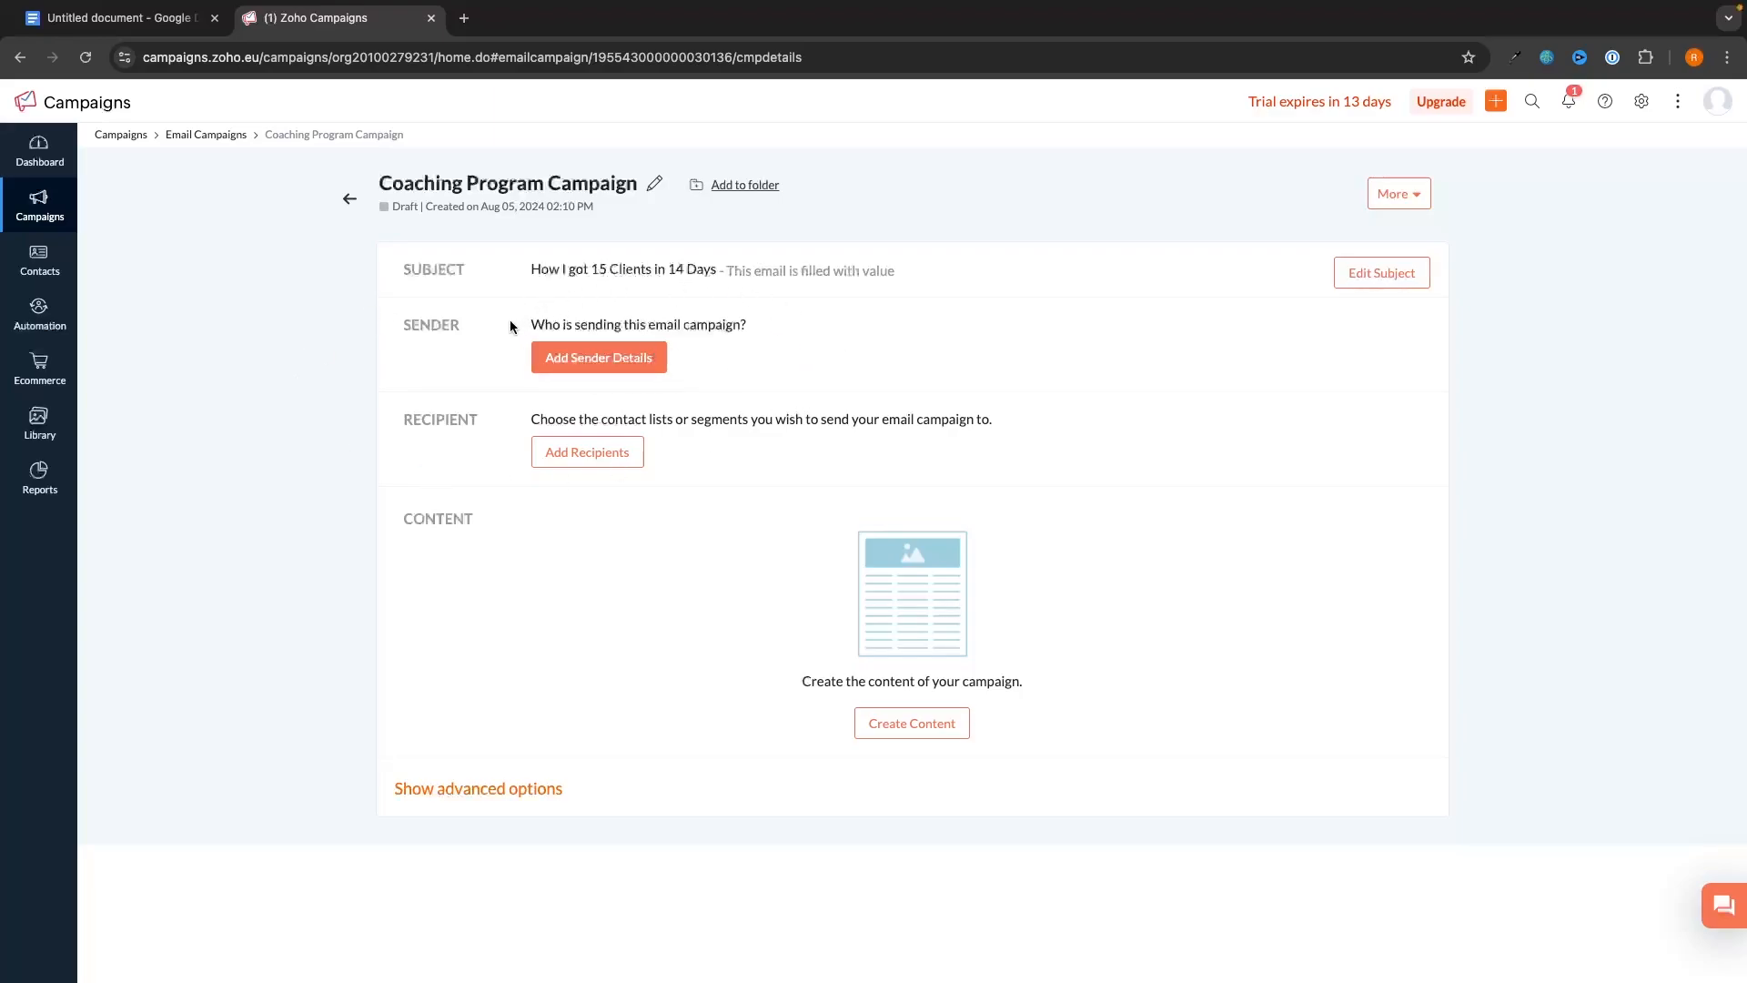
click(628, 362)
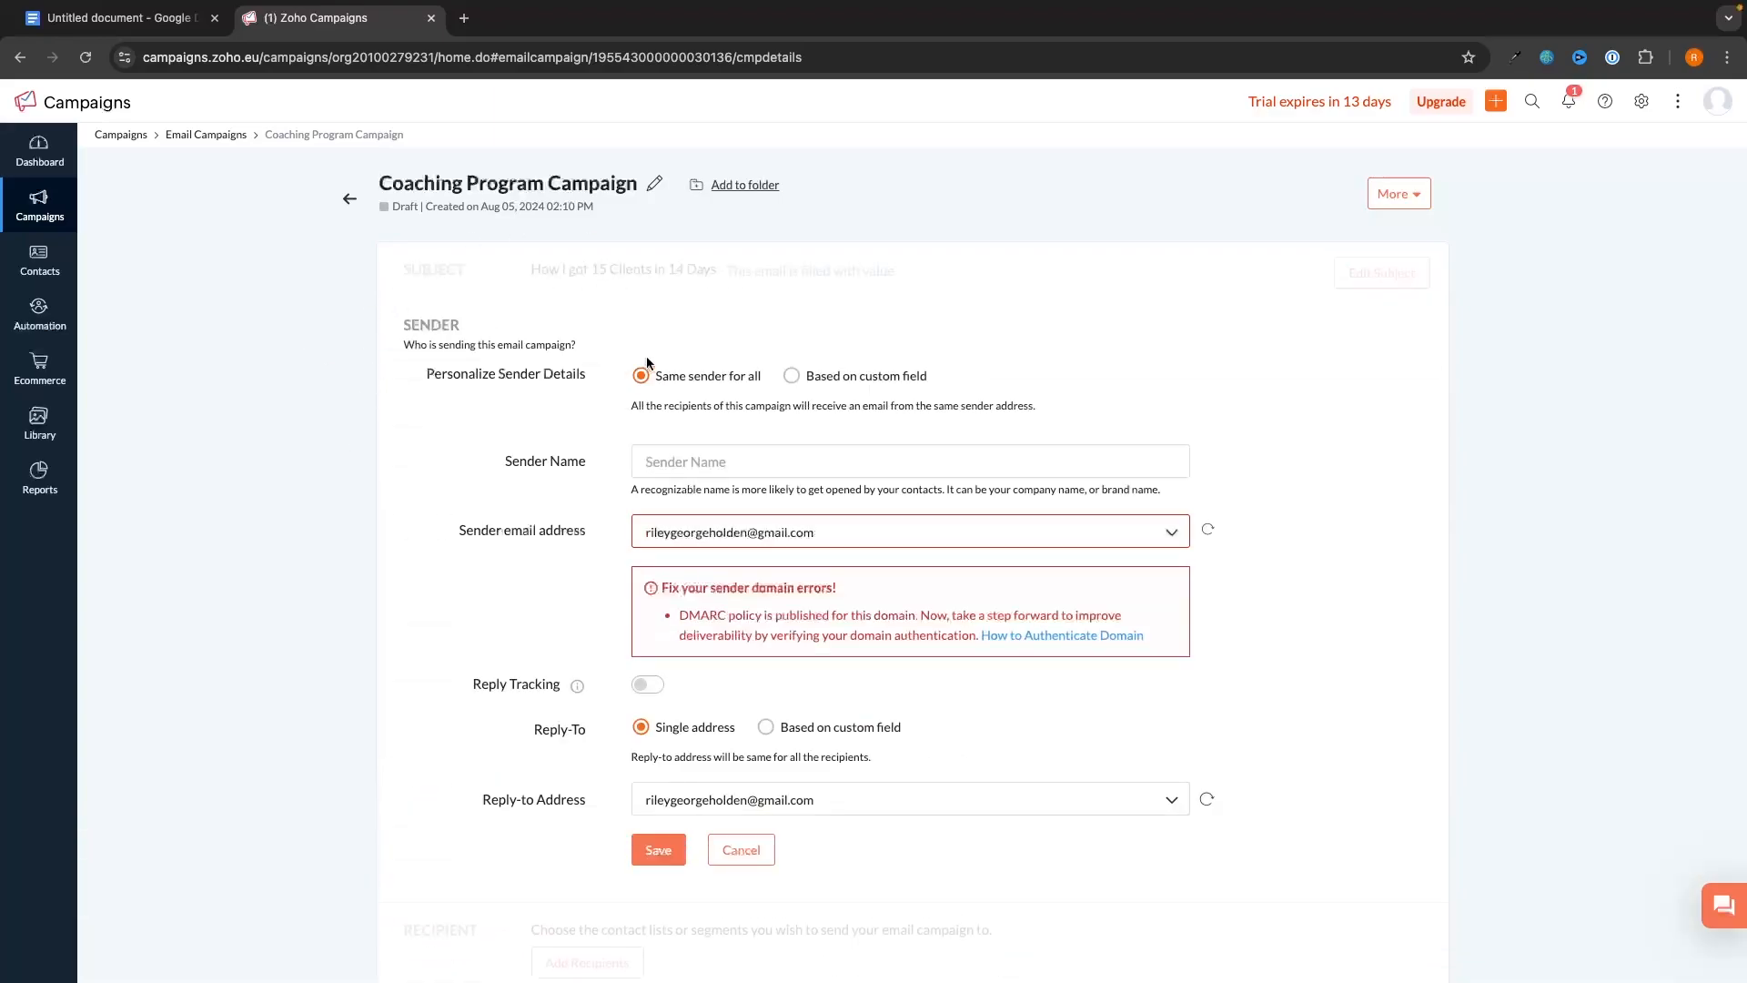
click(773, 453)
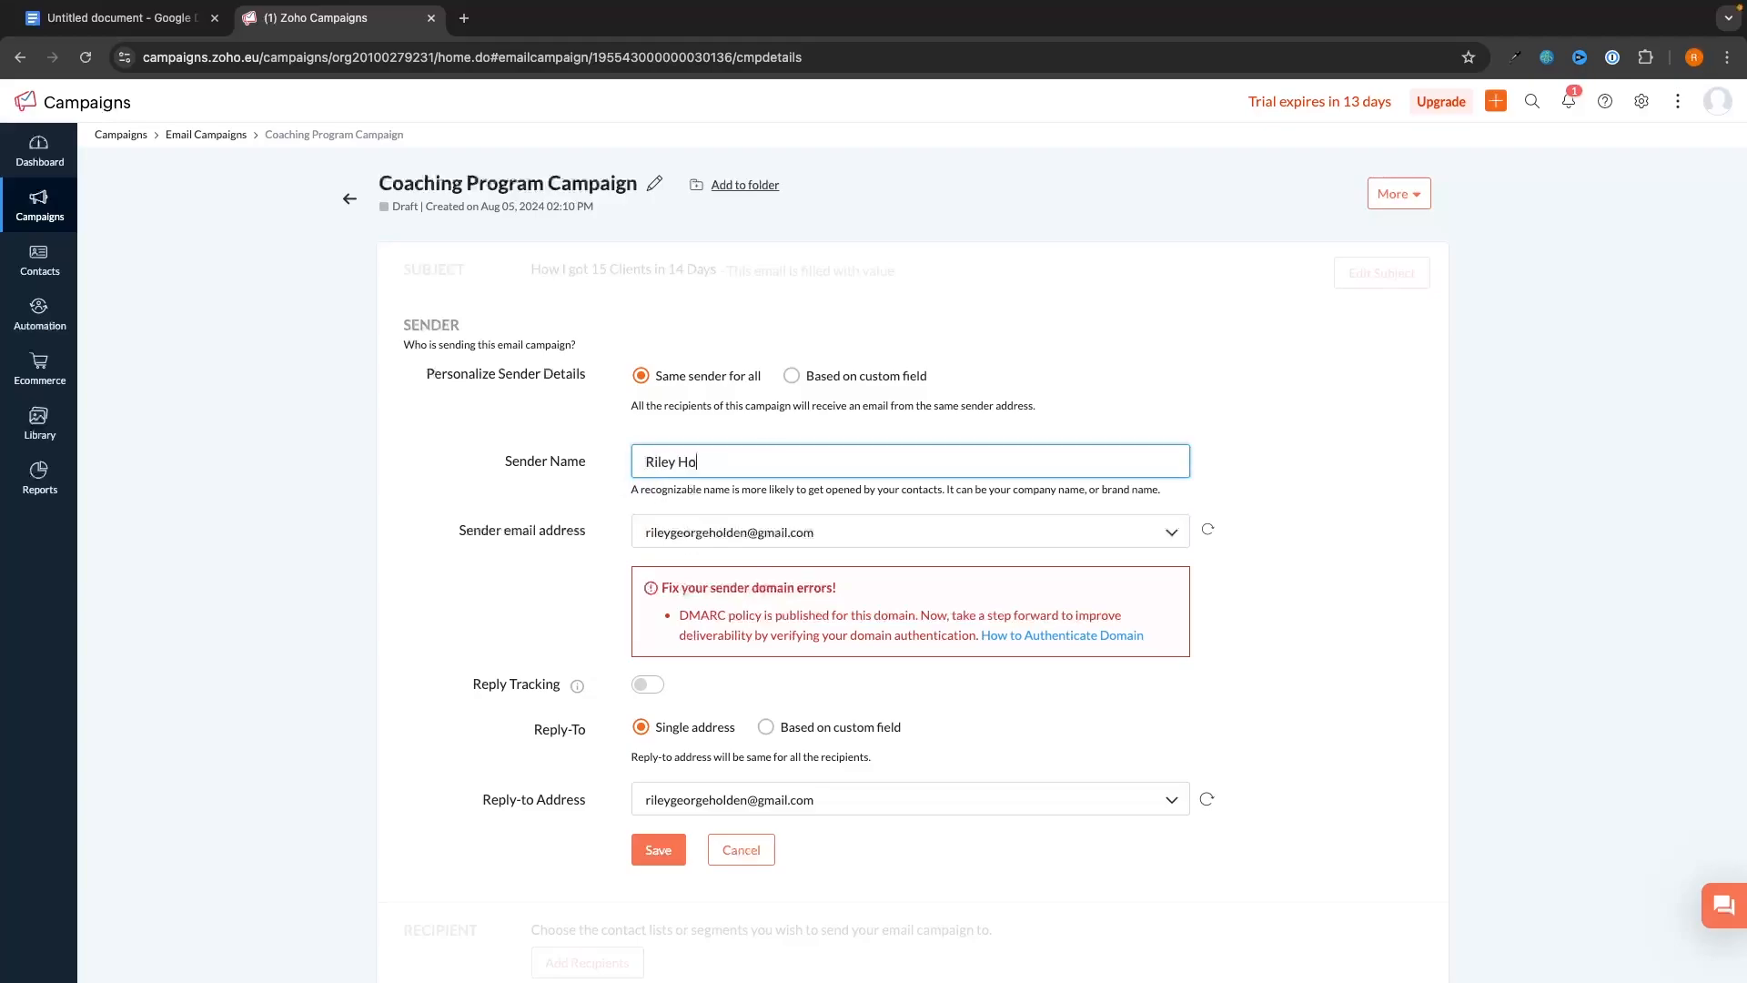
scroll(776, 446, down, 2)
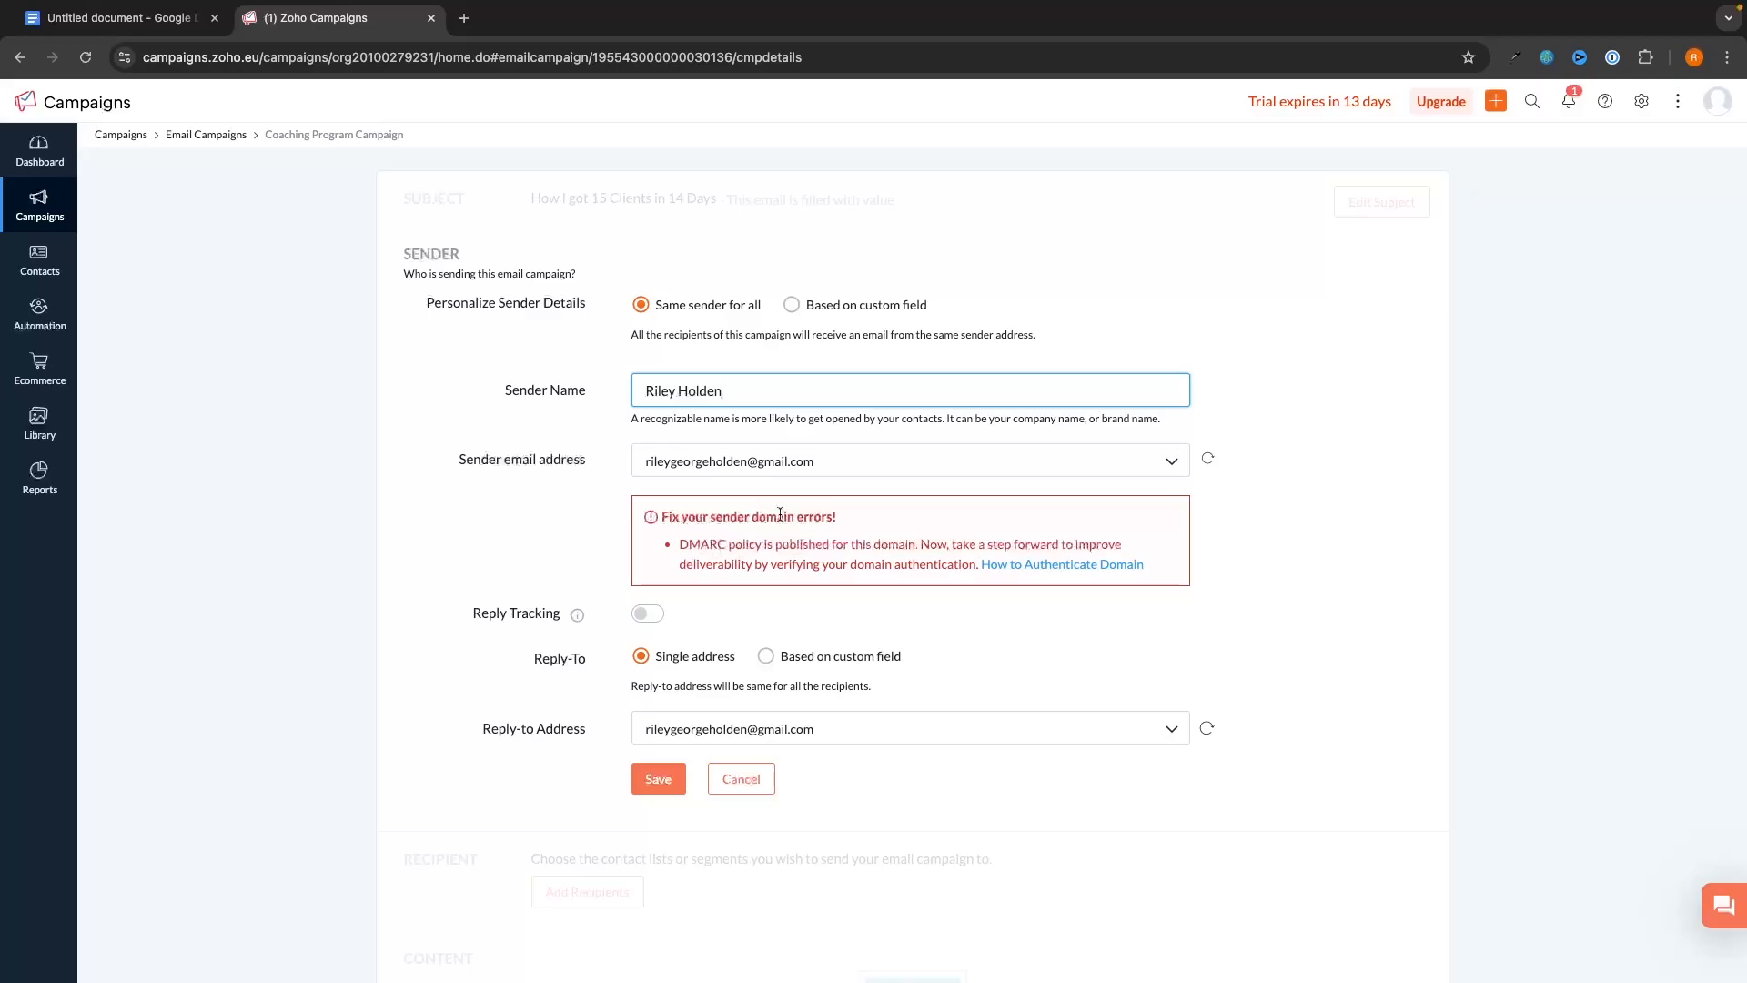
click(1641, 101)
click(256, 506)
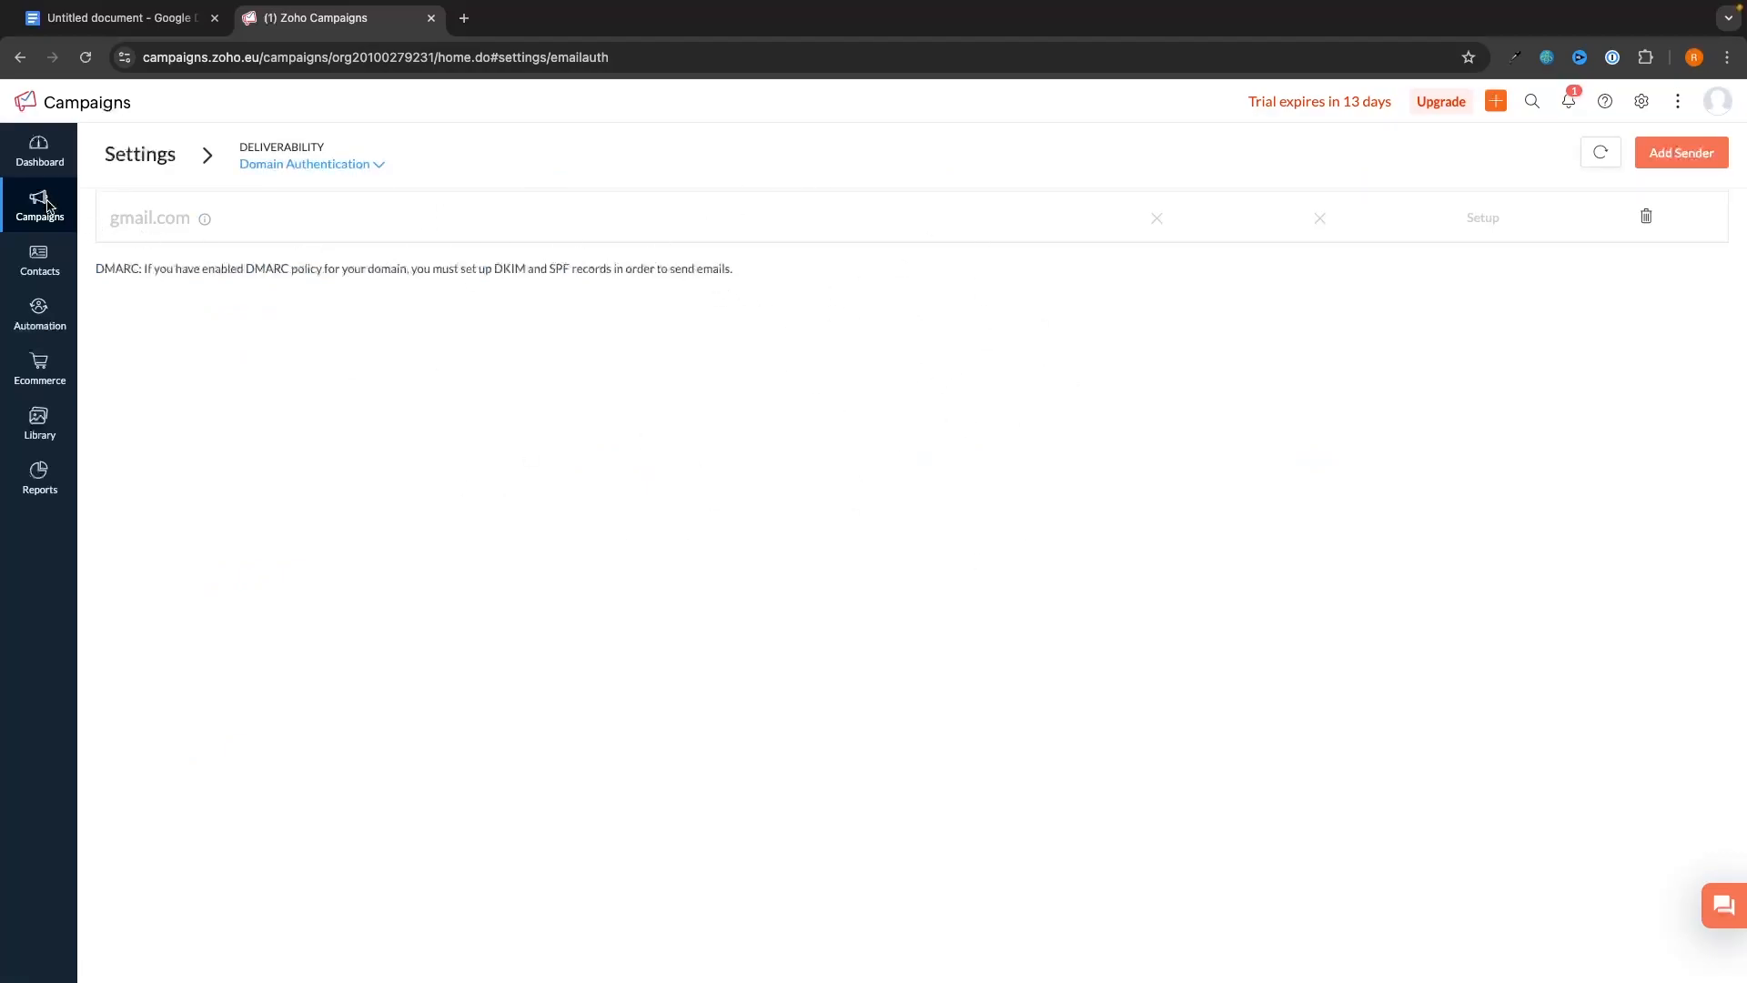
mouse_move(45, 207)
click(127, 198)
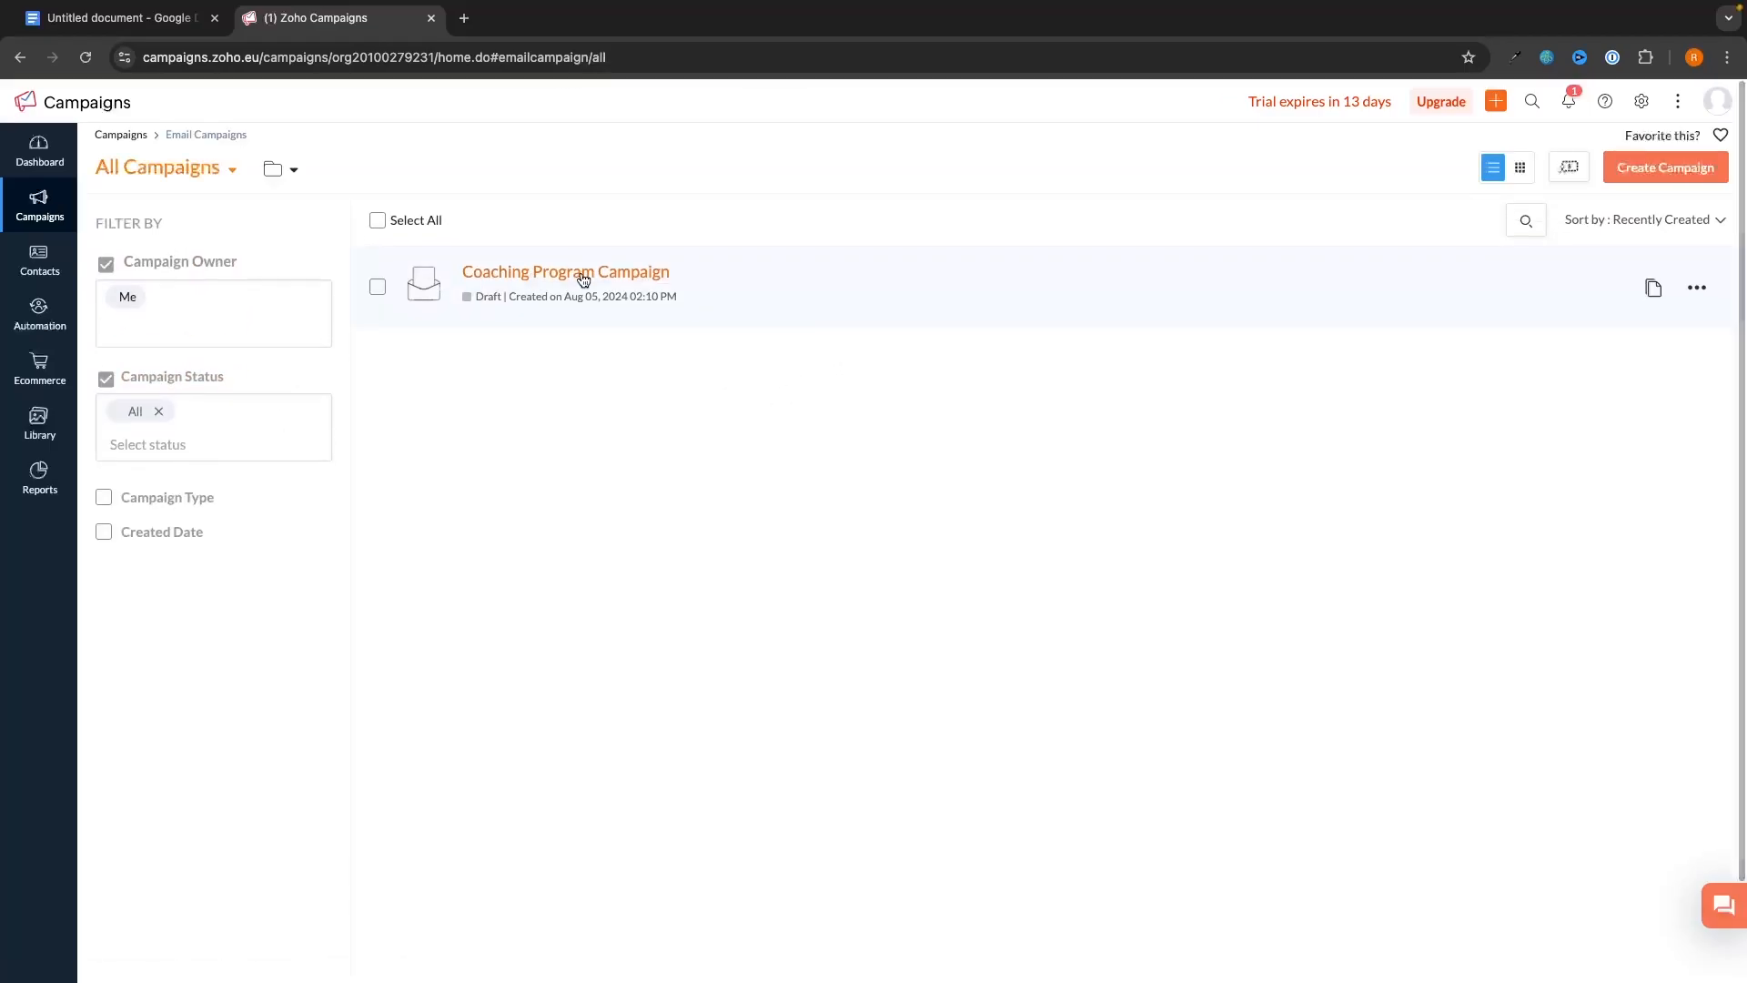
click(586, 278)
click(597, 356)
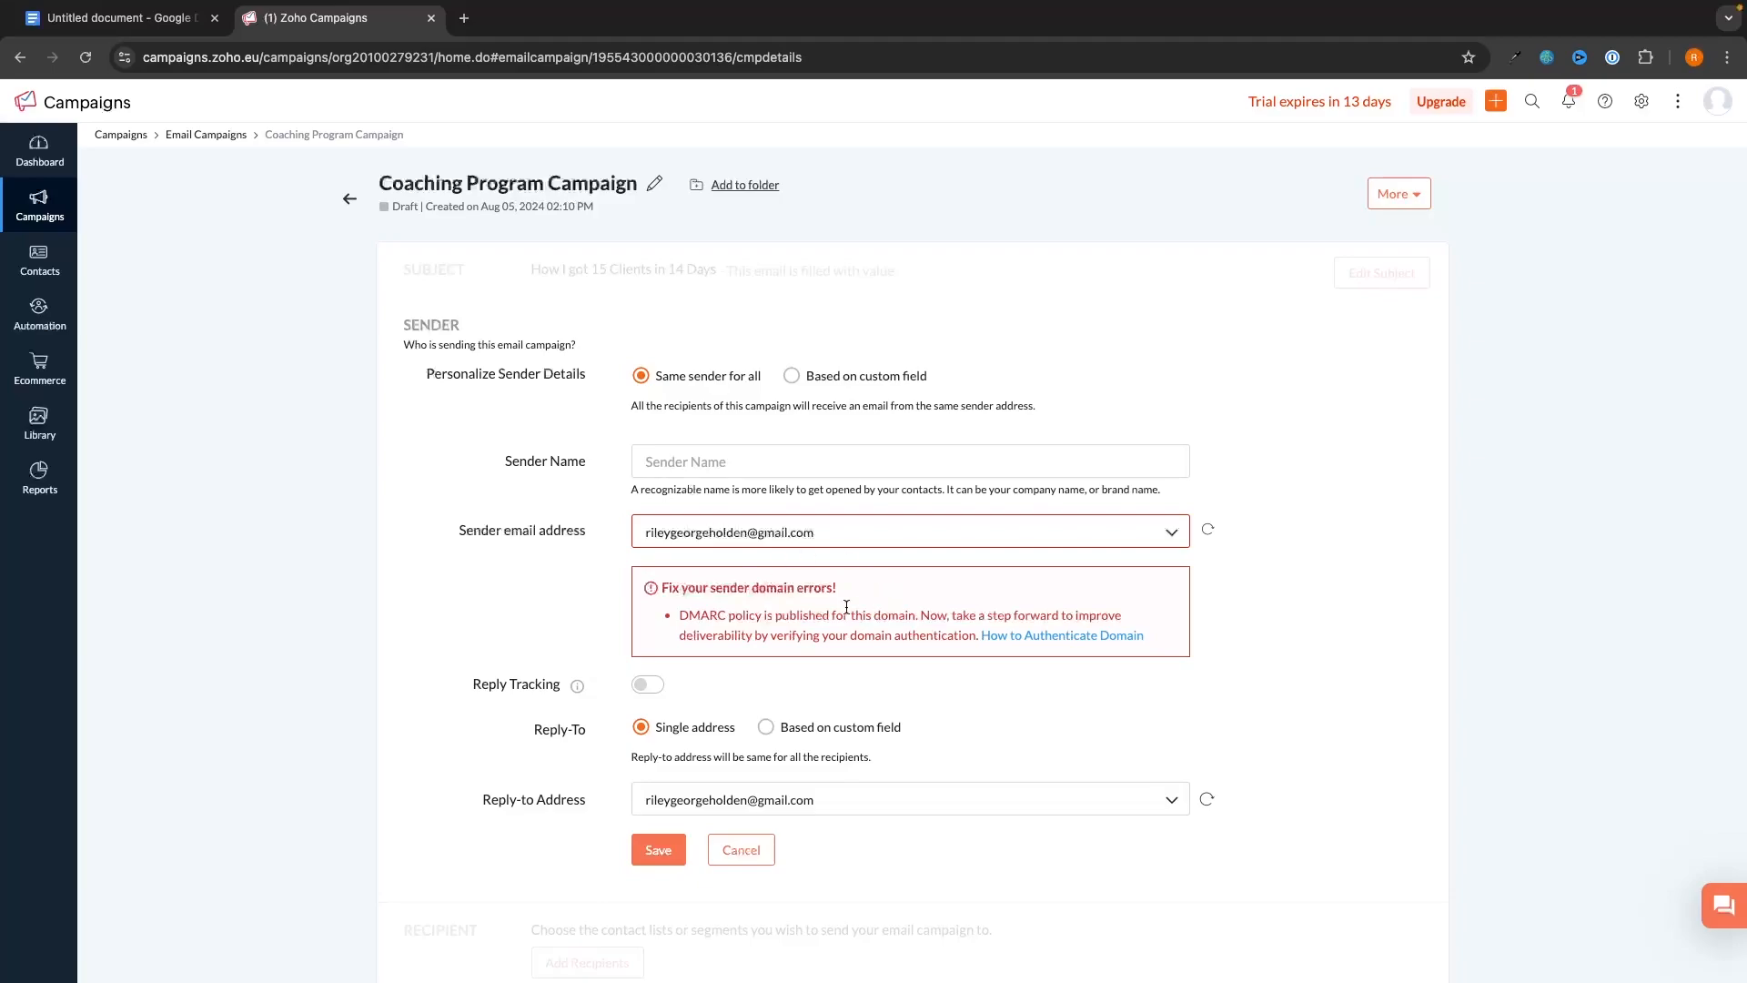
scroll(819, 628, down, 1)
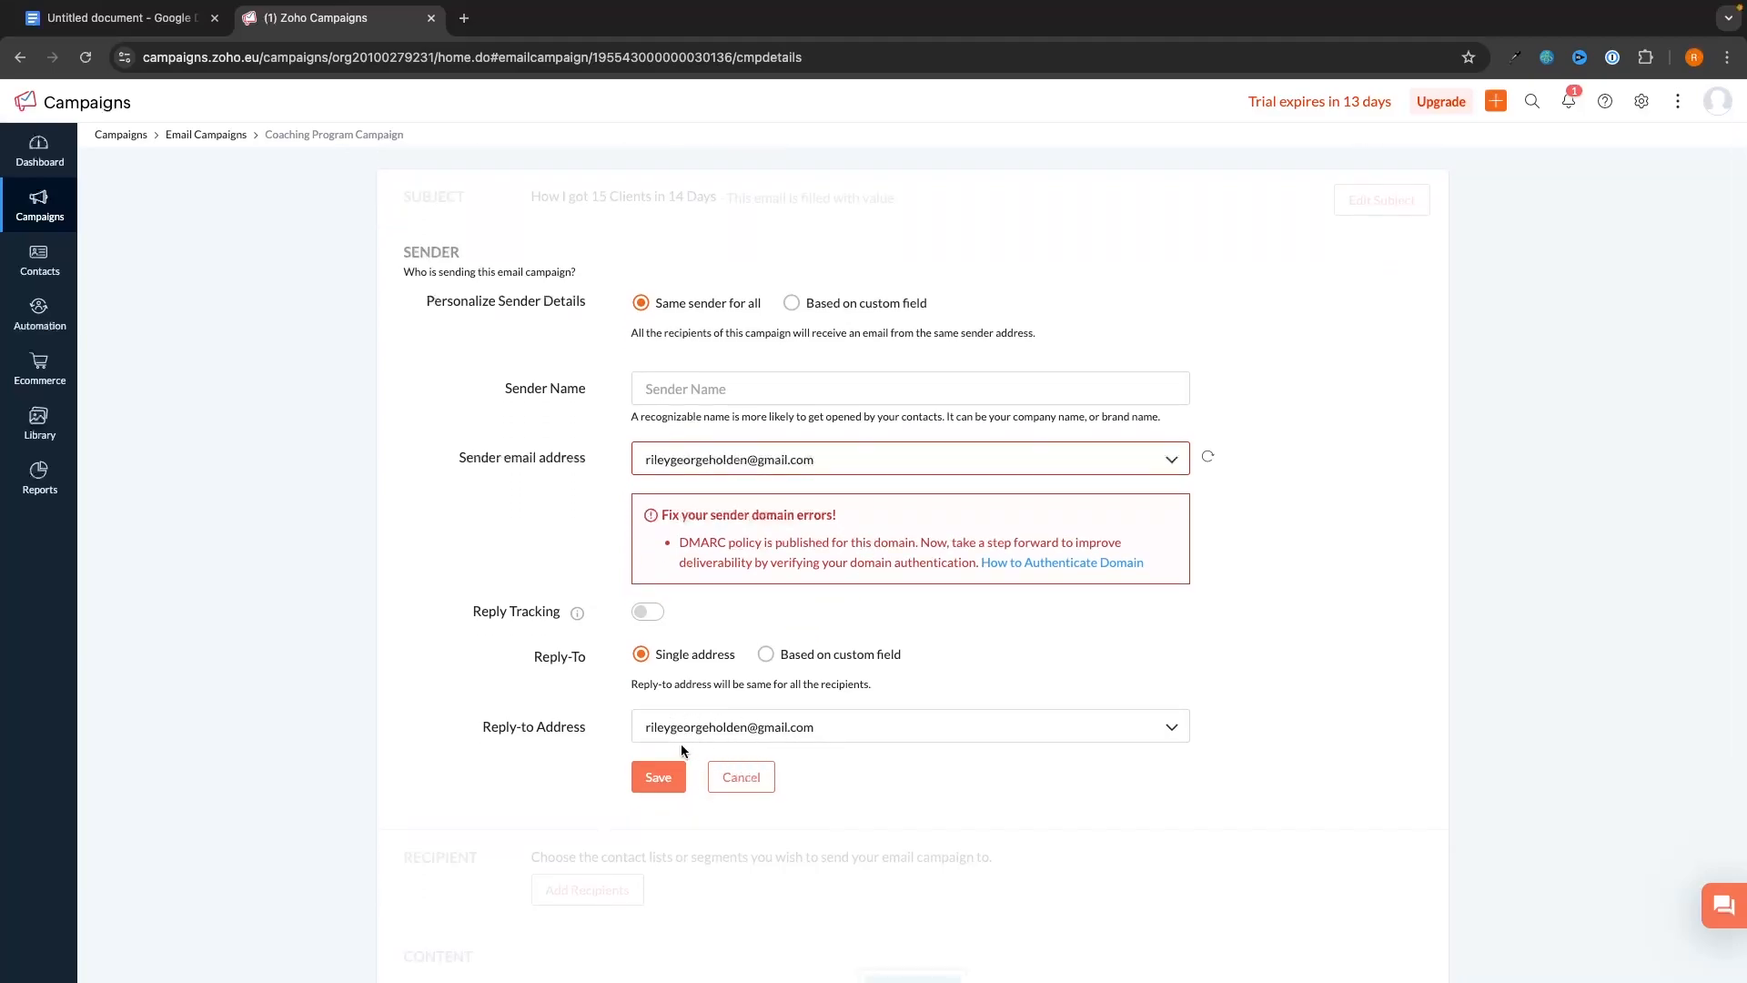
click(658, 776)
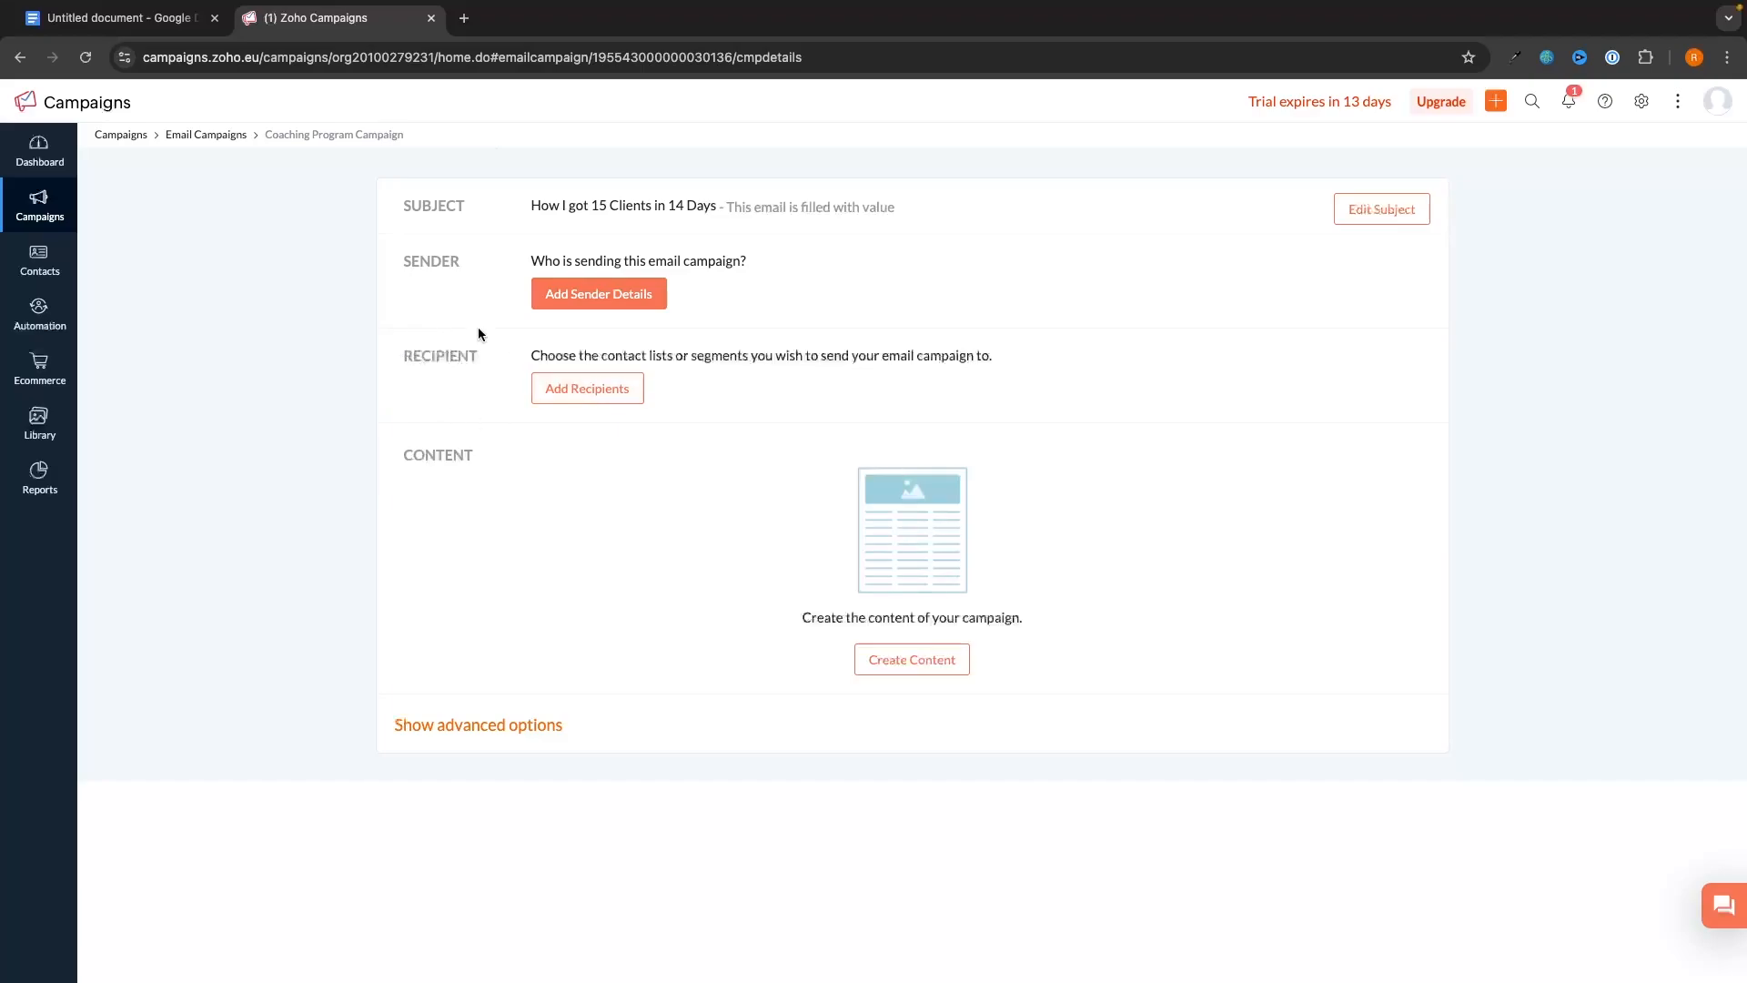
- Add My Sample List and Main Email List as recipients, then bring up the content-creation choices
click(592, 389)
click(587, 546)
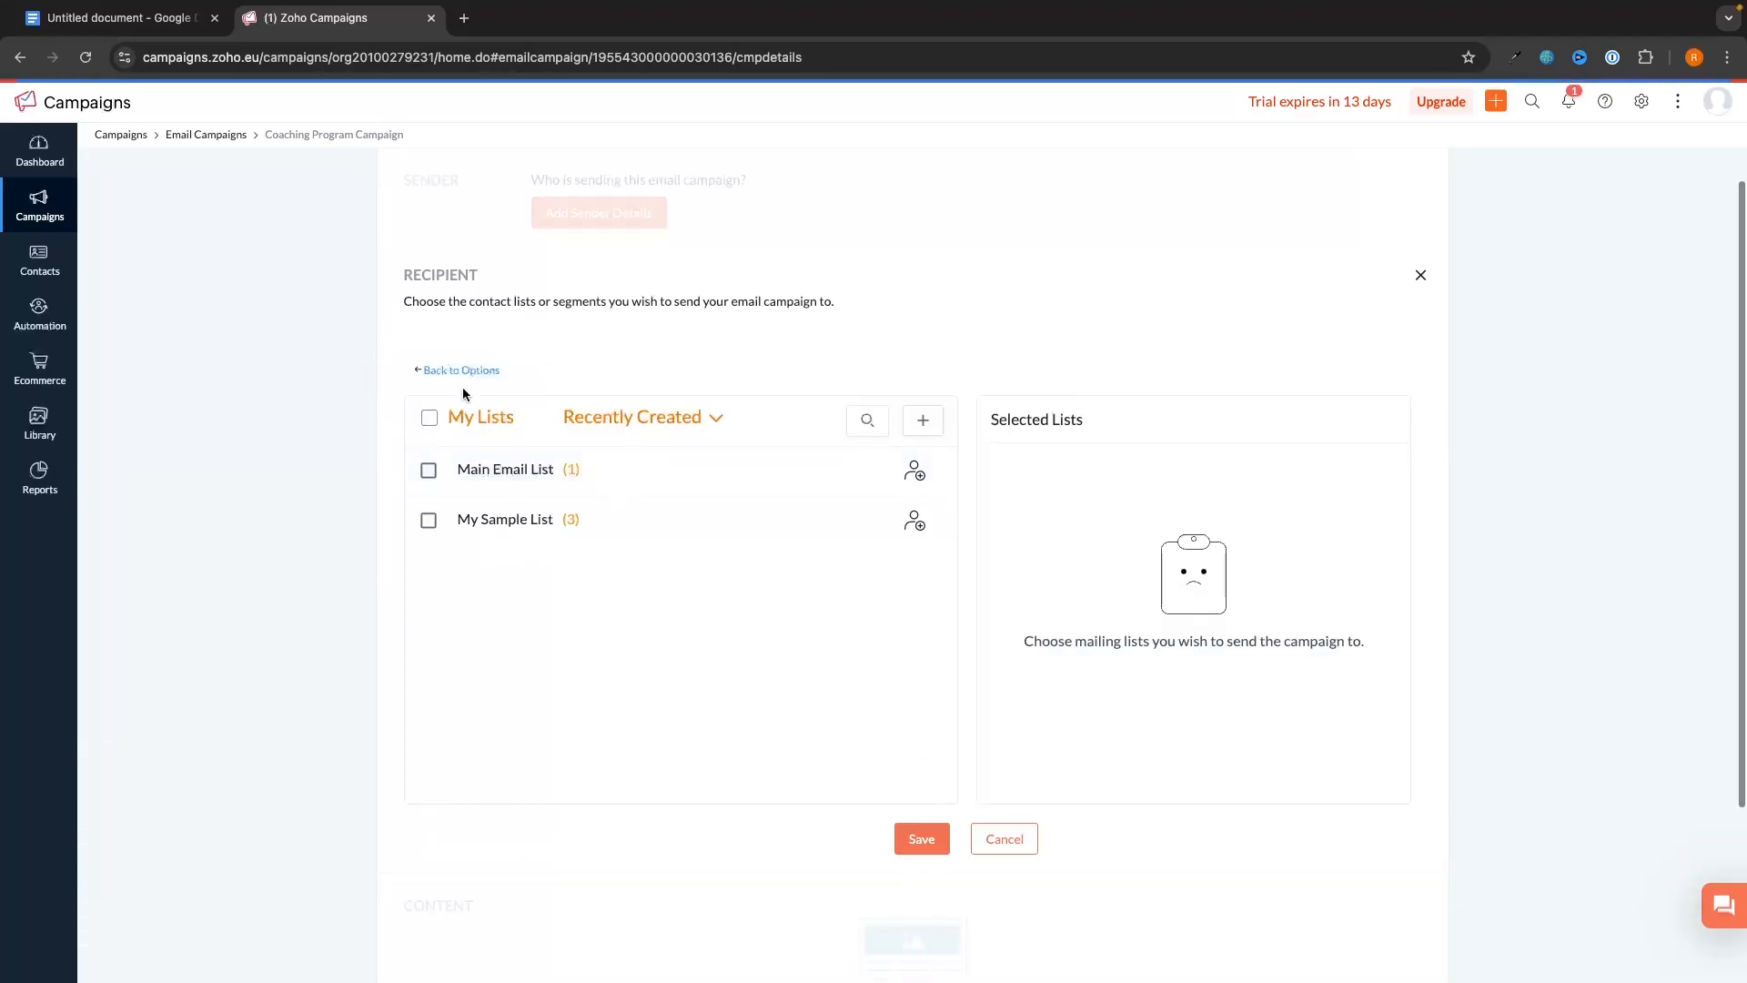
click(428, 520)
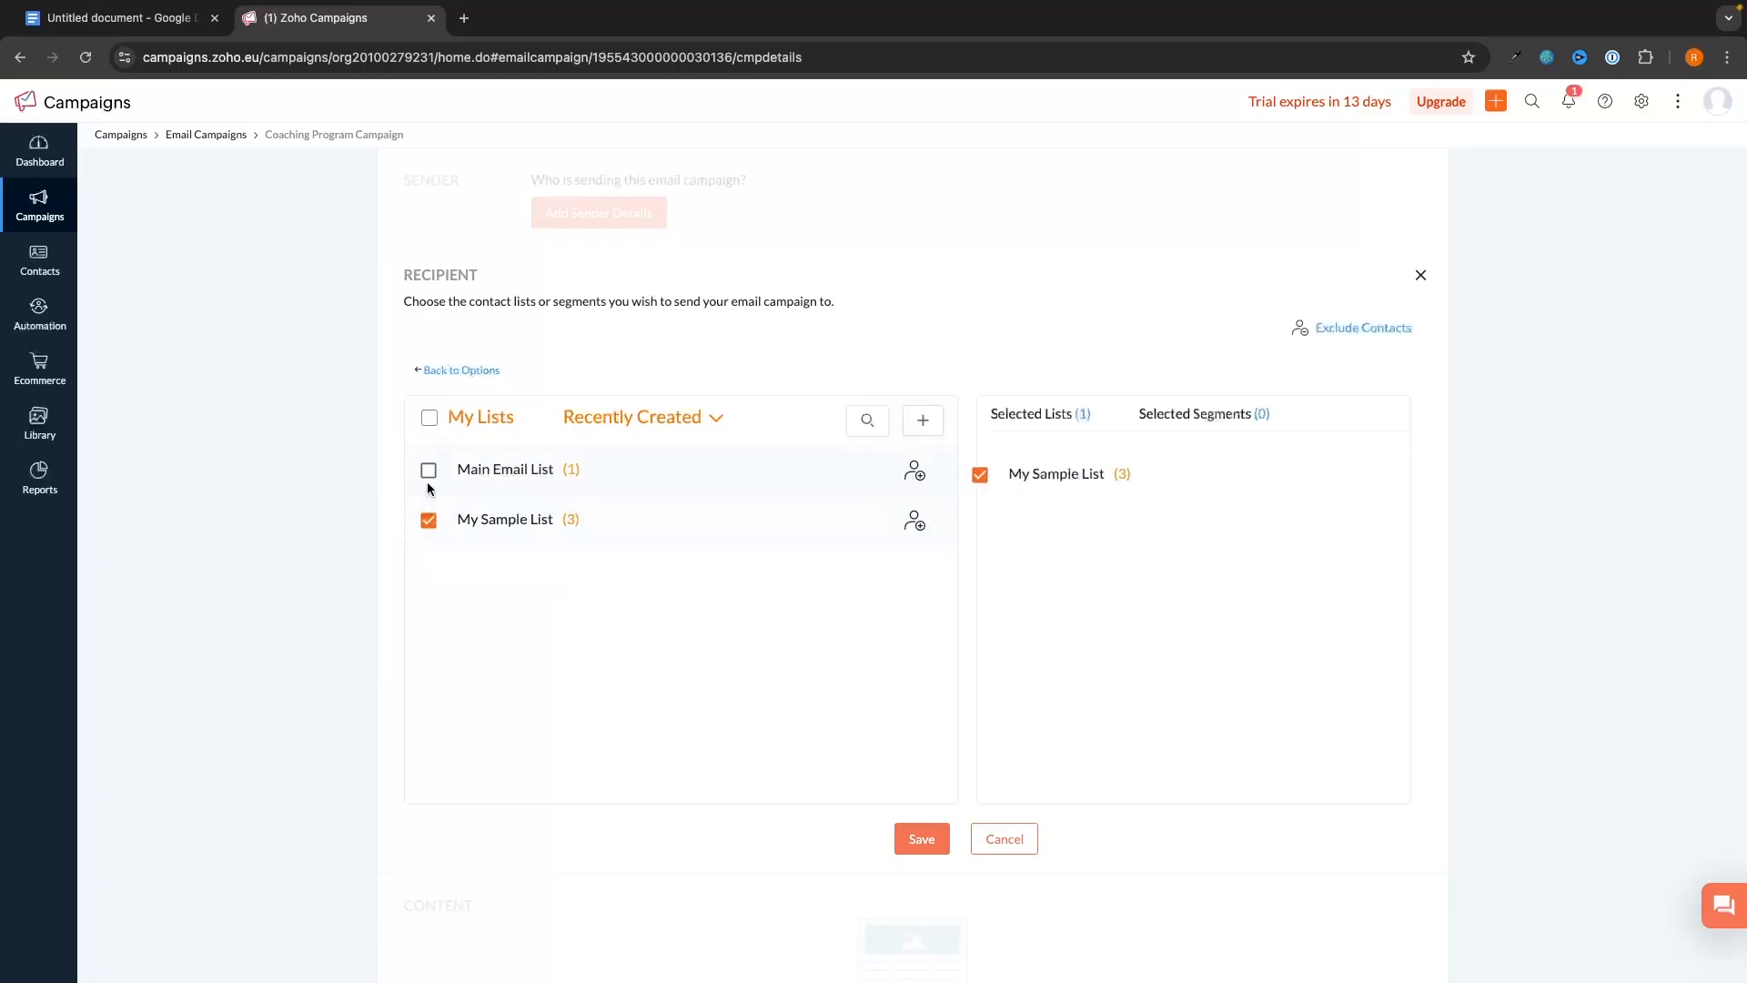
click(430, 473)
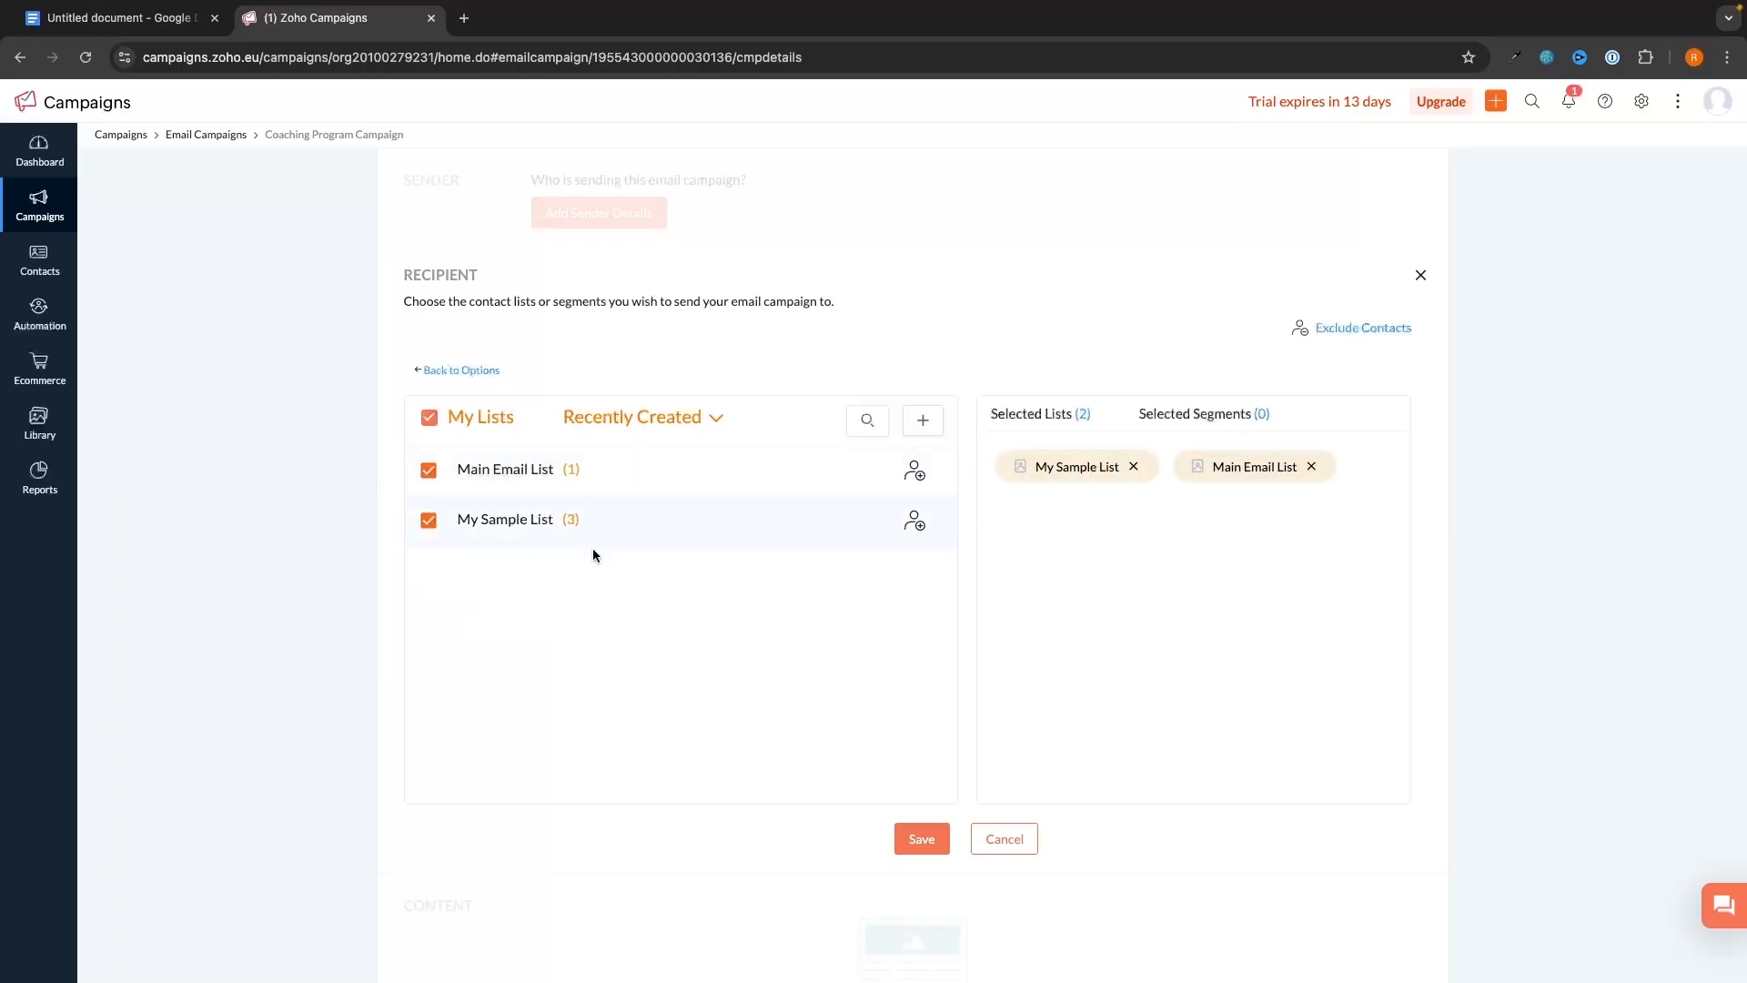
click(921, 839)
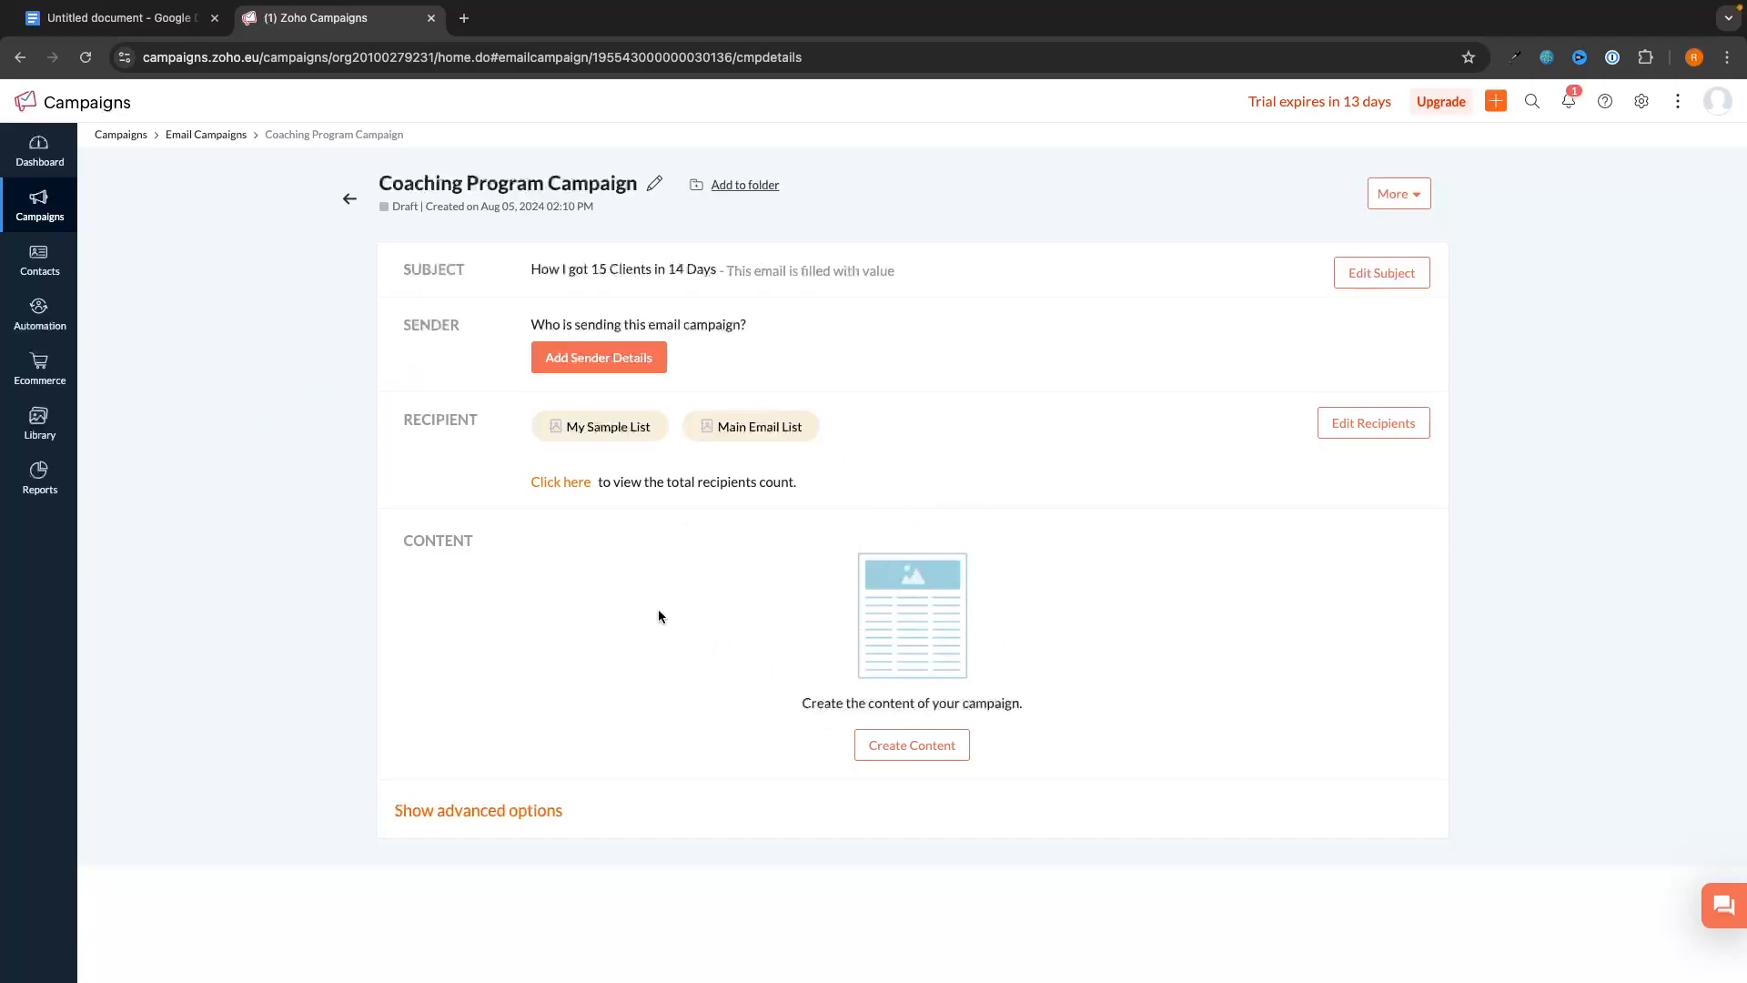
click(934, 744)
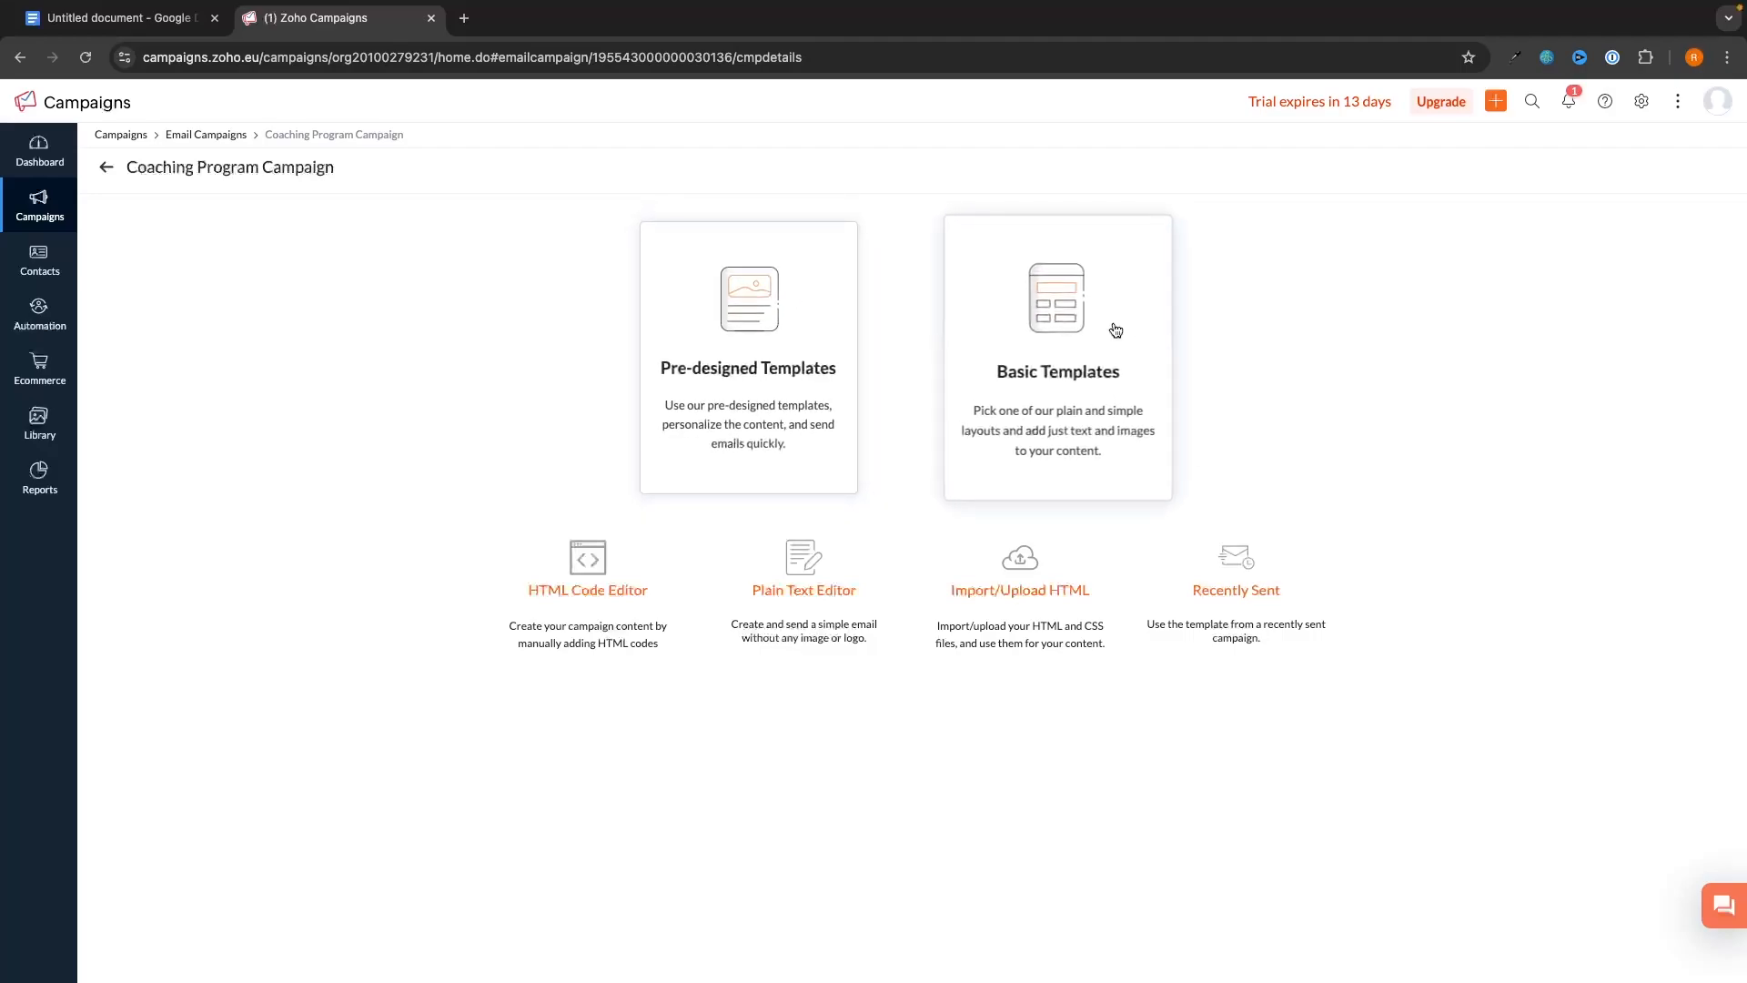
- Look through the basic email template layouts
click(1063, 341)
scroll(1654, 526, down, 1)
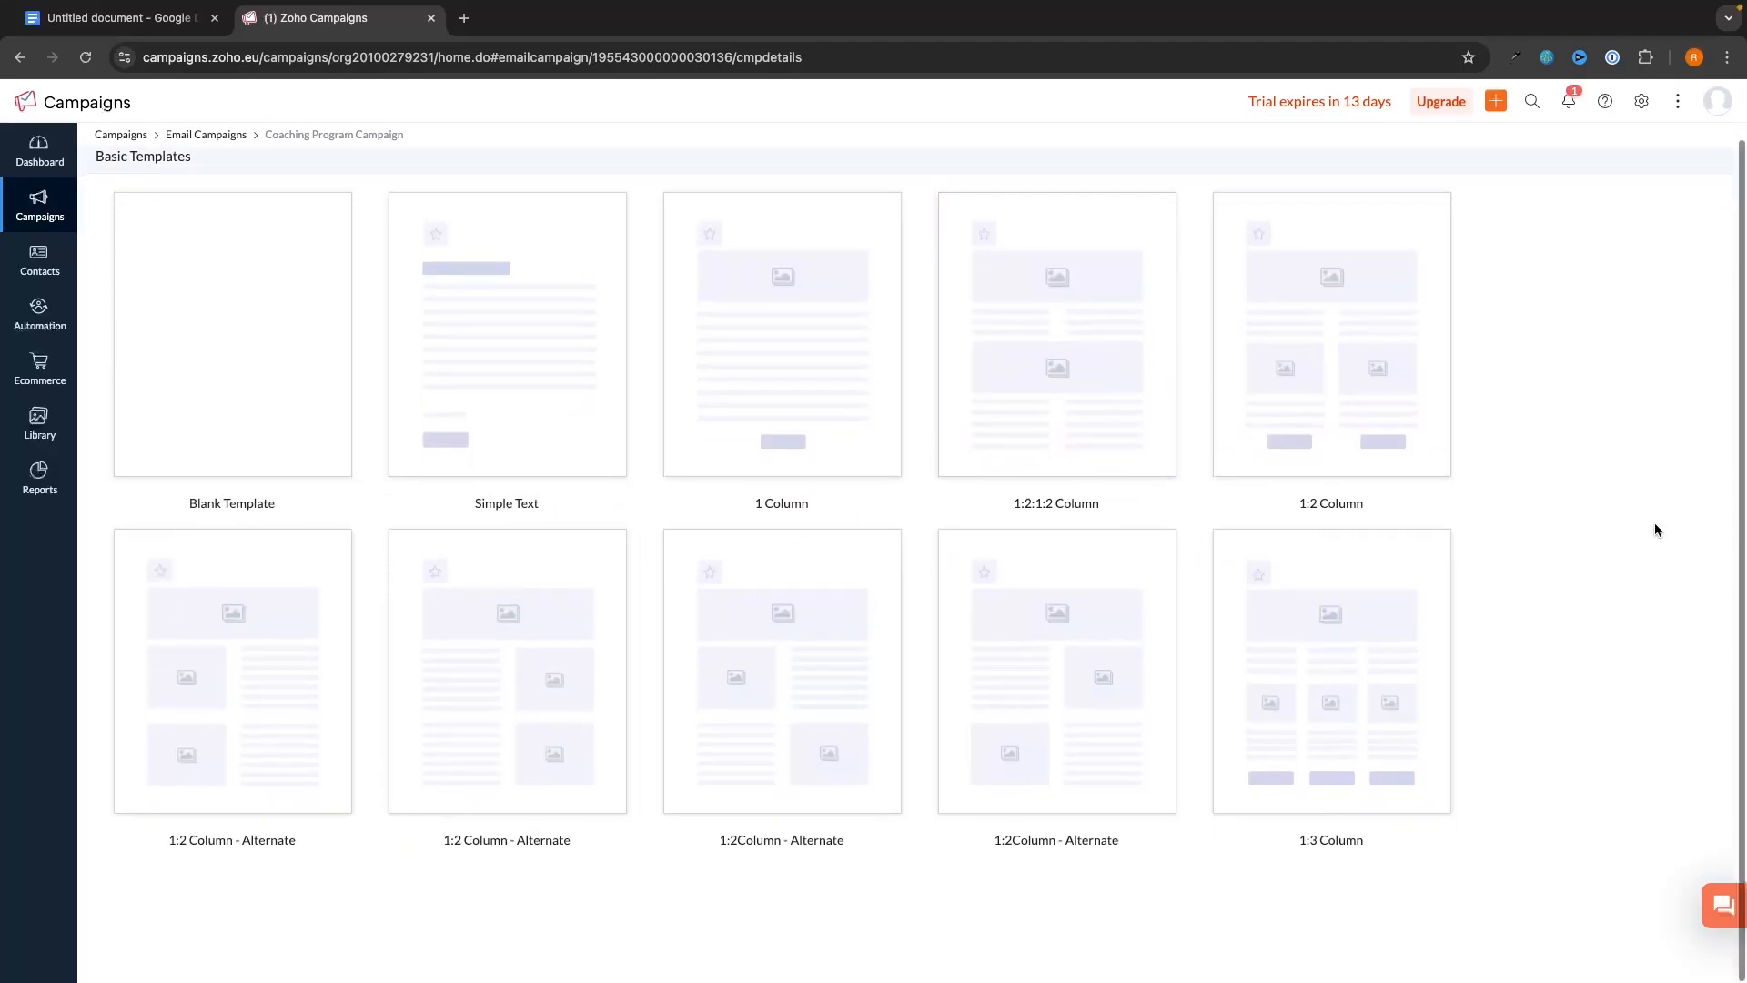
scroll(1548, 455, up, 1)
scroll(1506, 437, down, 1)
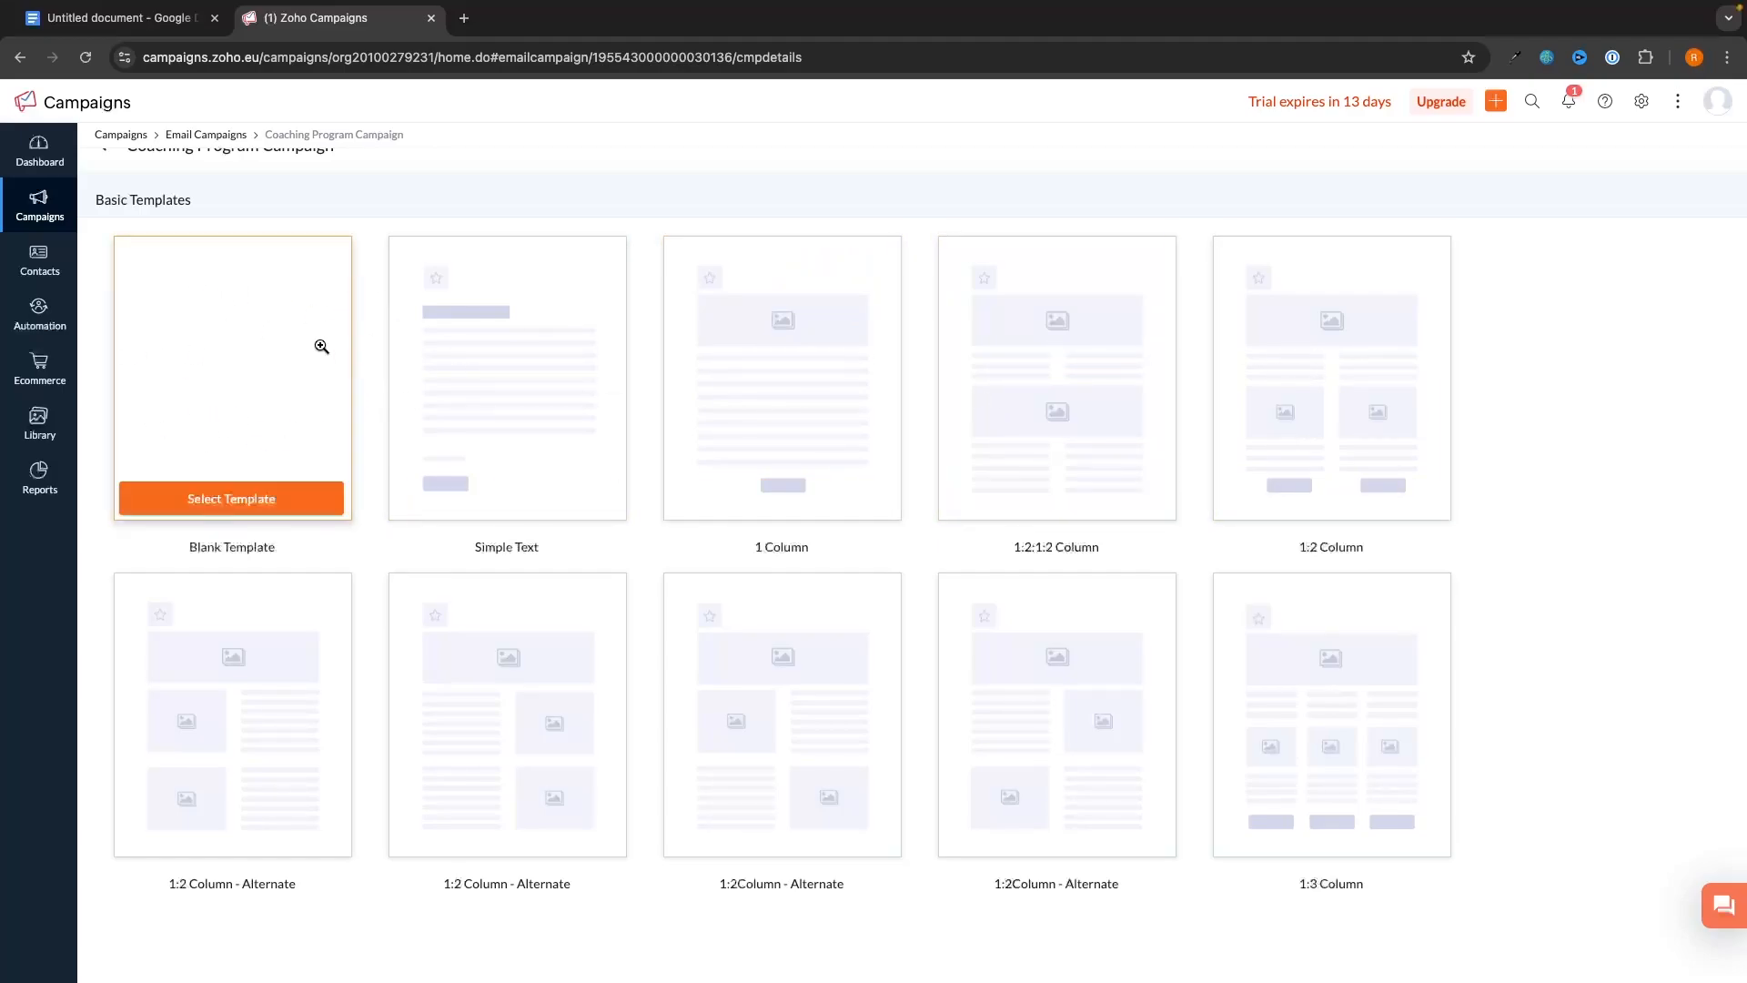
scroll(394, 370, down, 1)
scroll(982, 354, up, 1)
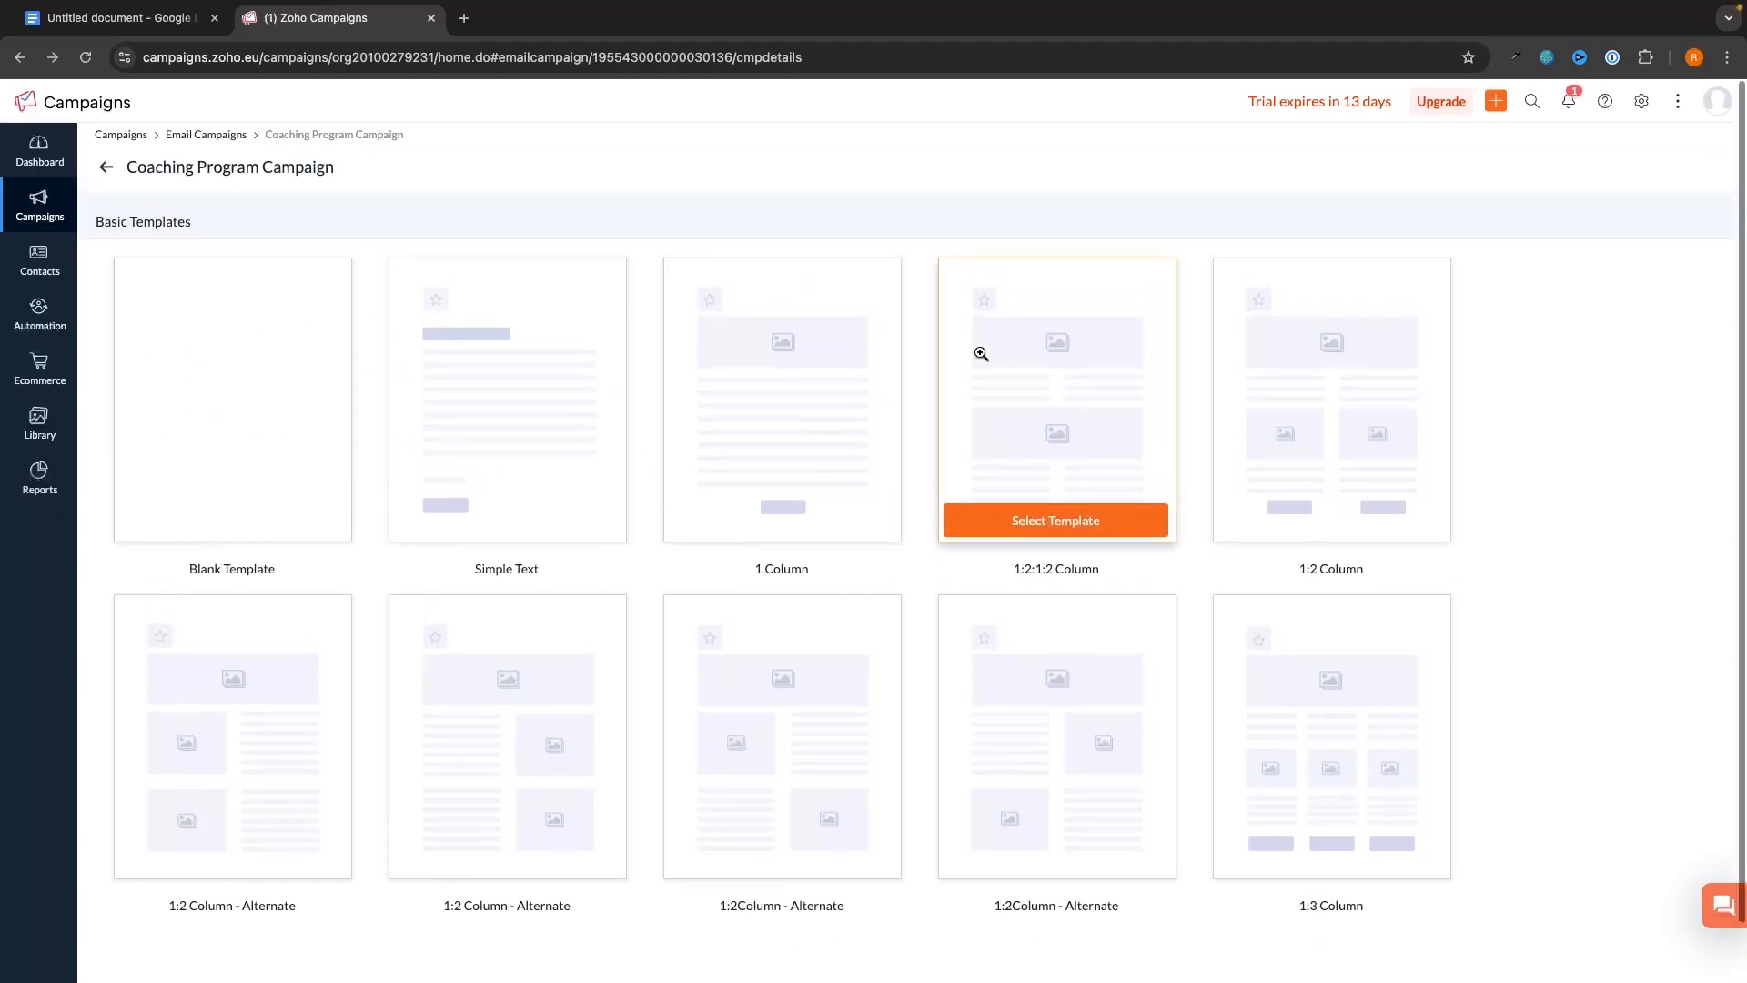
- Switch to the Pre-designed Templates gallery and scroll down to the Survey category
click(108, 167)
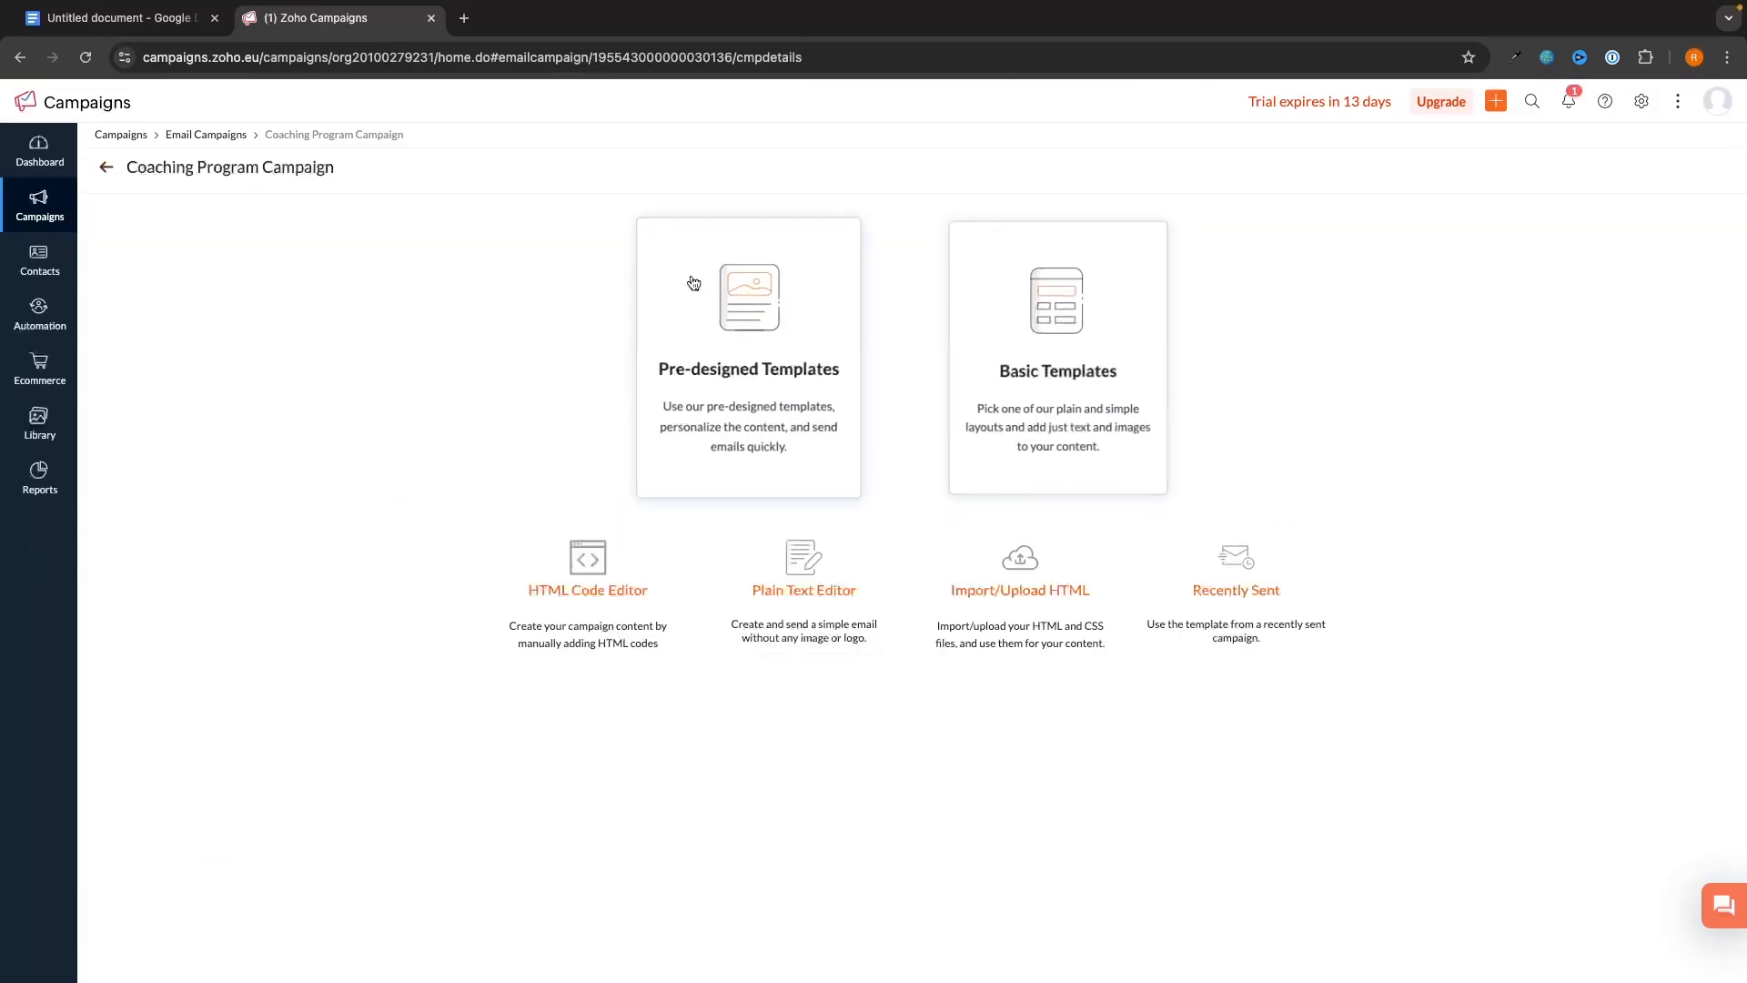
click(754, 354)
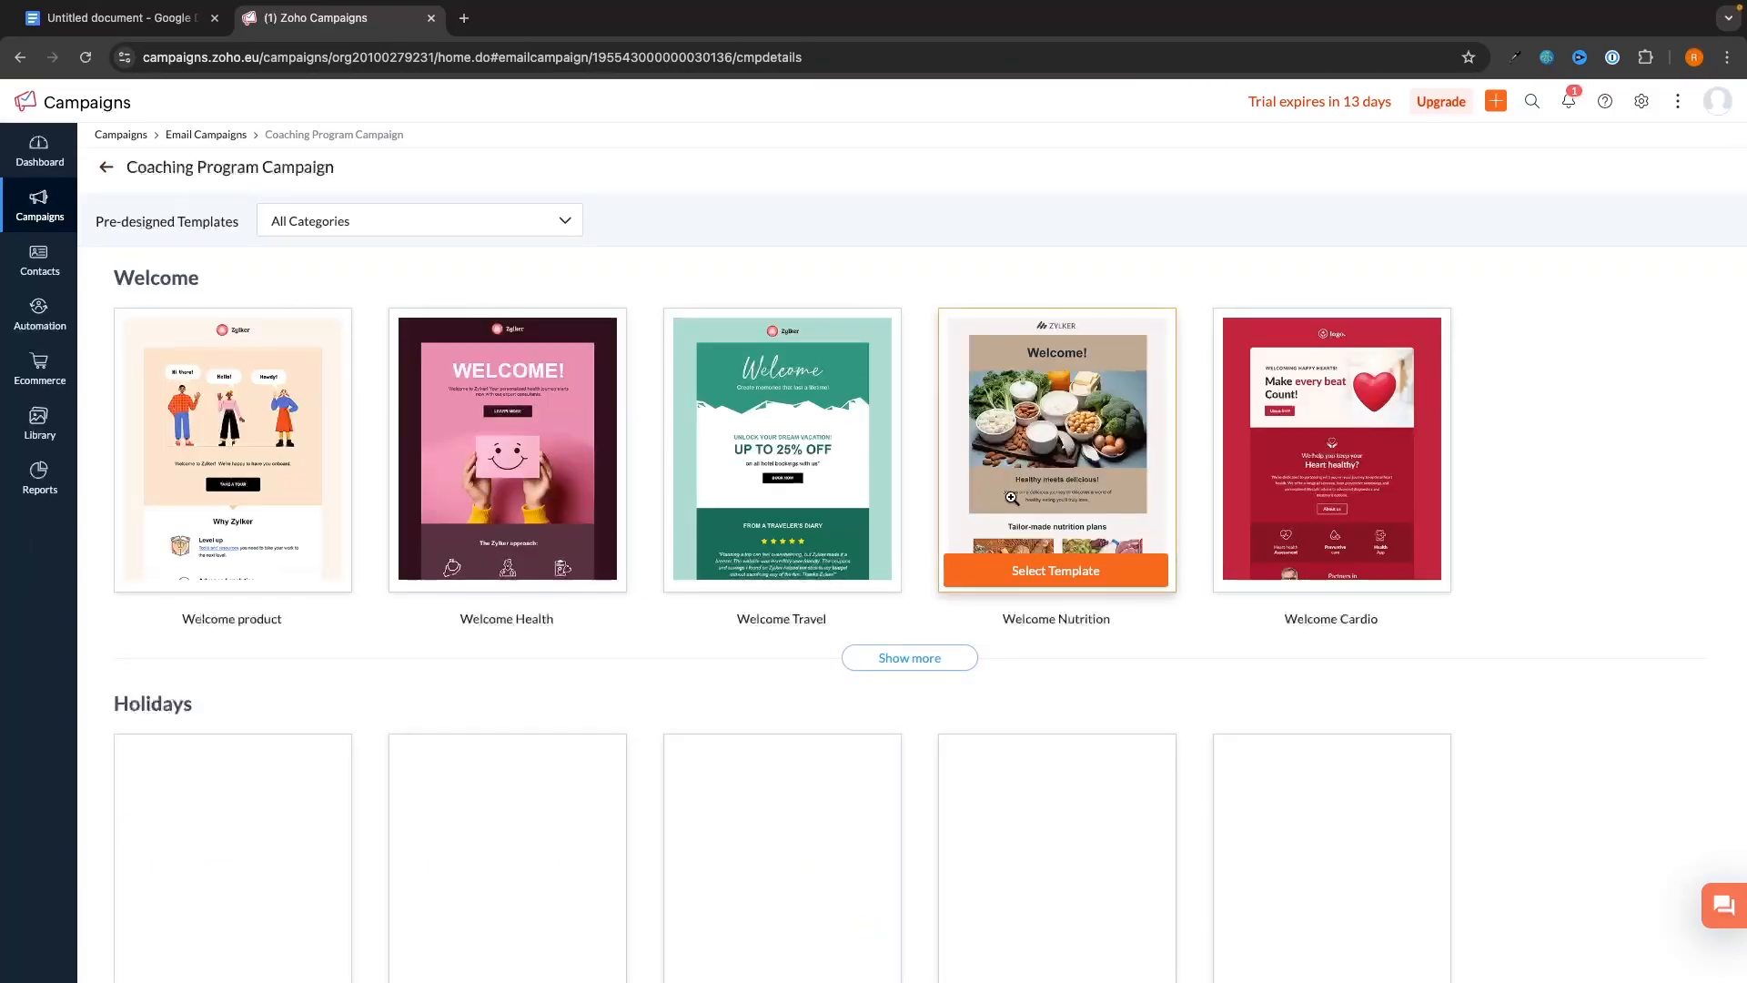
scroll(1169, 516, down, 1)
scroll(1169, 516, down, 7)
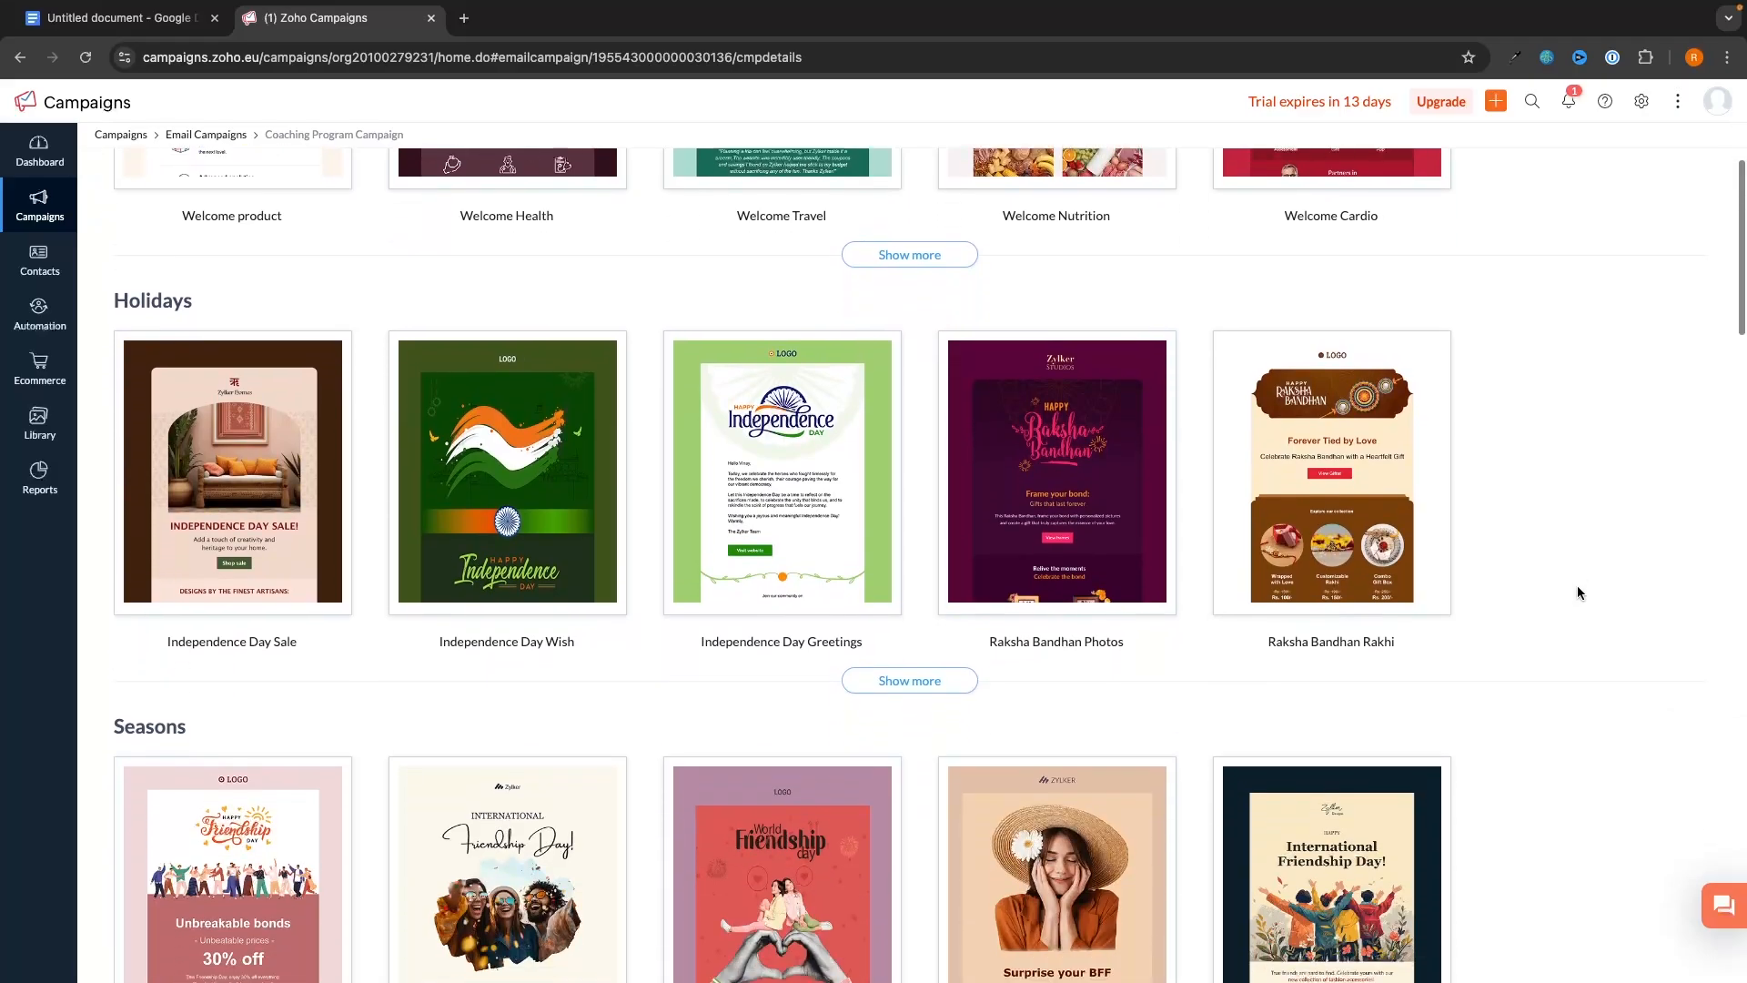
scroll(1577, 592, down, 14)
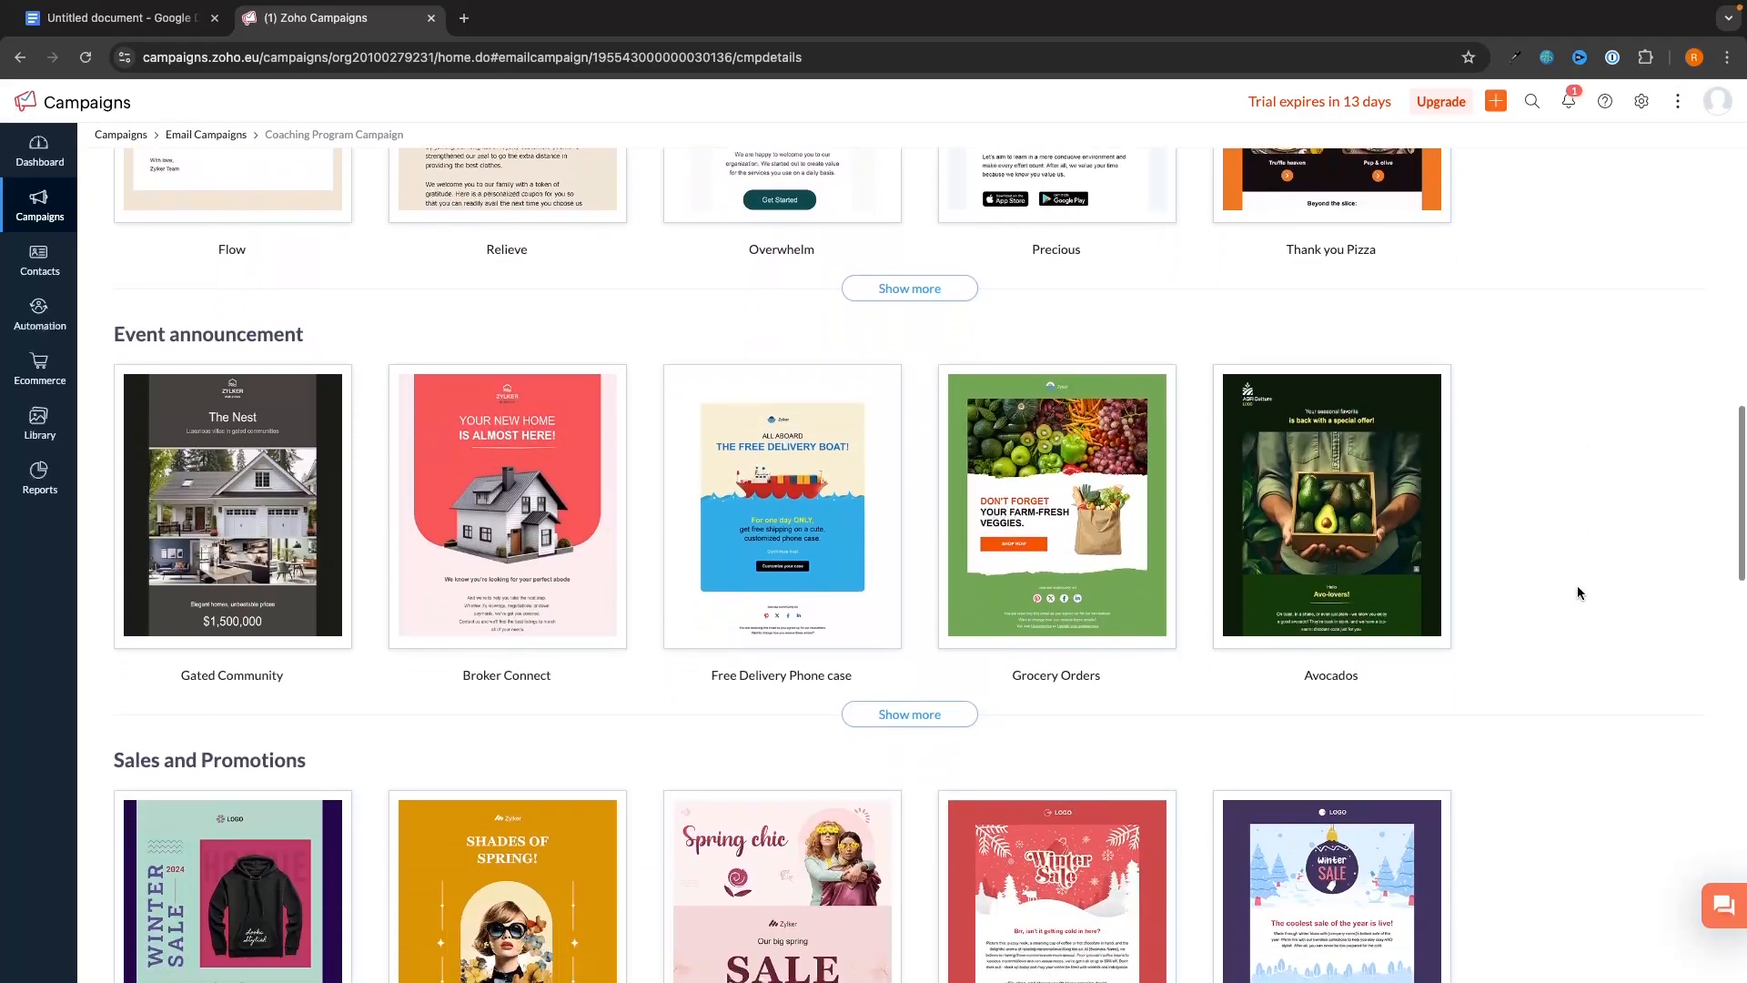
scroll(1578, 593, down, 5)
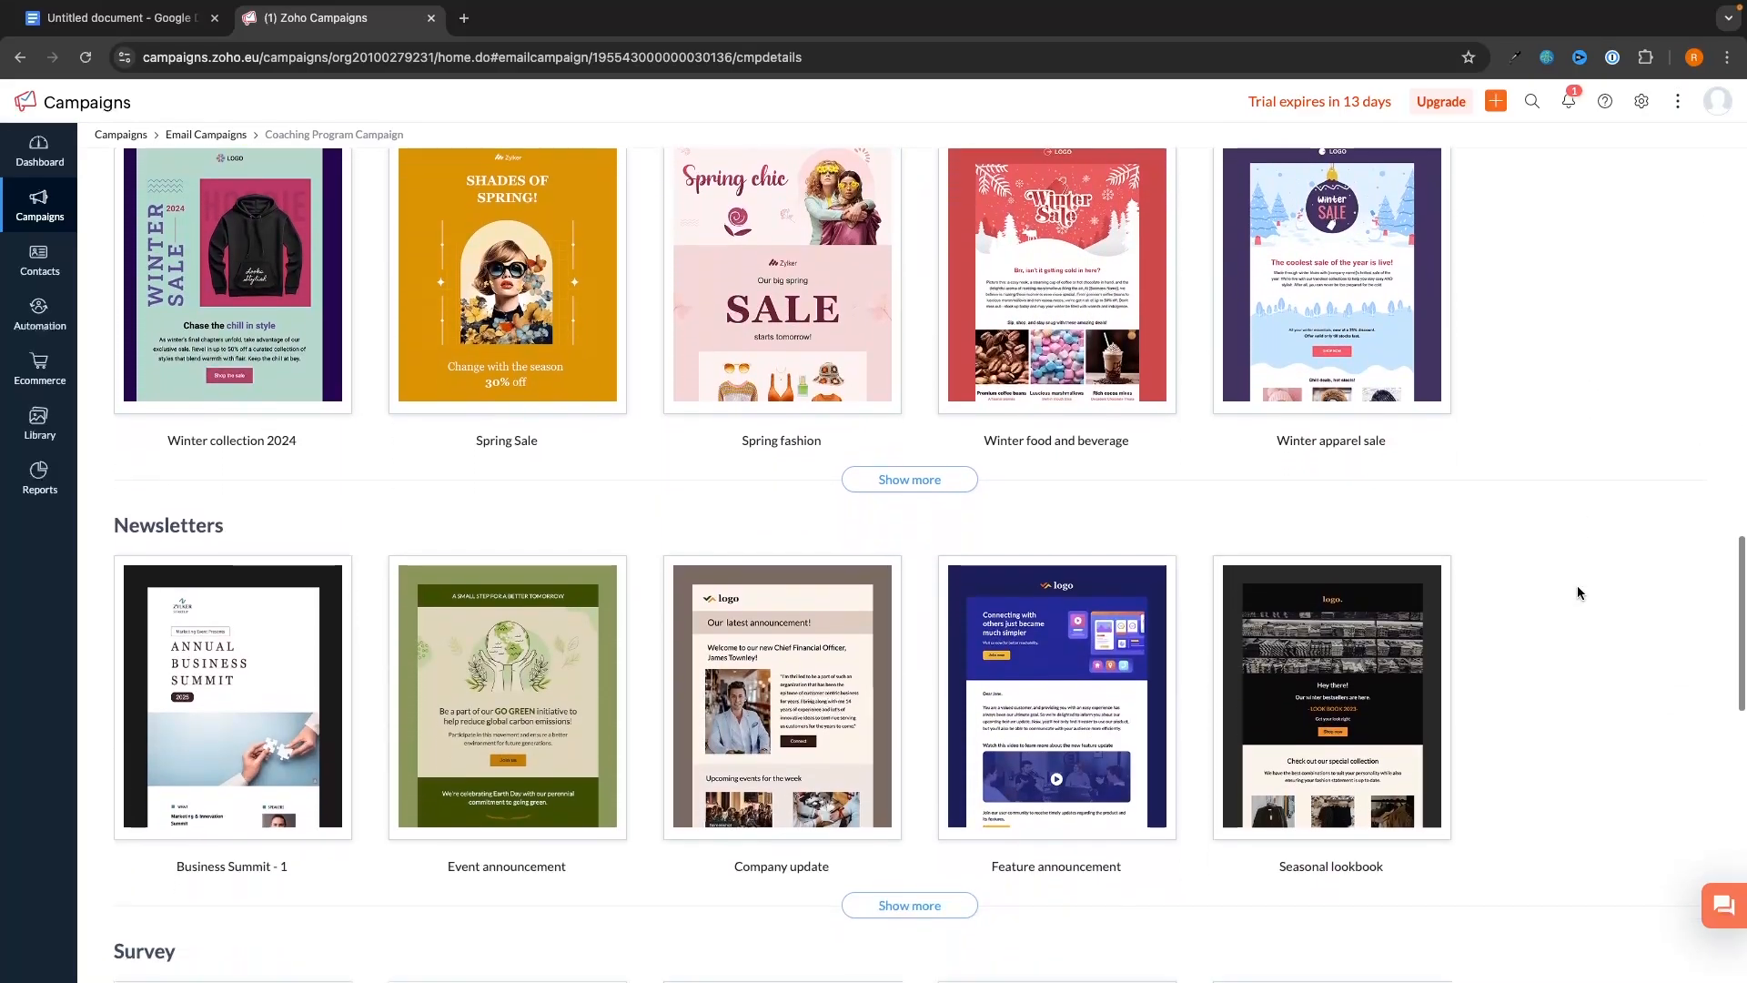
scroll(1578, 592, down, 4)
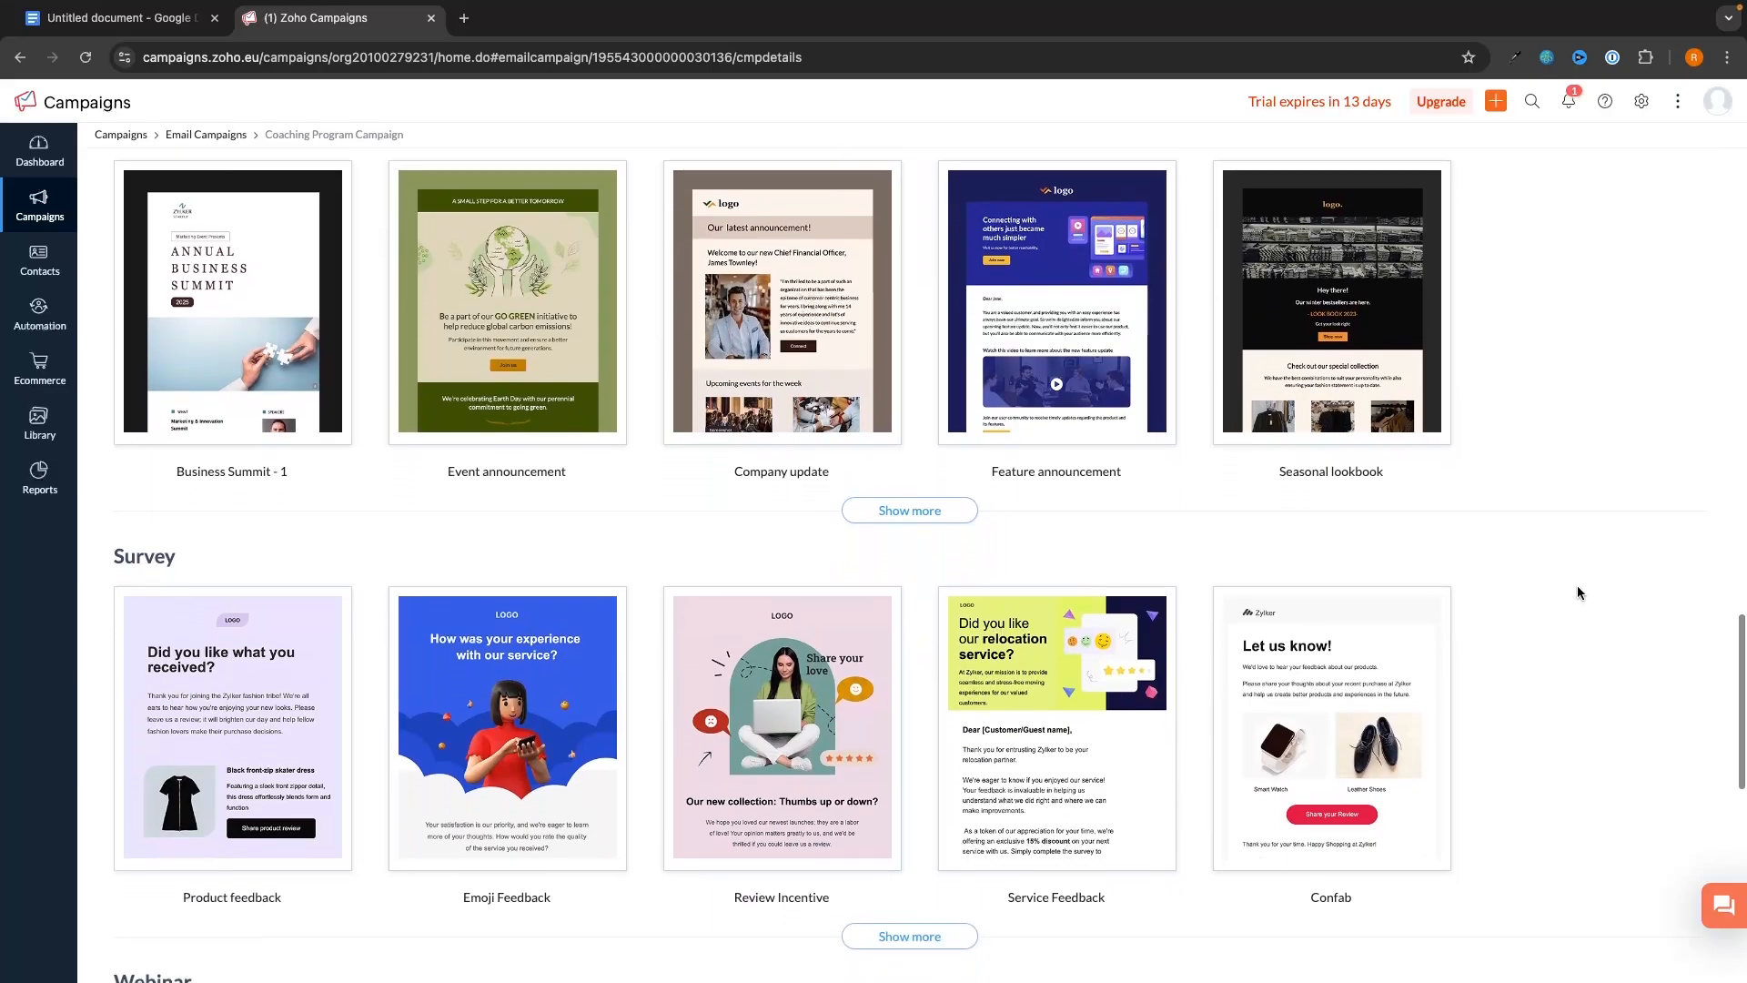
scroll(1576, 593, down, 1)
mouse_move(799, 488)
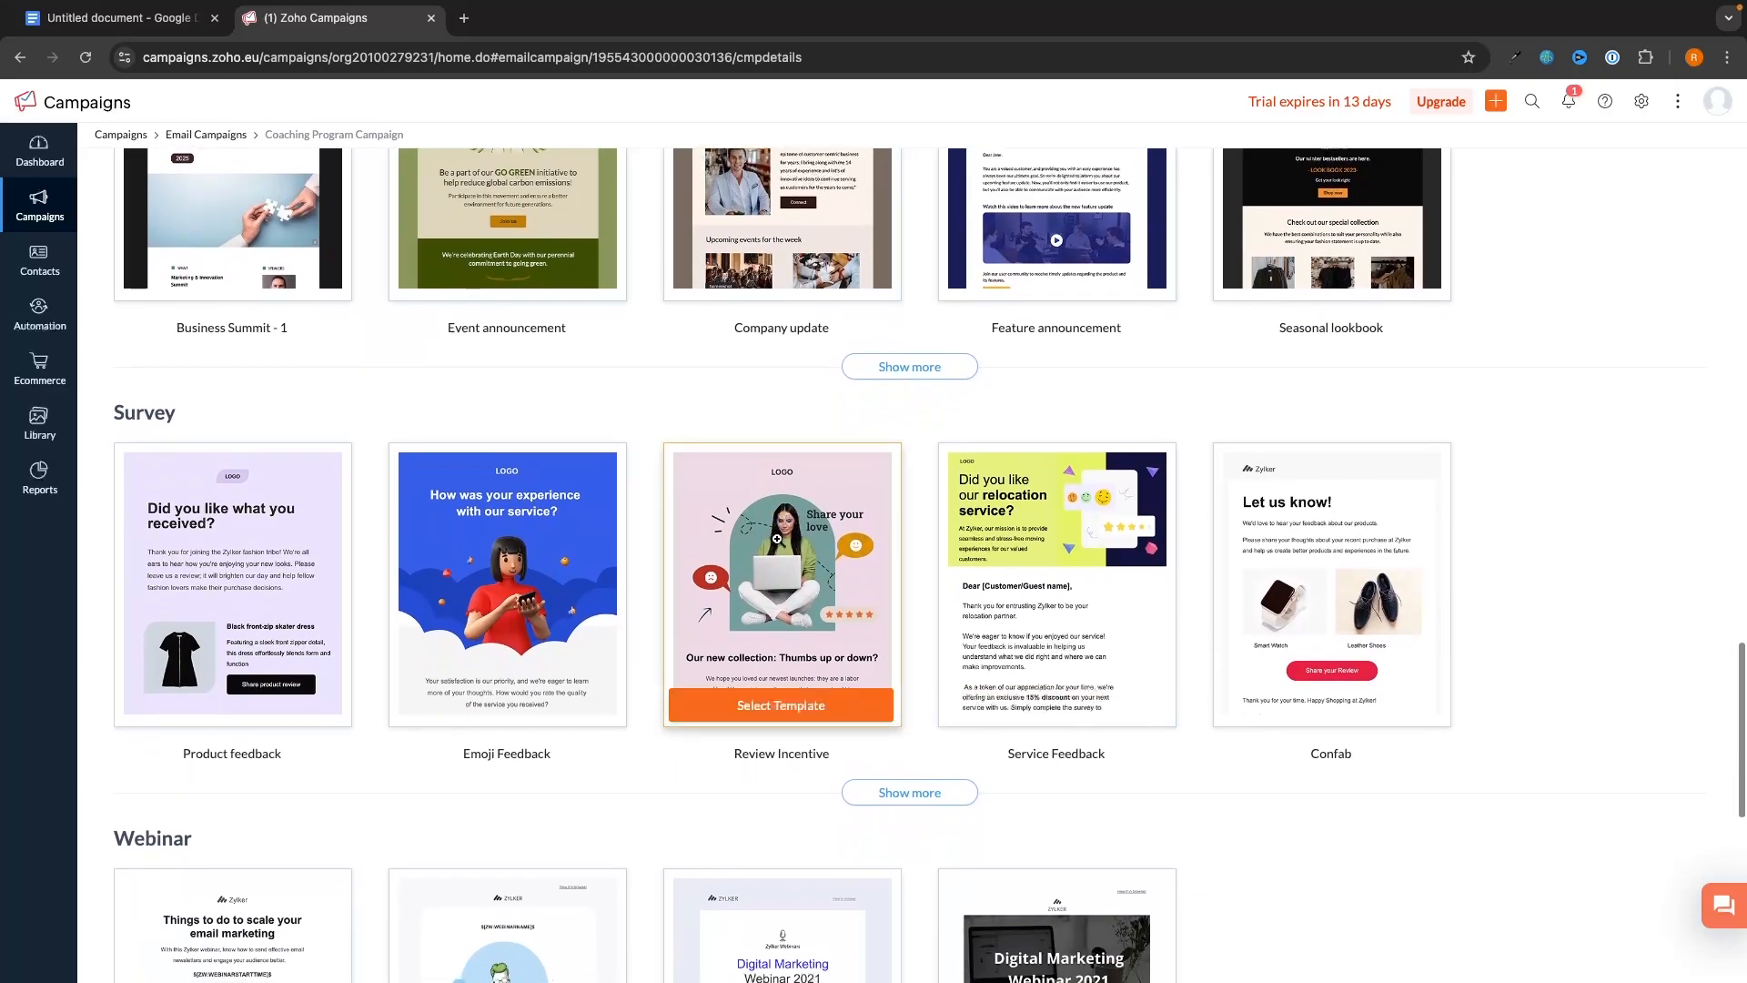
- Start from the Review Incentive template and retitle its heading 'Welcome to G-Force North'
click(792, 710)
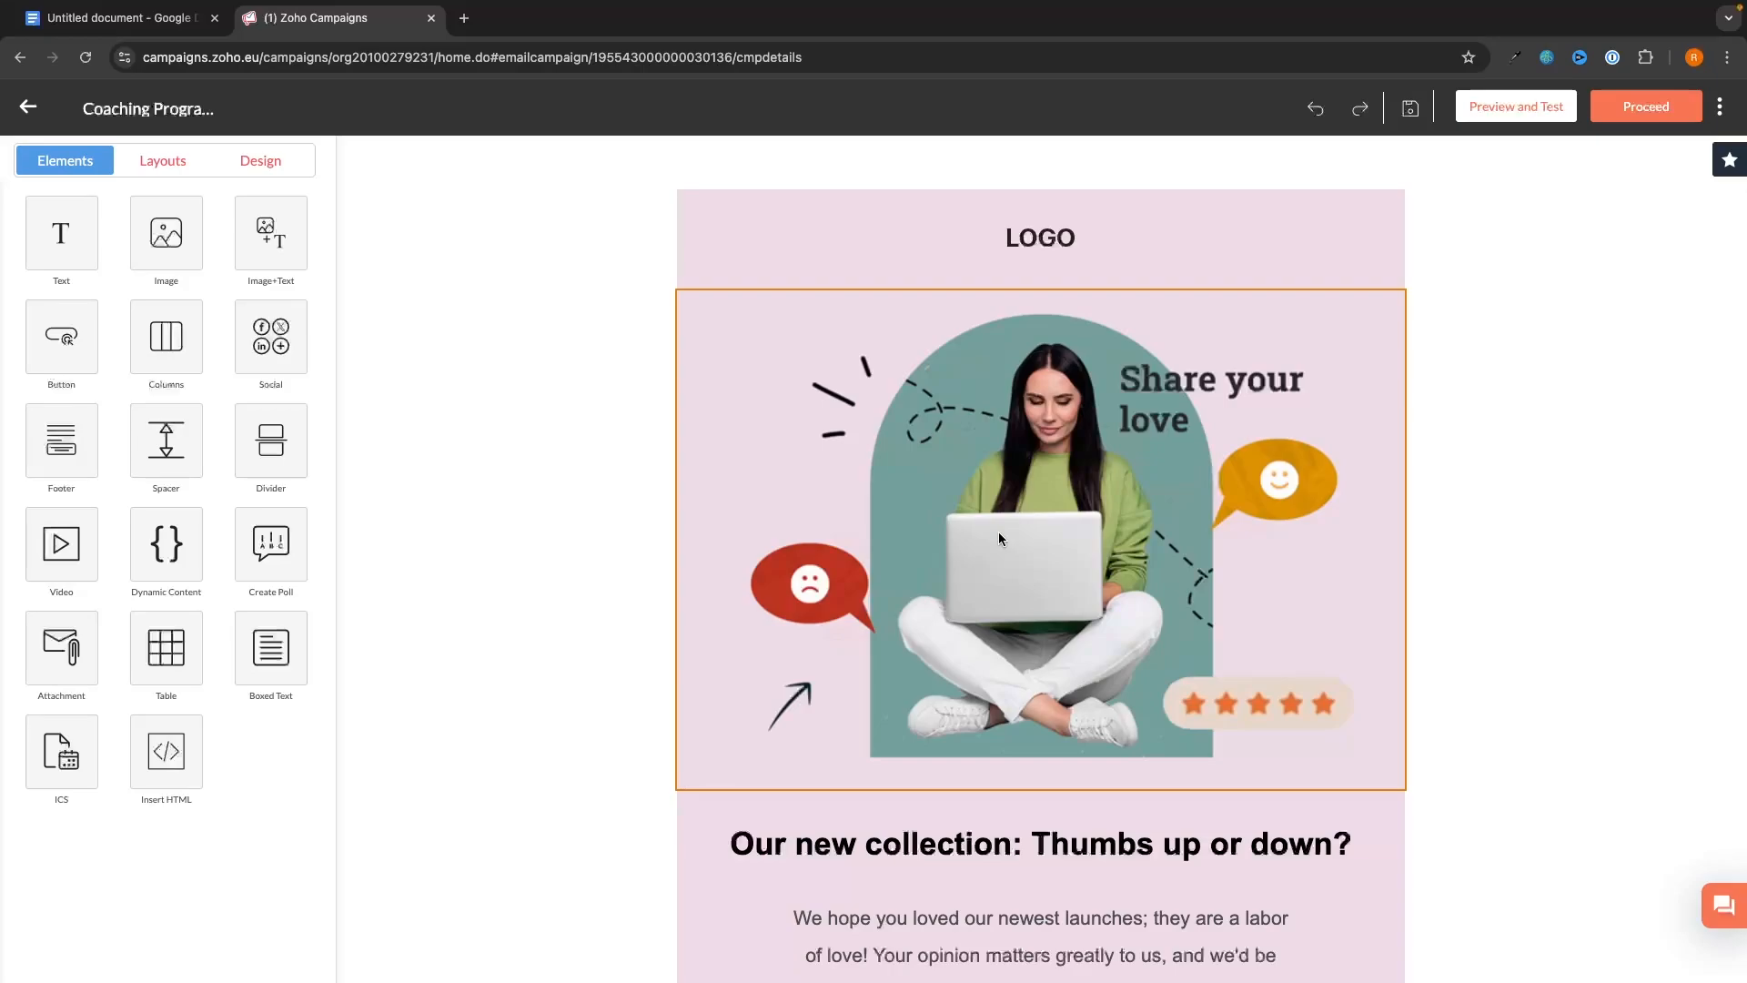
scroll(1007, 682, down, 3)
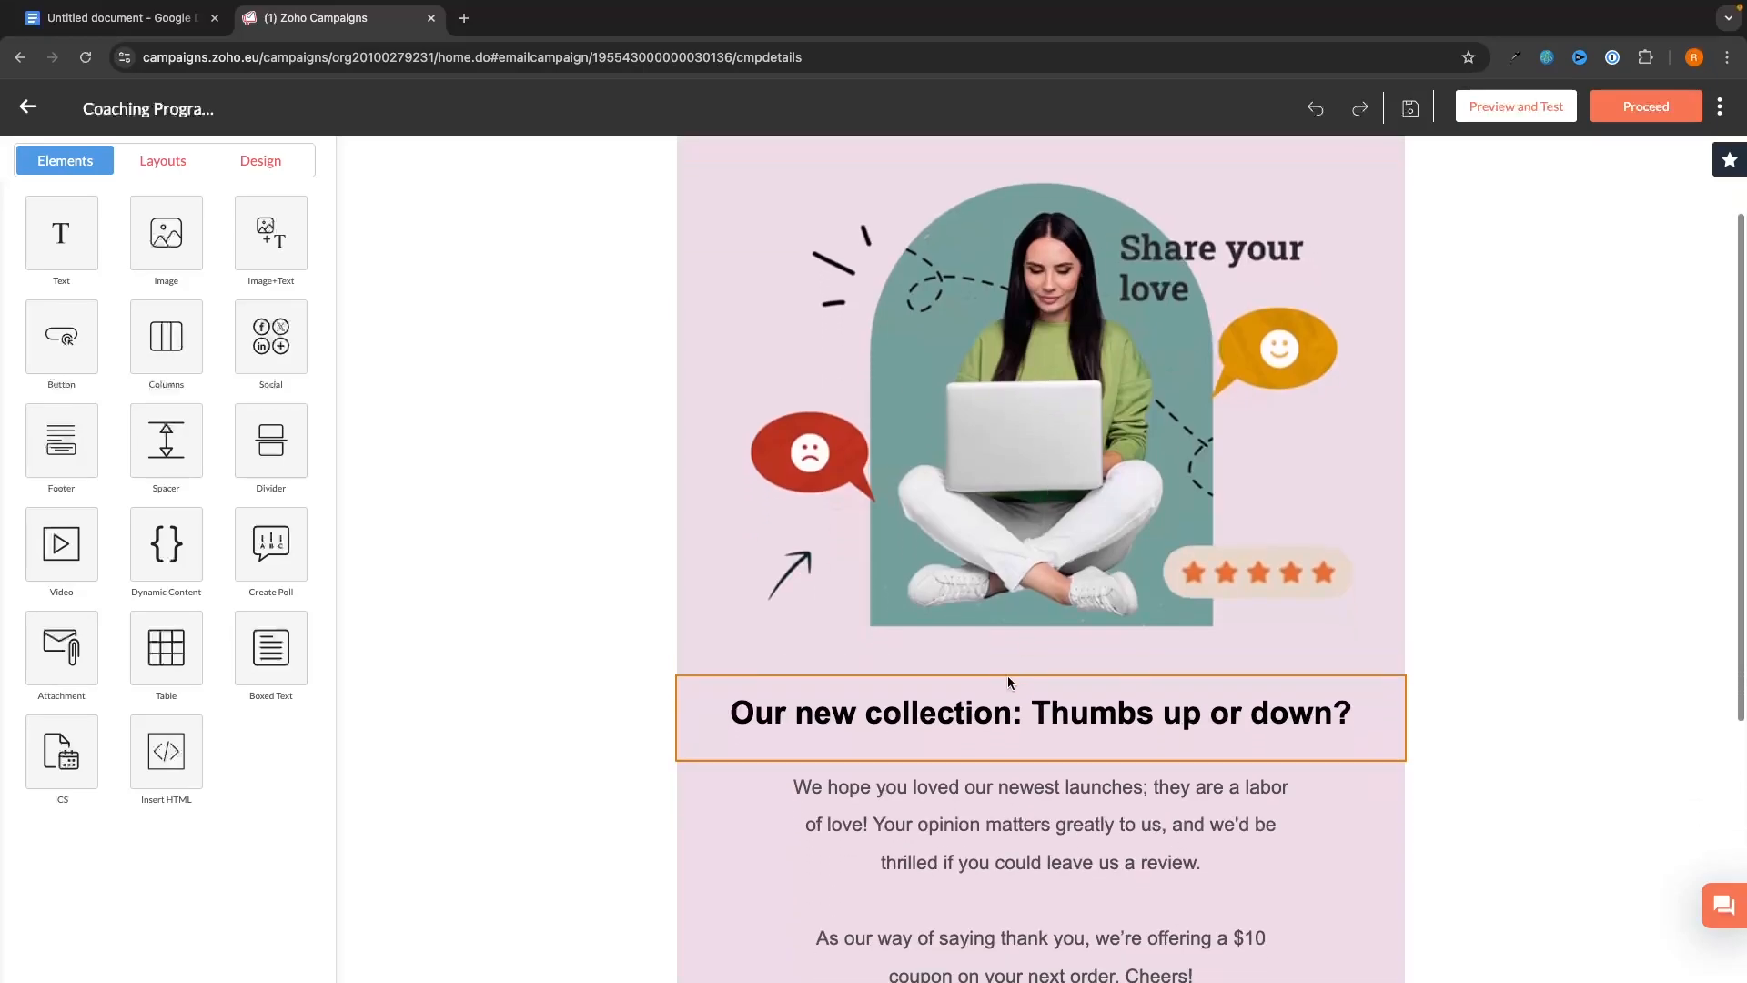
triple_click(951, 716)
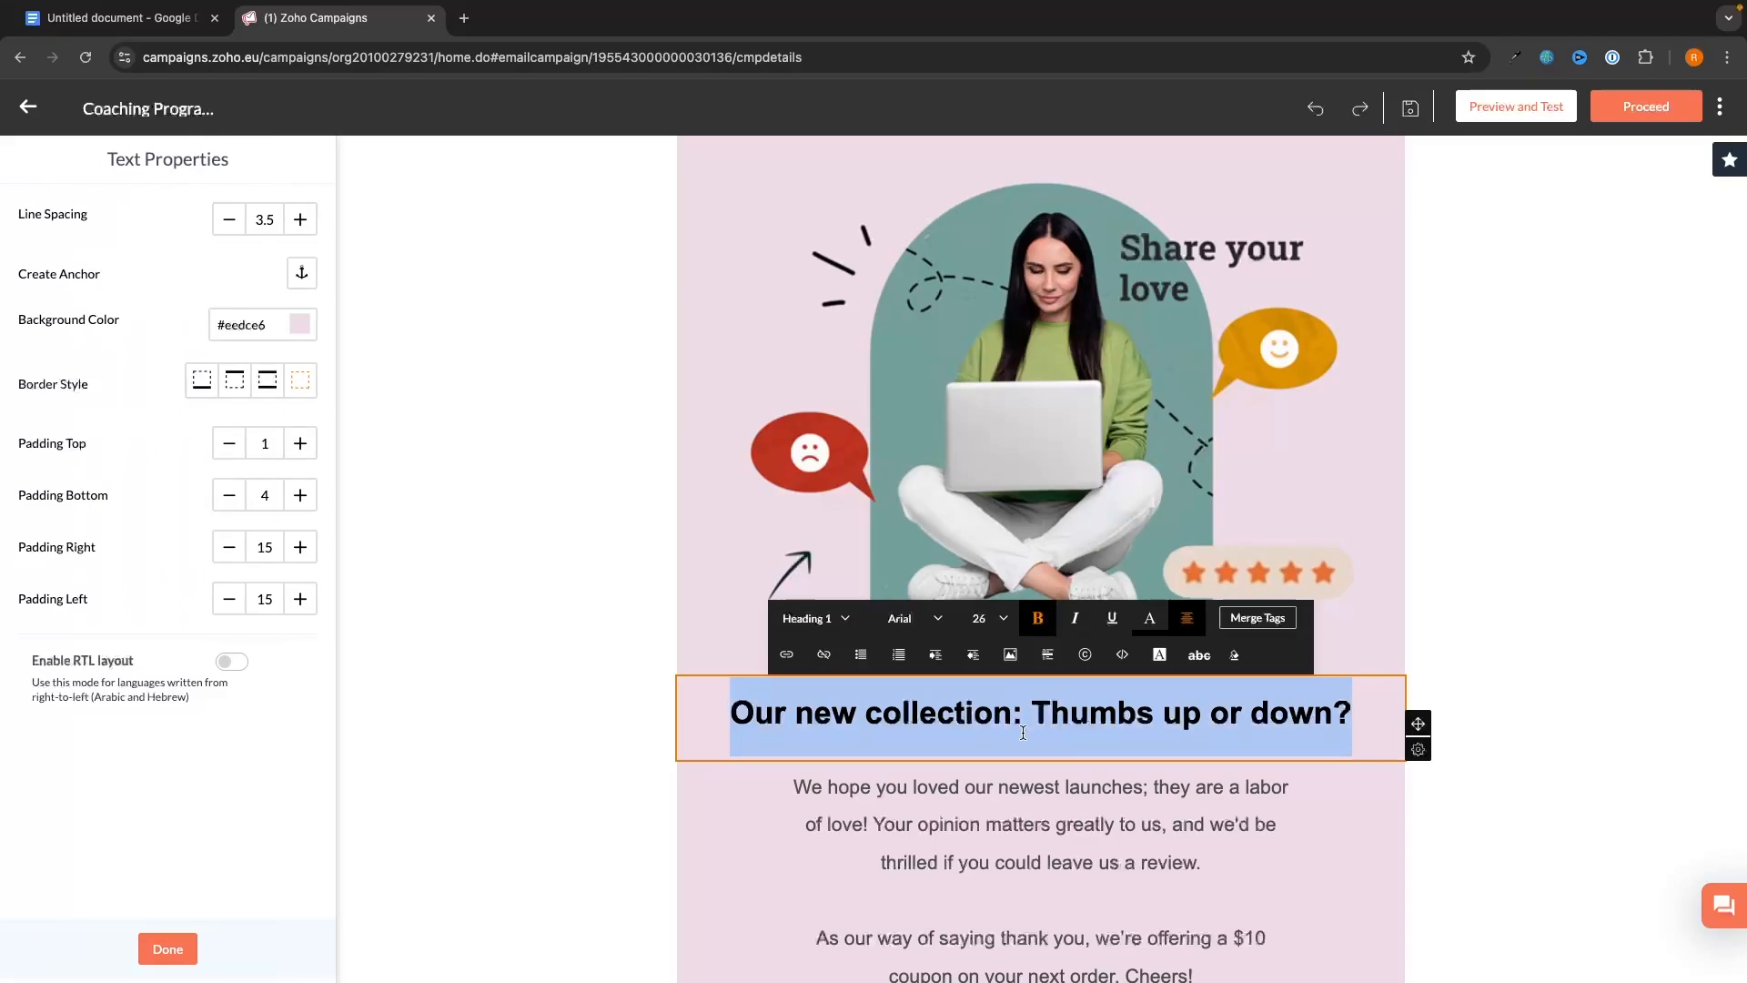
text(Welcome to )
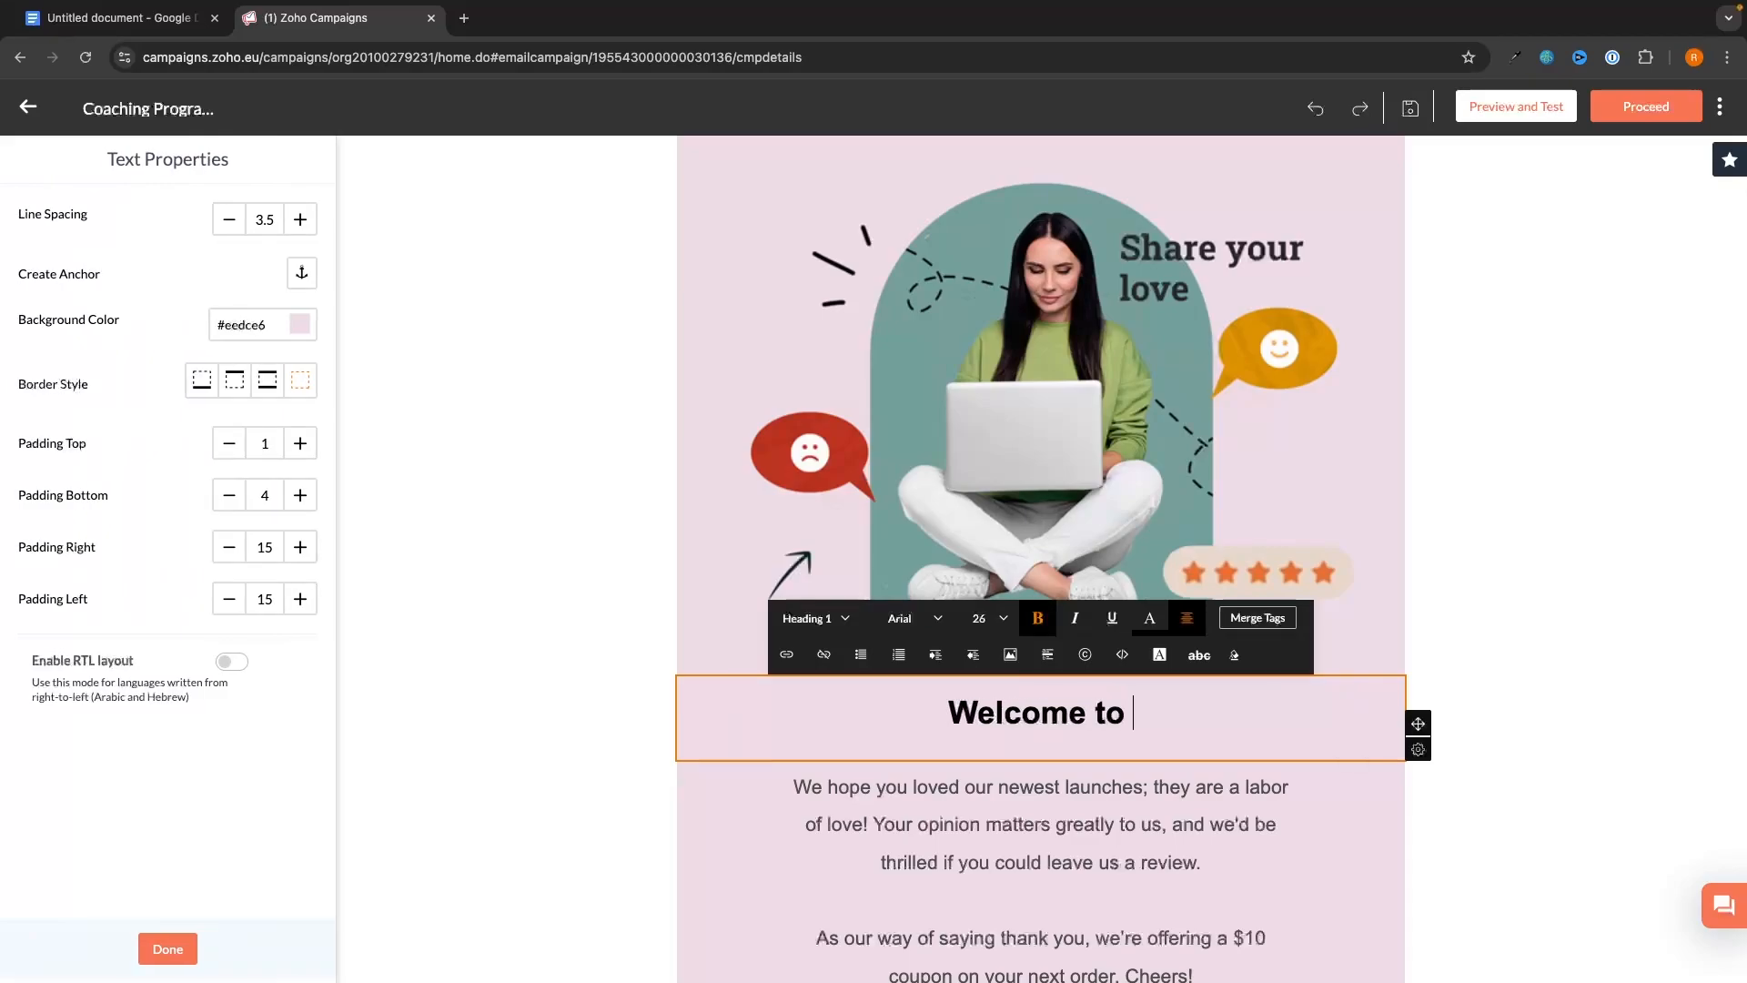
text(G-Force NO)
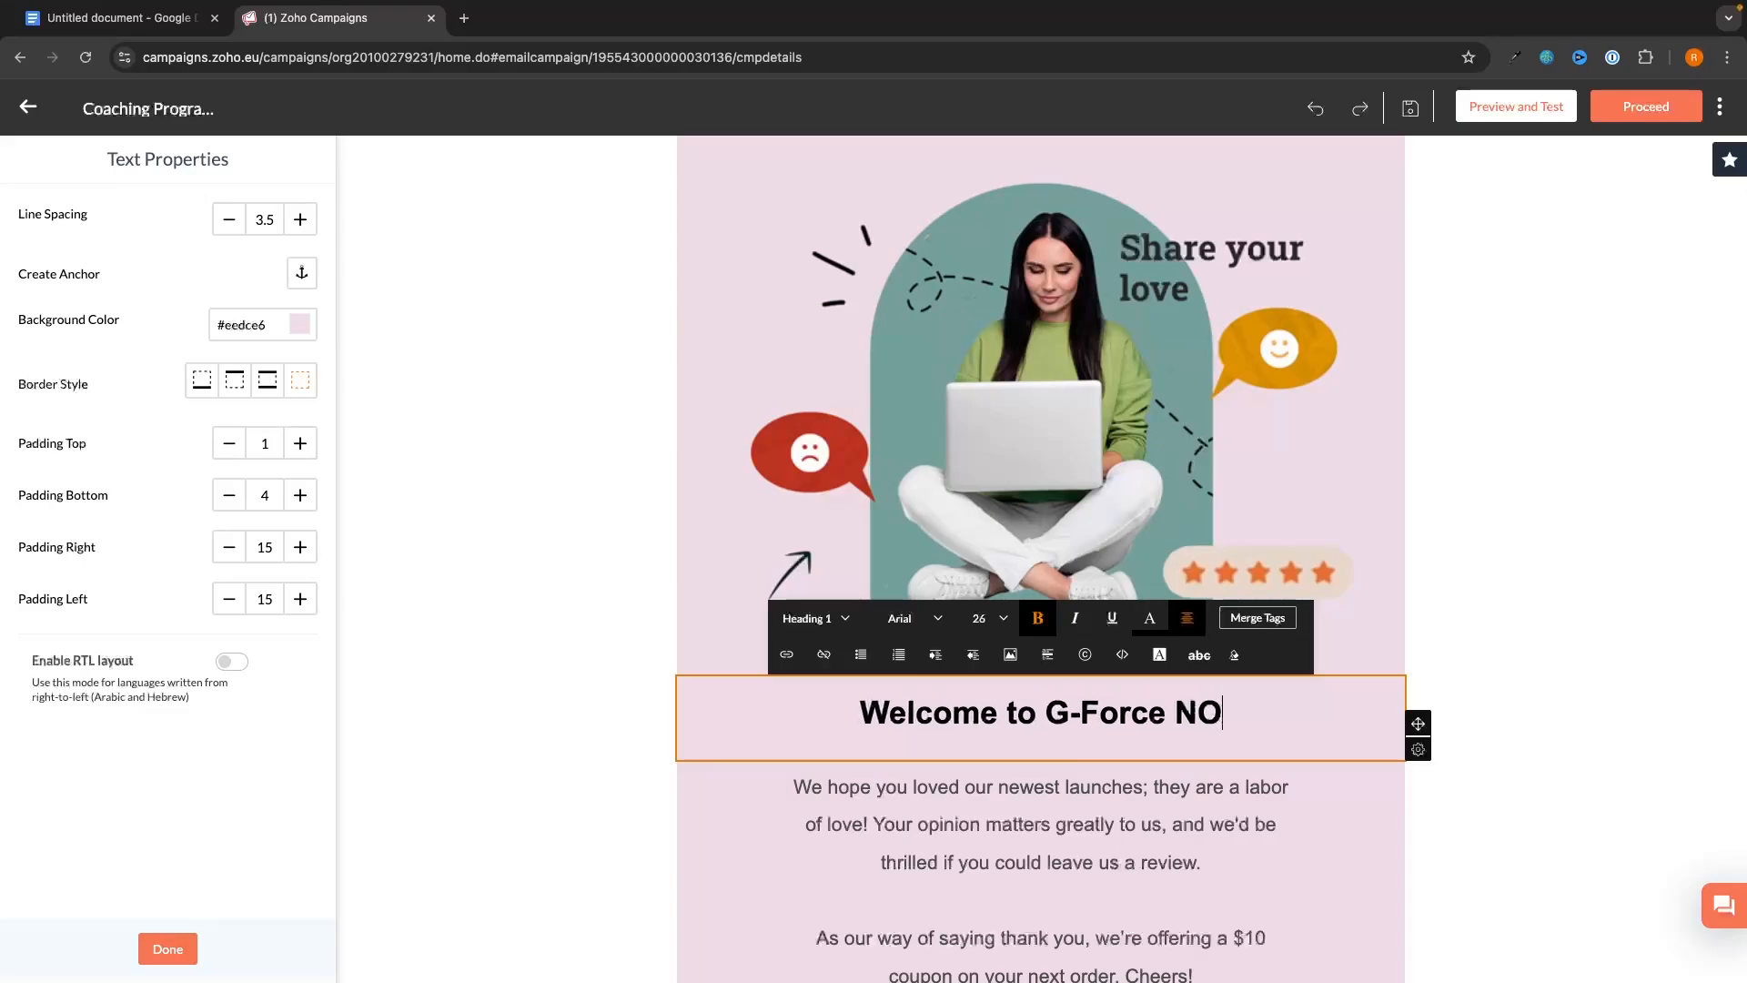
key(BackSpace)
text(orth)
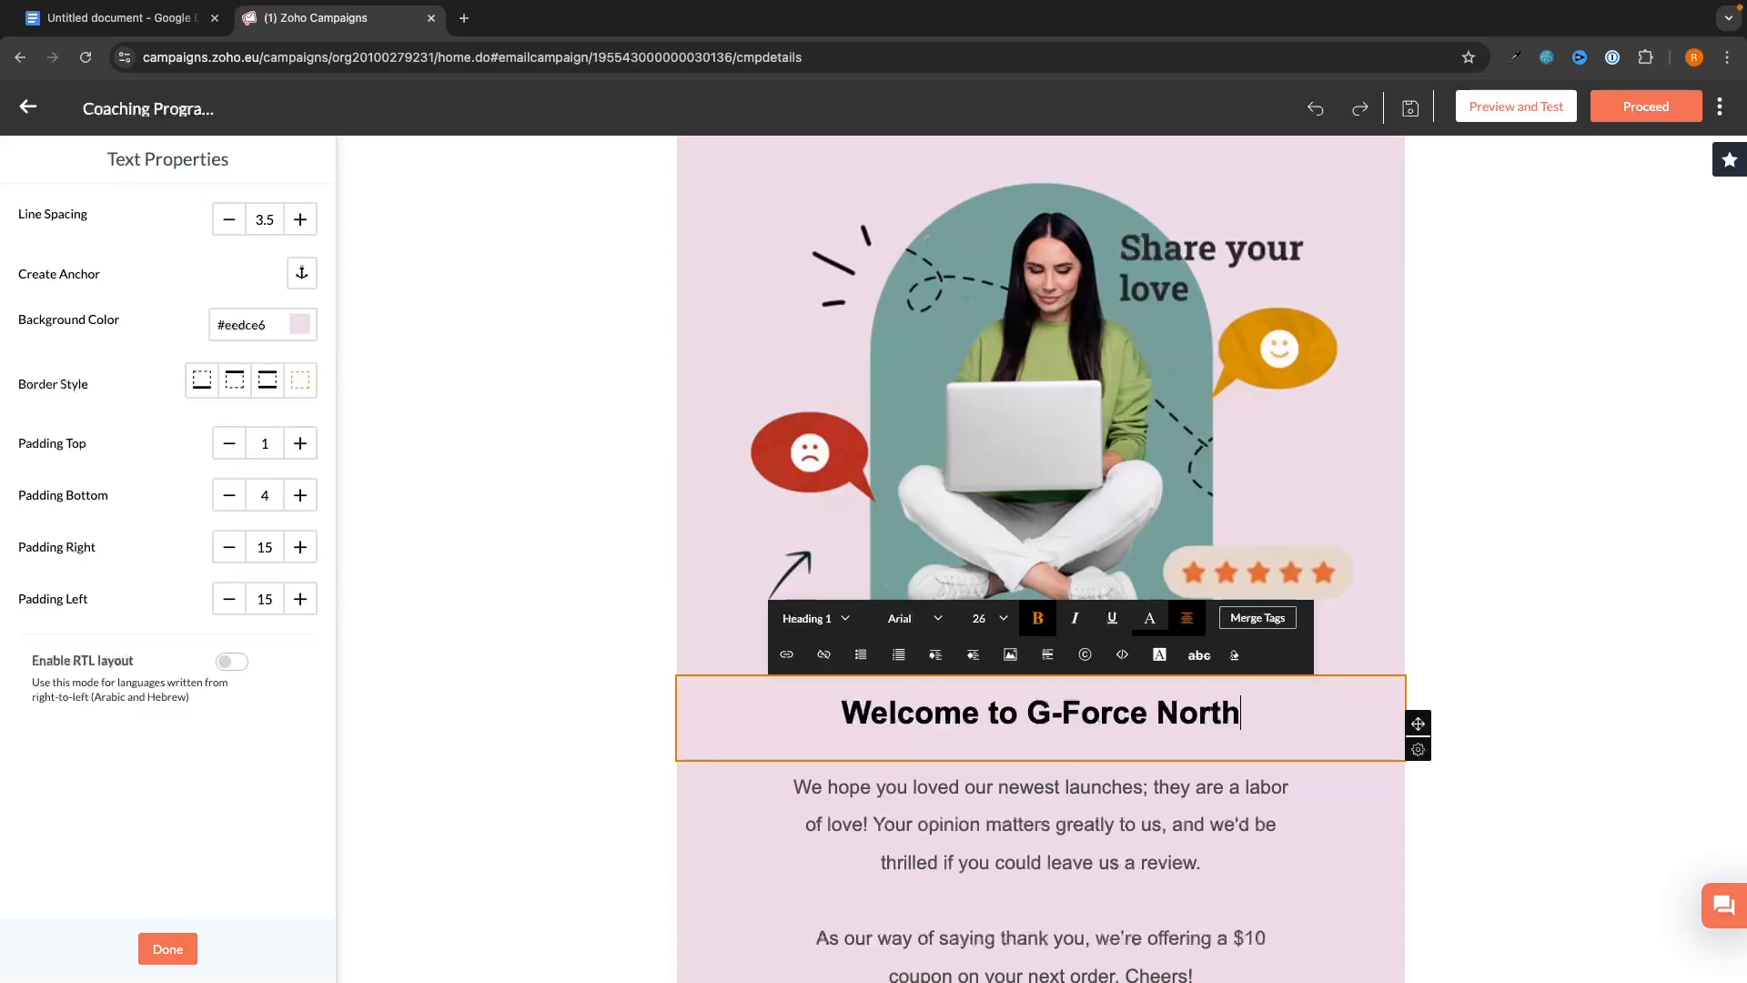
click(1500, 625)
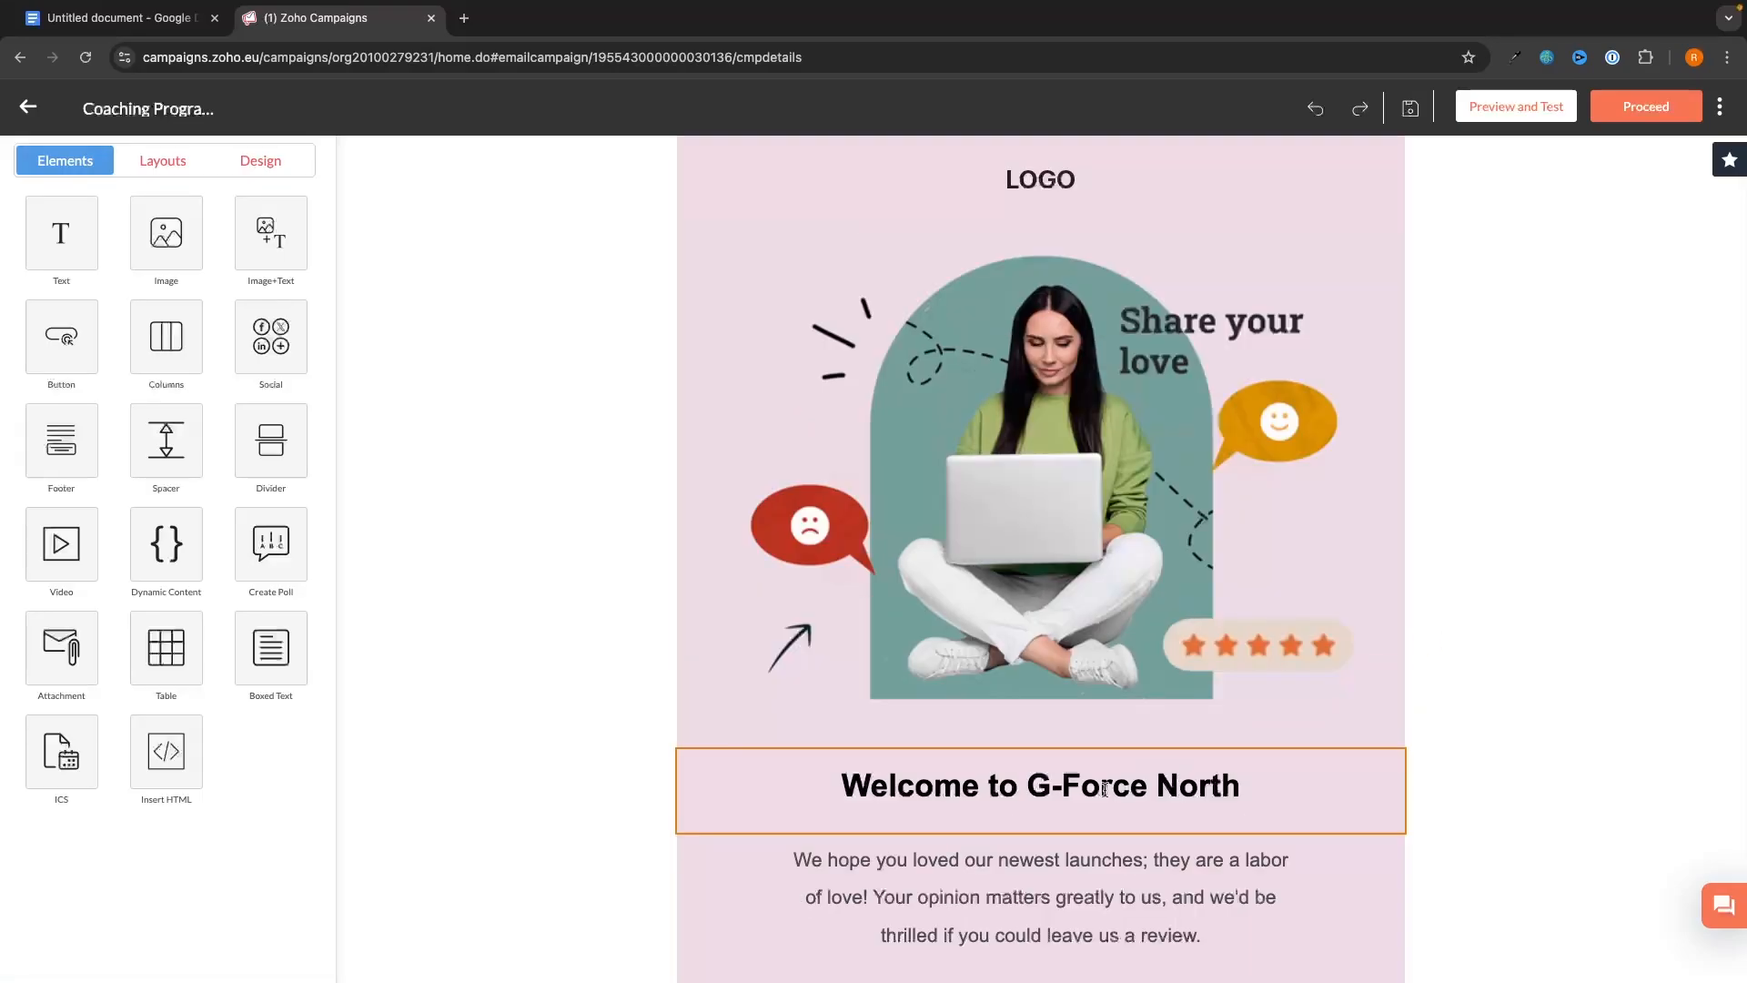
- Try a black background colour on the heading line
triple_click(1154, 784)
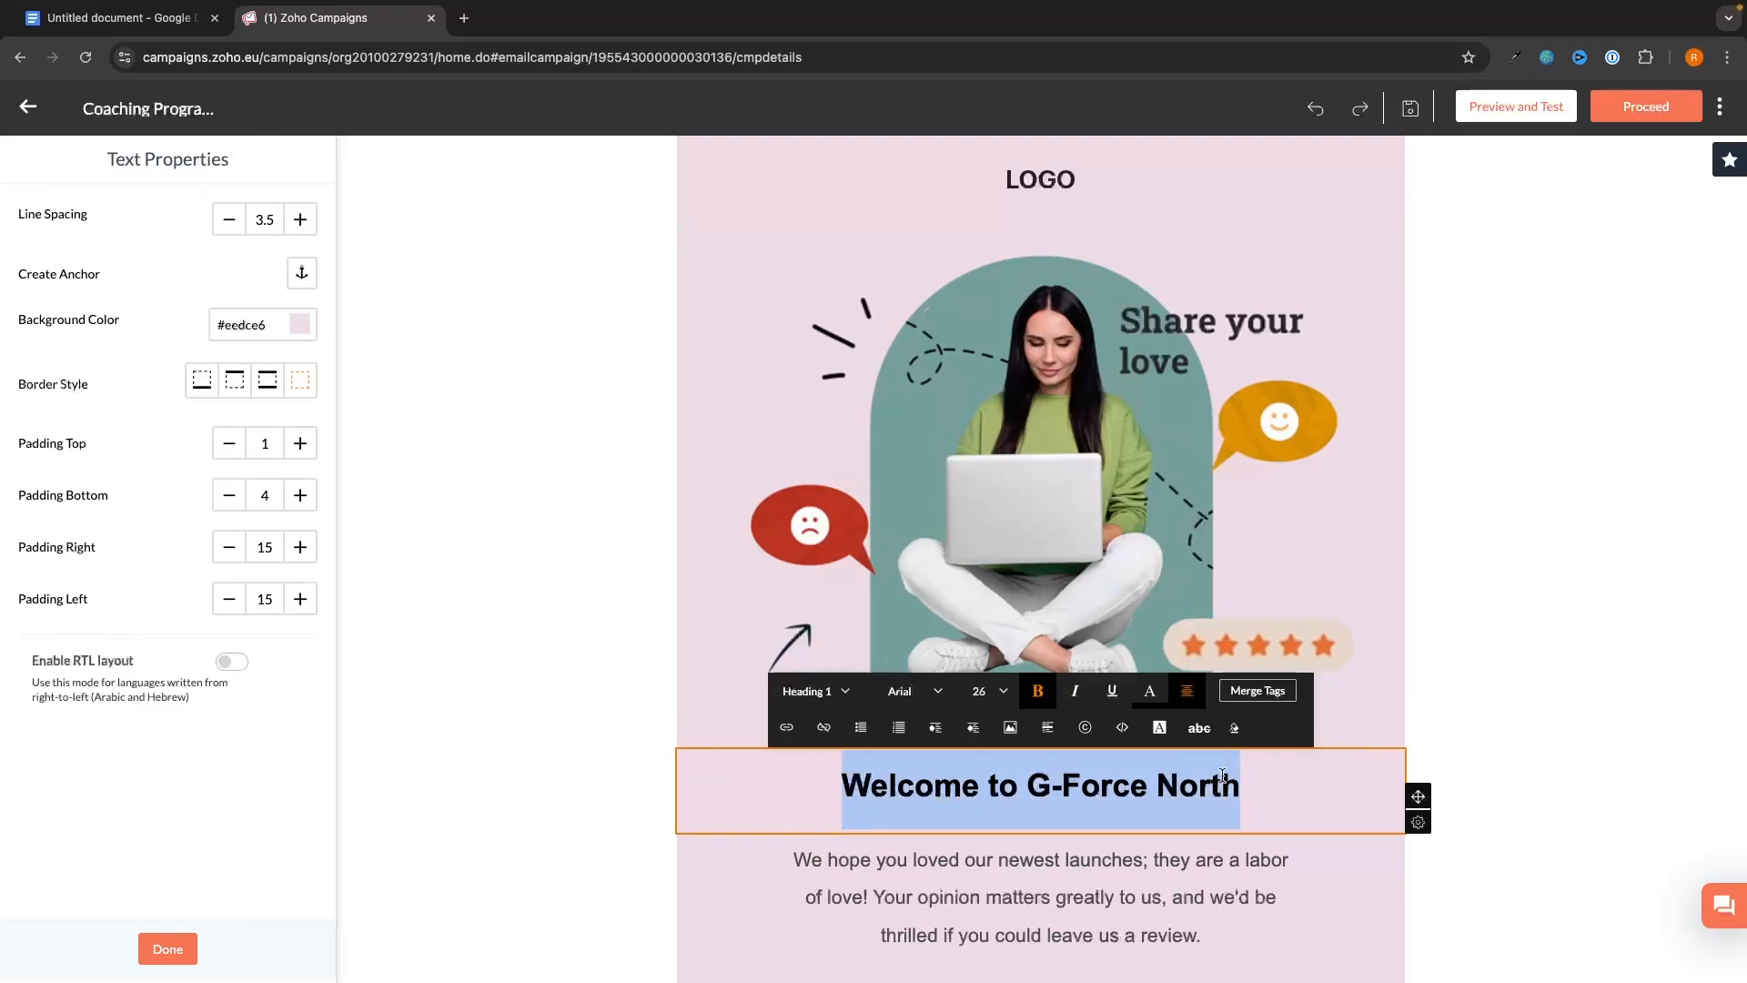
click(307, 330)
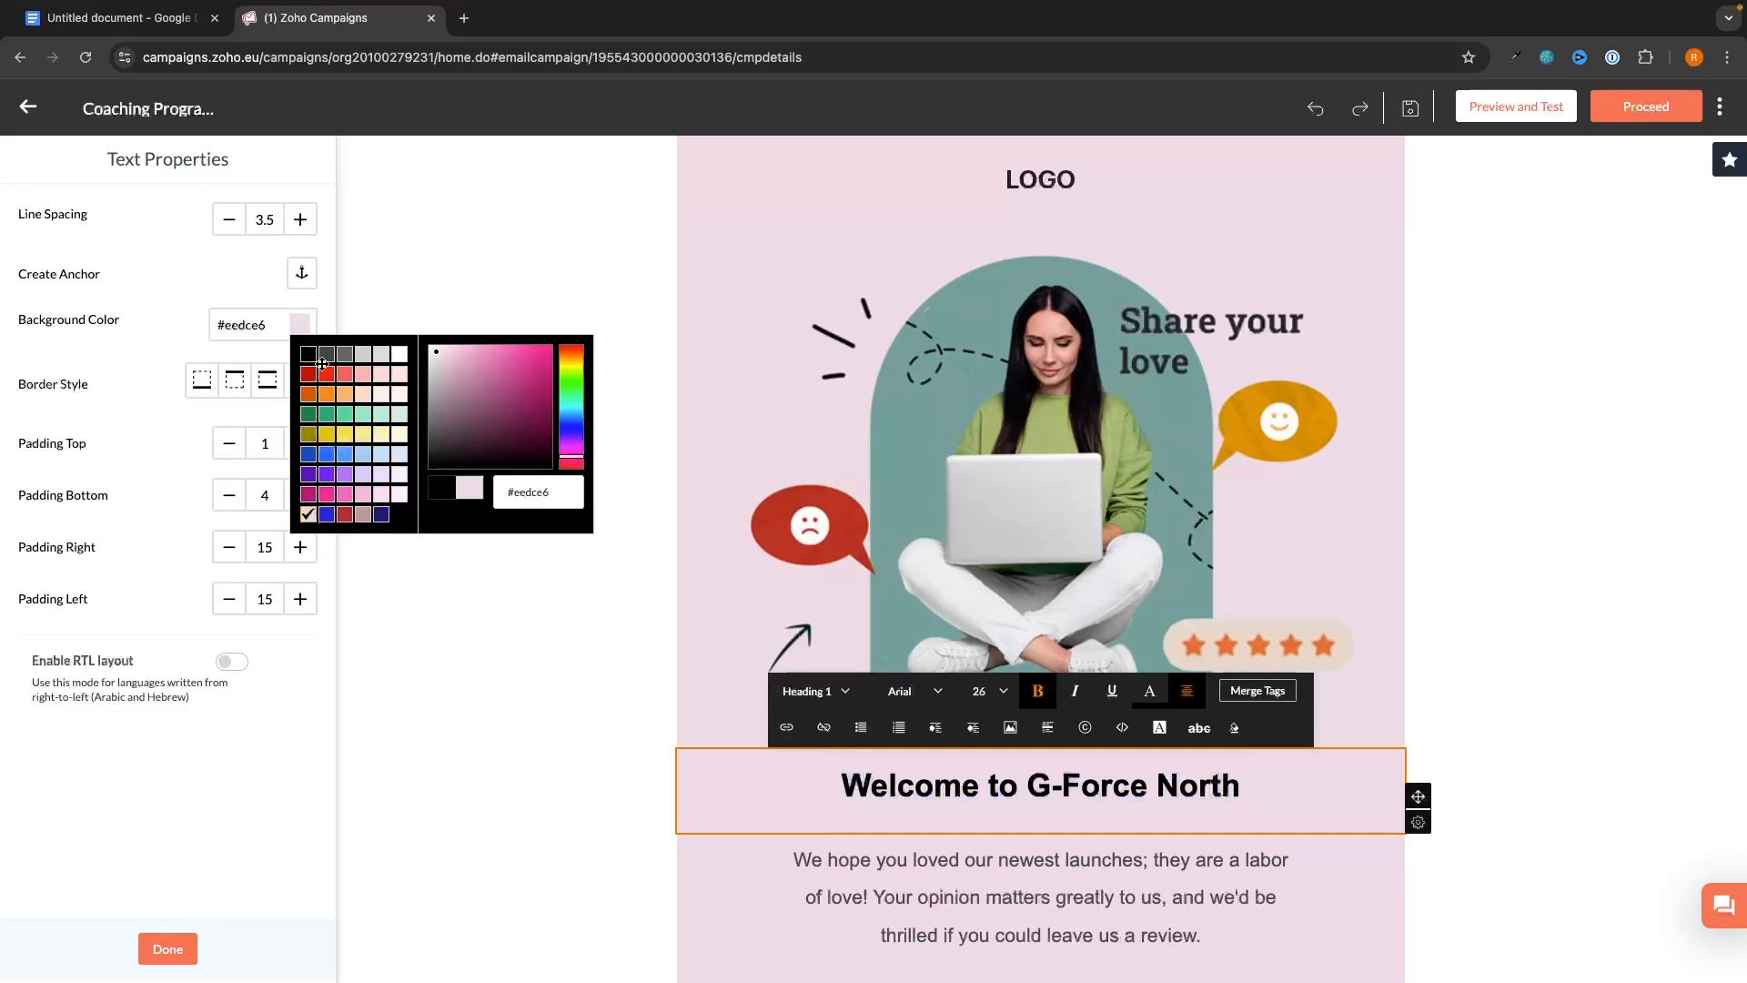
click(309, 354)
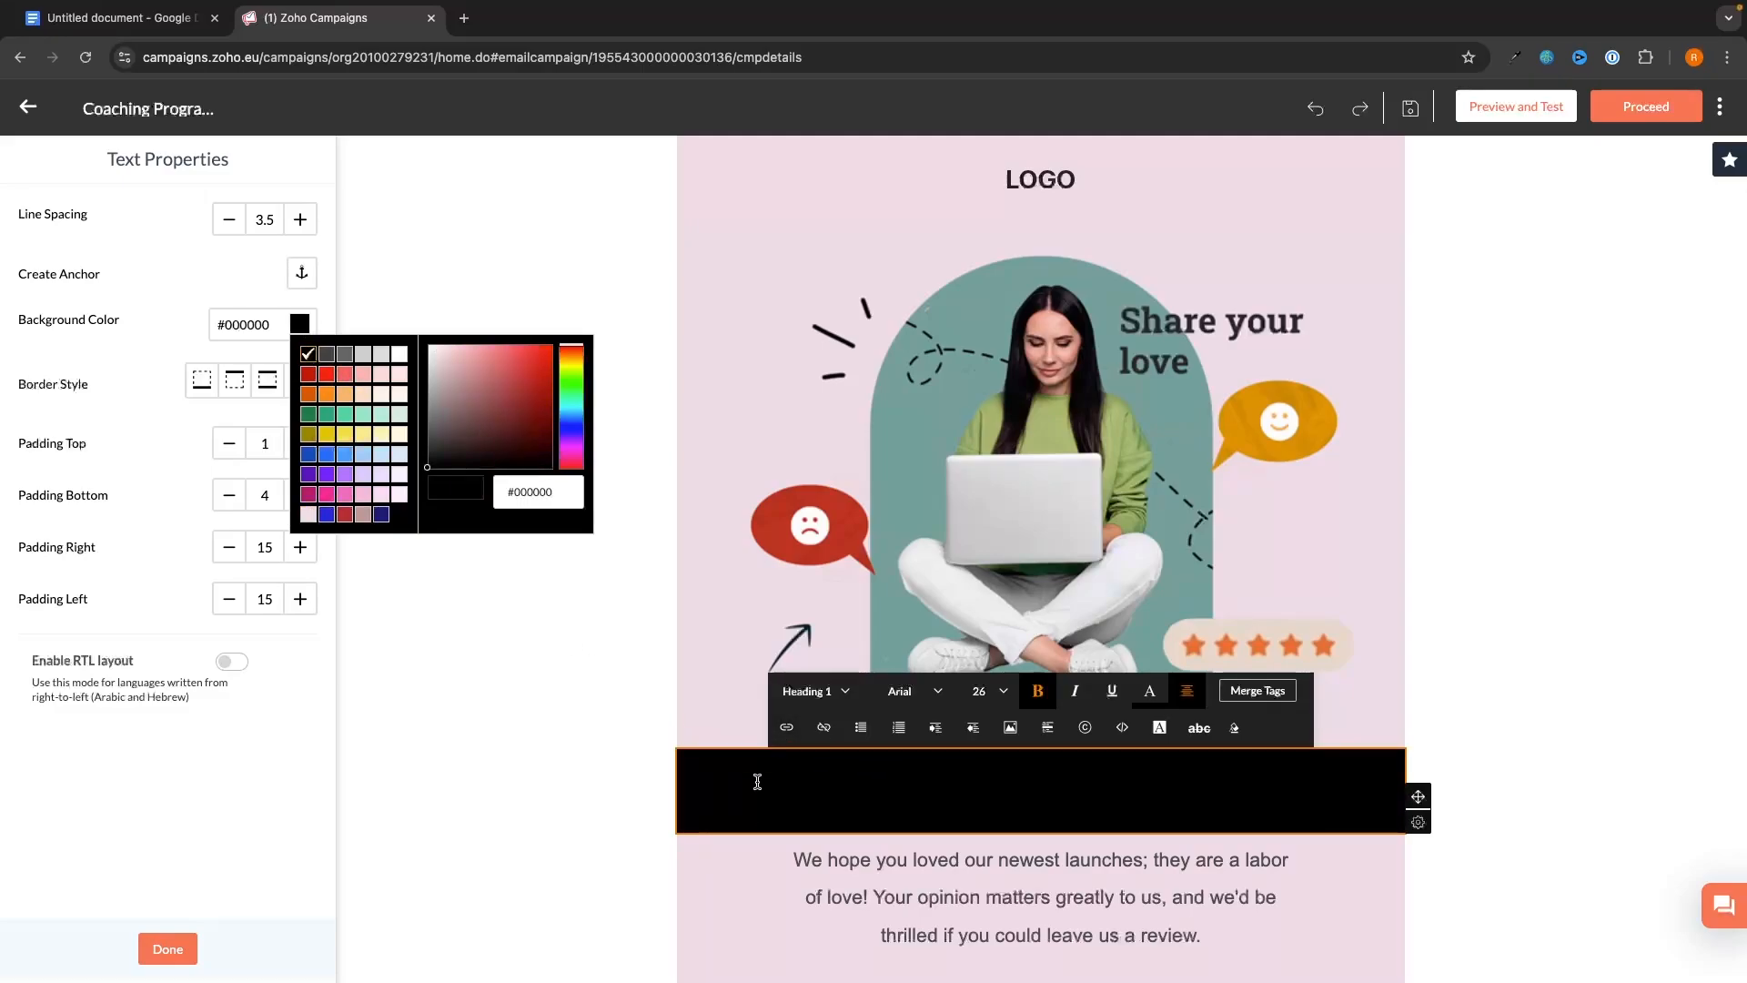
click(615, 630)
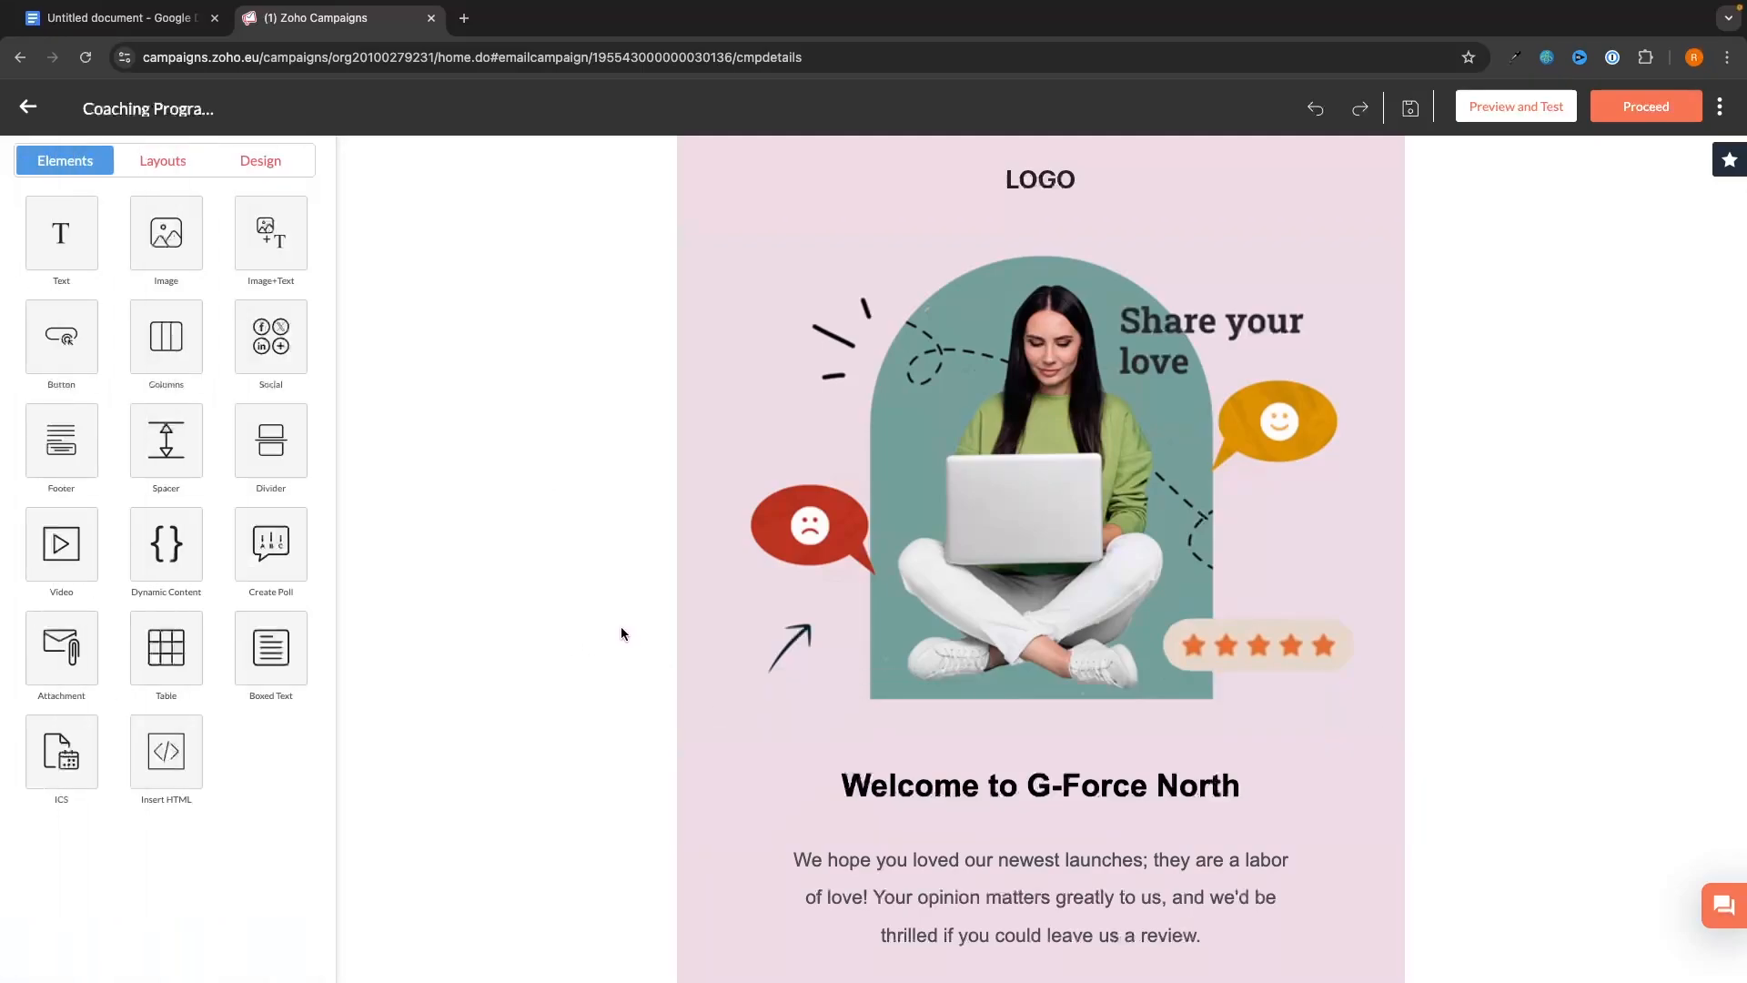
- Replace the banner picture with a man's photo uploaded from the computer
click(611, 764)
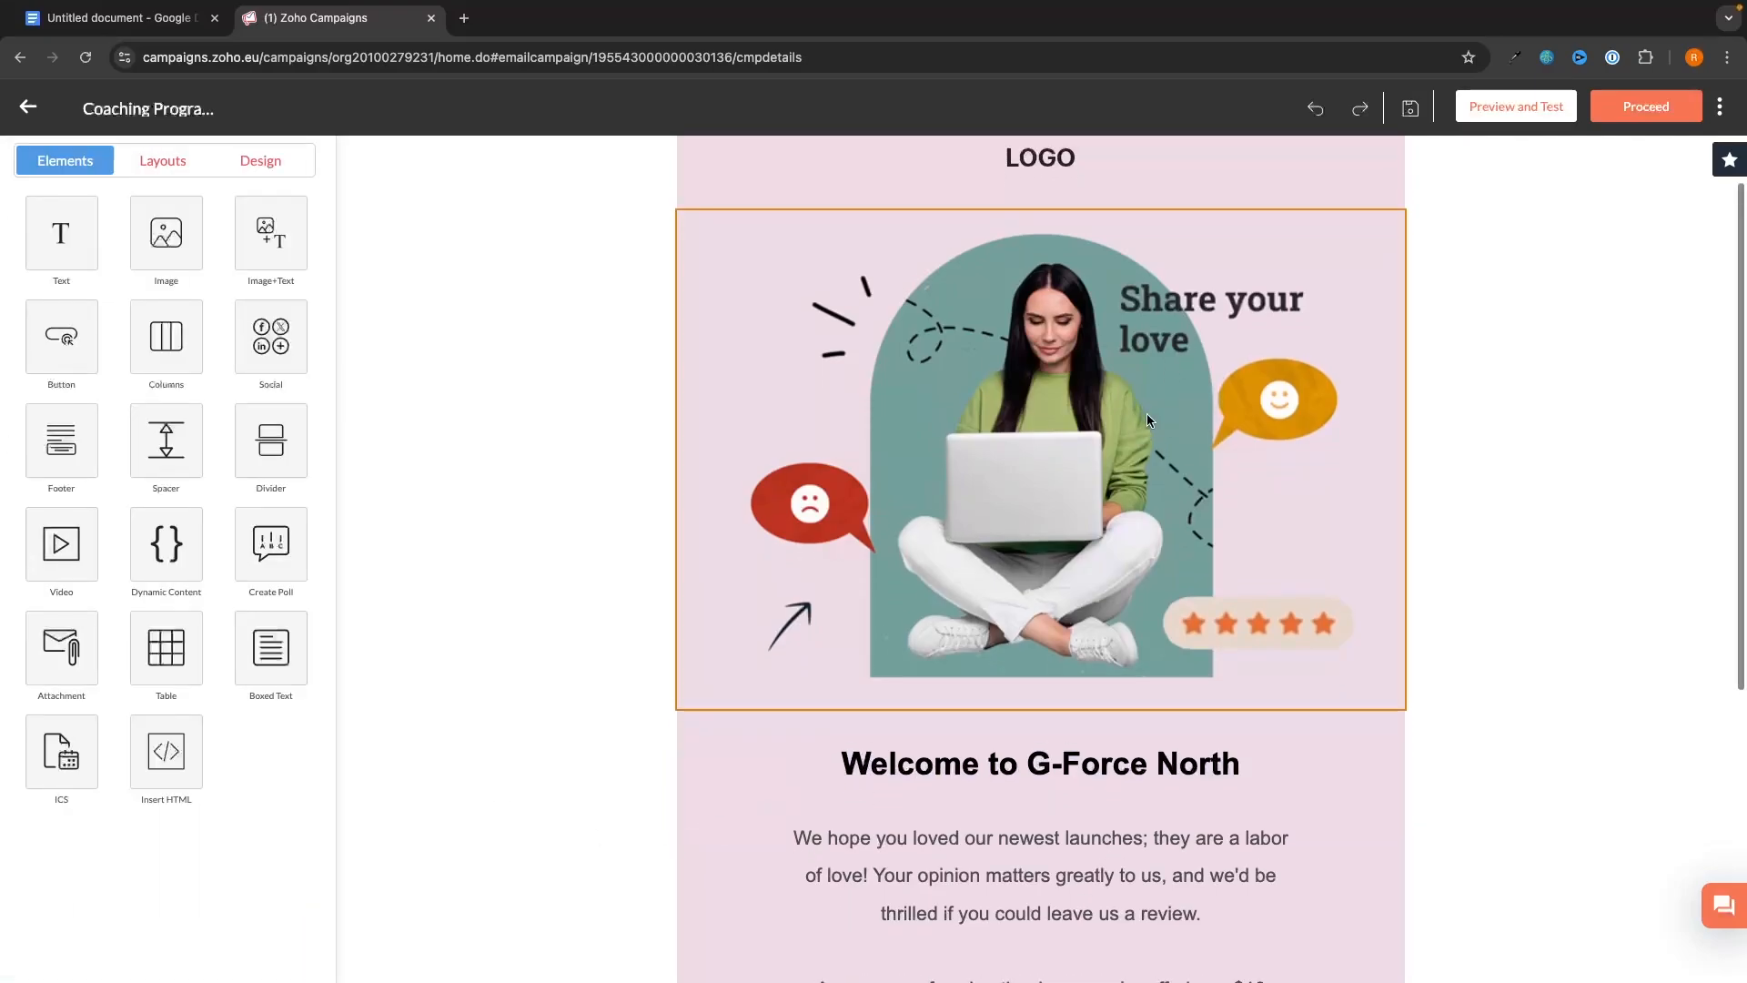
click(1029, 473)
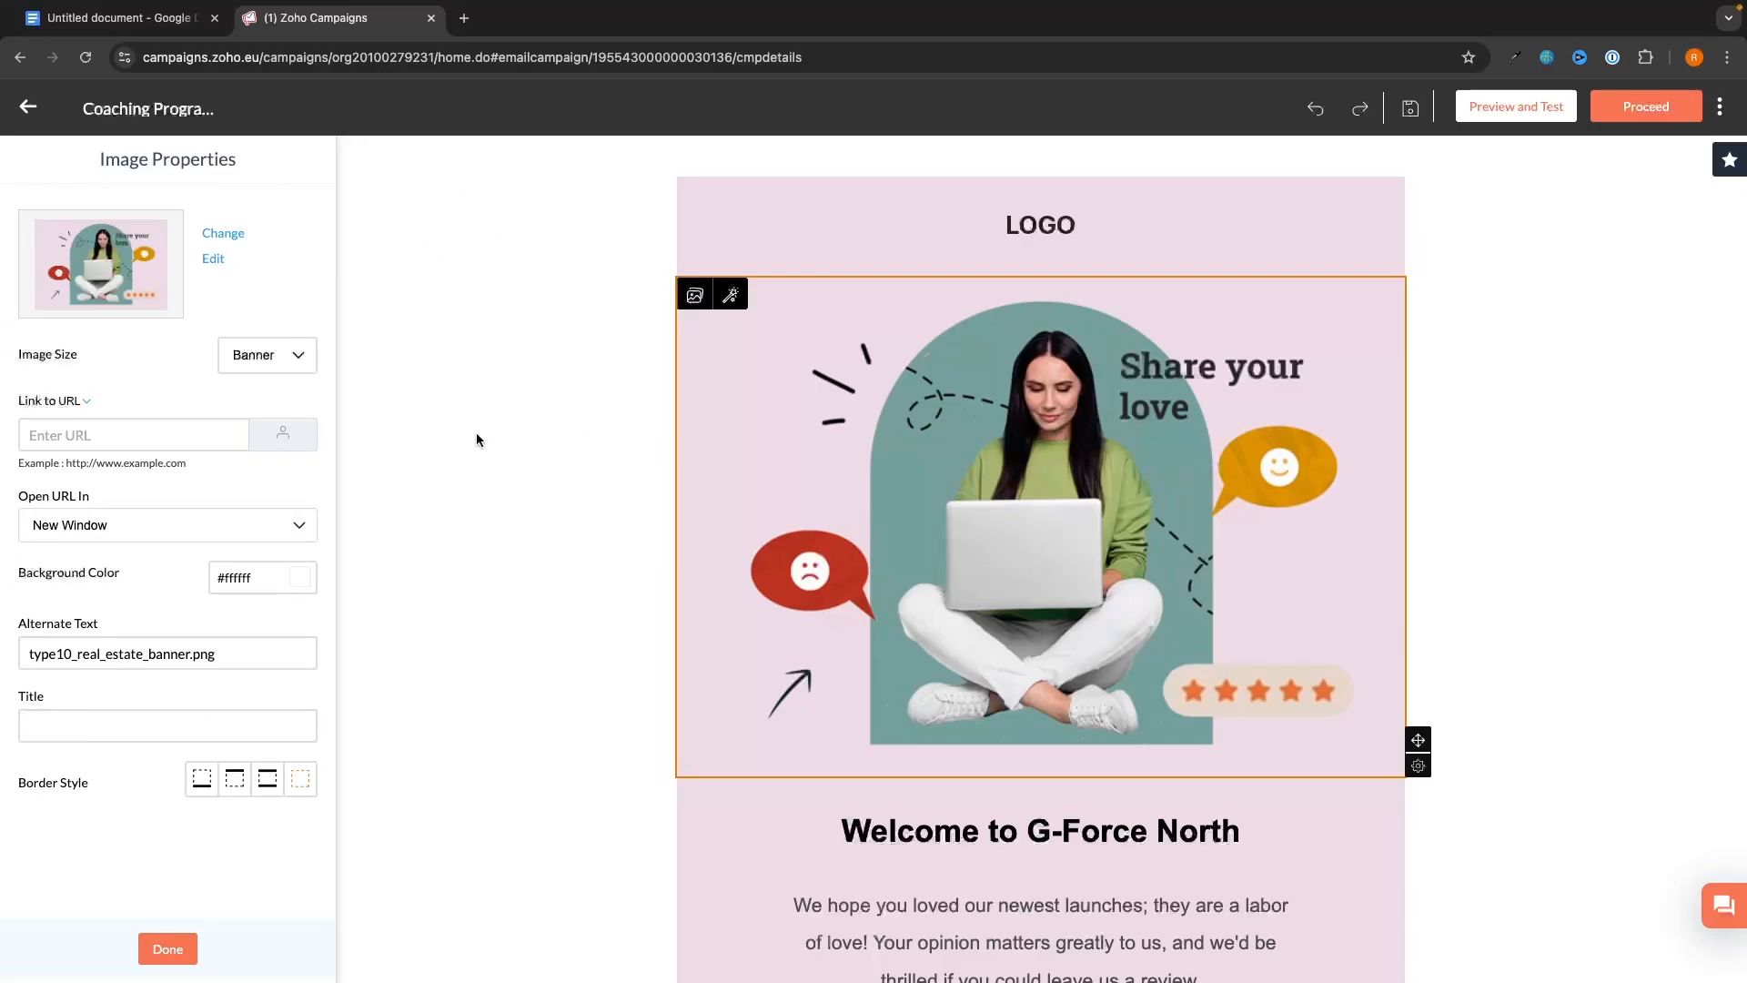
click(223, 234)
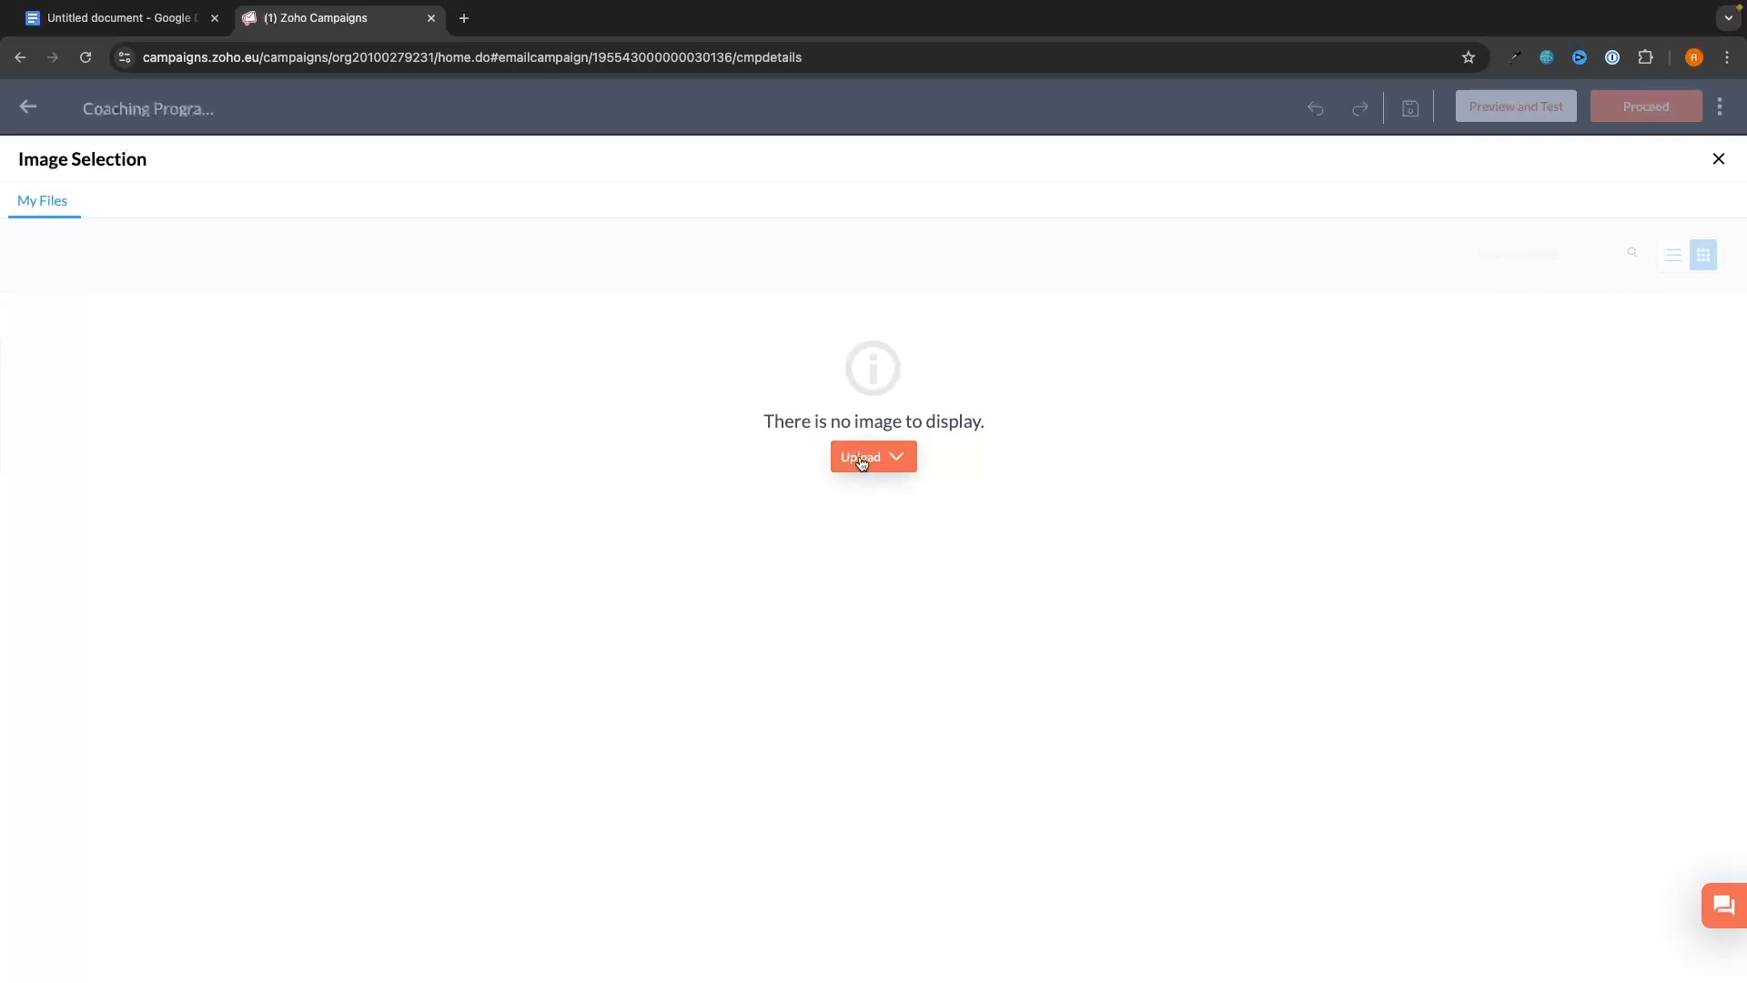
click(861, 461)
click(888, 494)
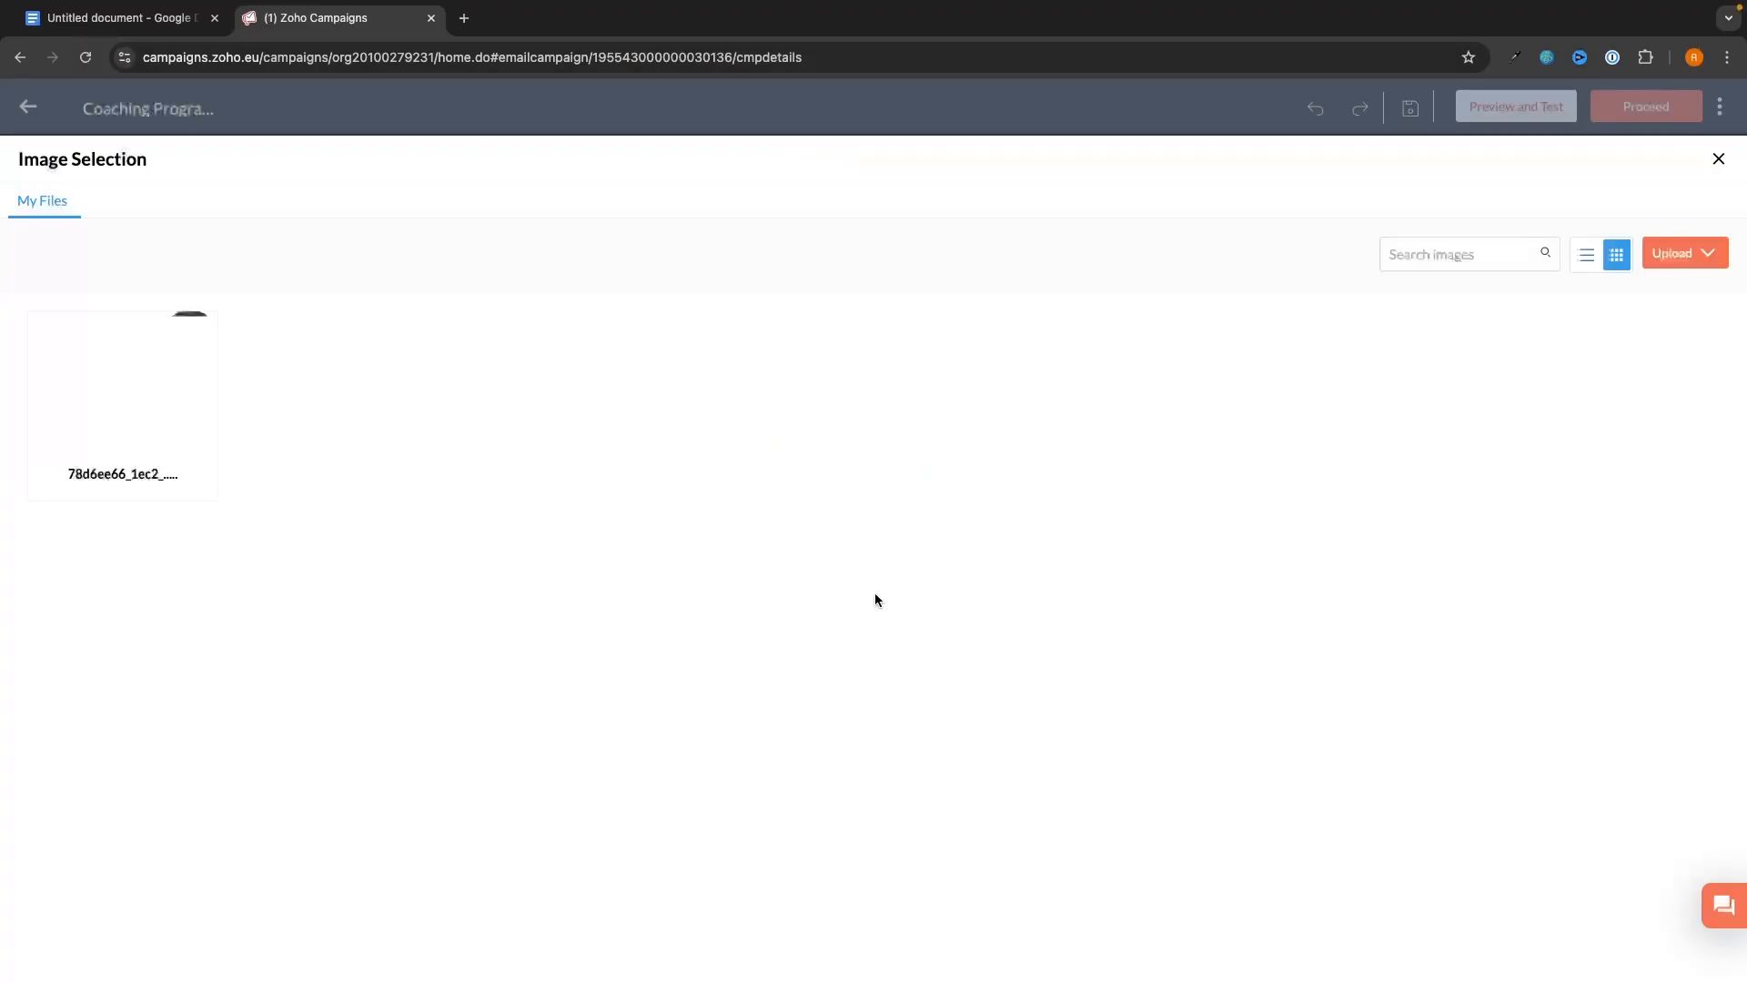
mouse_move(177, 342)
click(153, 444)
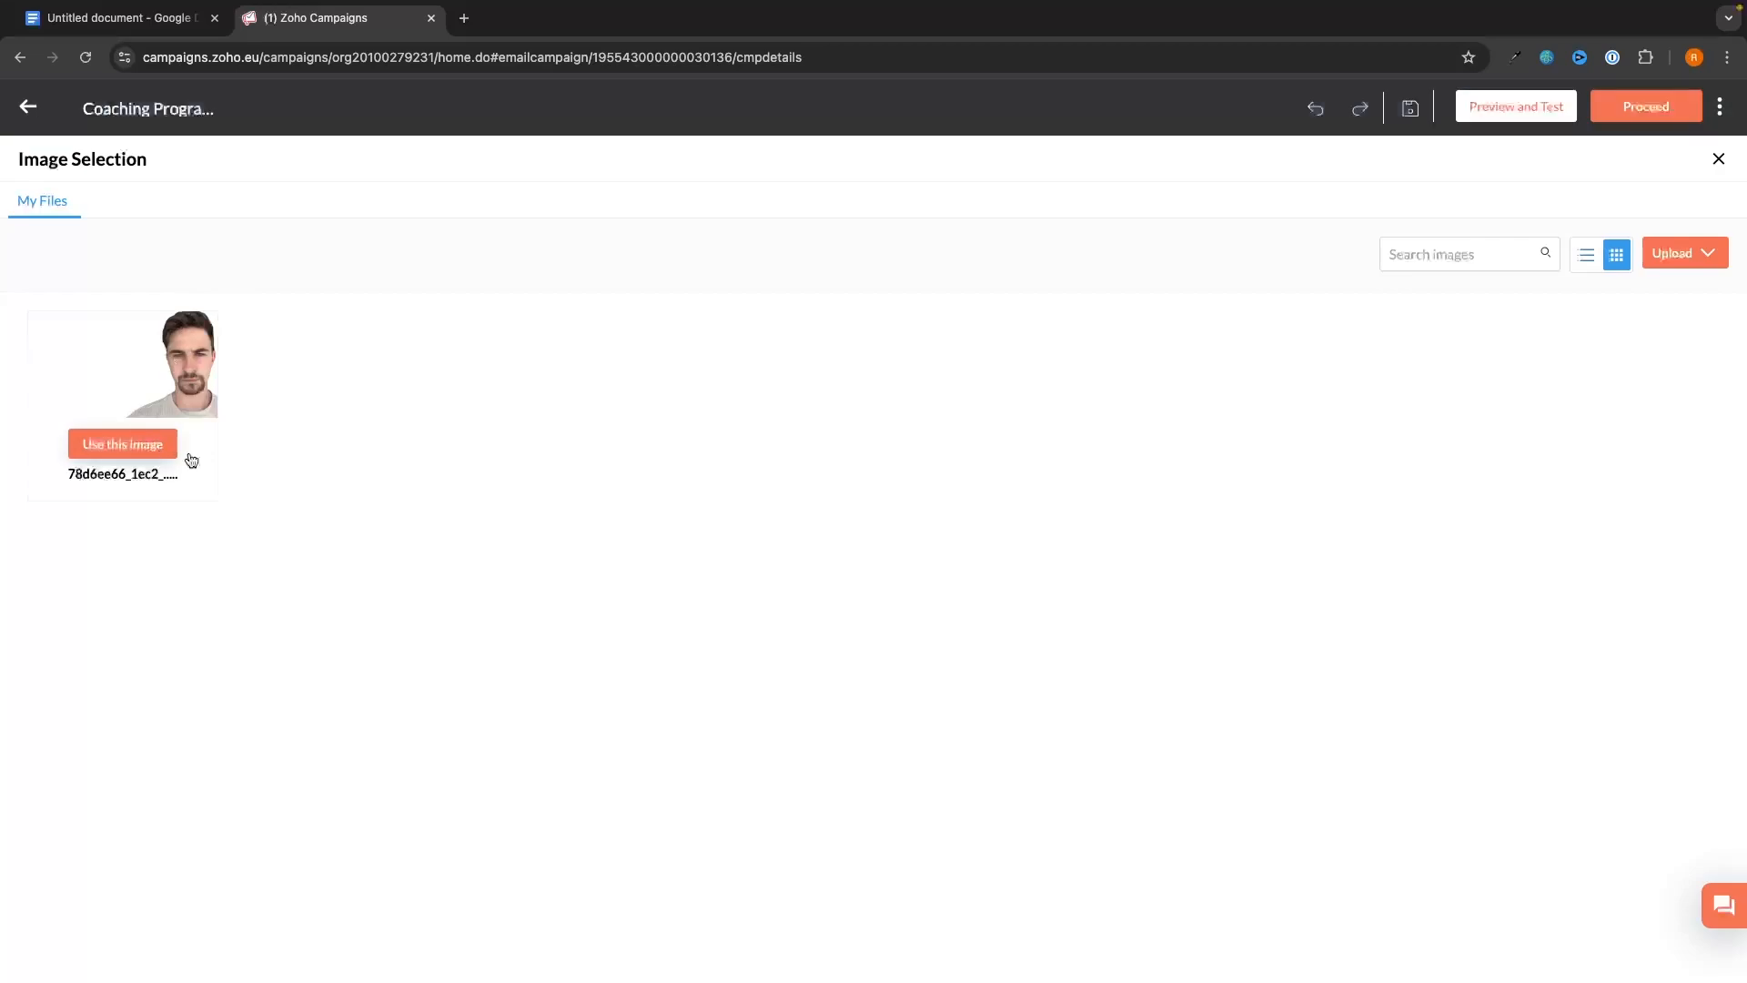
- Shift the photo left in the Image Editor to centre it, then save
mouse_move(1373, 469)
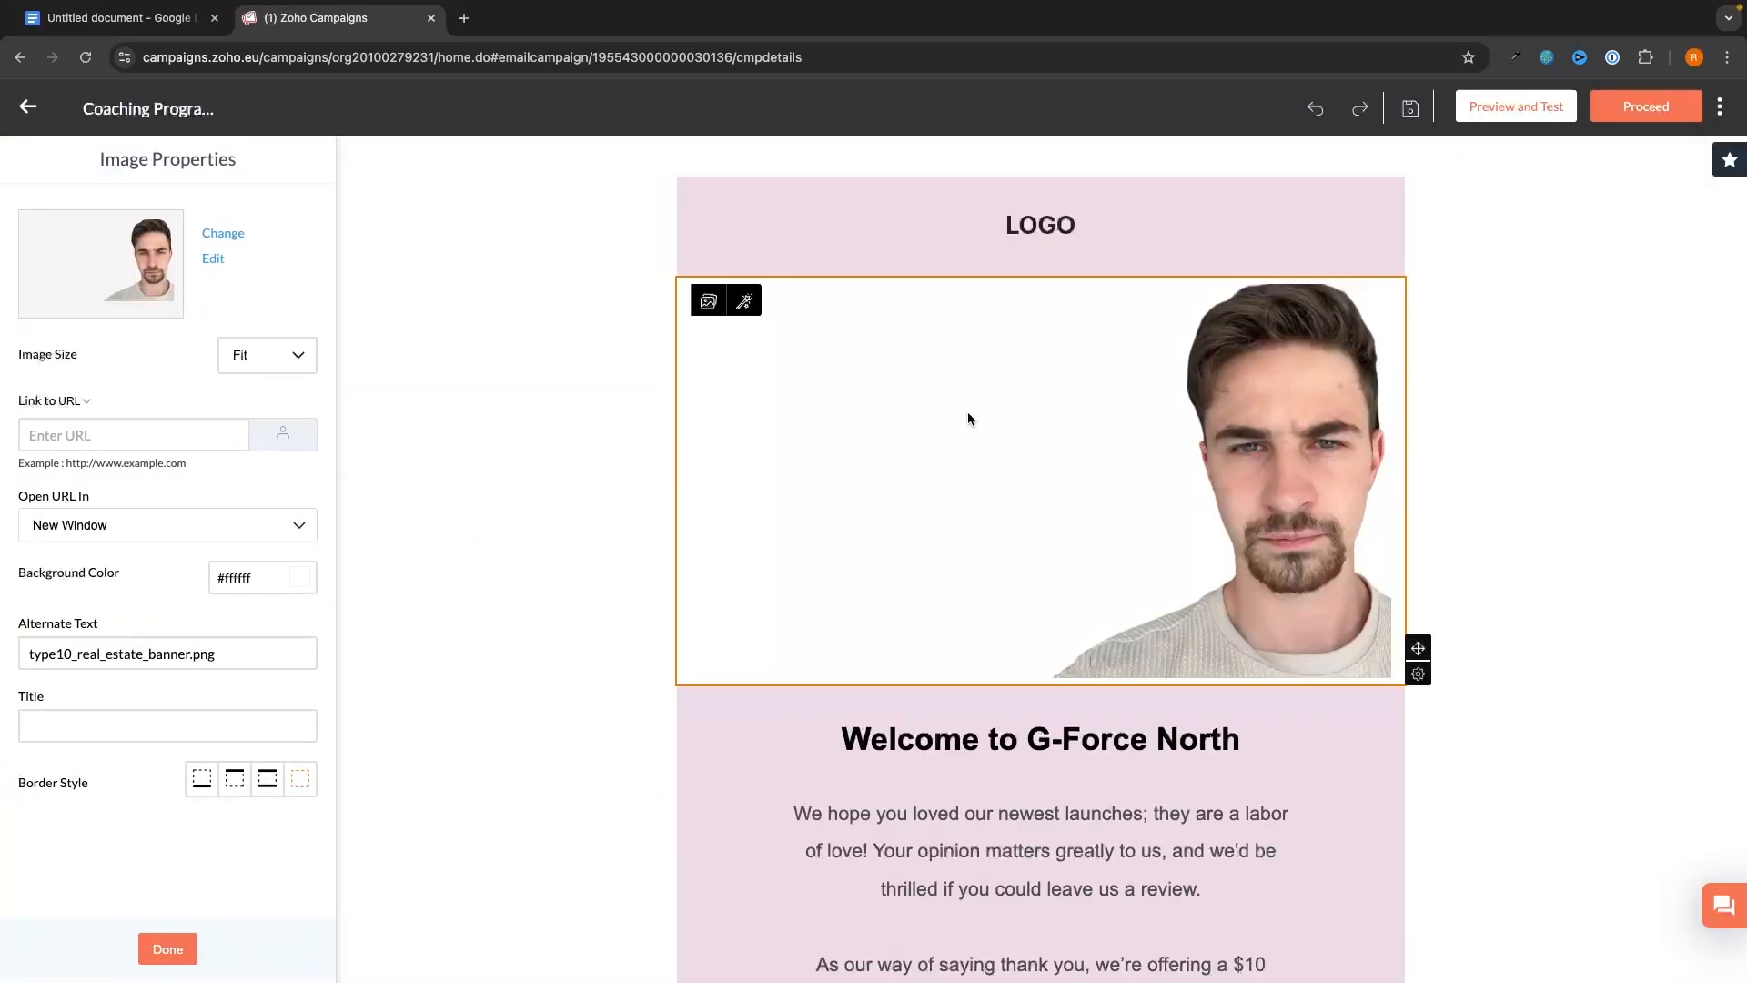
click(744, 302)
mouse_move(1042, 379)
mouse_down()
mouse_move(963, 379)
mouse_move(1033, 380)
mouse_up()
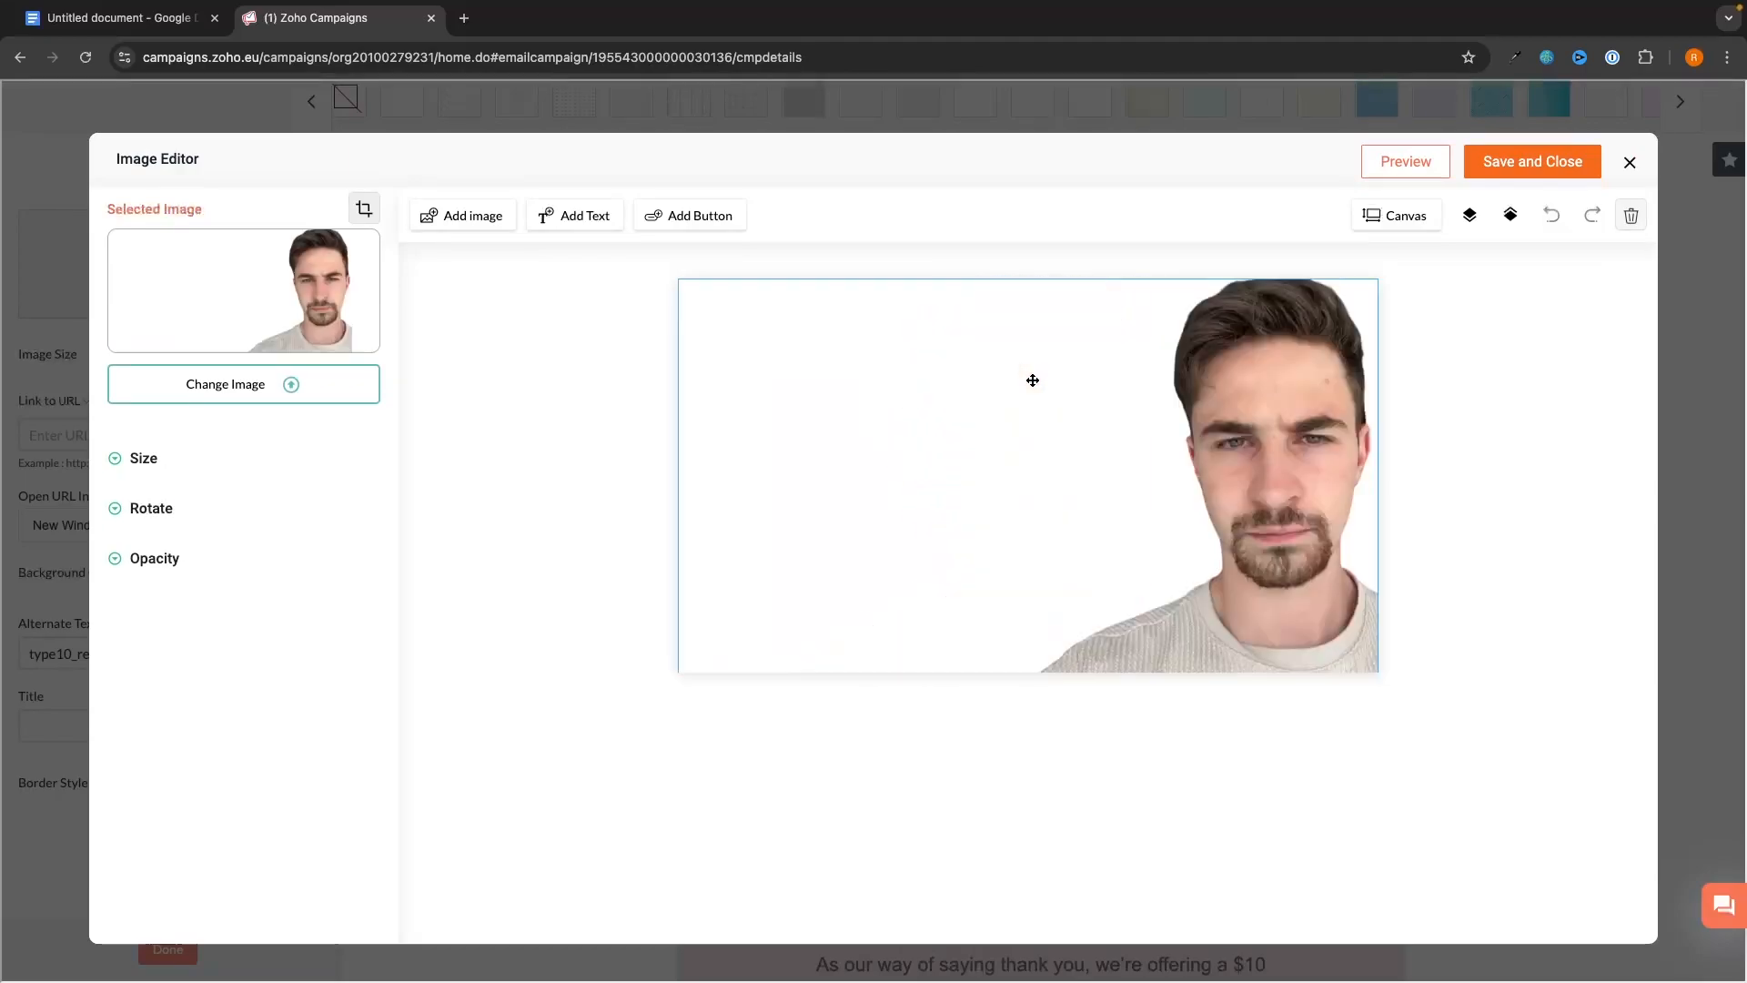
drag(1253, 440, 1028, 440)
click(1507, 167)
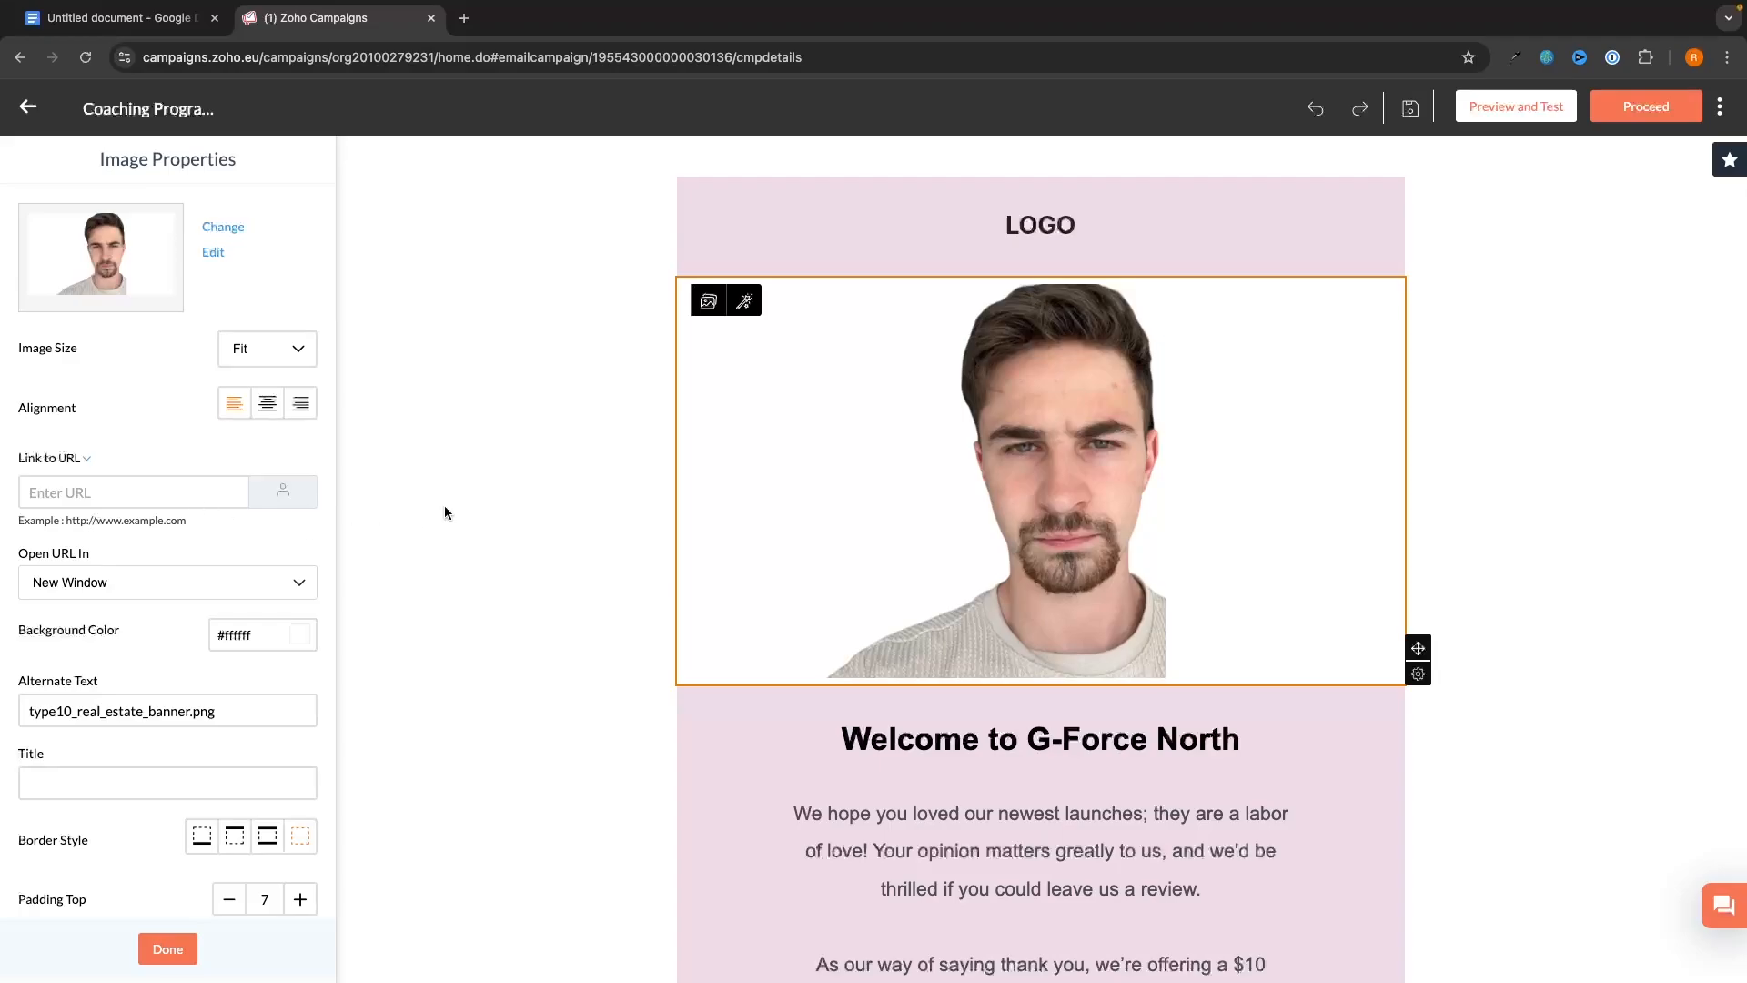
click(526, 478)
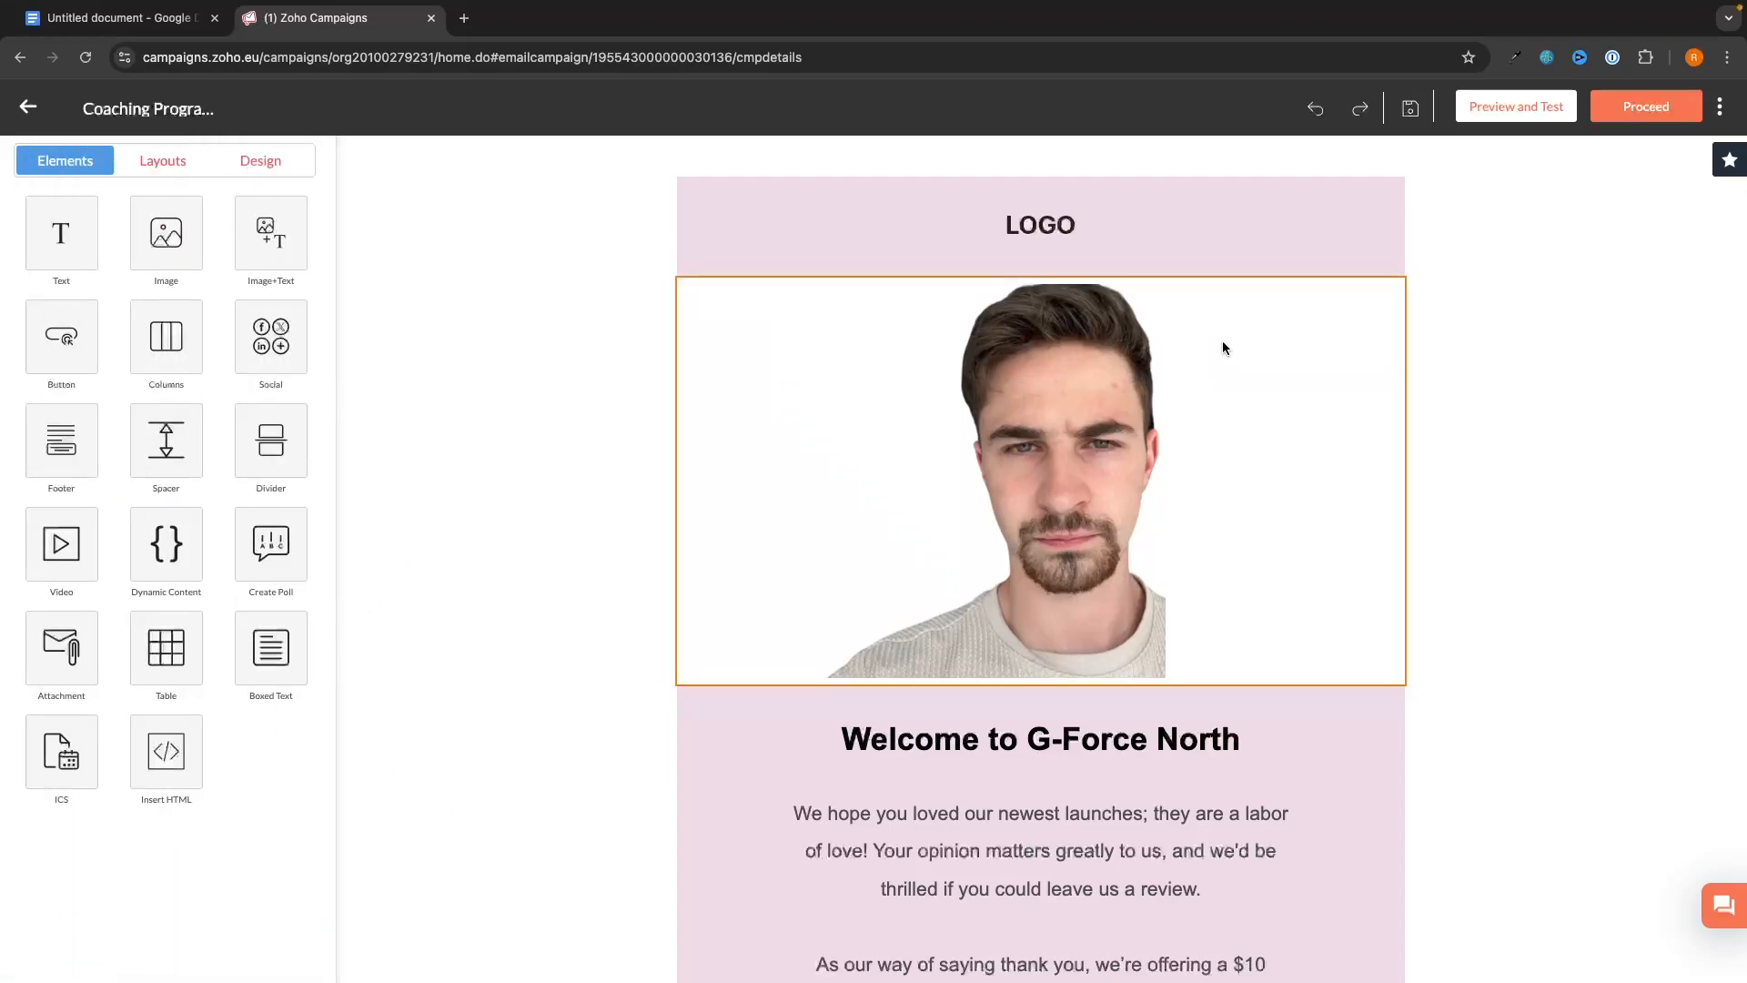
- Undo the image changes back to the original banner picture
click(1315, 109)
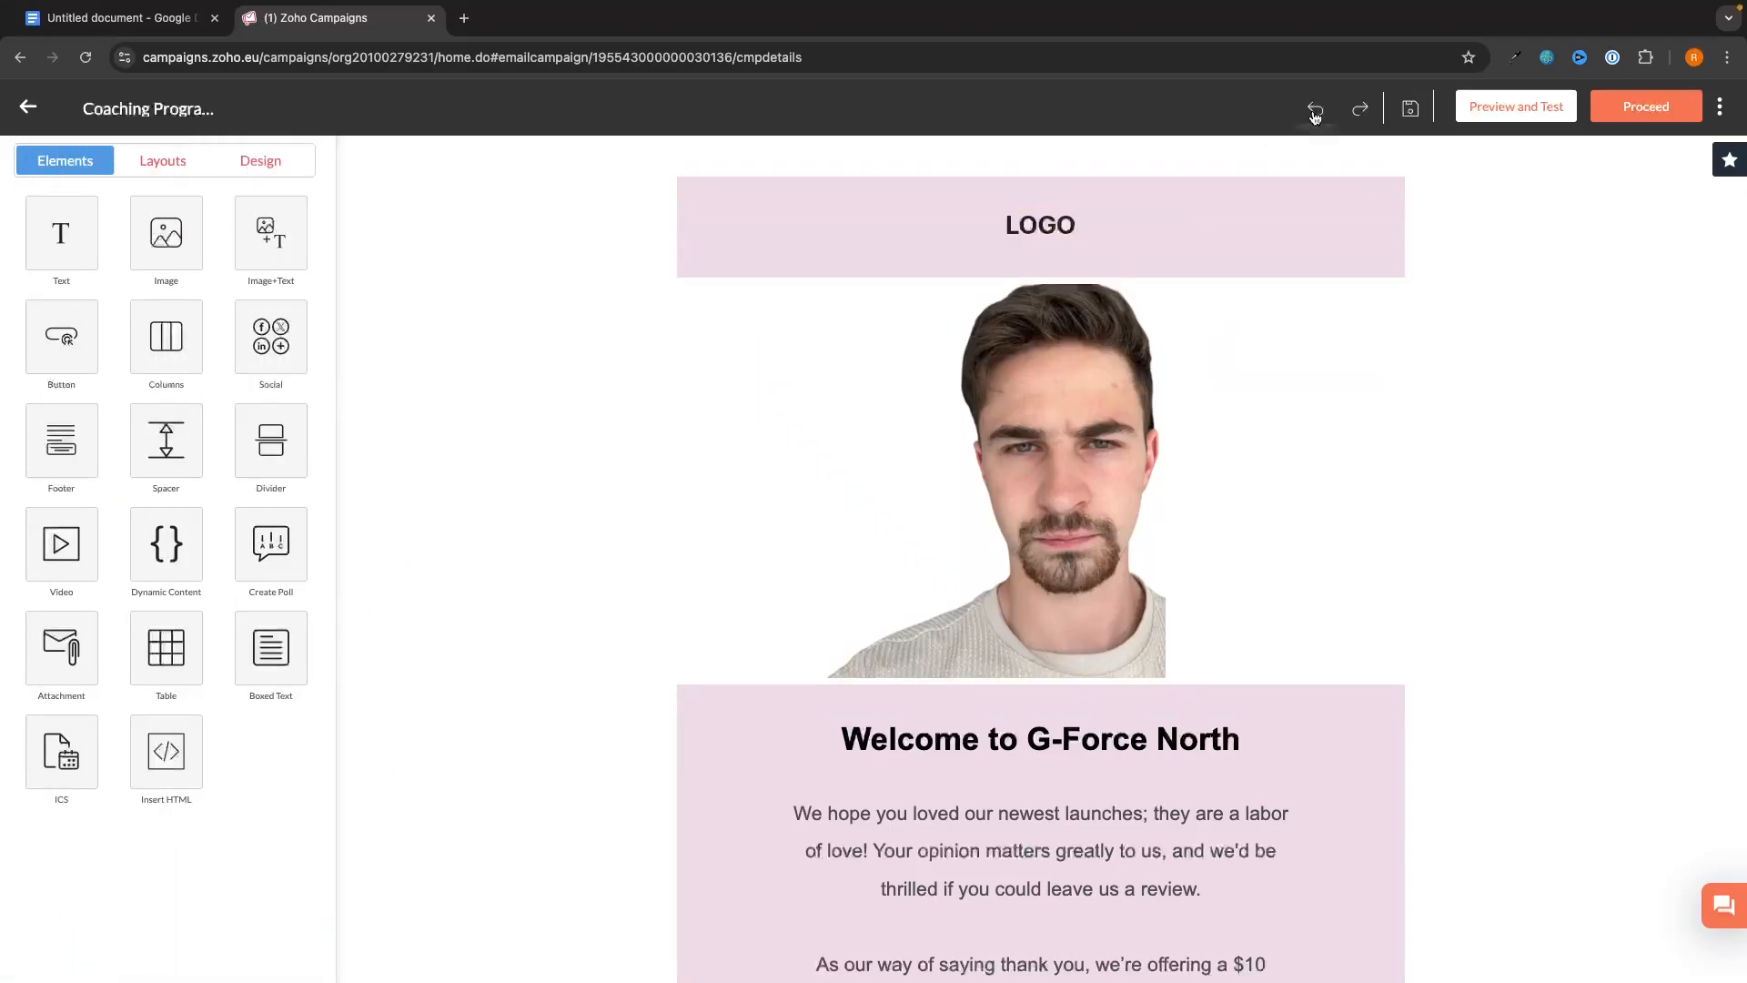
click(1315, 109)
click(1315, 110)
click(1315, 109)
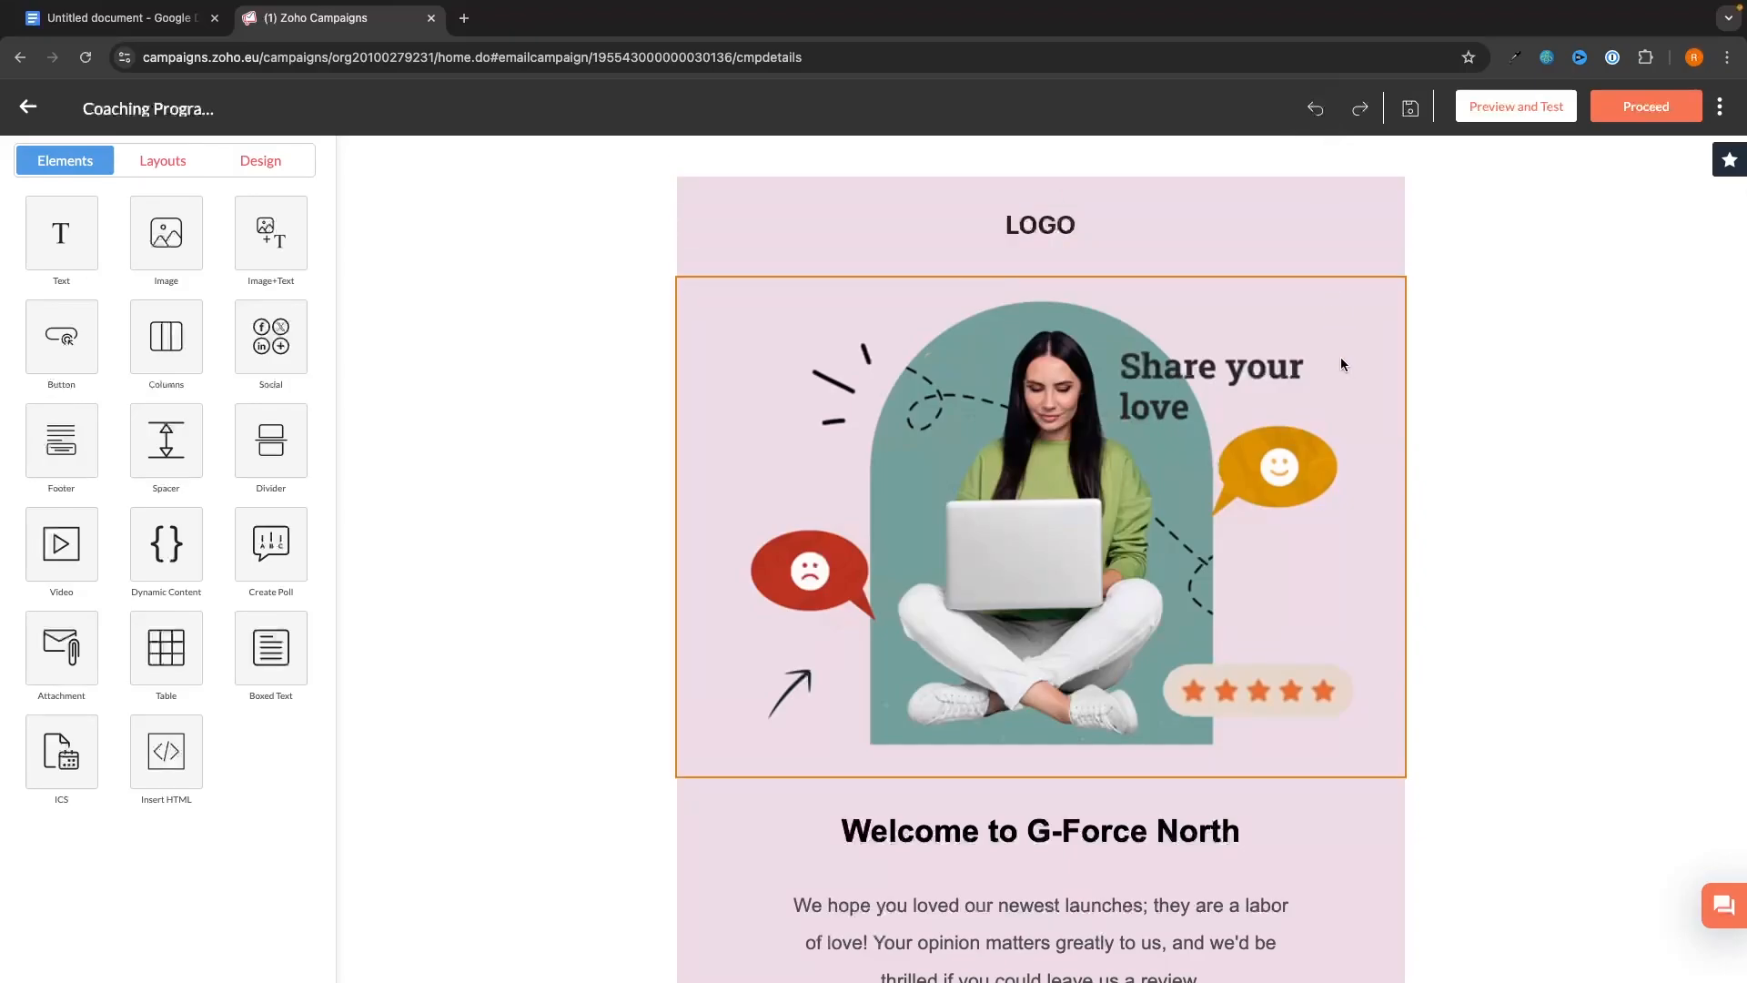
- Replace the top LOGO image with the uploaded blue arrow logo
click(1058, 228)
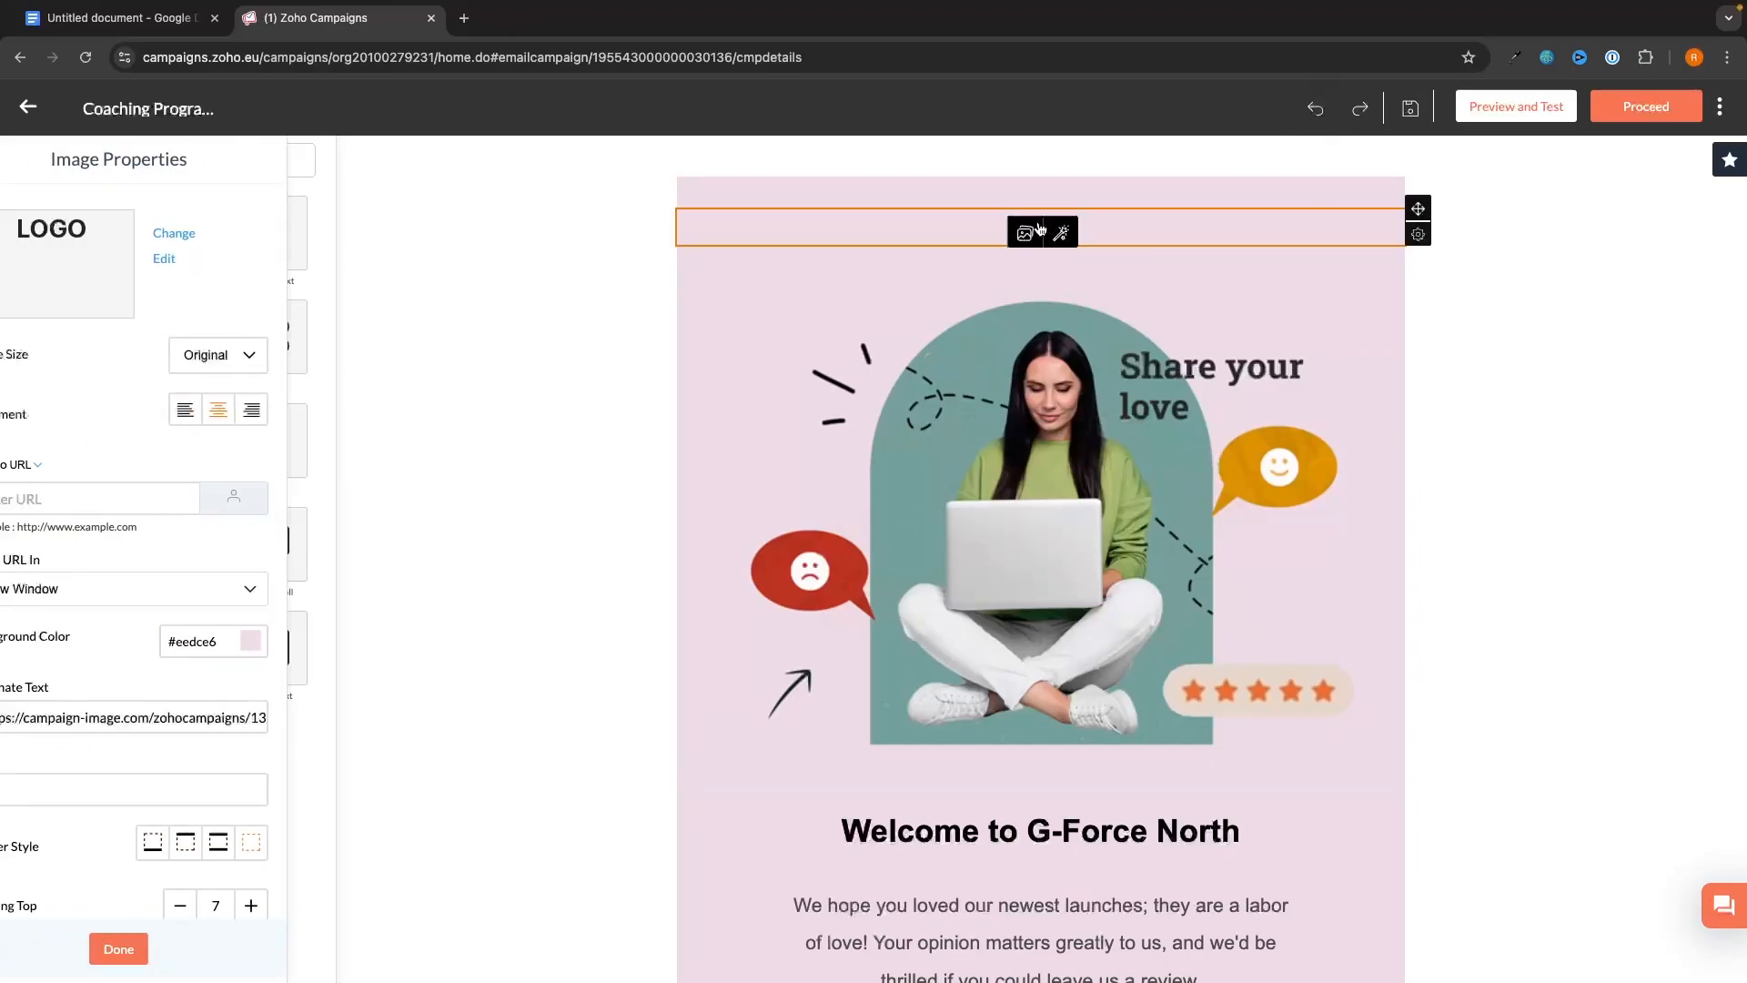
click(223, 233)
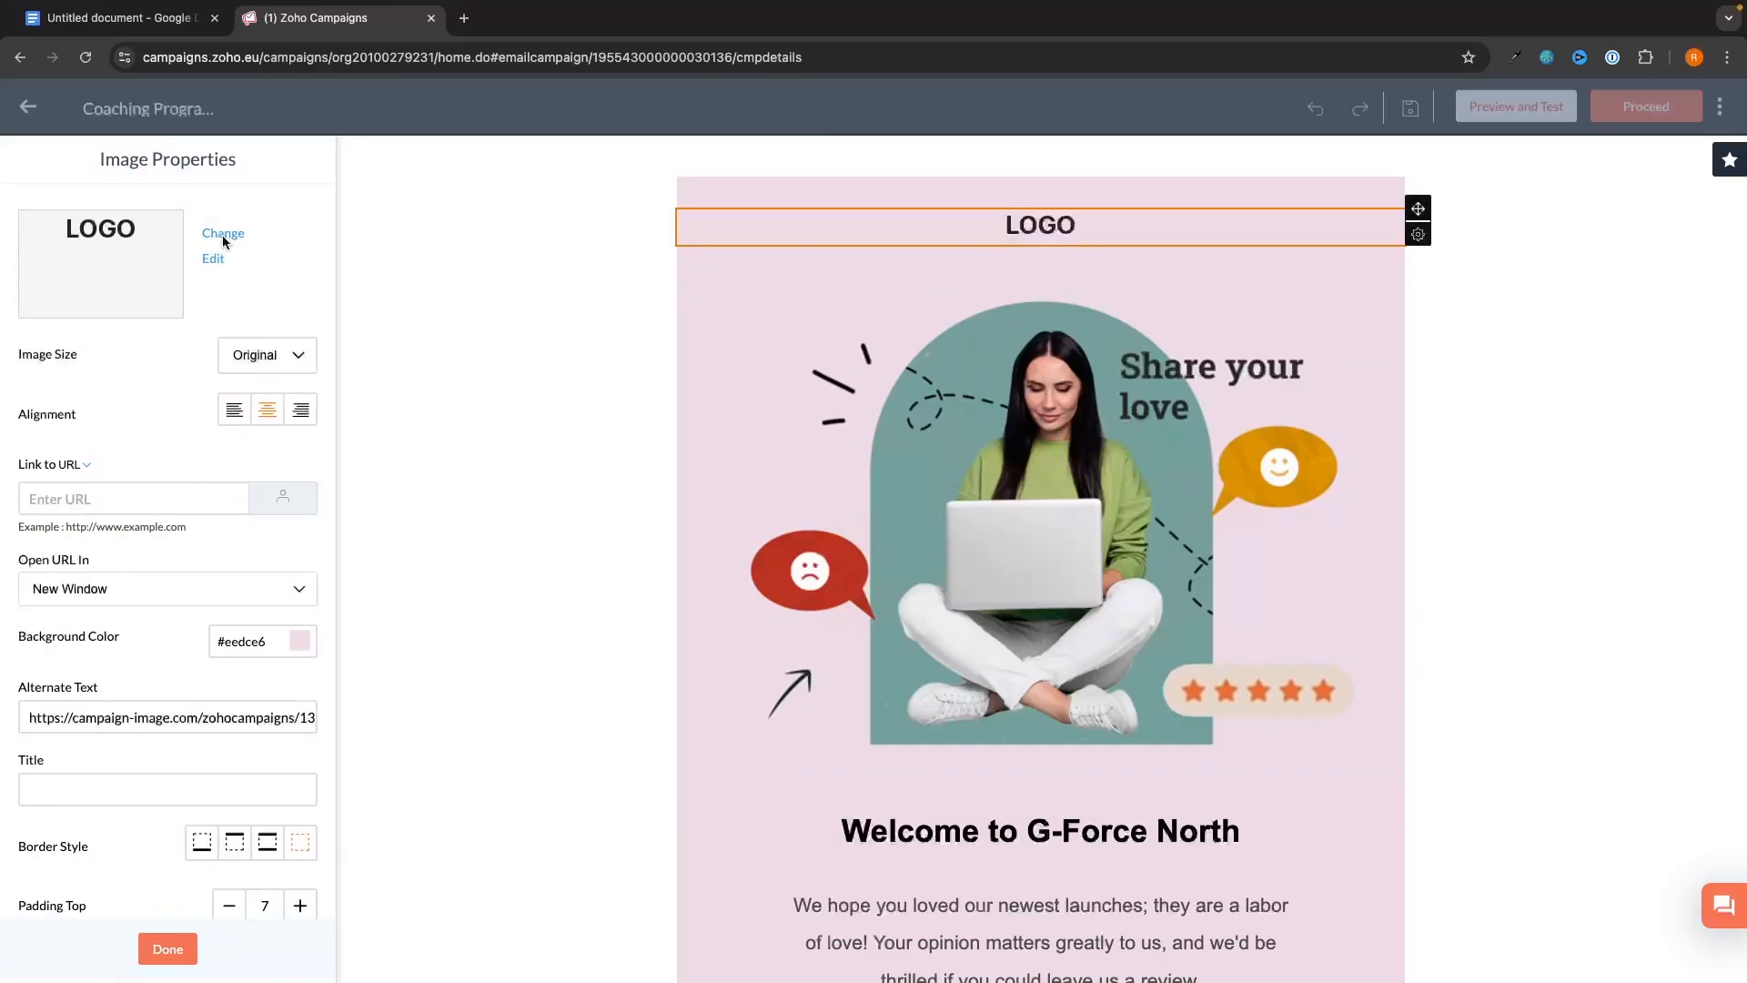
click(1669, 264)
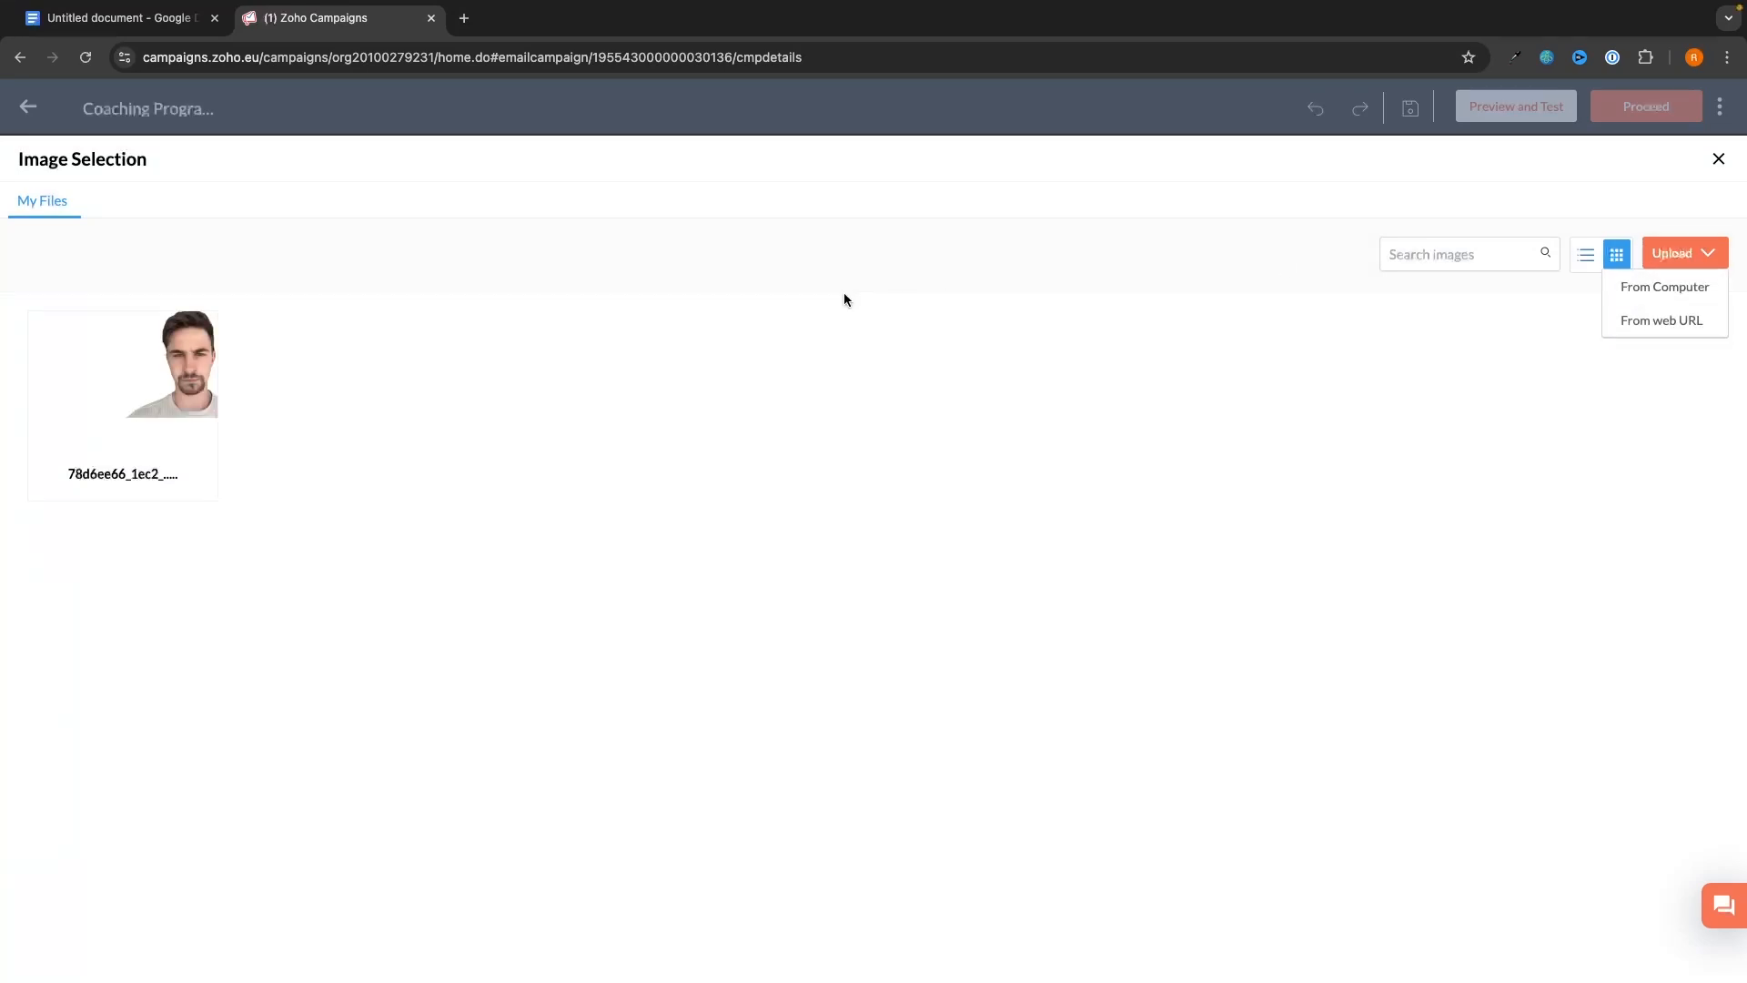
click(1675, 293)
scroll(730, 557, down, 3)
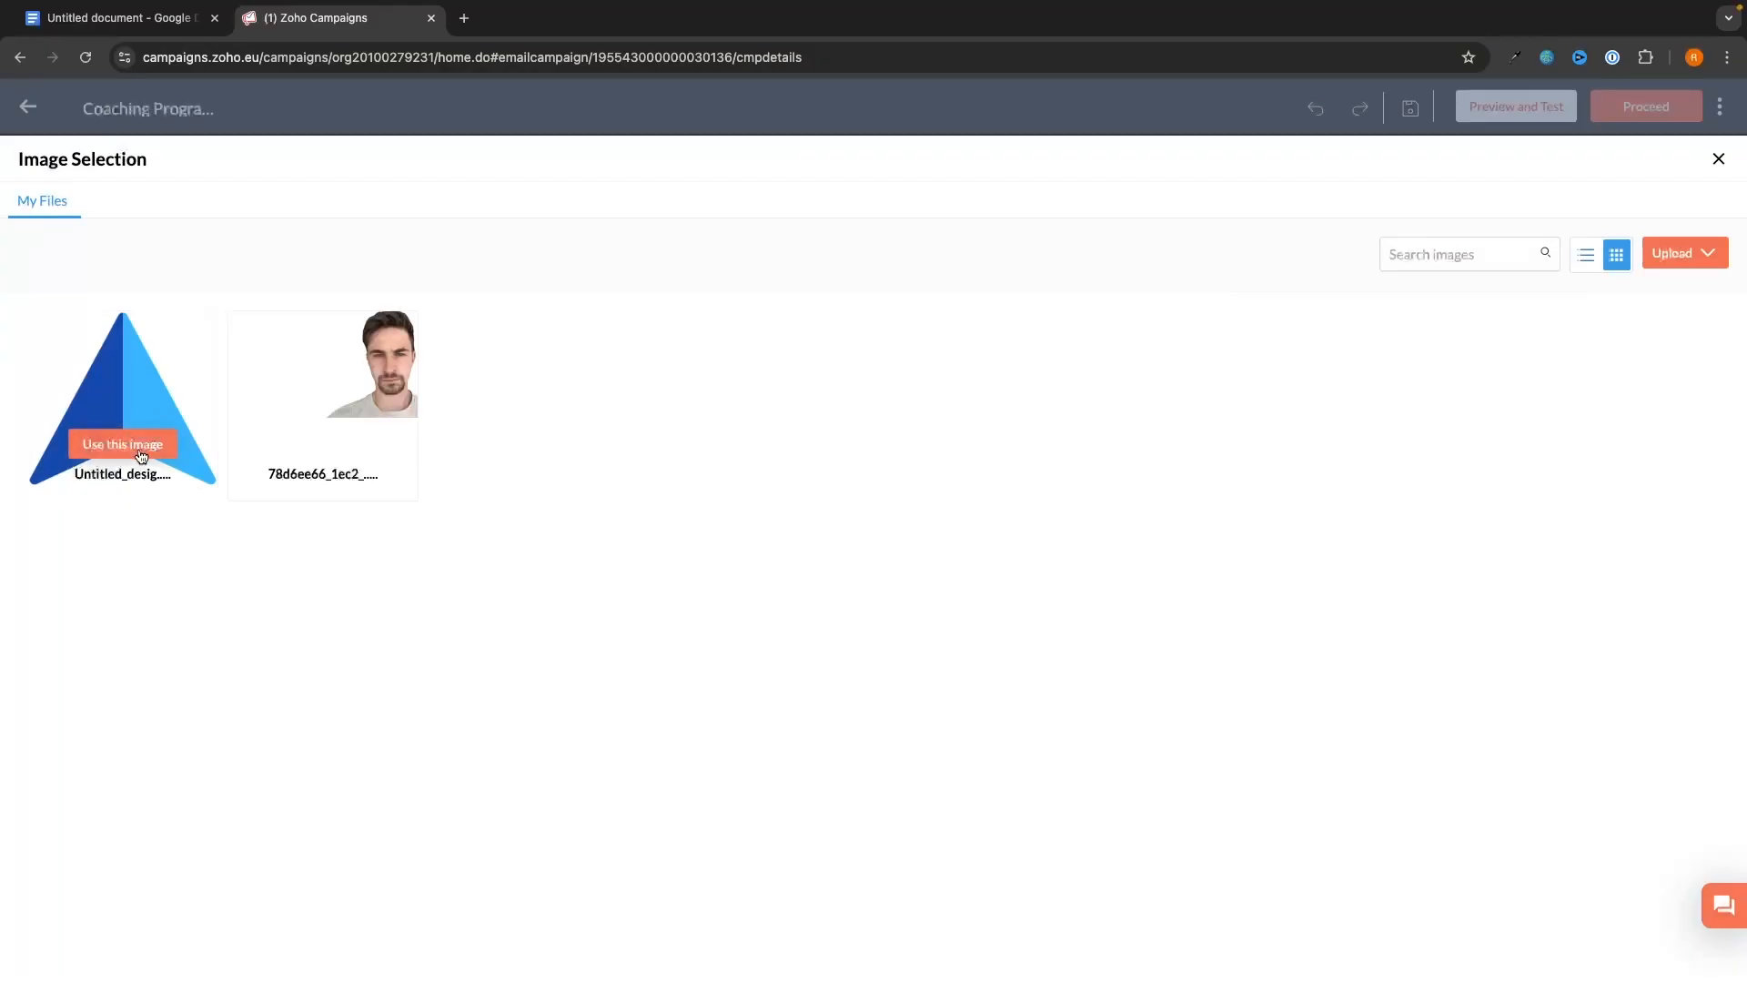
click(141, 446)
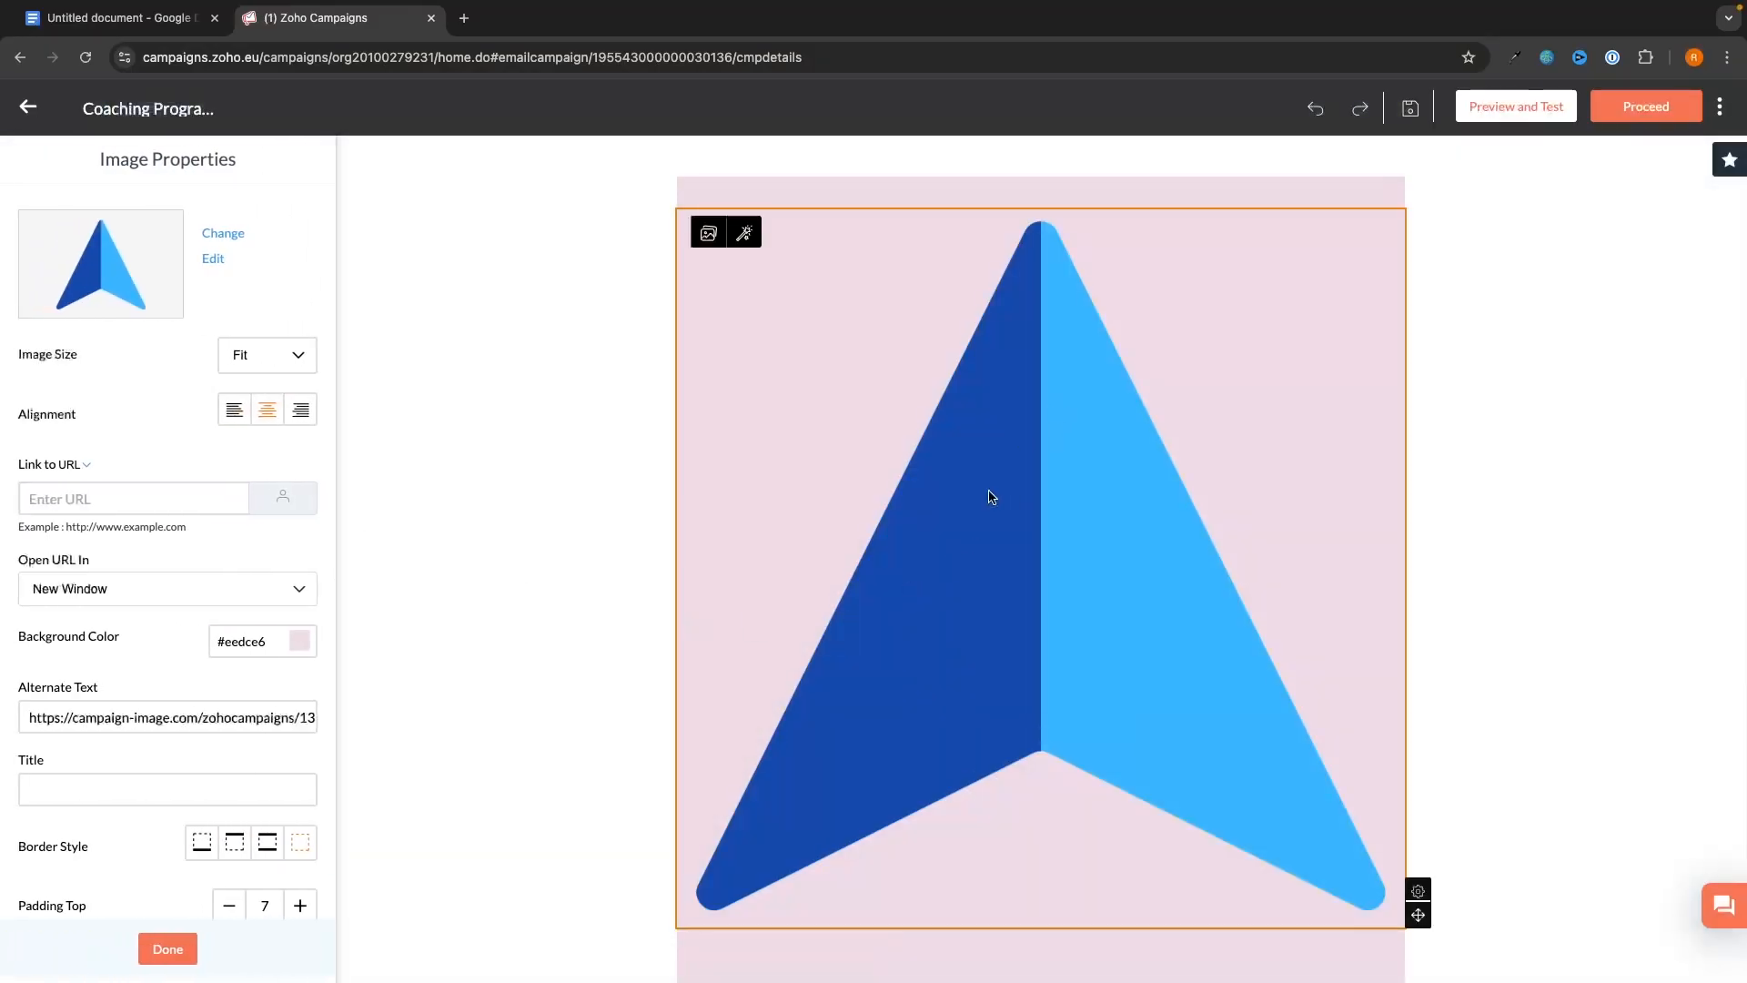
- Set the logo to Custom size, shrink it to about 164 by 173, and centre it
scroll(1081, 725, down, 1)
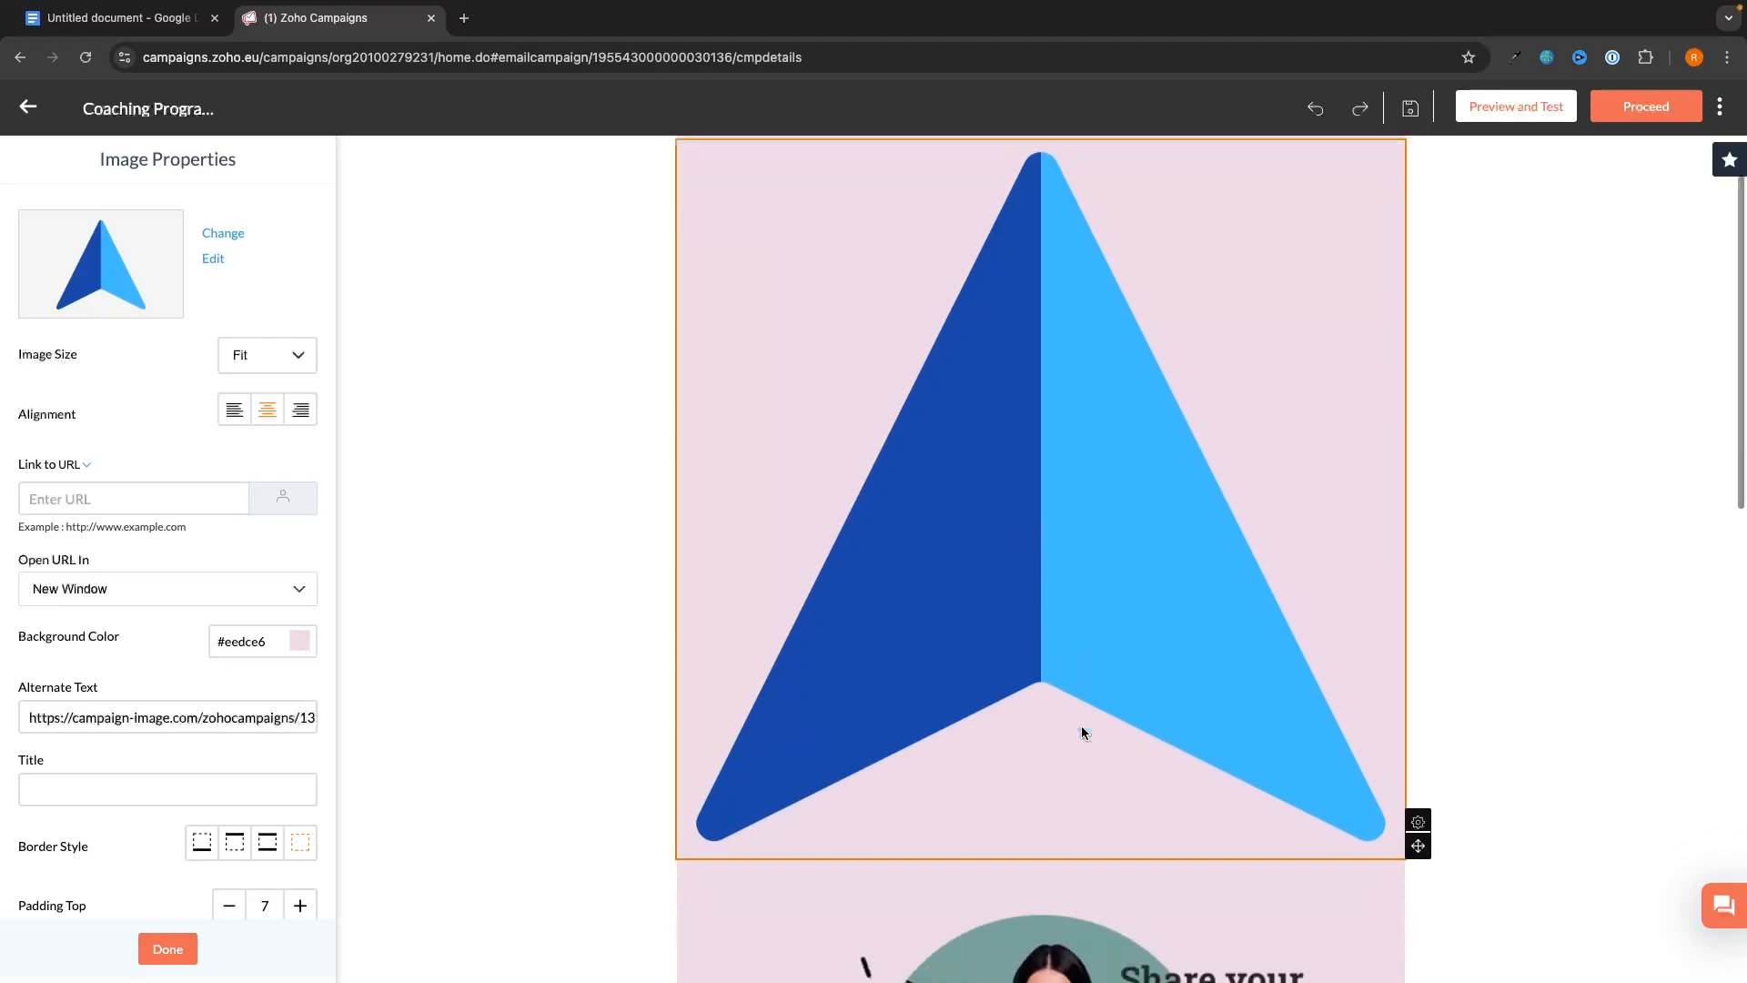
scroll(1081, 724, up, 1)
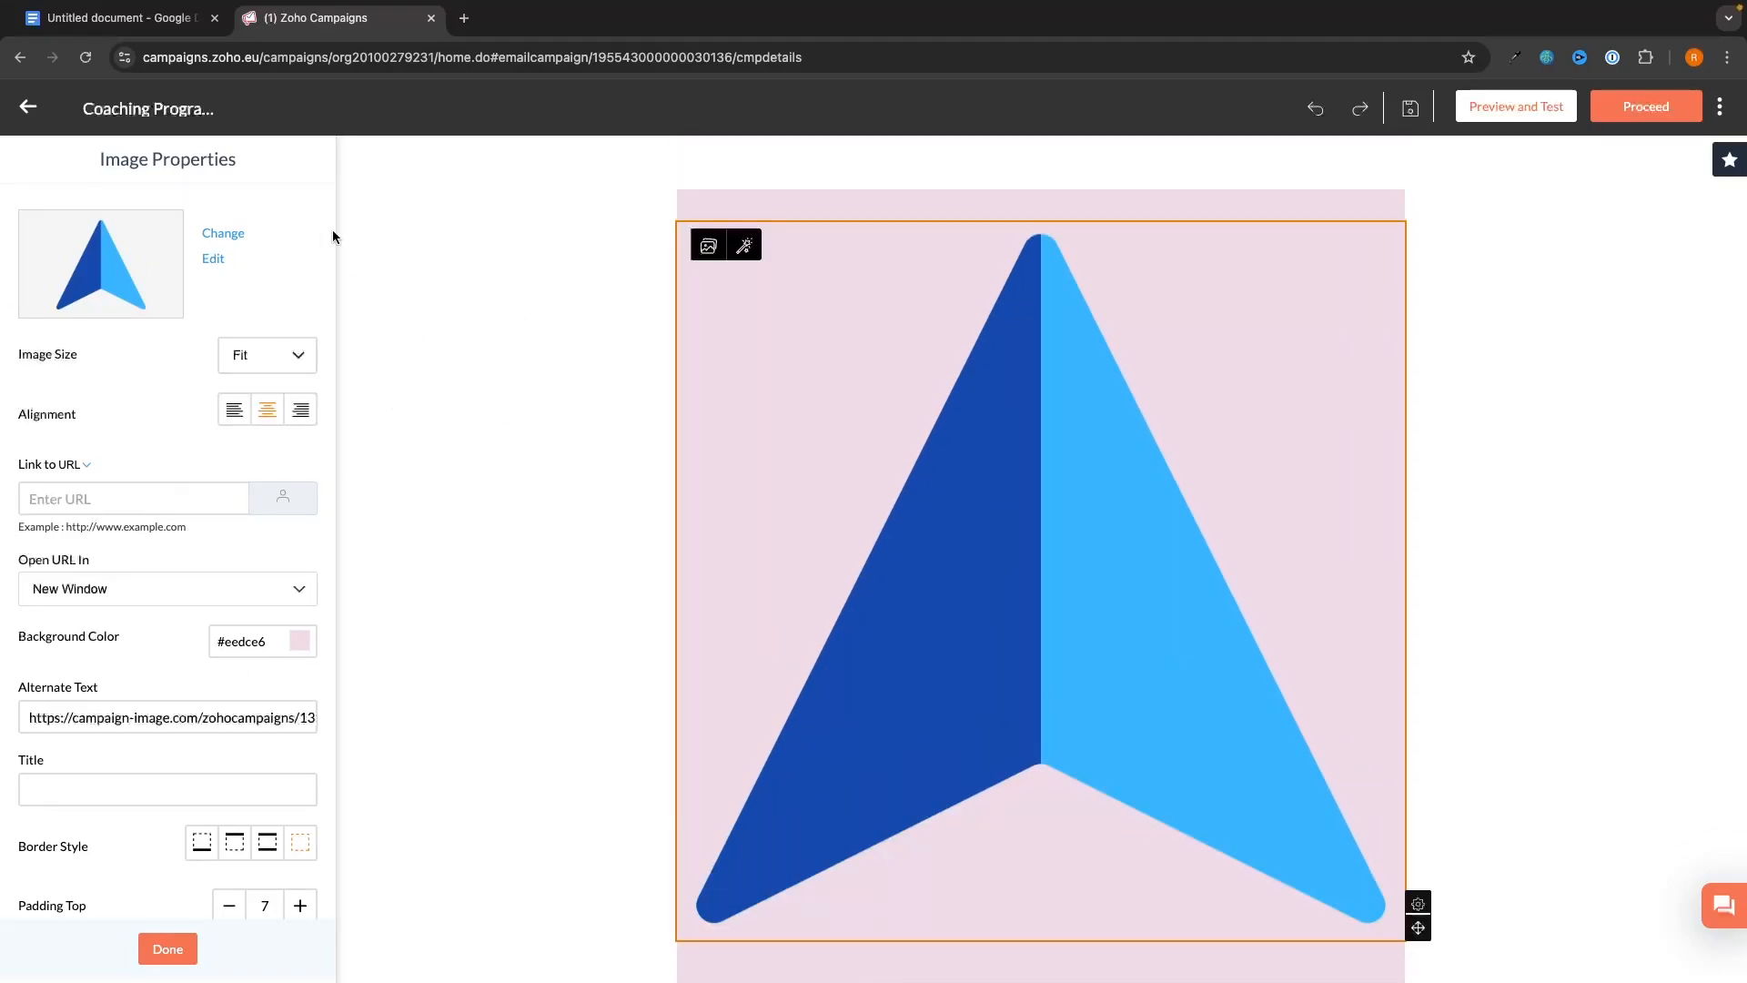
click(258, 358)
click(264, 401)
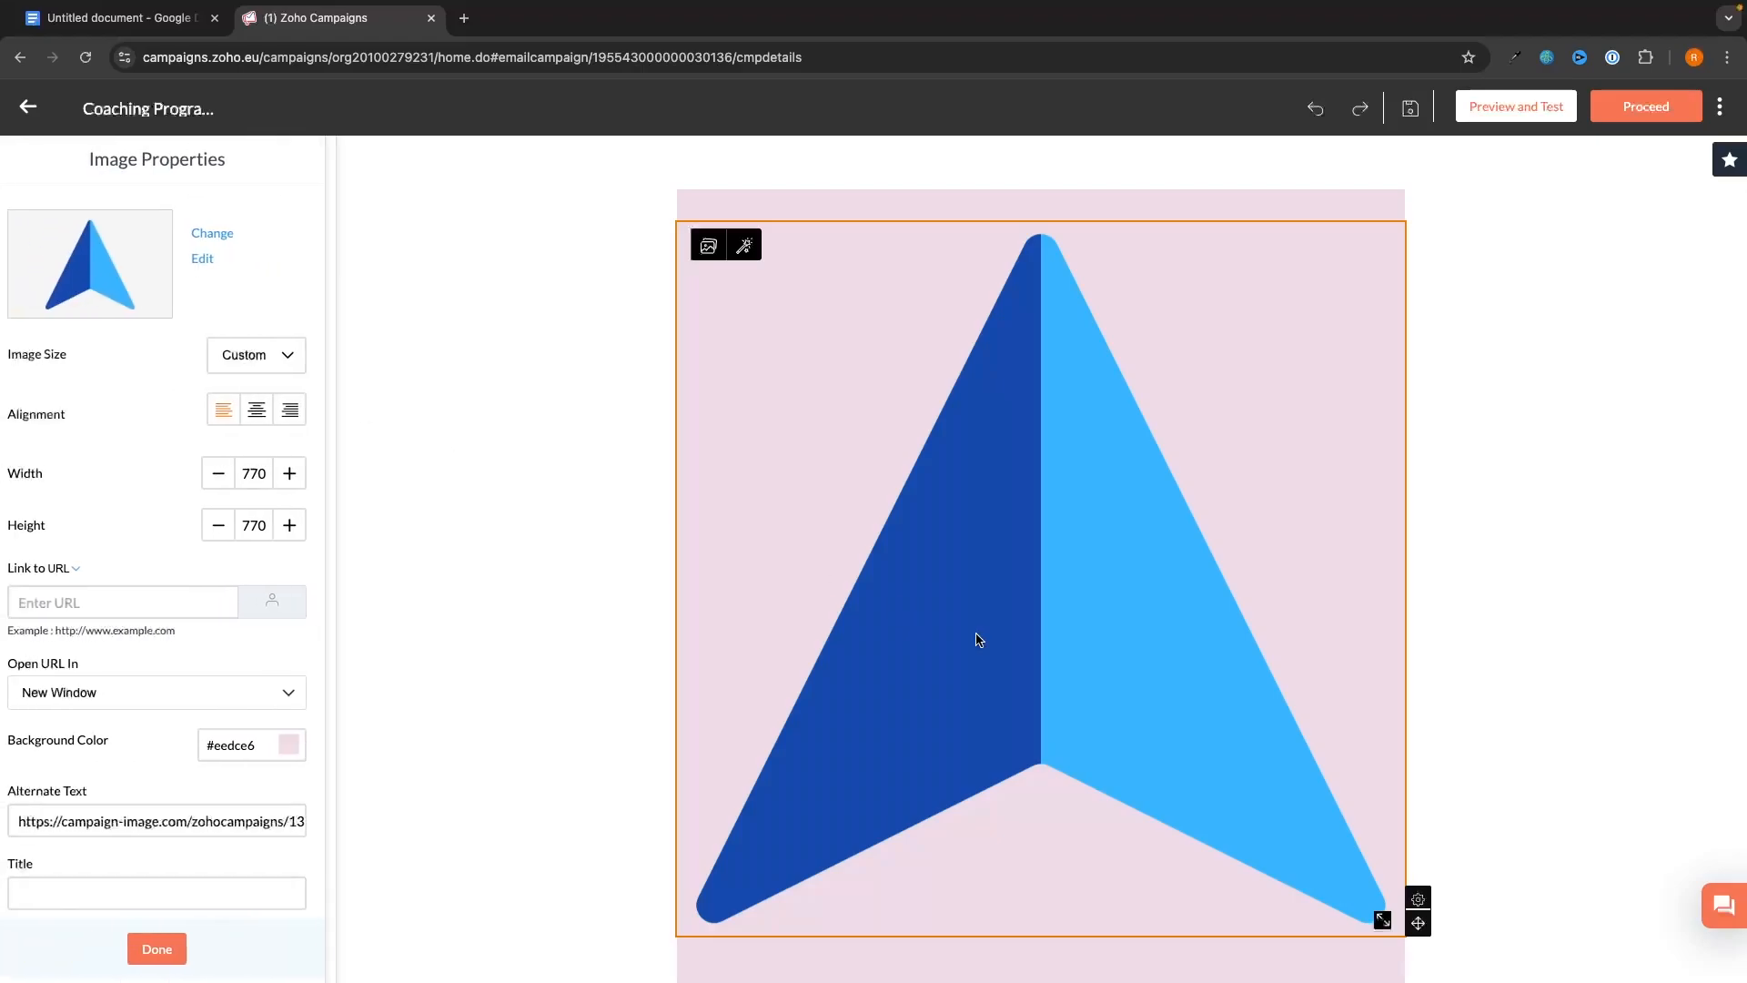
drag(1383, 922, 972, 506)
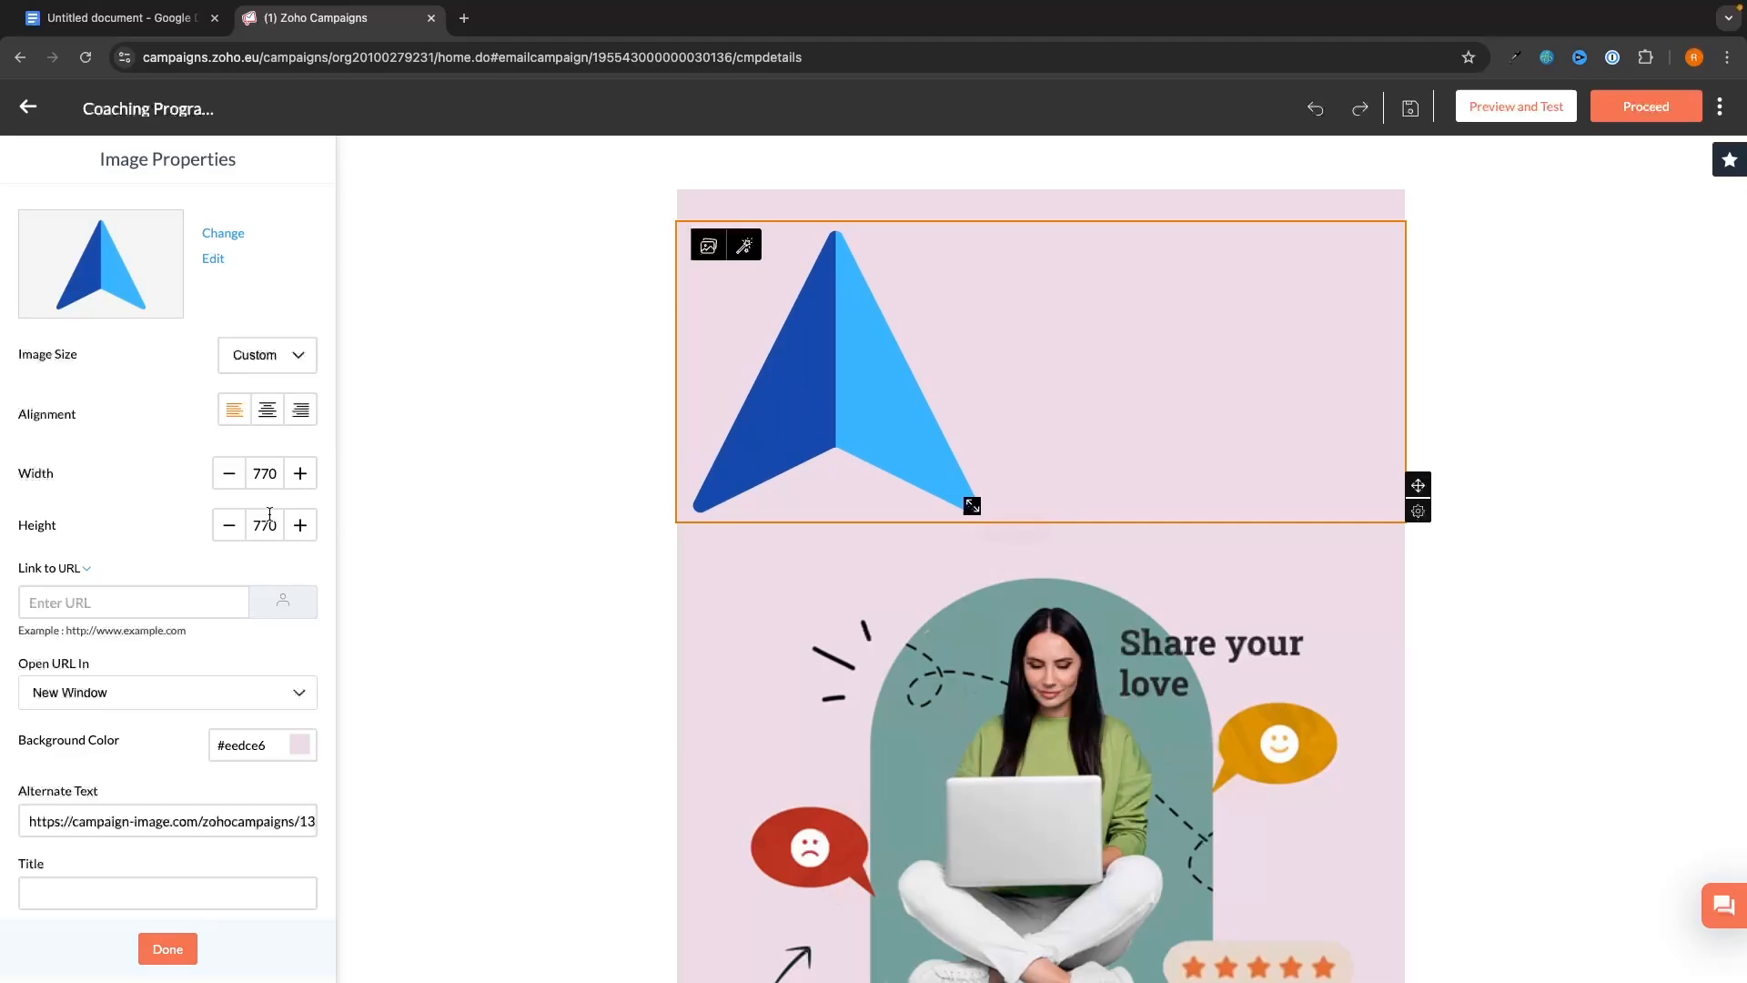
click(266, 409)
drag(1177, 505, 1027, 368)
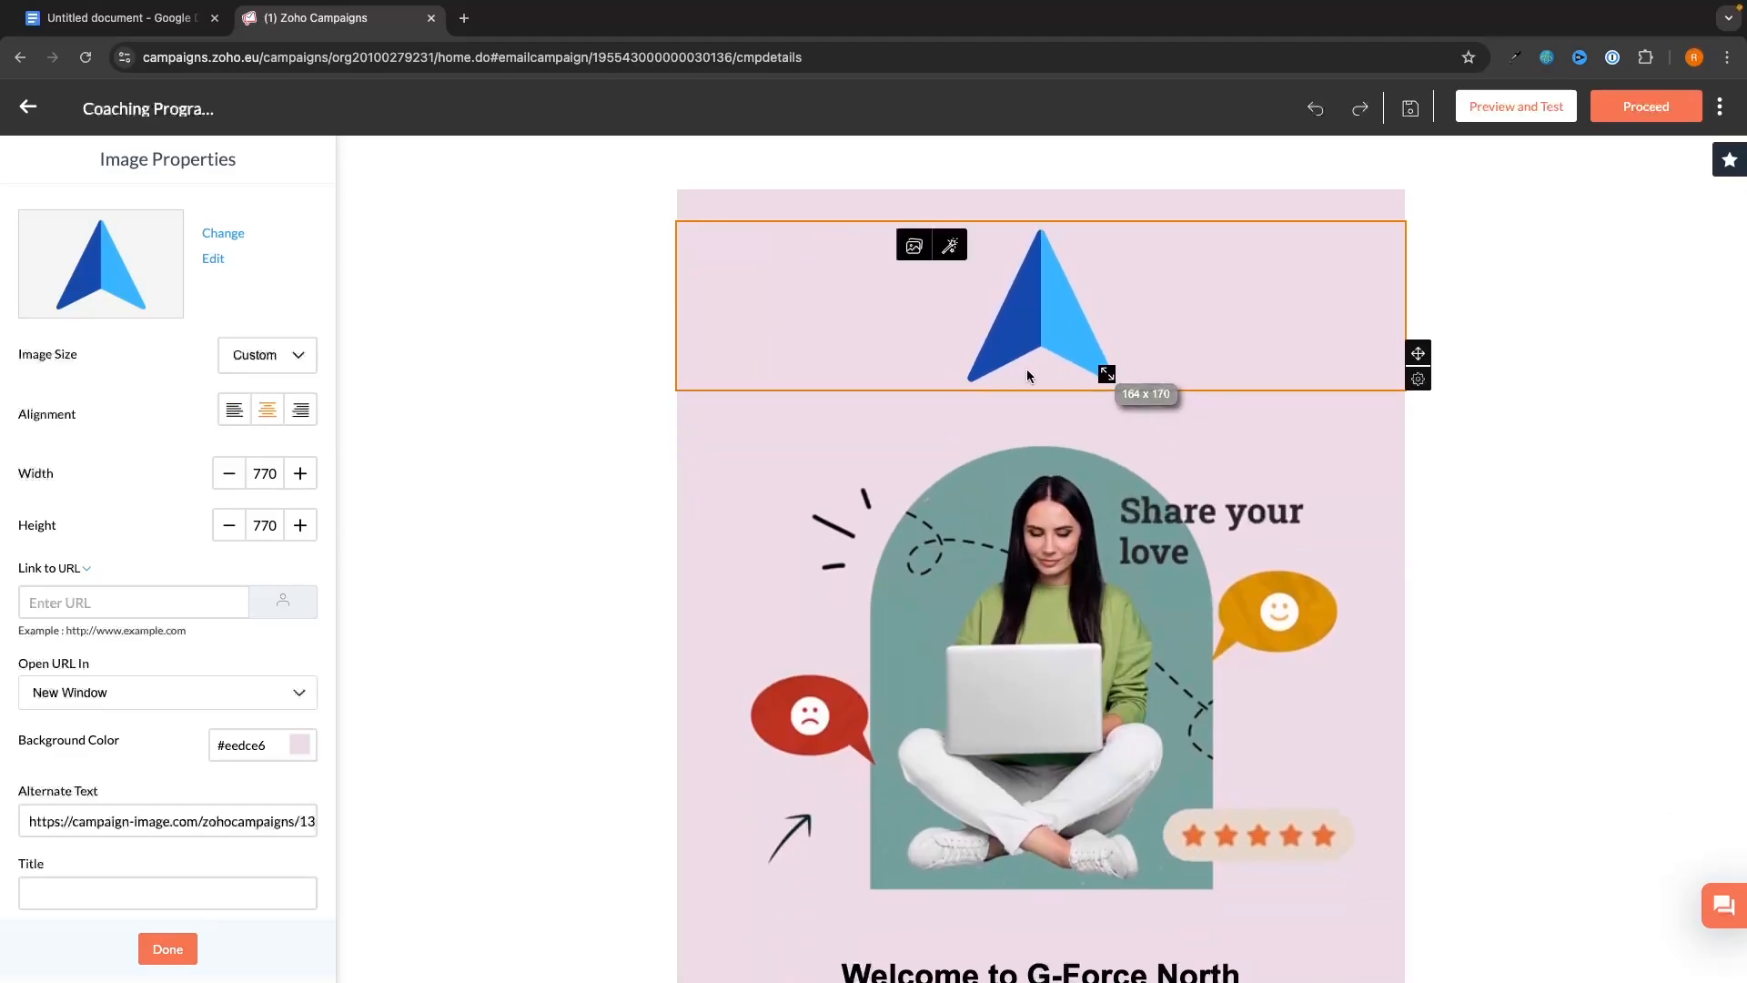
click(1647, 593)
scroll(1616, 601, down, 2)
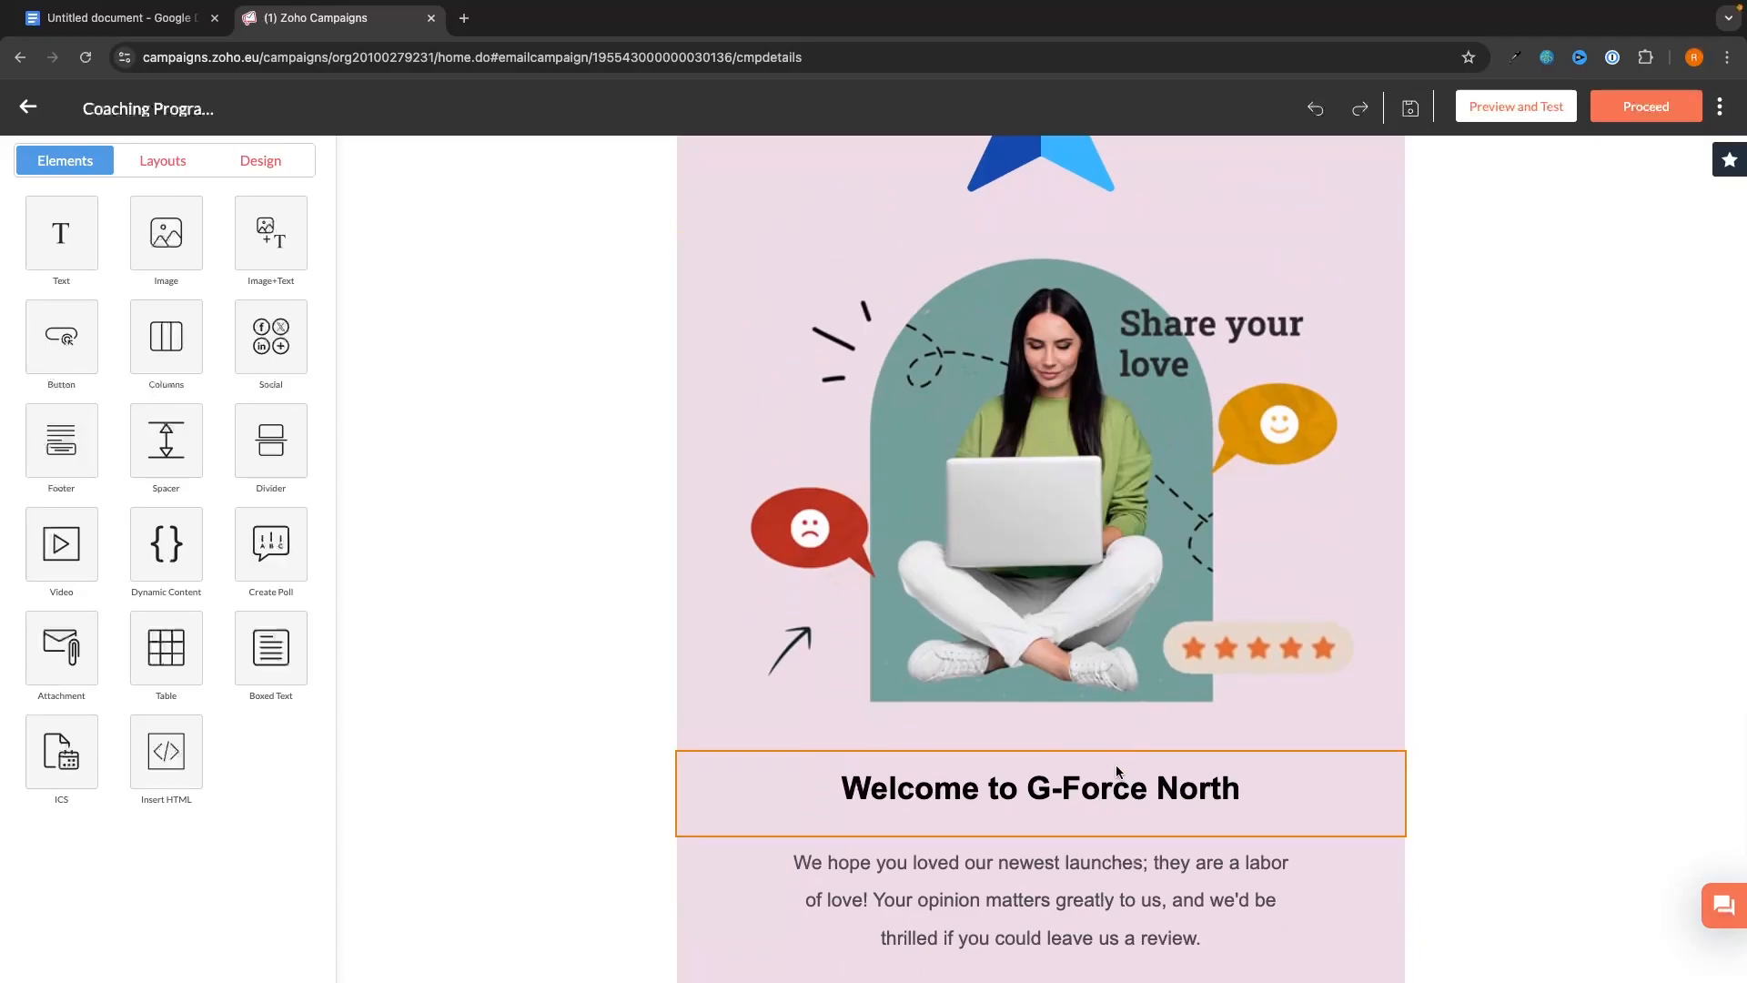
scroll(1092, 725, down, 1)
click(1223, 721)
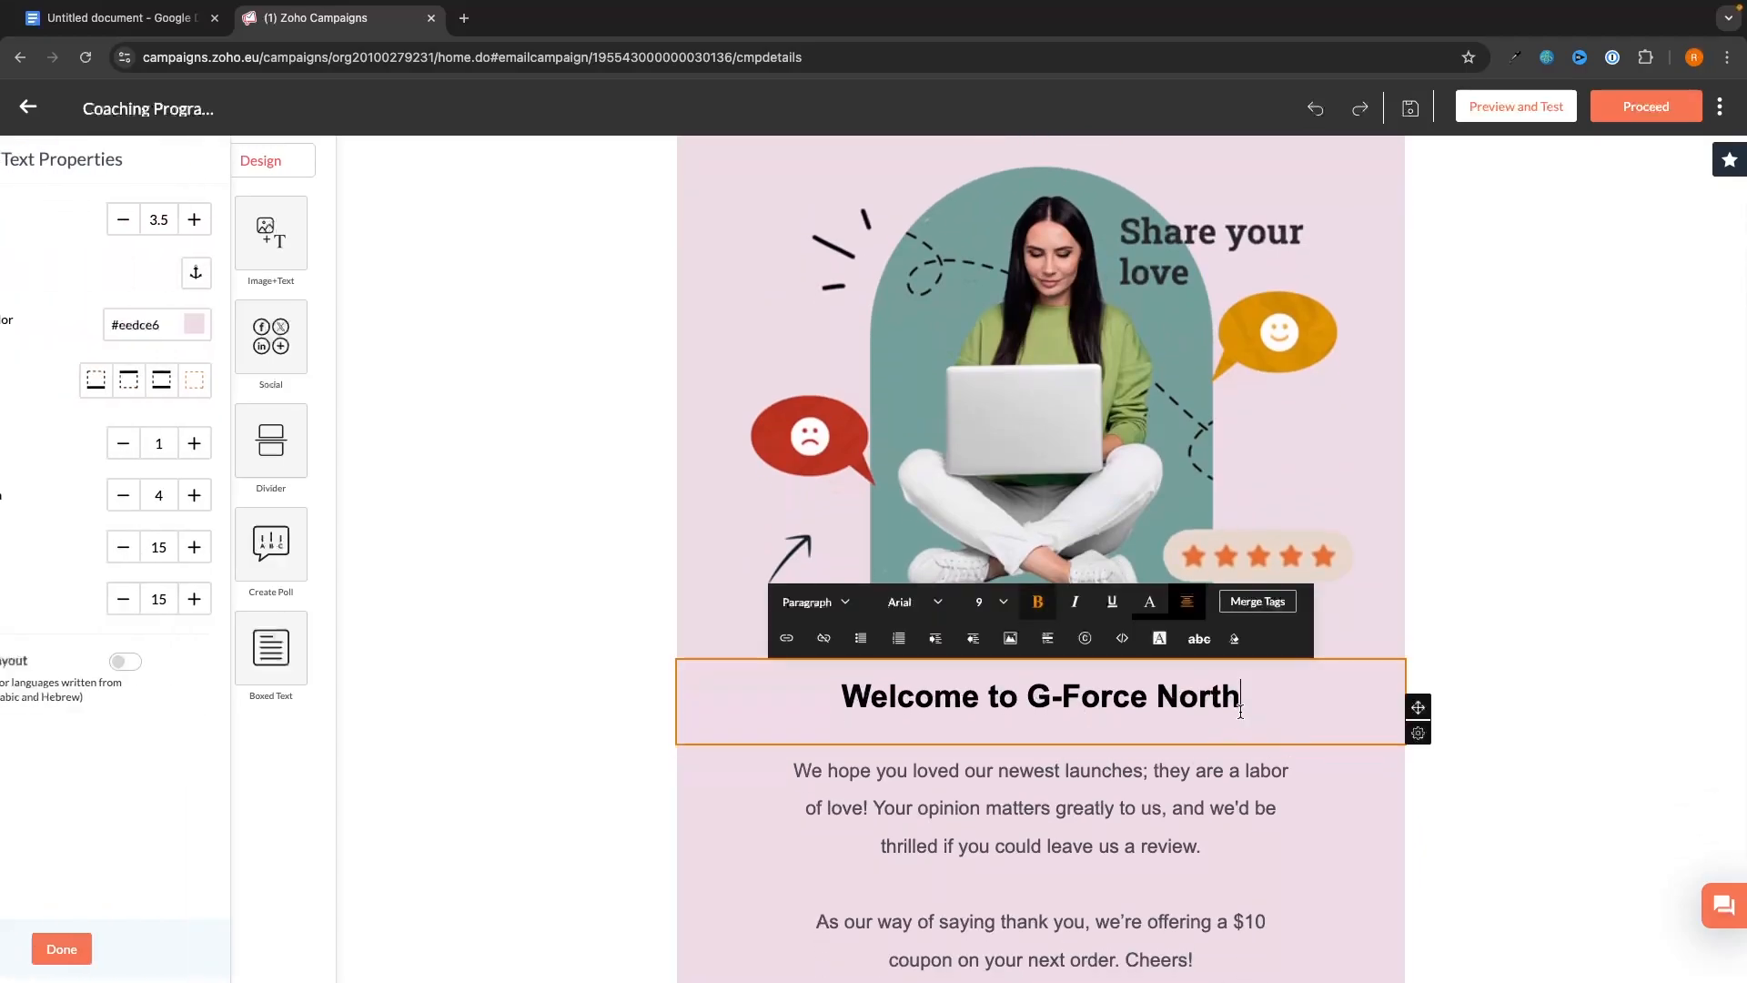
click(1433, 800)
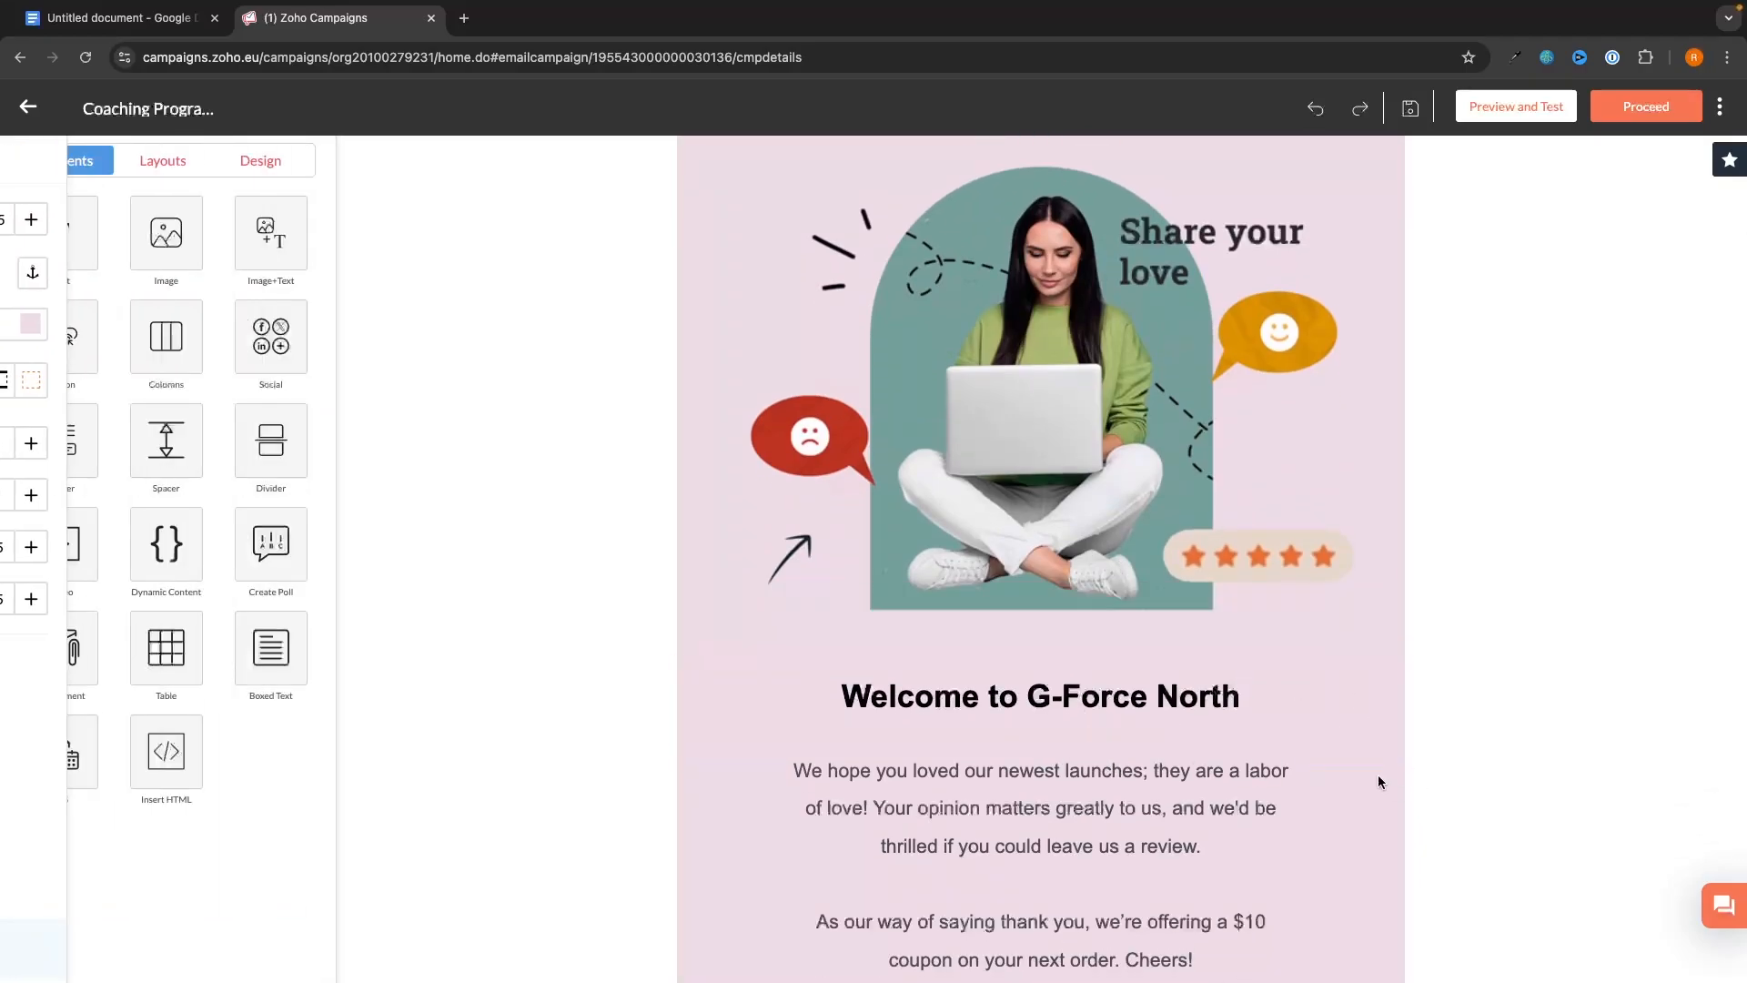
click(1360, 720)
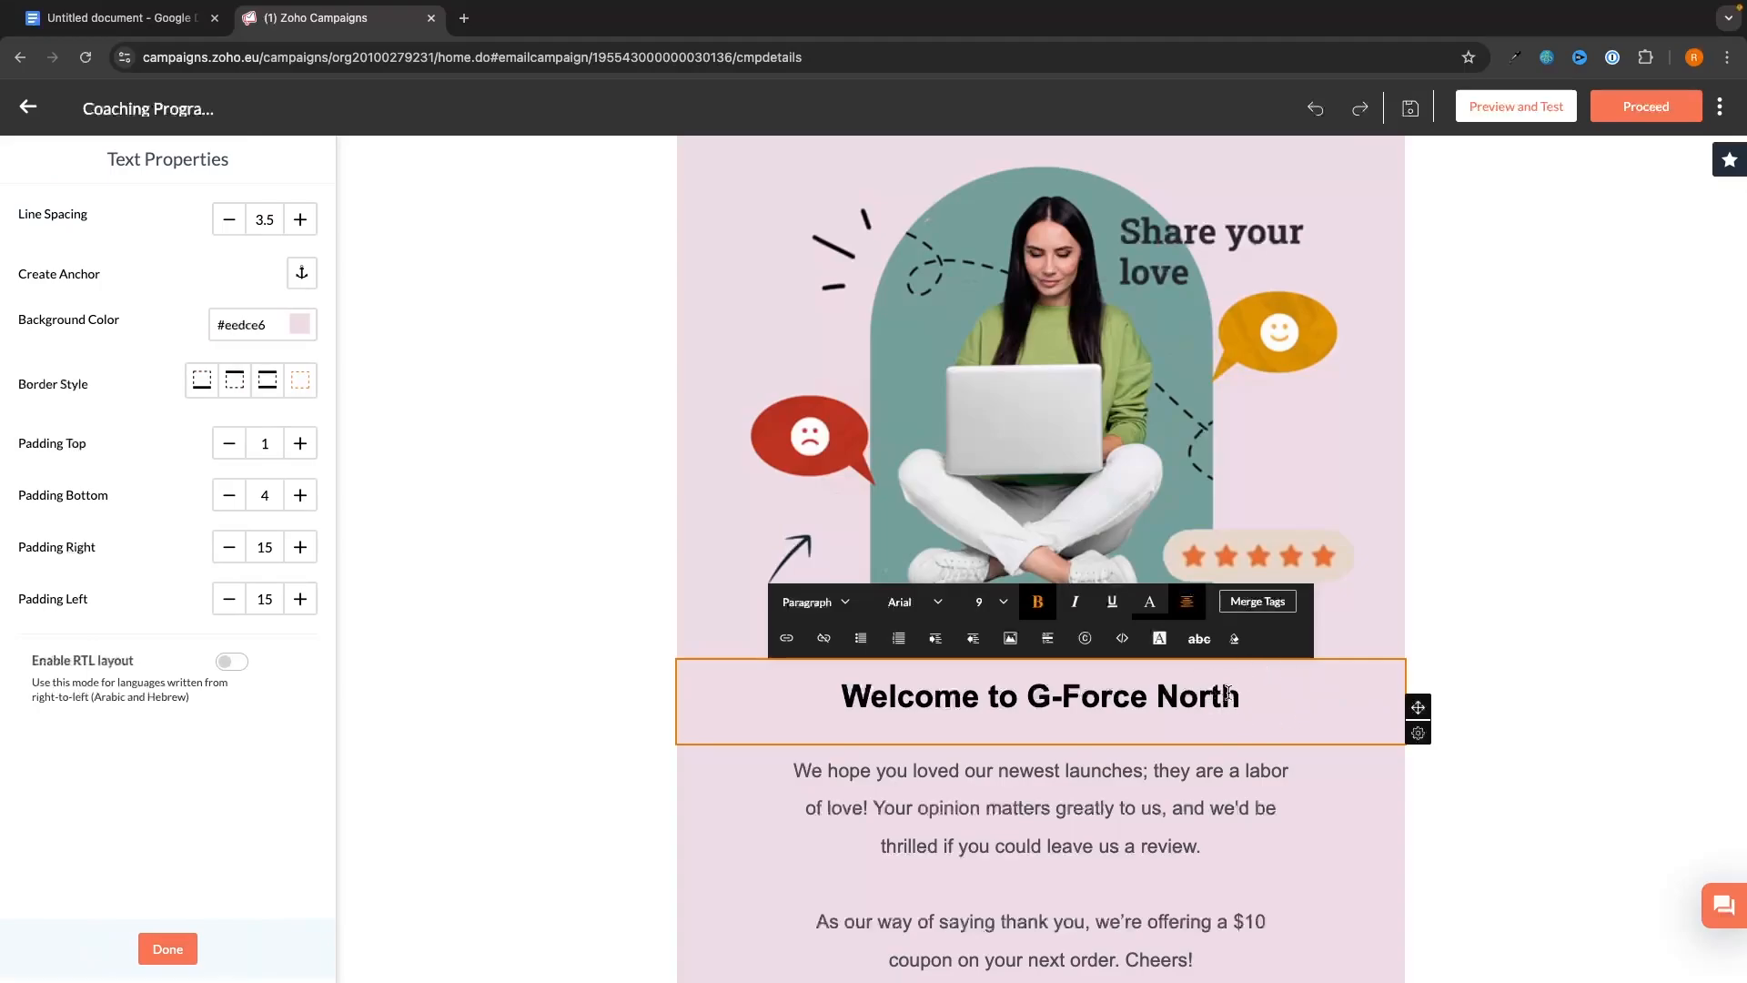
mouse_move(1418, 742)
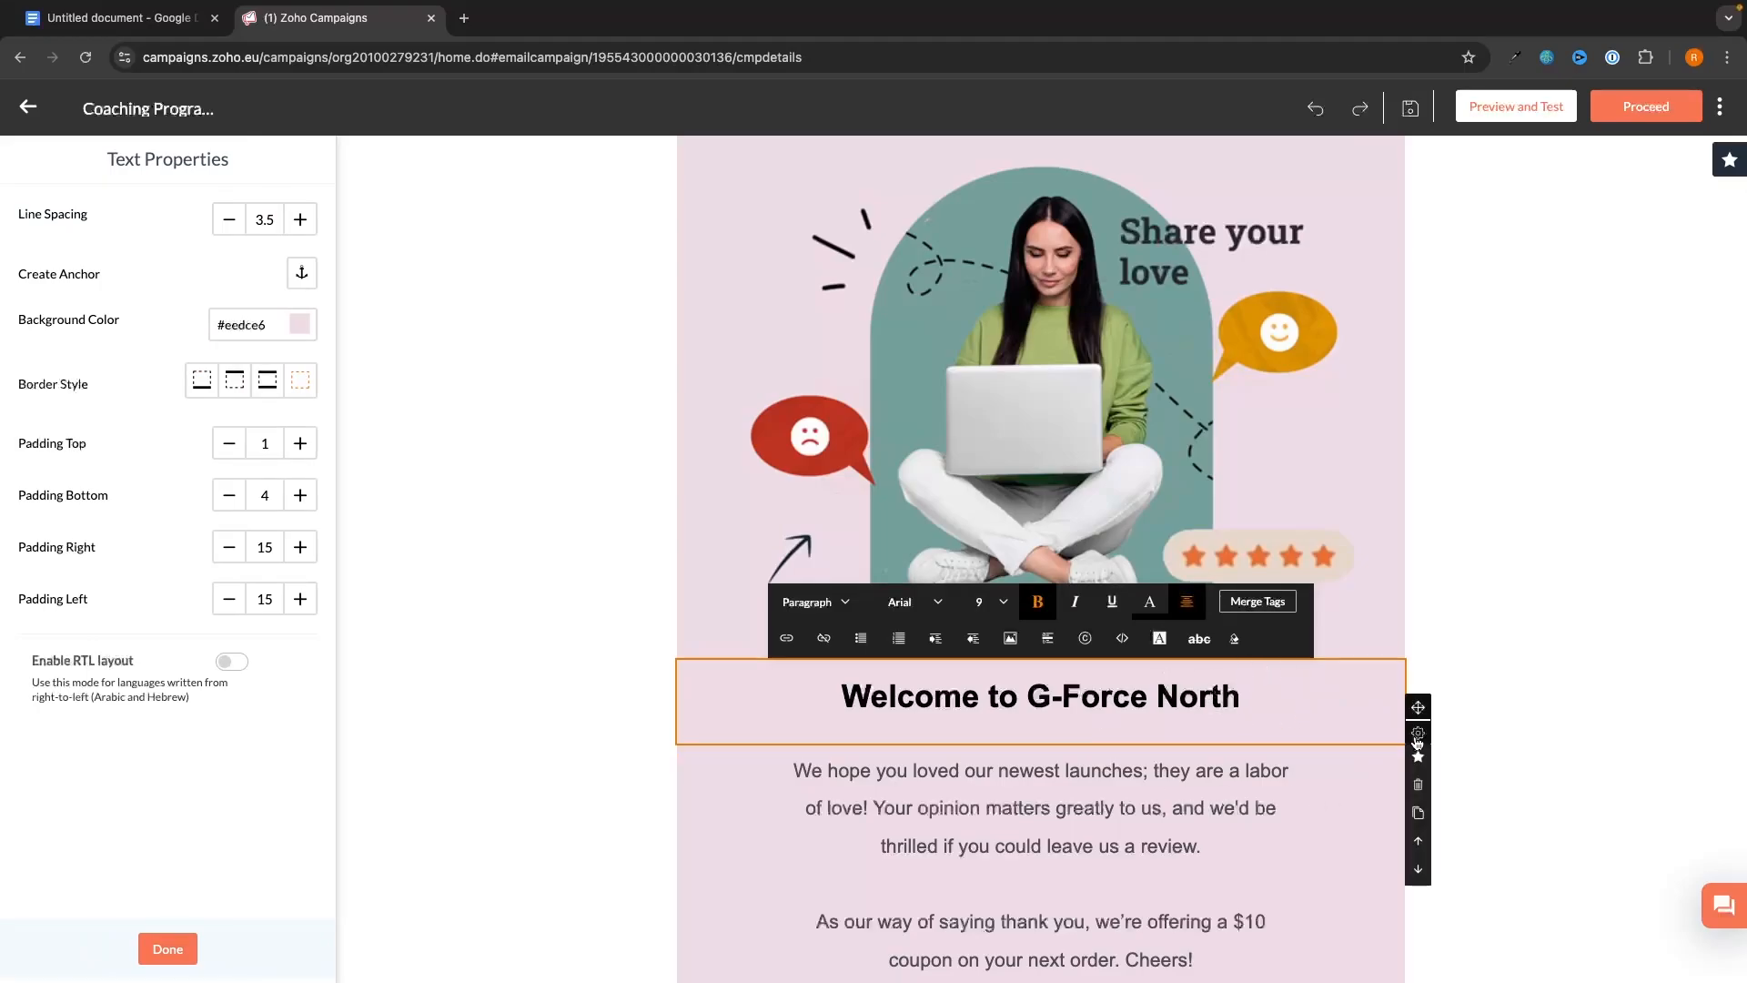
click(1422, 784)
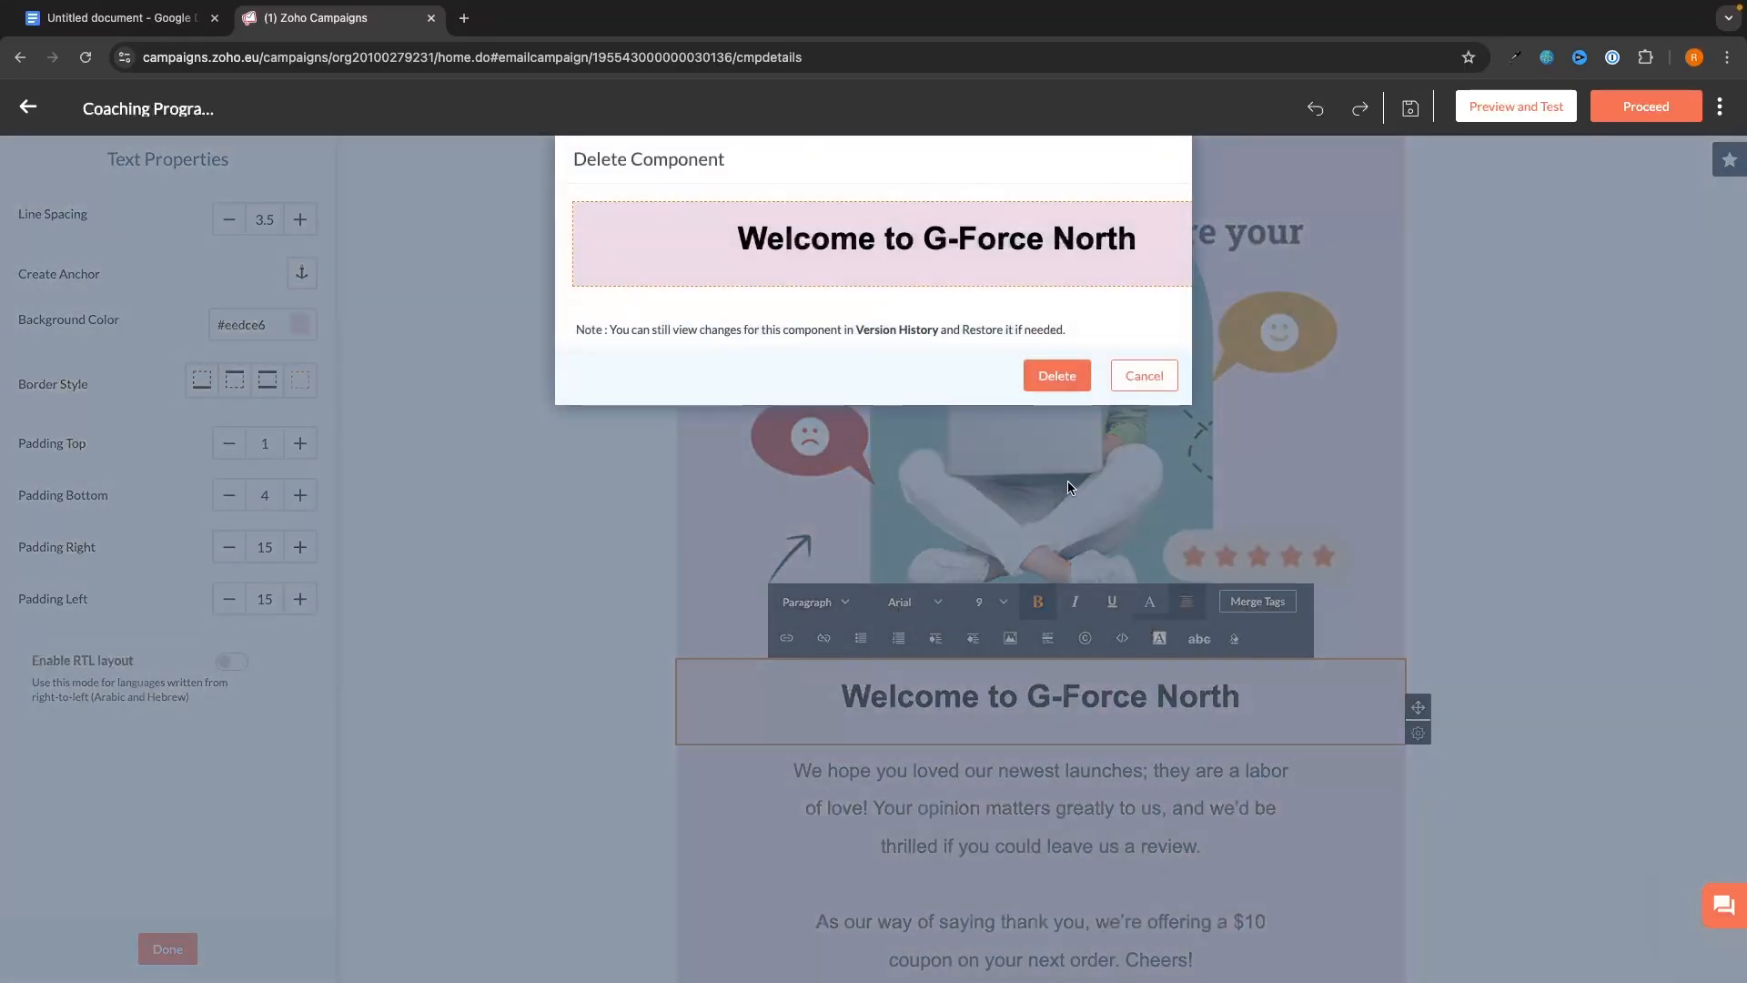
click(1056, 374)
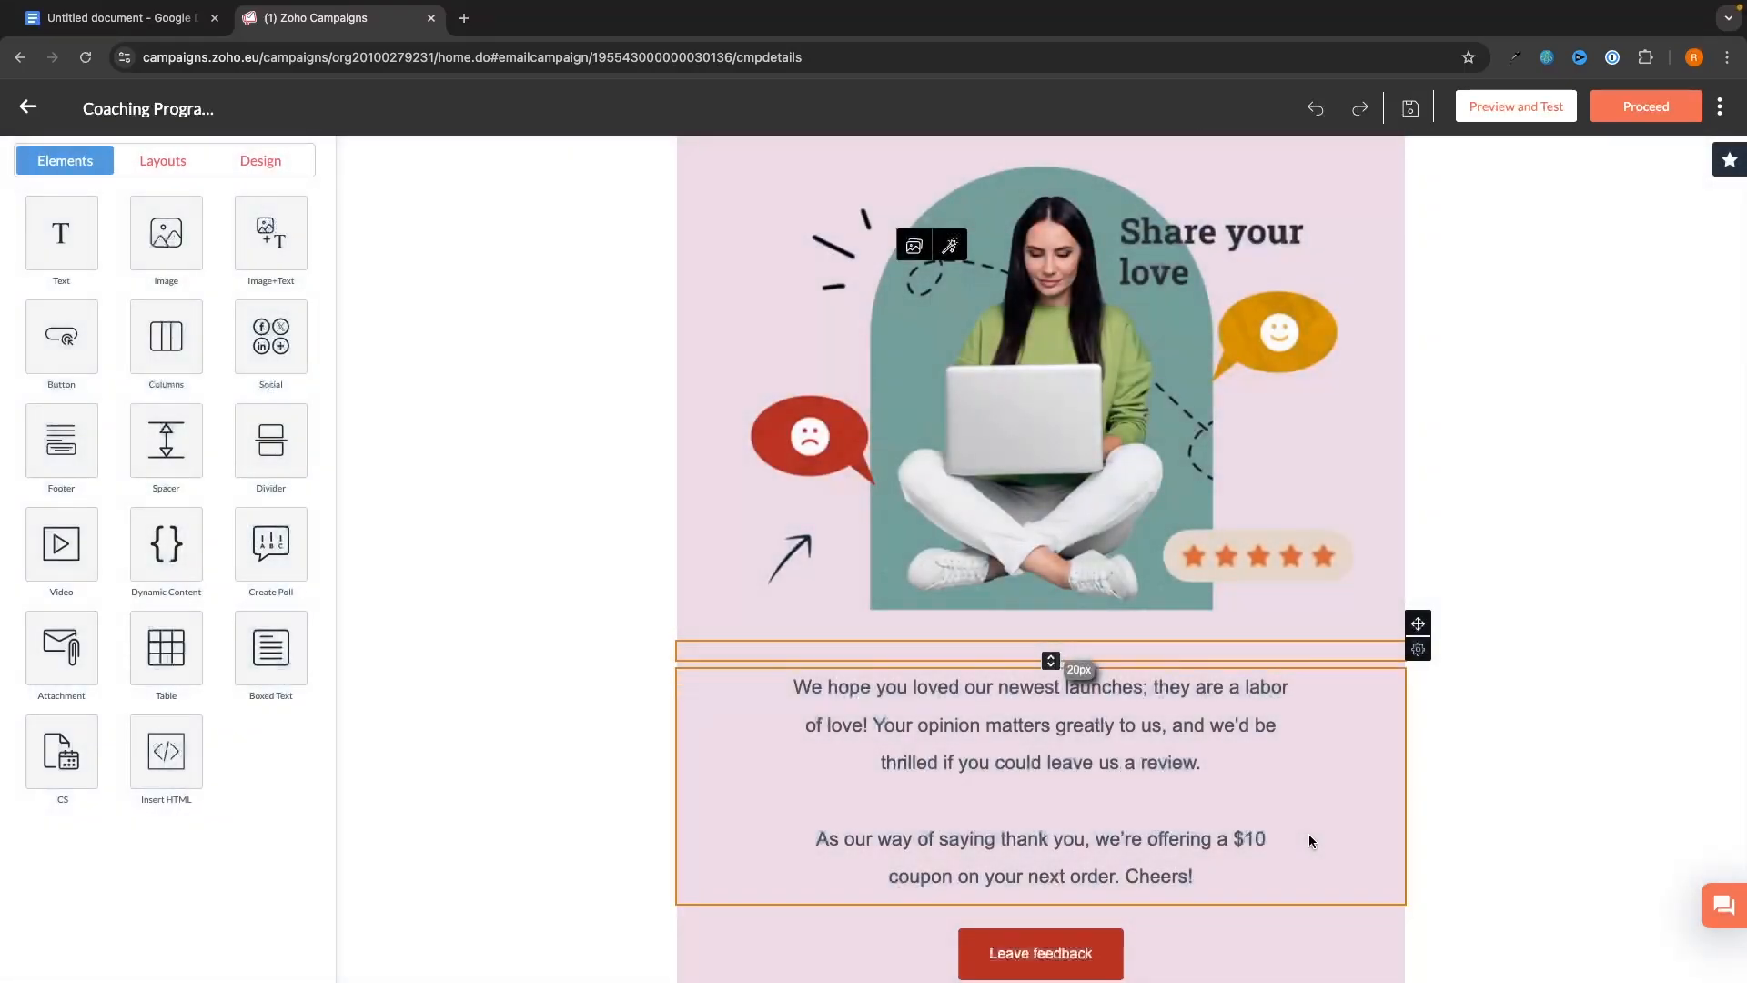
key(ctrl+z)
click(1467, 788)
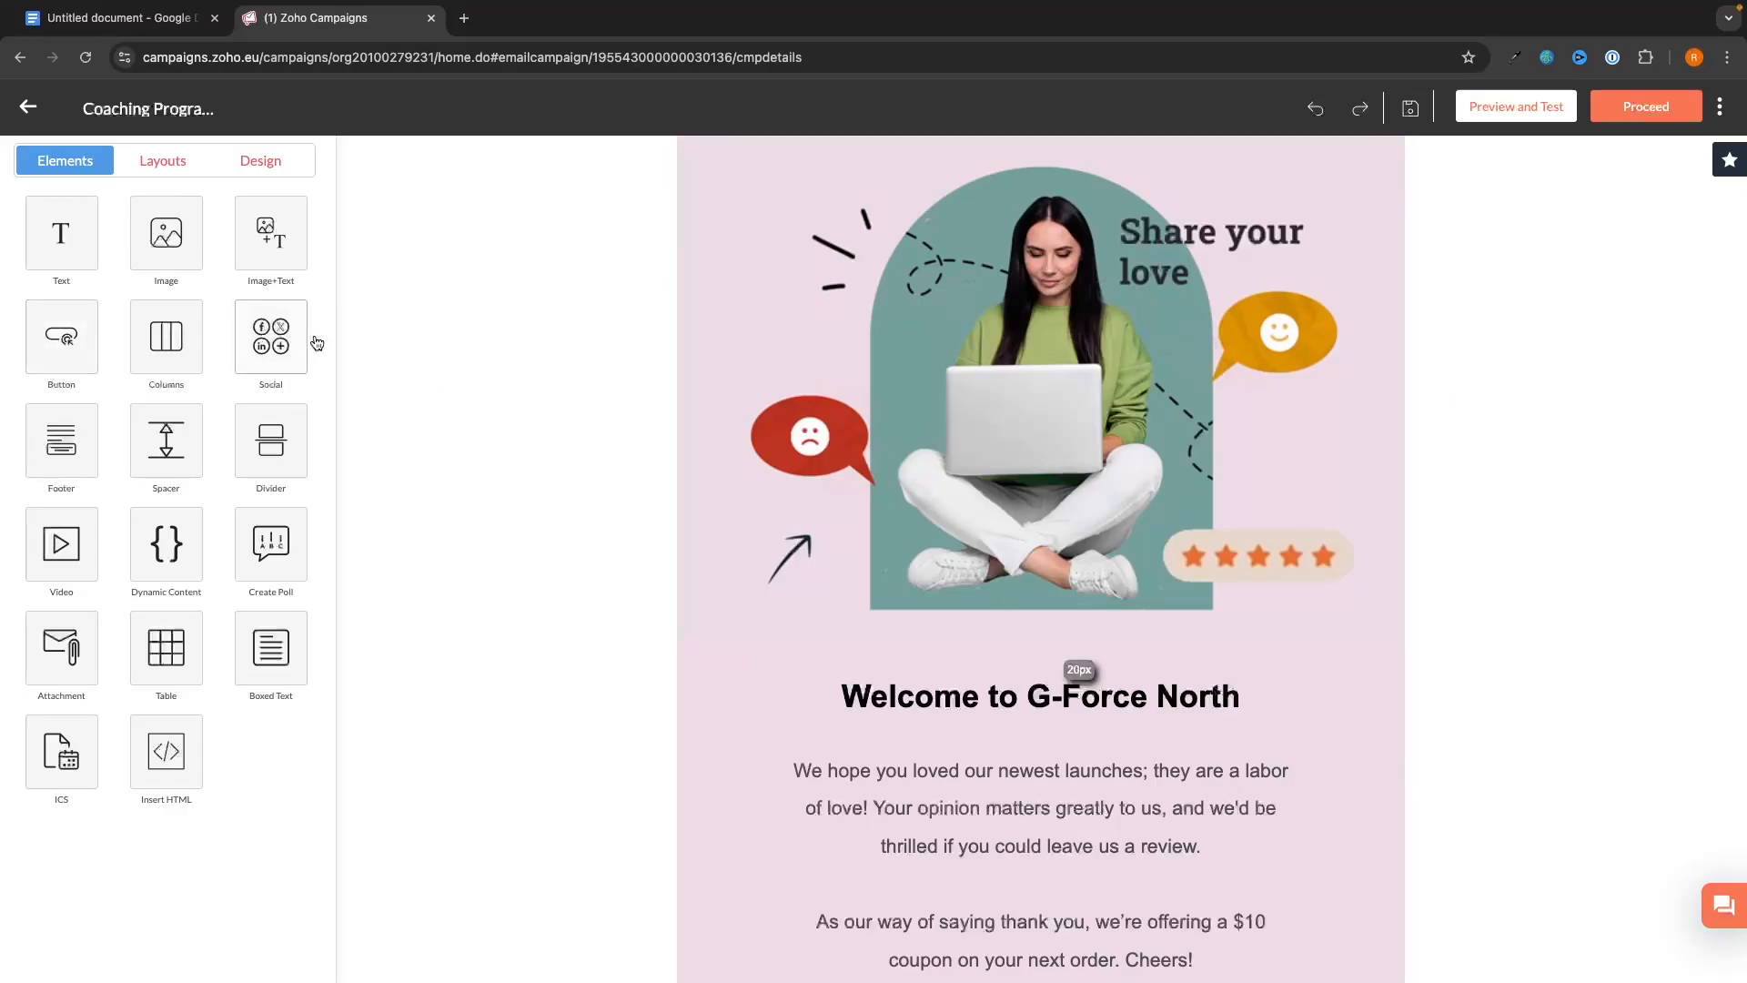
scroll(609, 719, down, 1)
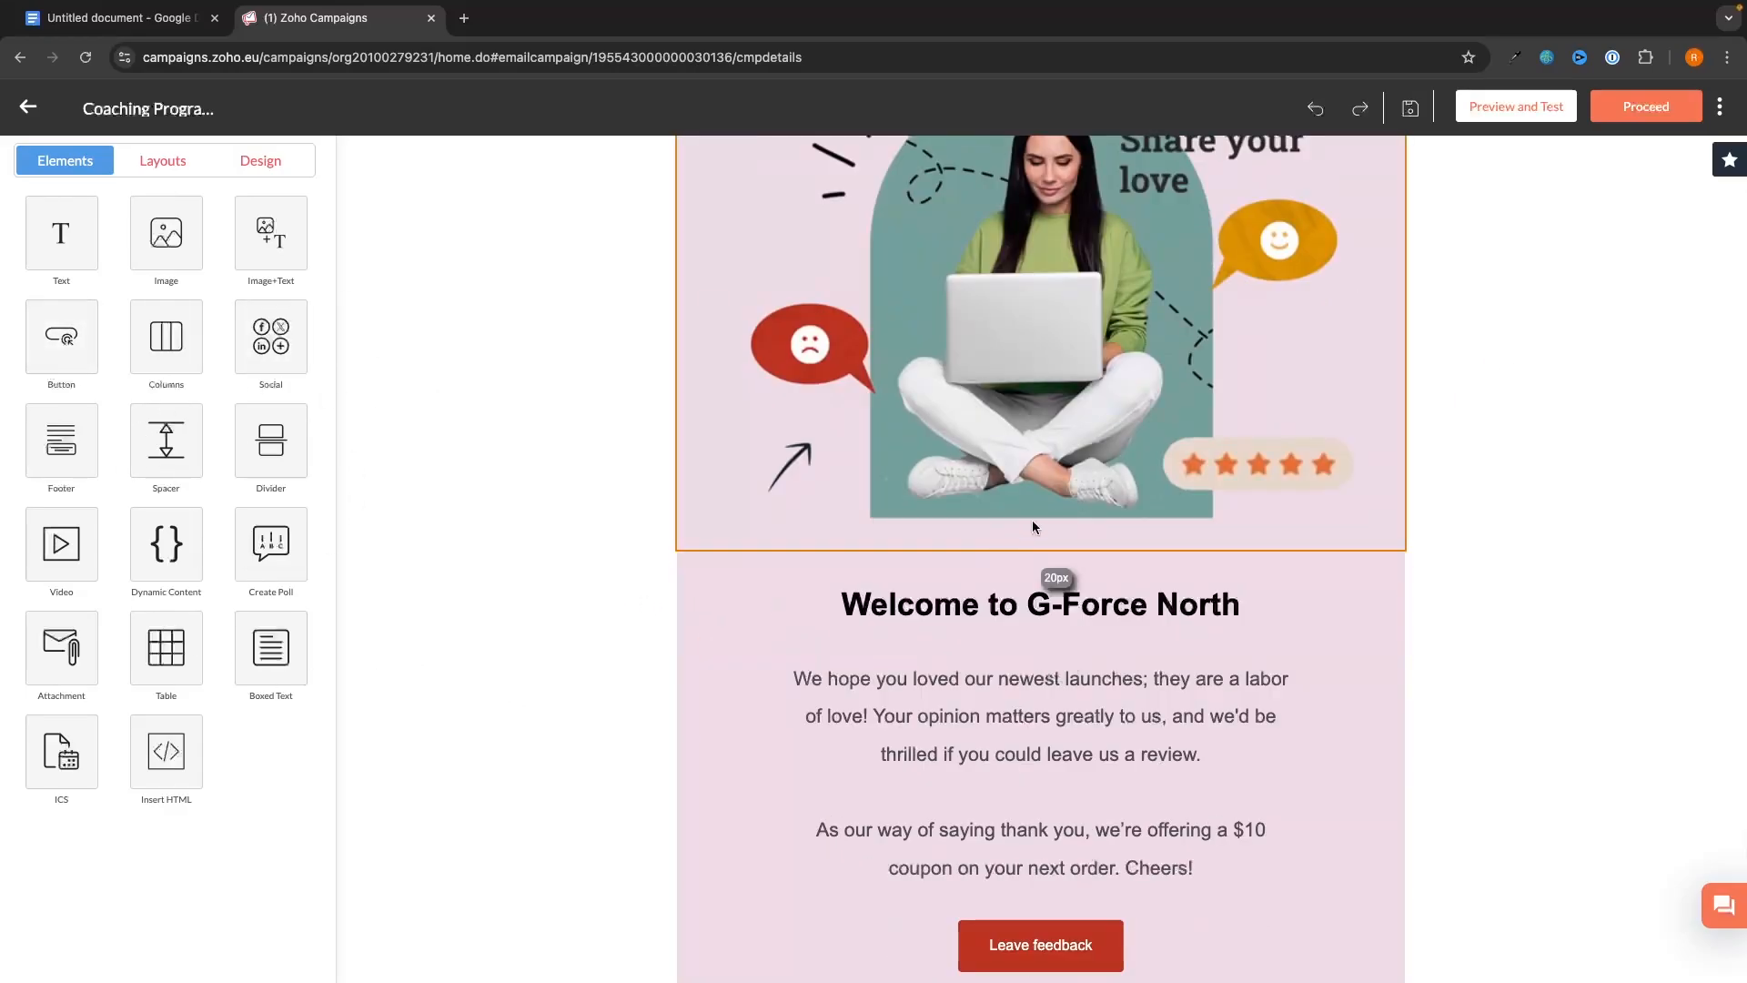
click(271, 337)
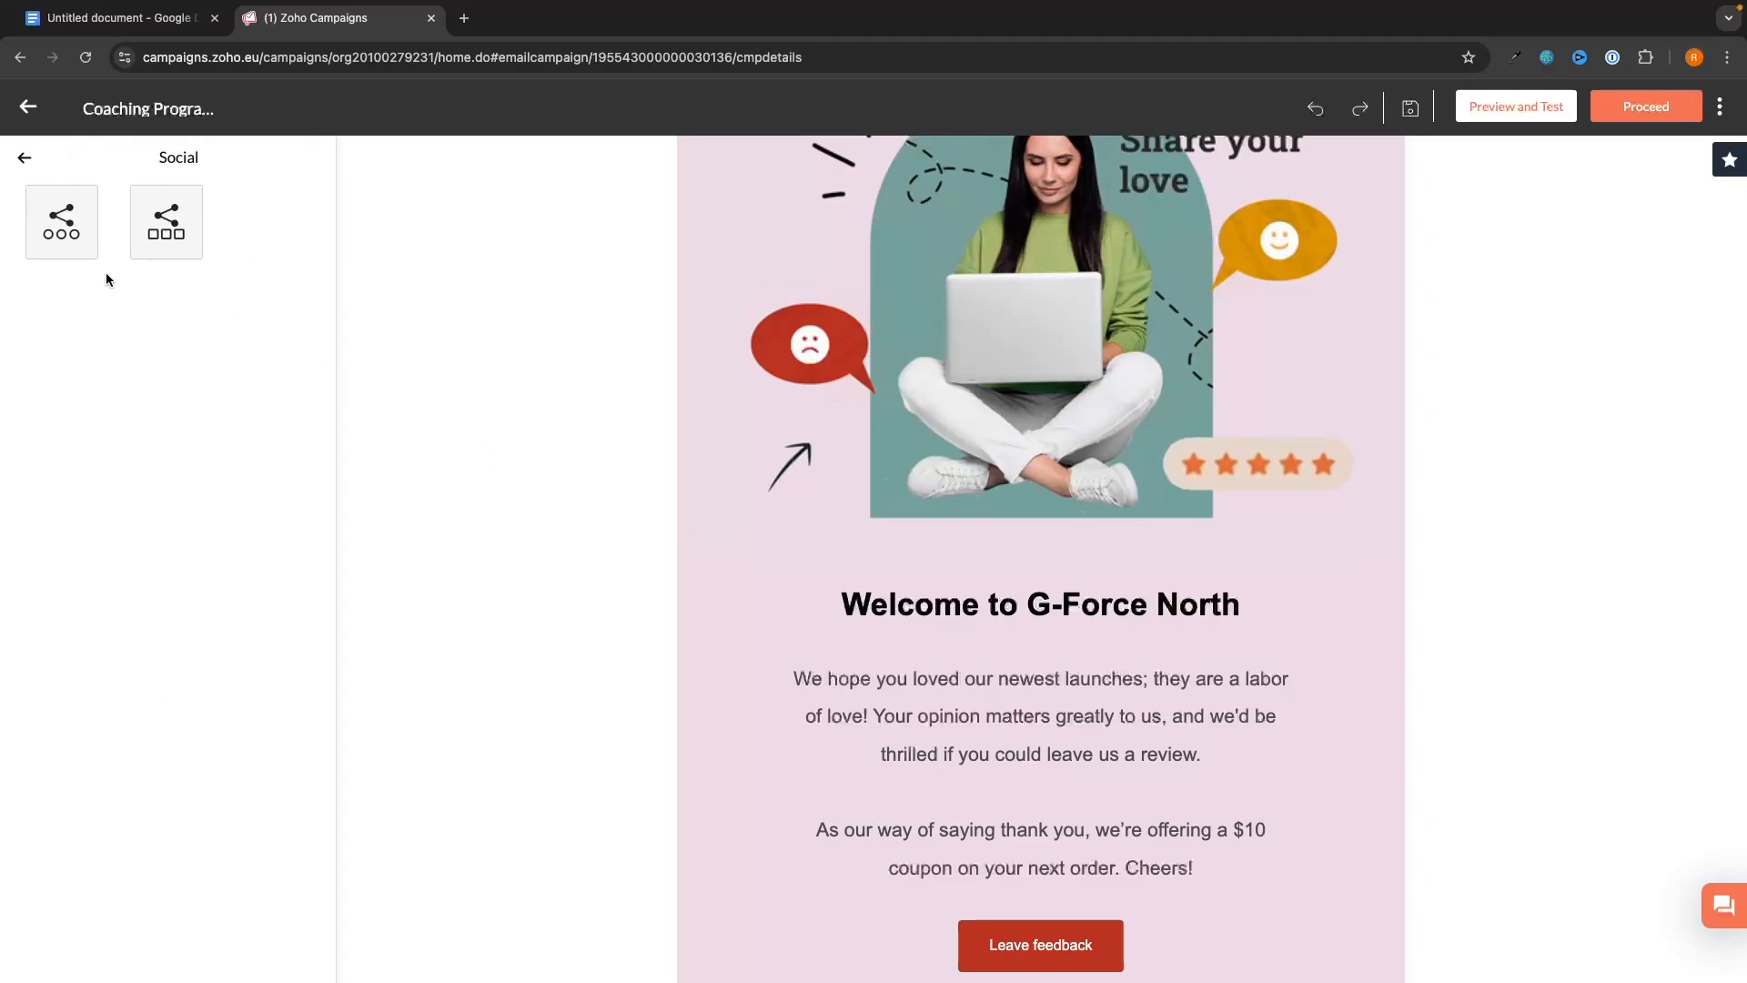
drag(61, 228, 849, 557)
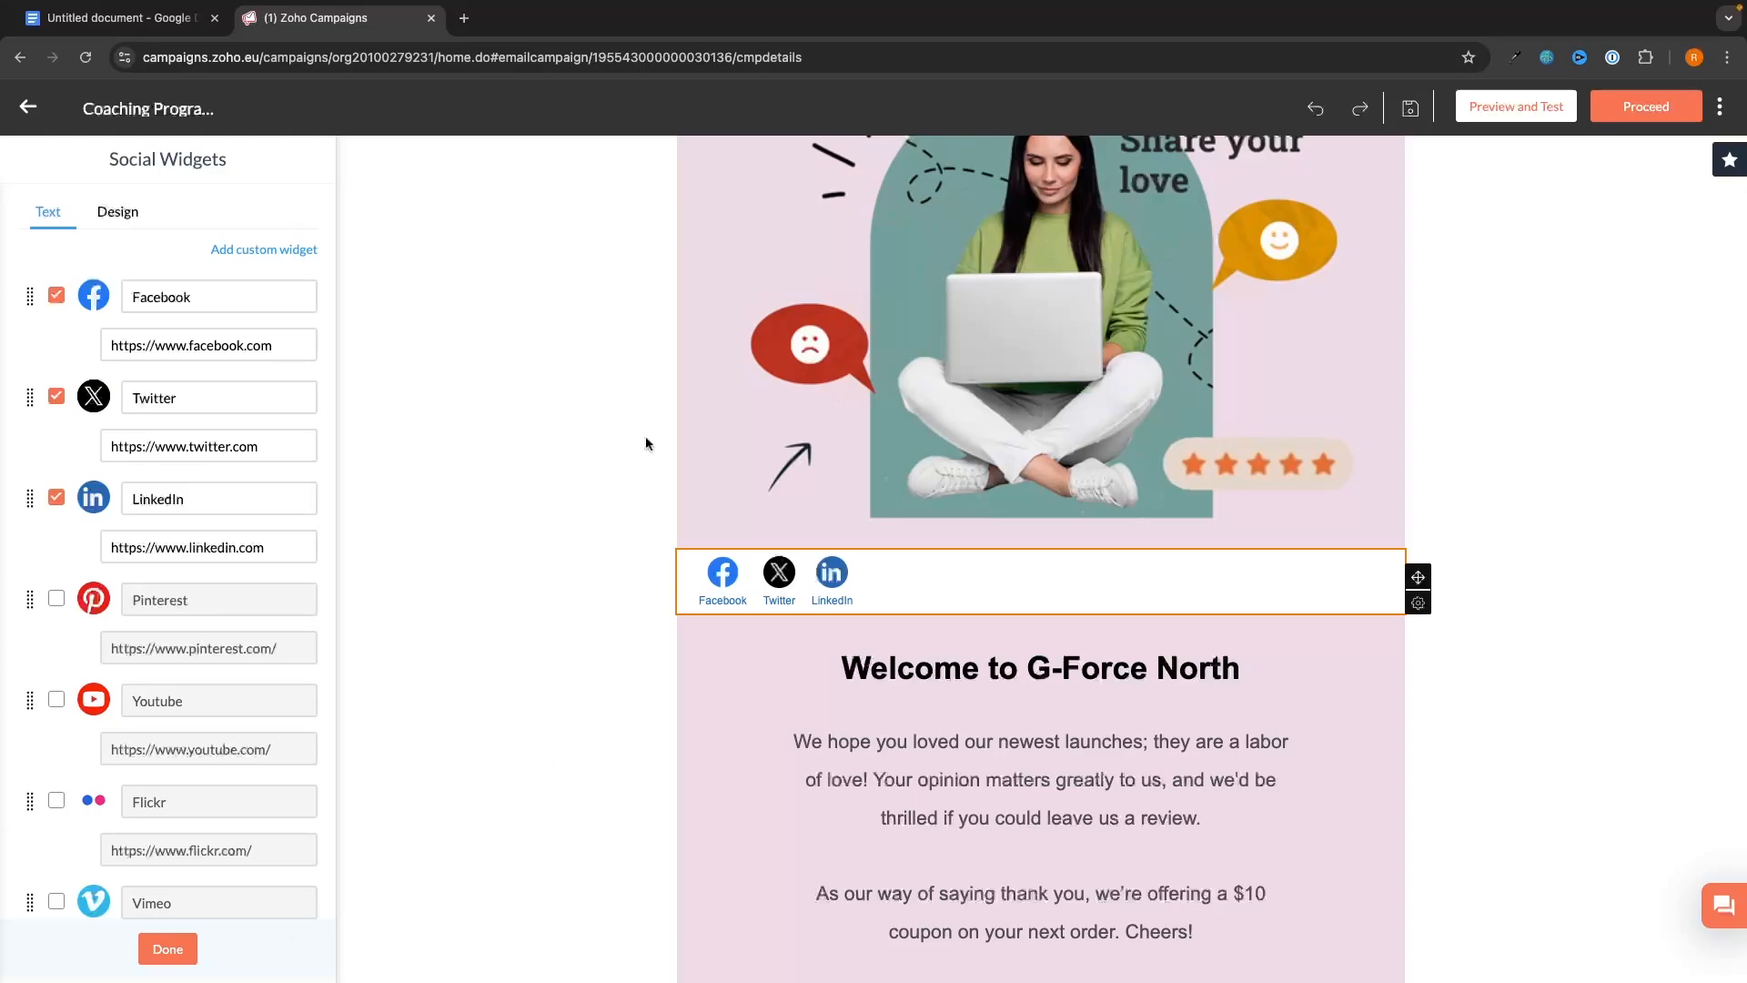
scroll(179, 410, down, 1)
scroll(179, 412, up, 1)
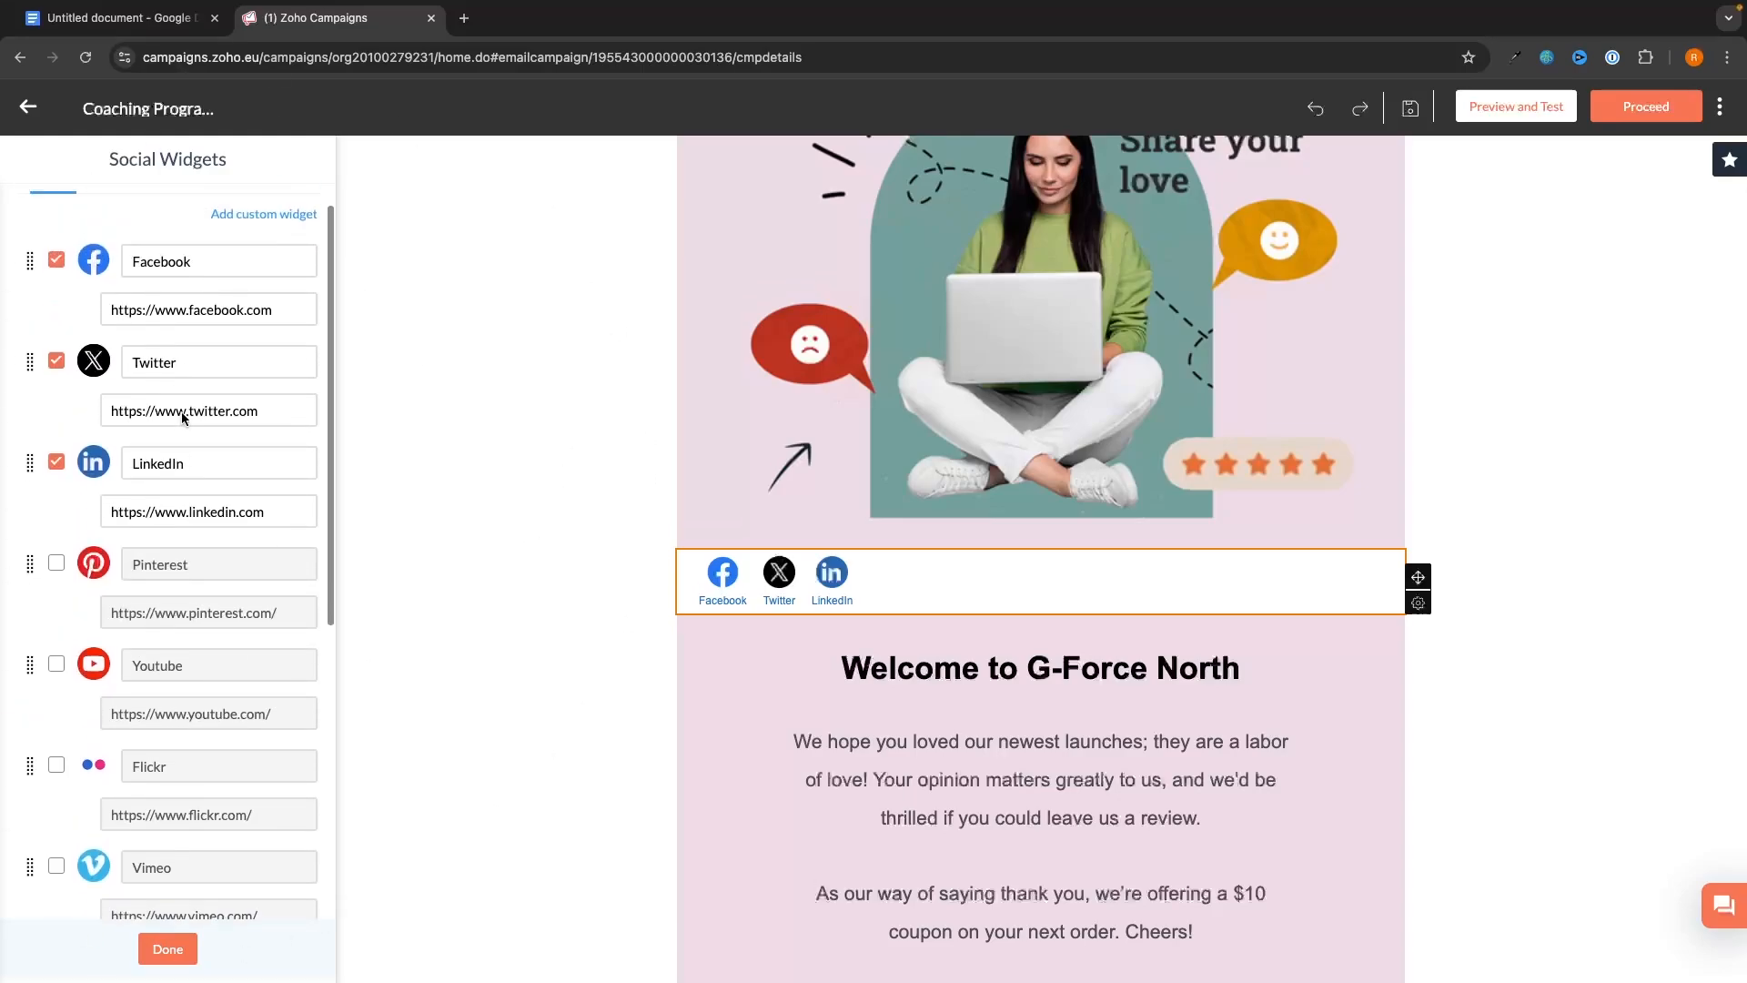
drag(62, 681, 56, 693)
click(56, 693)
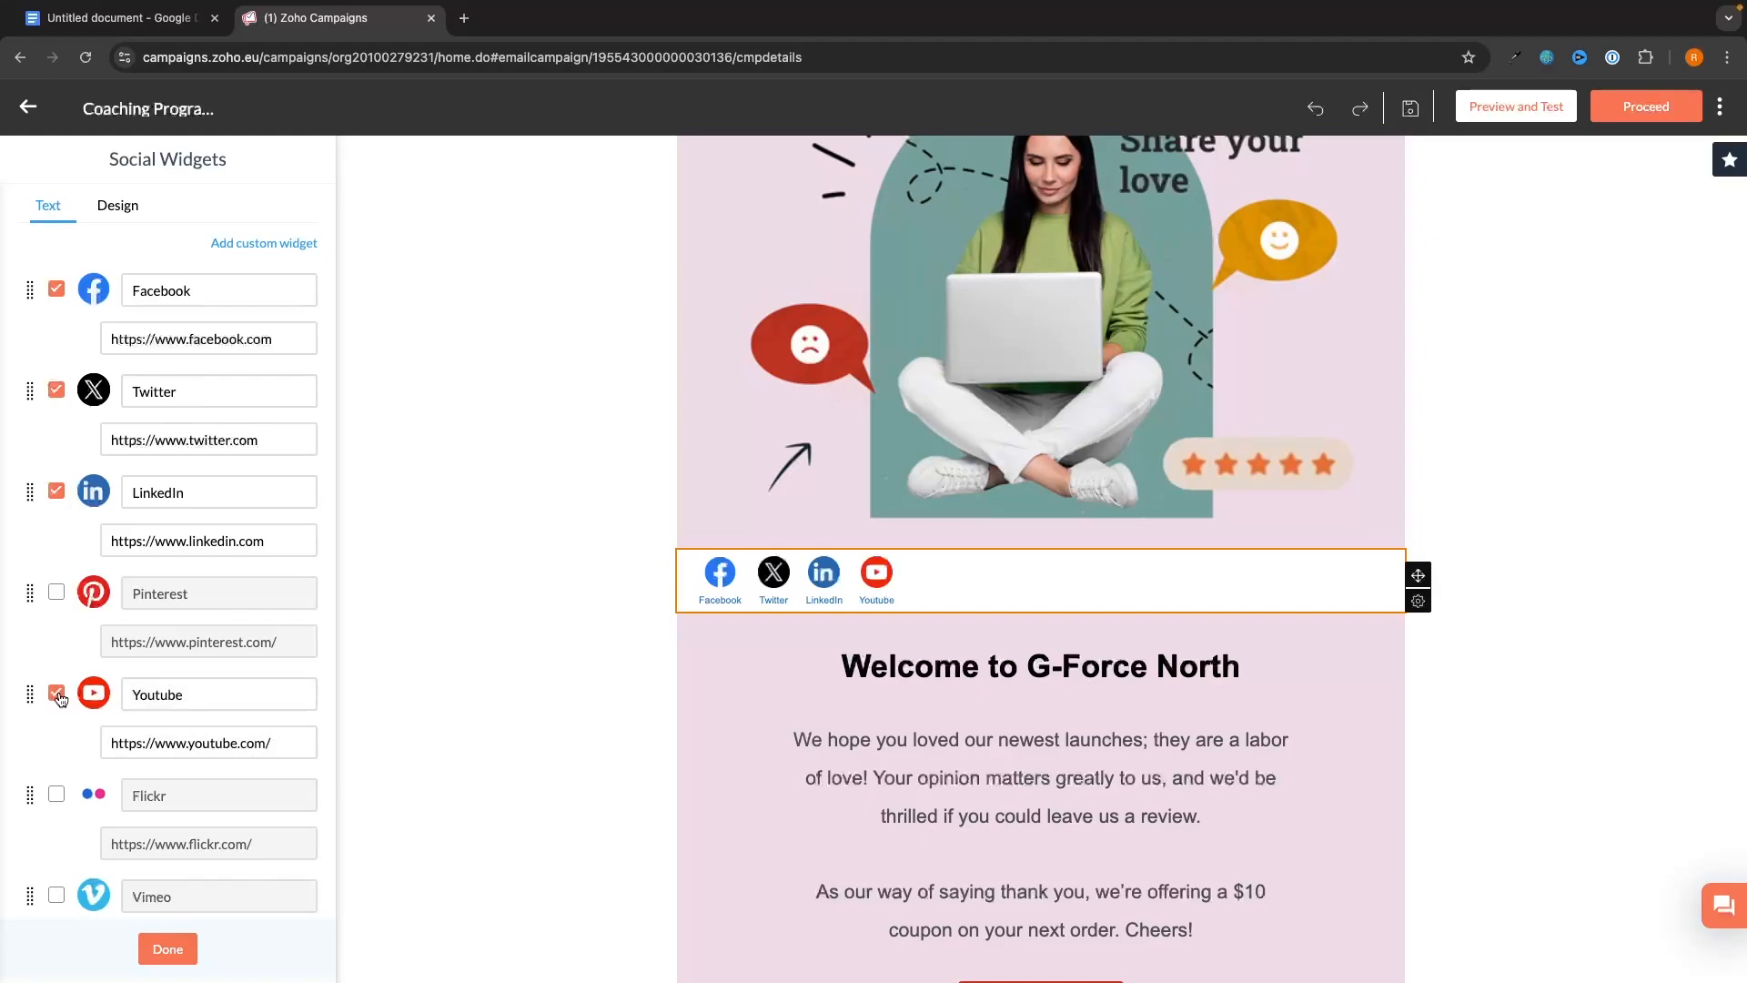
click(56, 496)
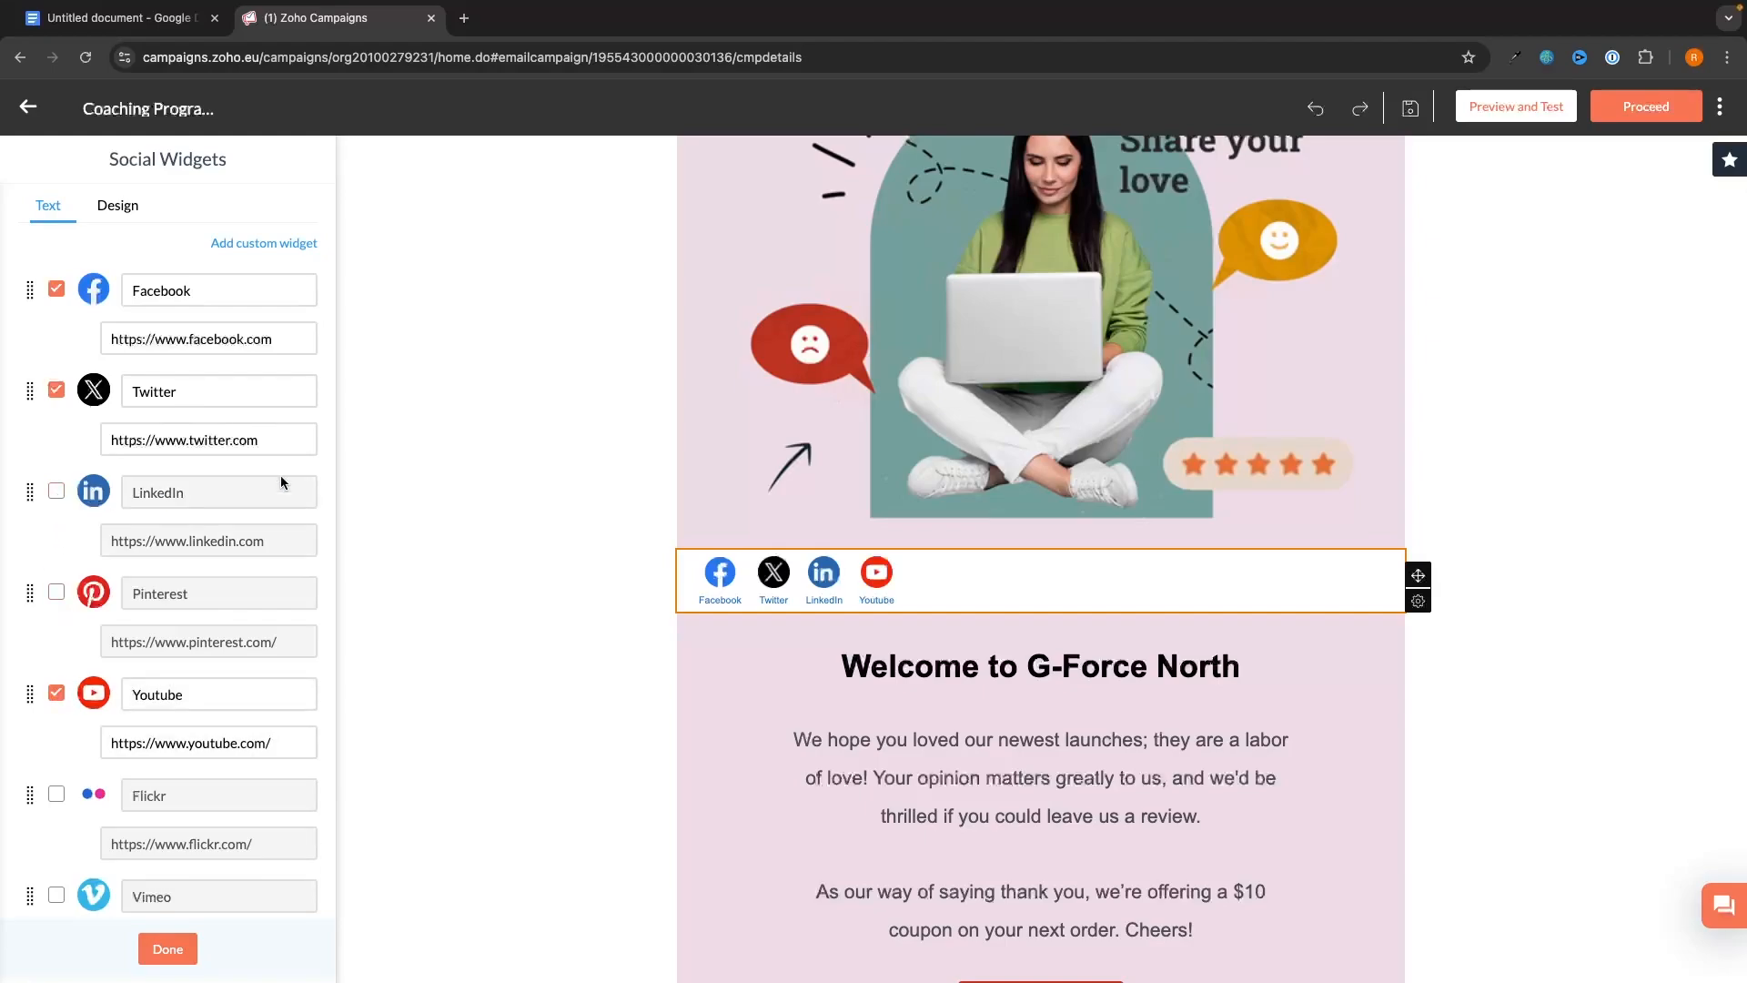
click(304, 440)
drag(303, 440, 91, 446)
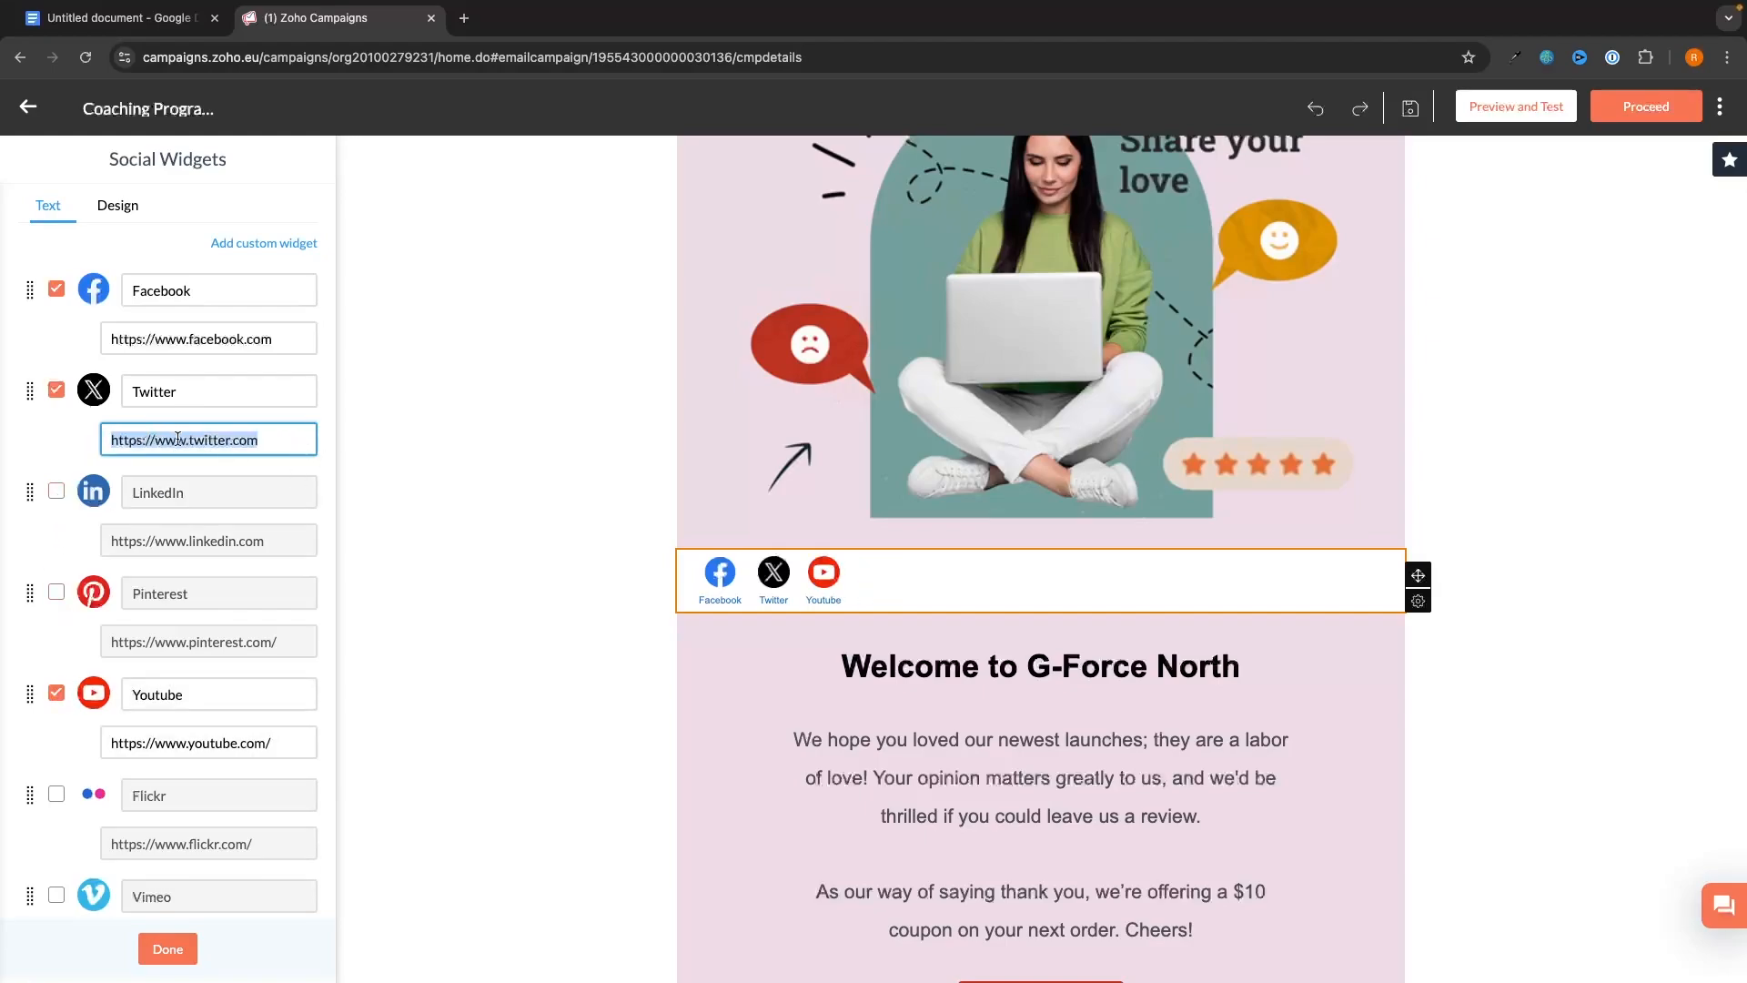
click(919, 580)
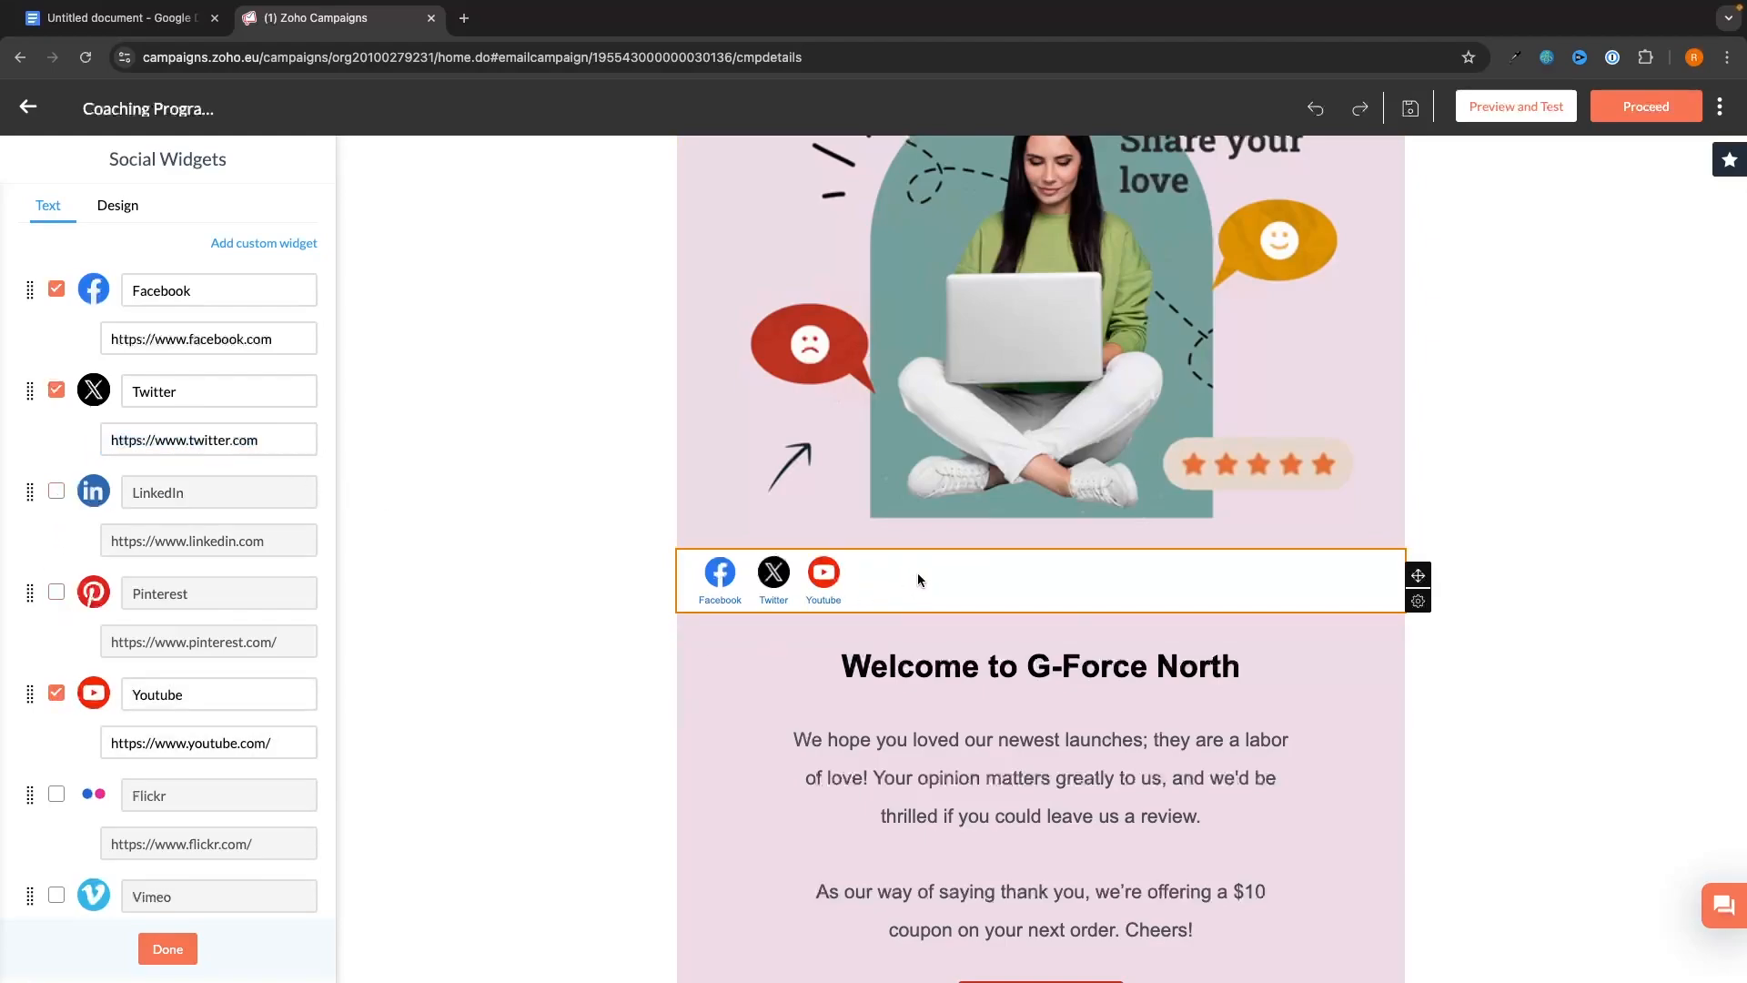
click(111, 221)
click(301, 644)
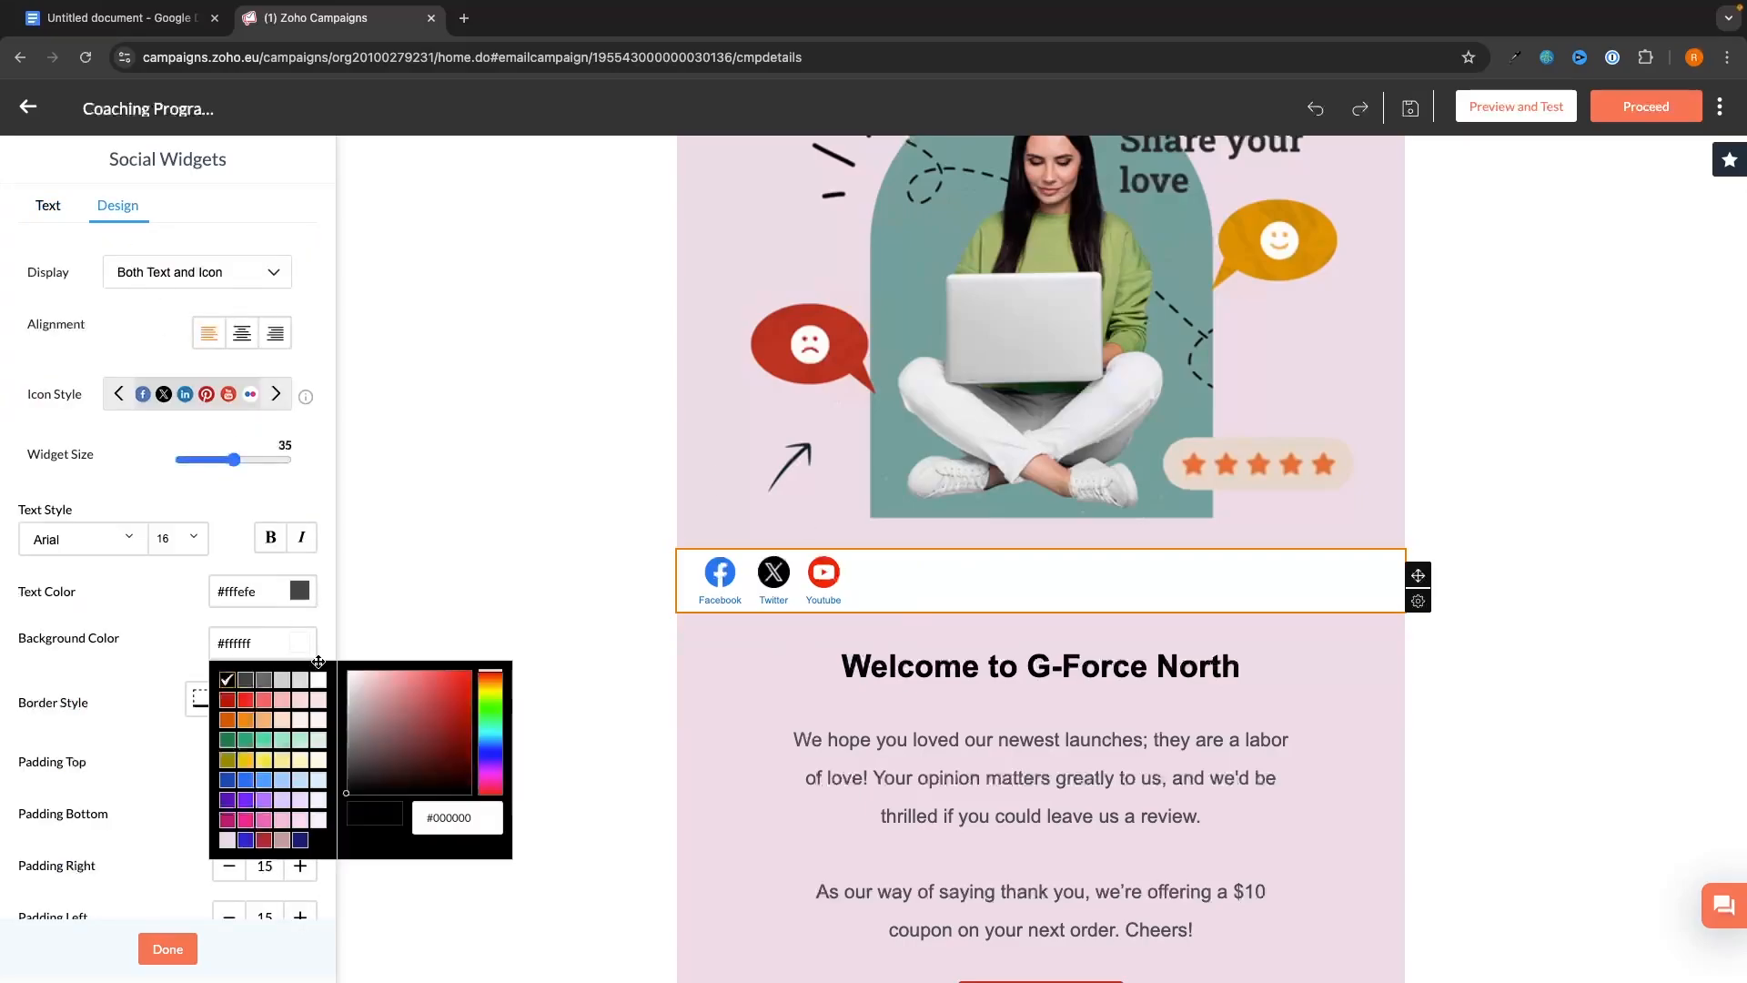
click(304, 705)
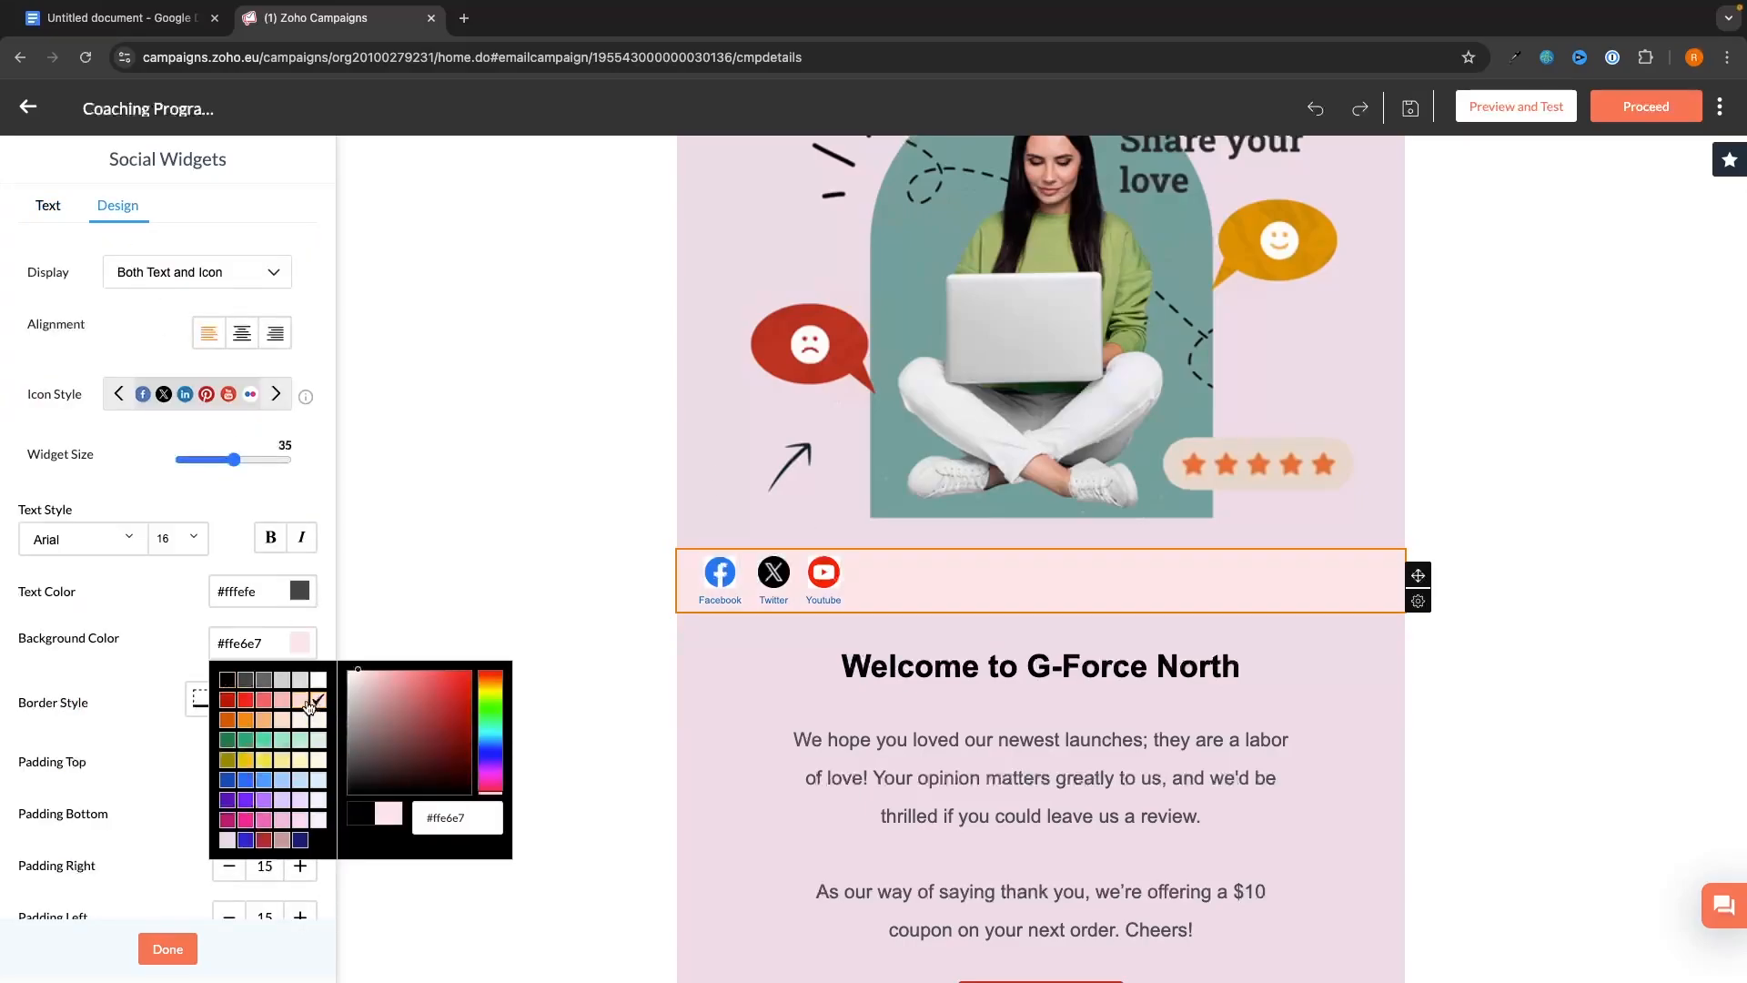
click(303, 722)
click(319, 721)
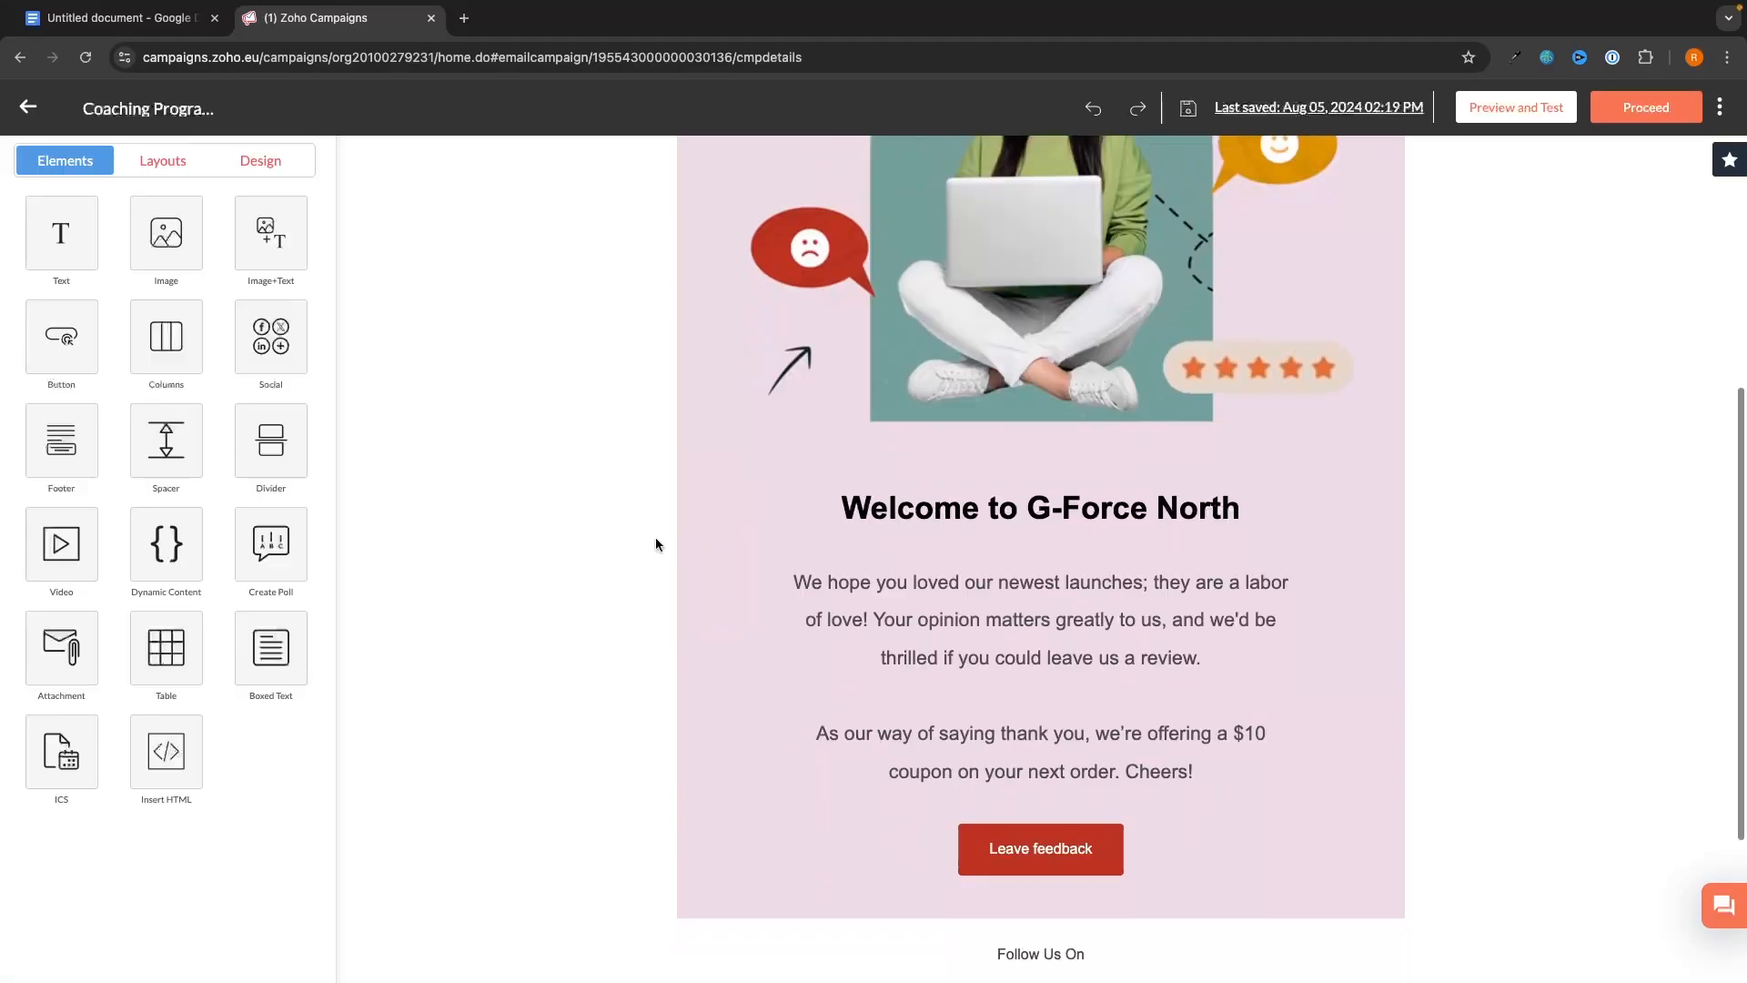
scroll(657, 544, up, 4)
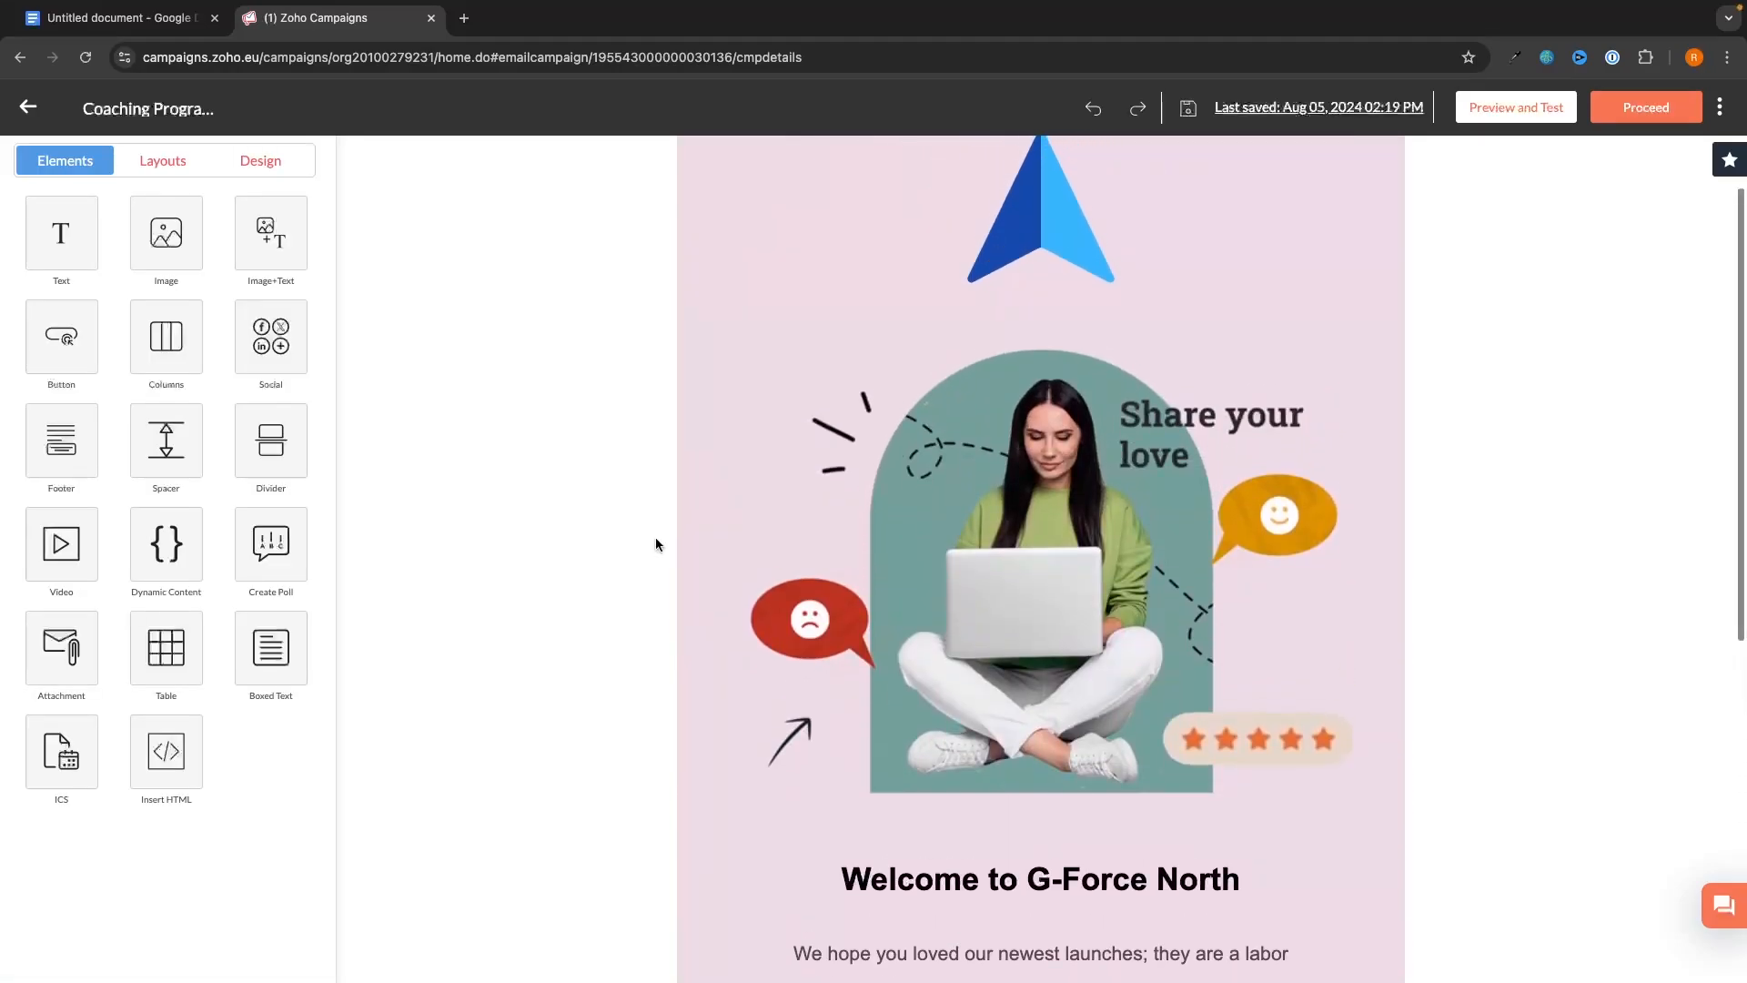
- Save the email content and move on to the campaign summary
scroll(657, 544, down, 3)
scroll(683, 546, down, 3)
scroll(901, 582, up, 3)
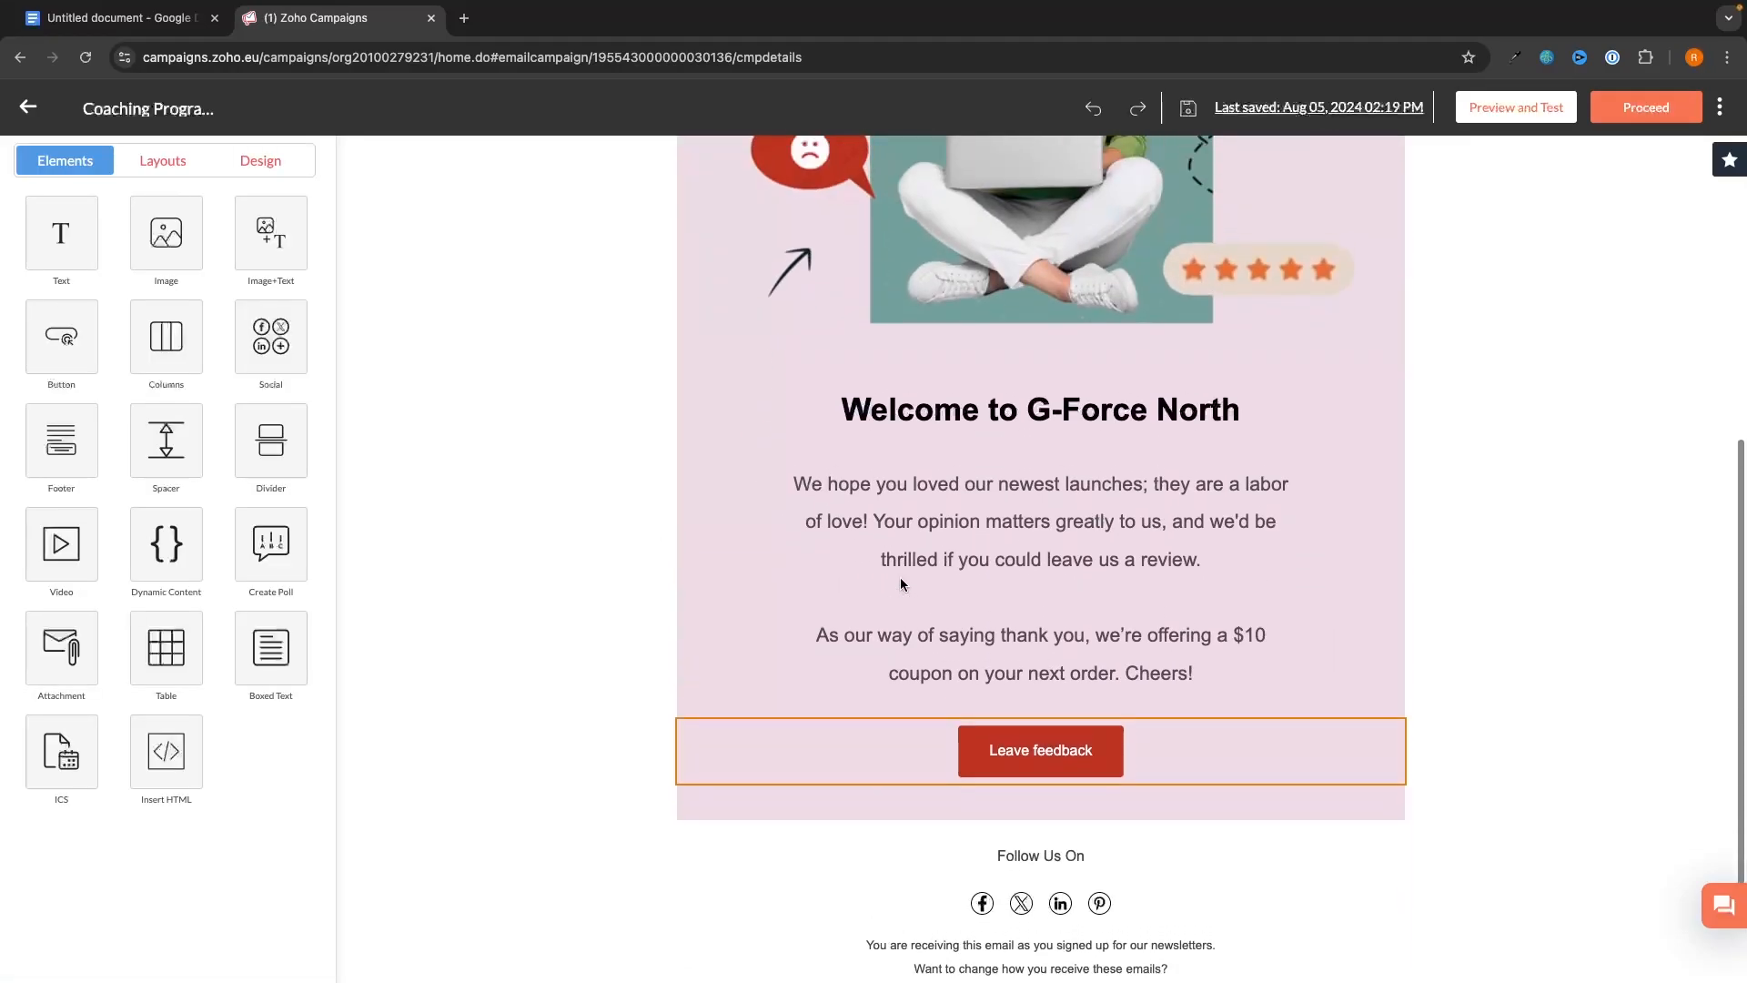
scroll(901, 579, up, 3)
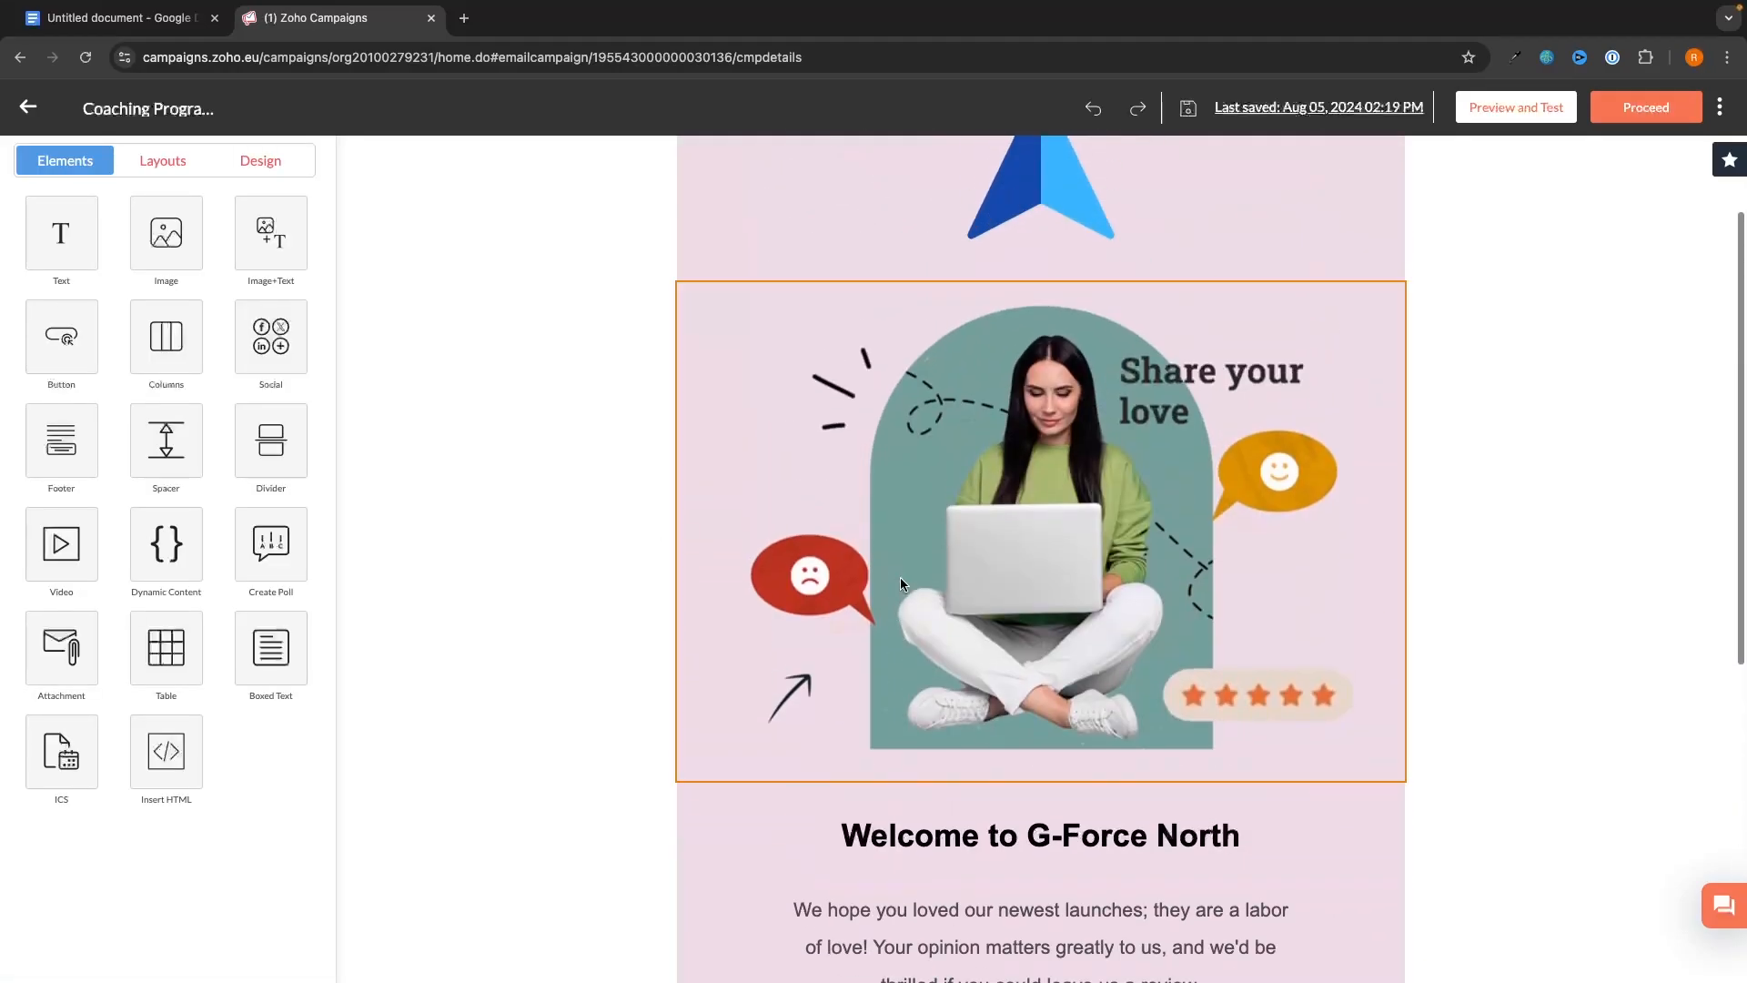
click(1658, 113)
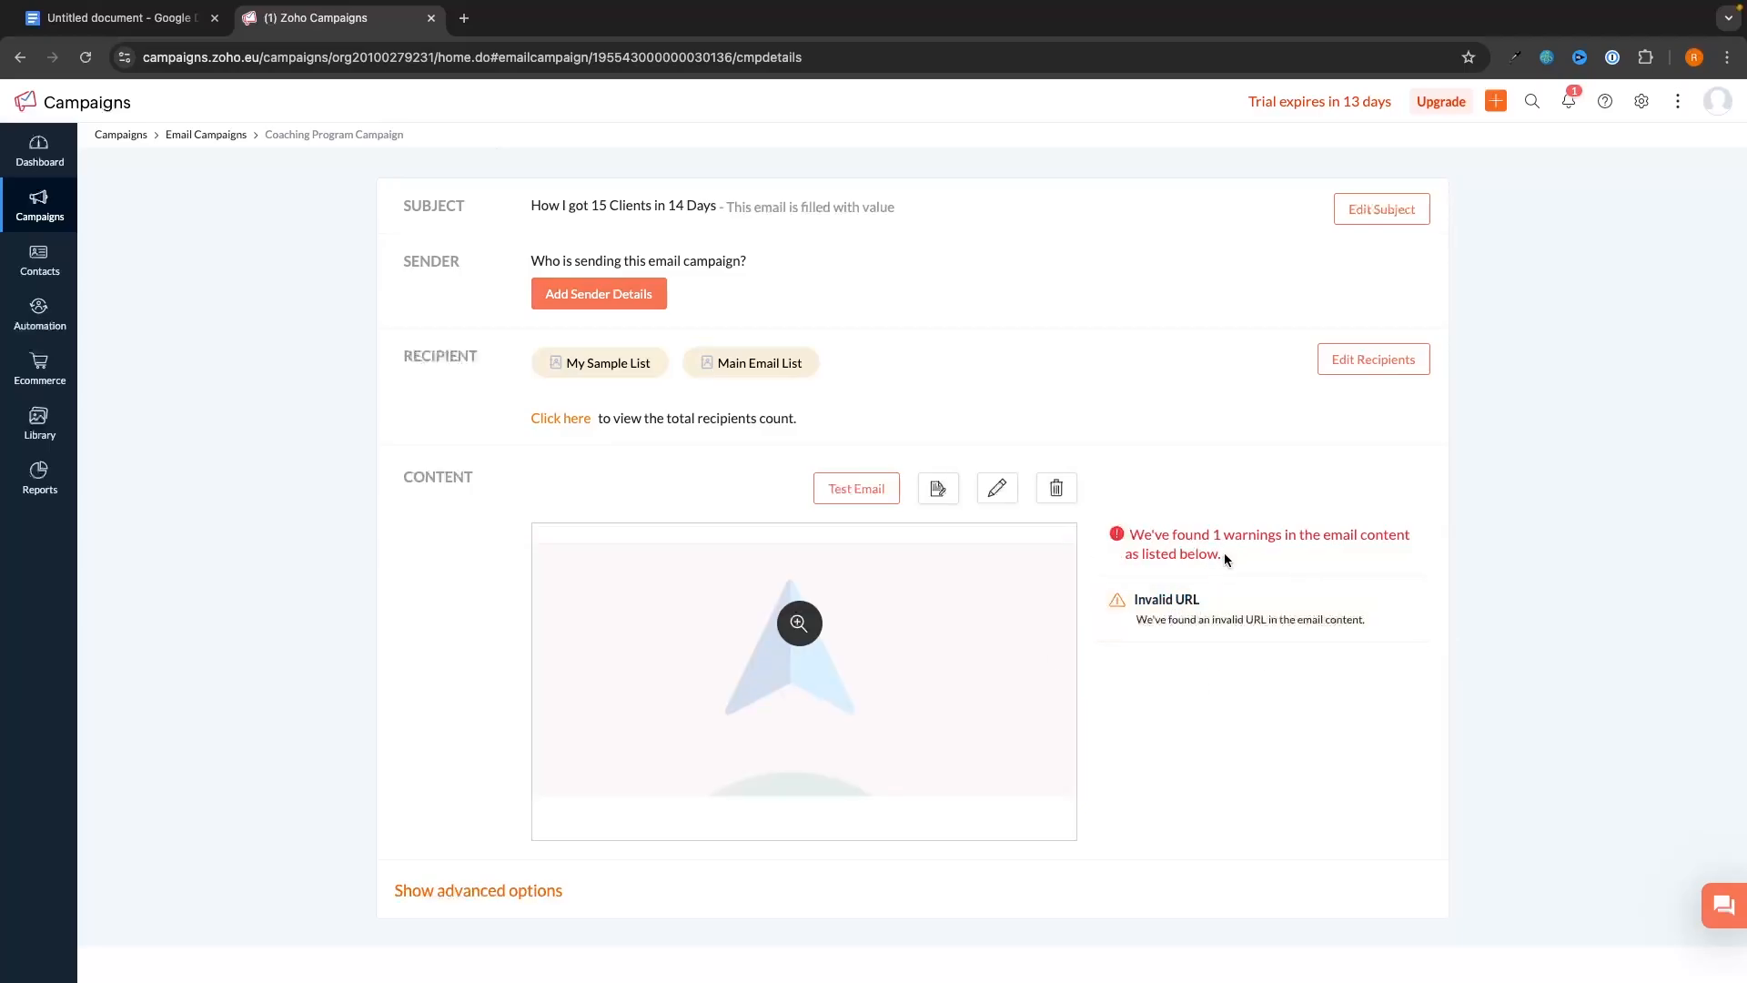
- Preview the email to inspect the blank-link warning, then reopen the content editor
click(1170, 602)
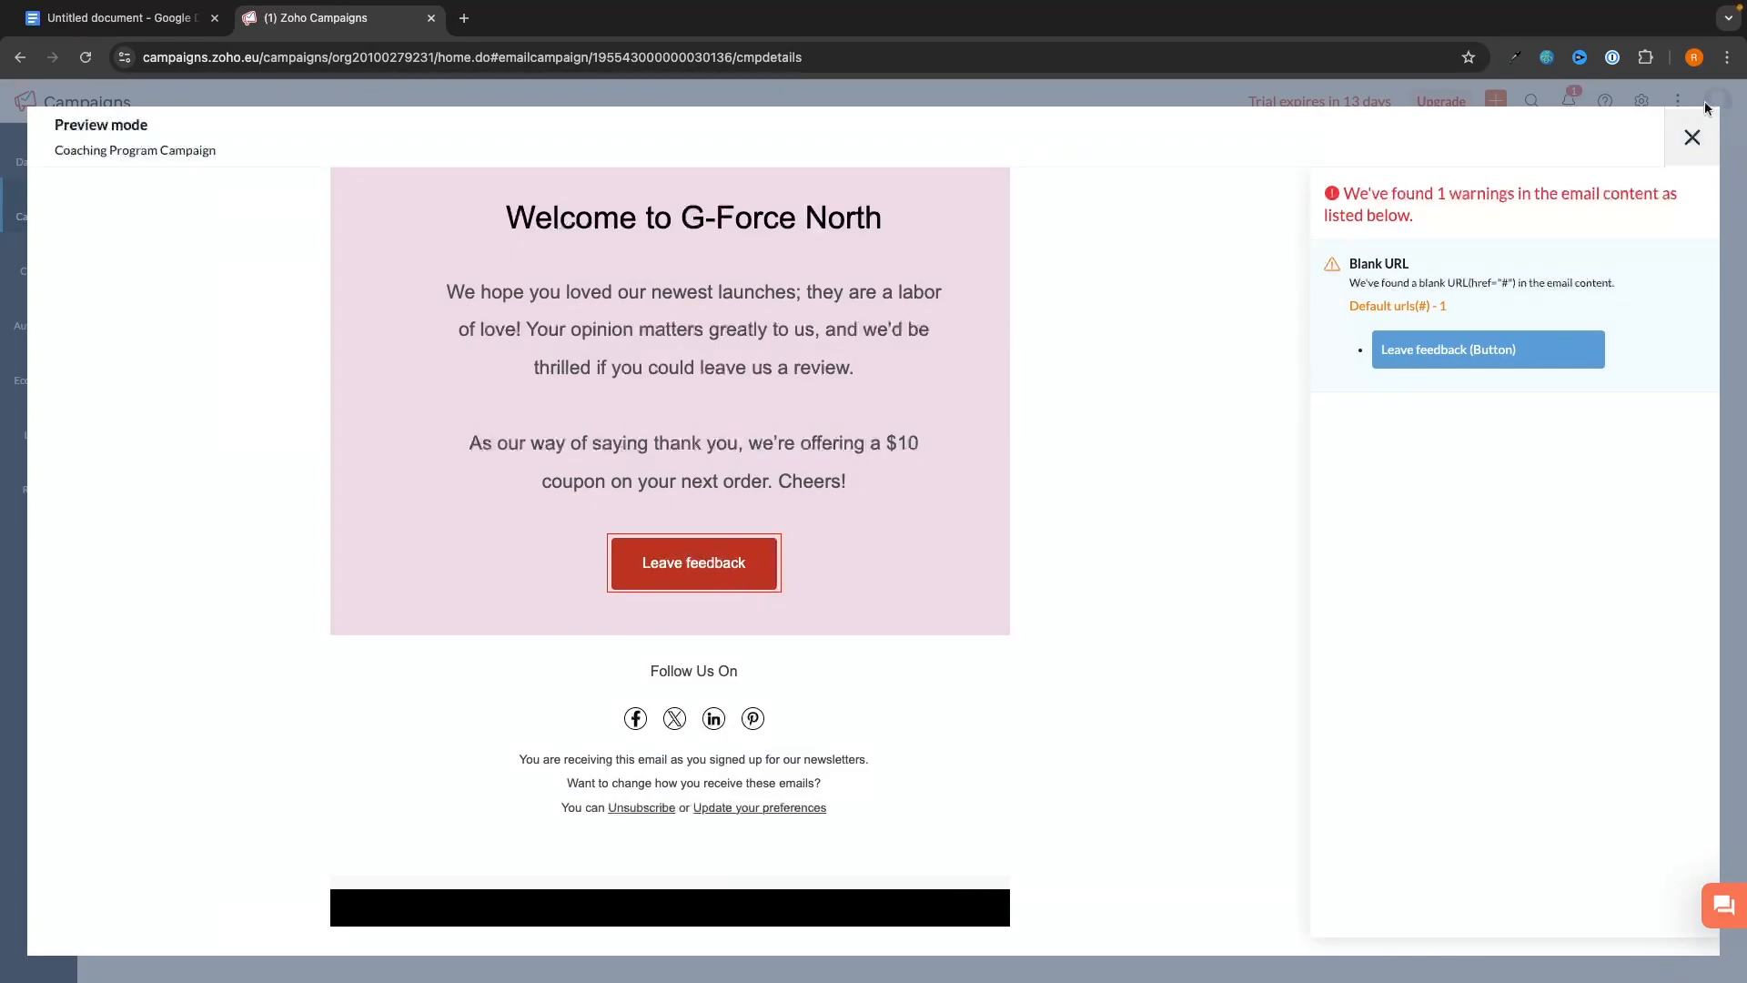
click(1692, 136)
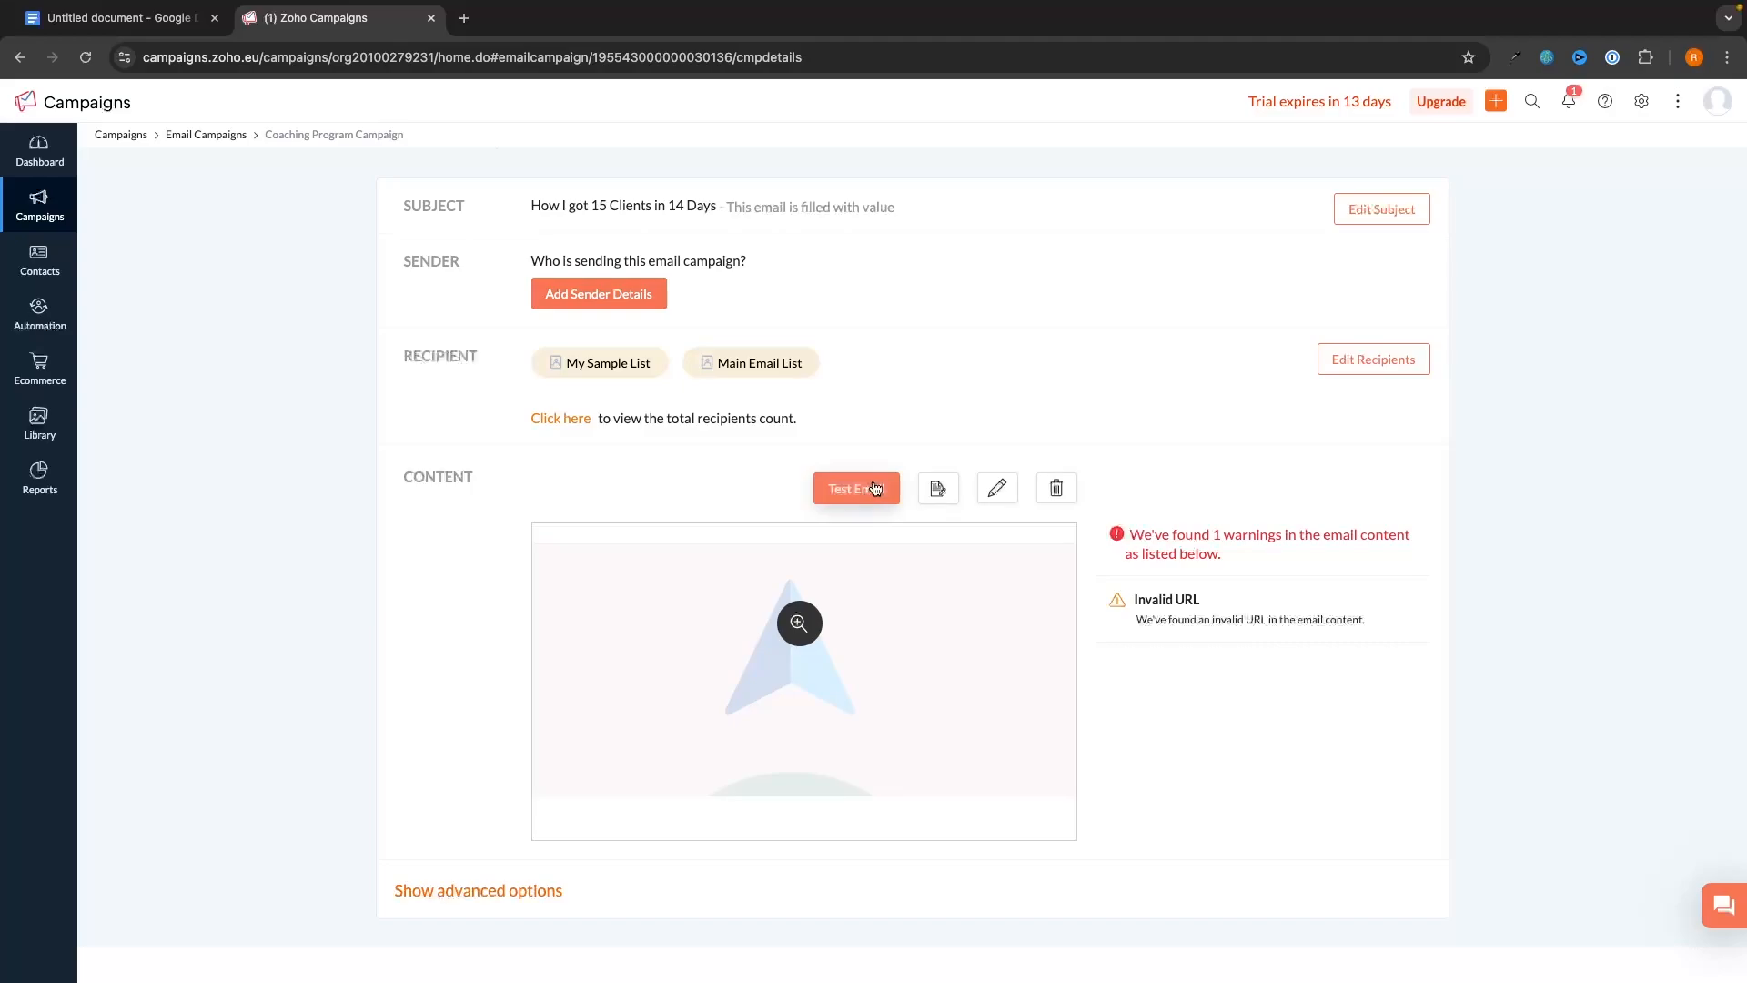
click(1002, 492)
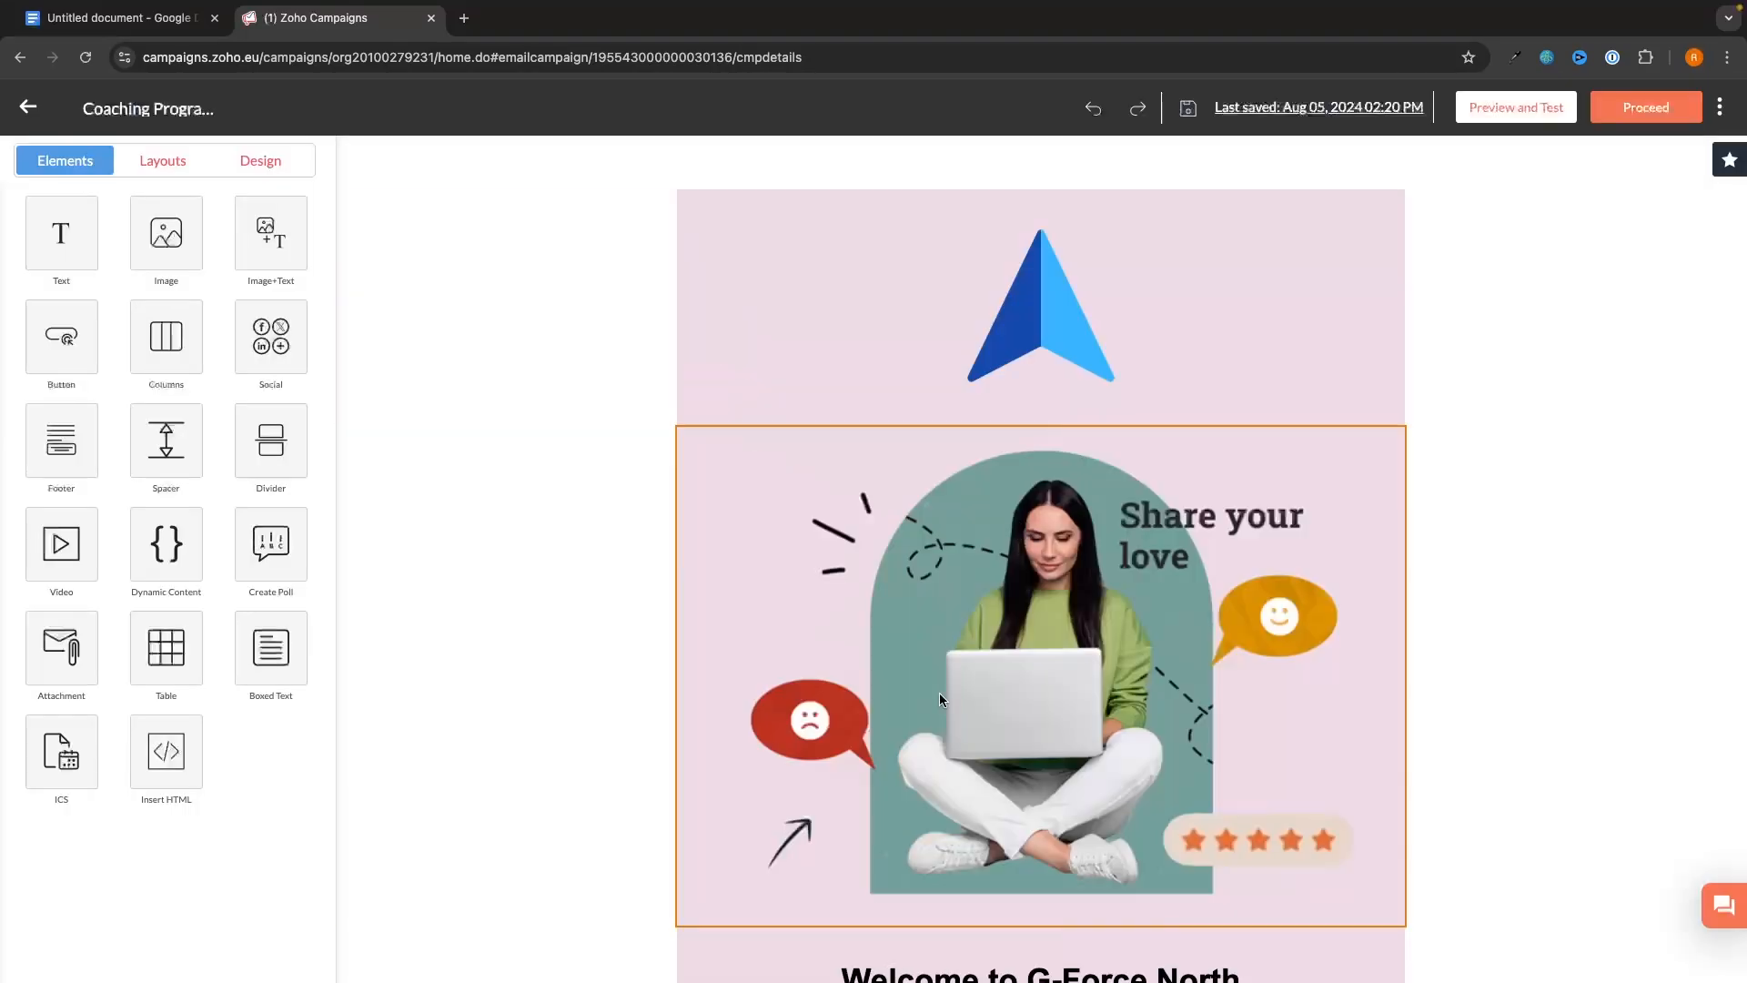
scroll(939, 692, down, 8)
click(1025, 602)
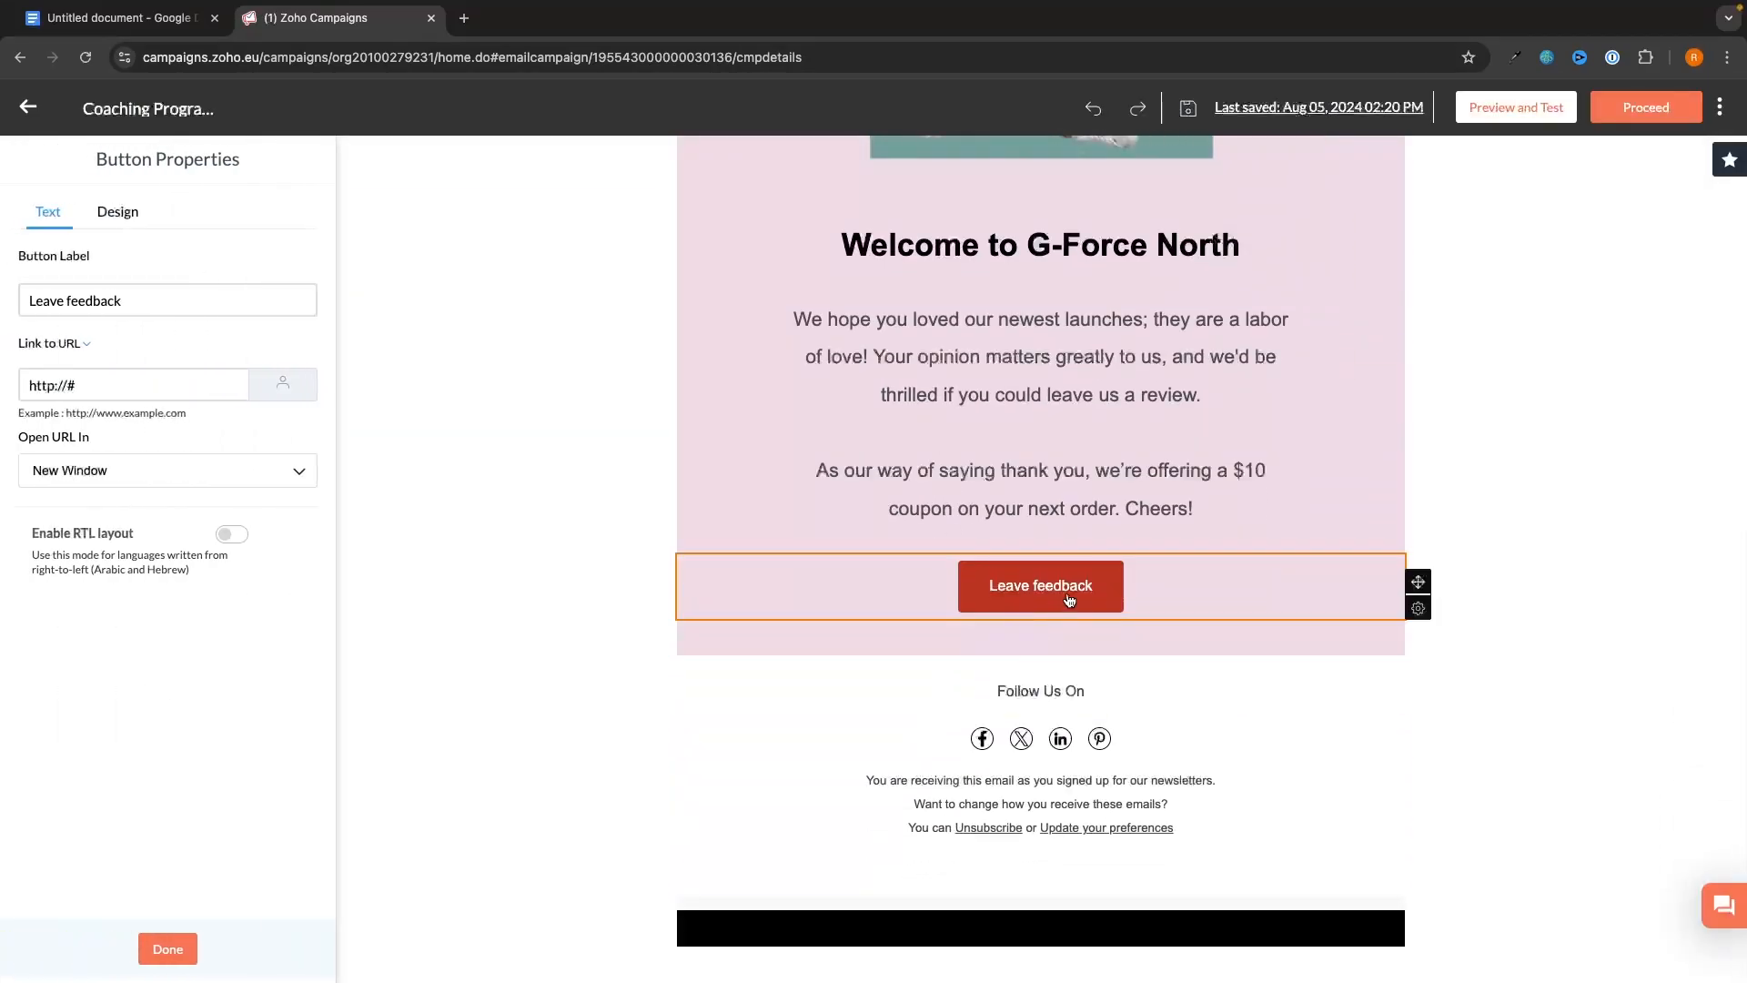
drag(86, 385, 21, 391)
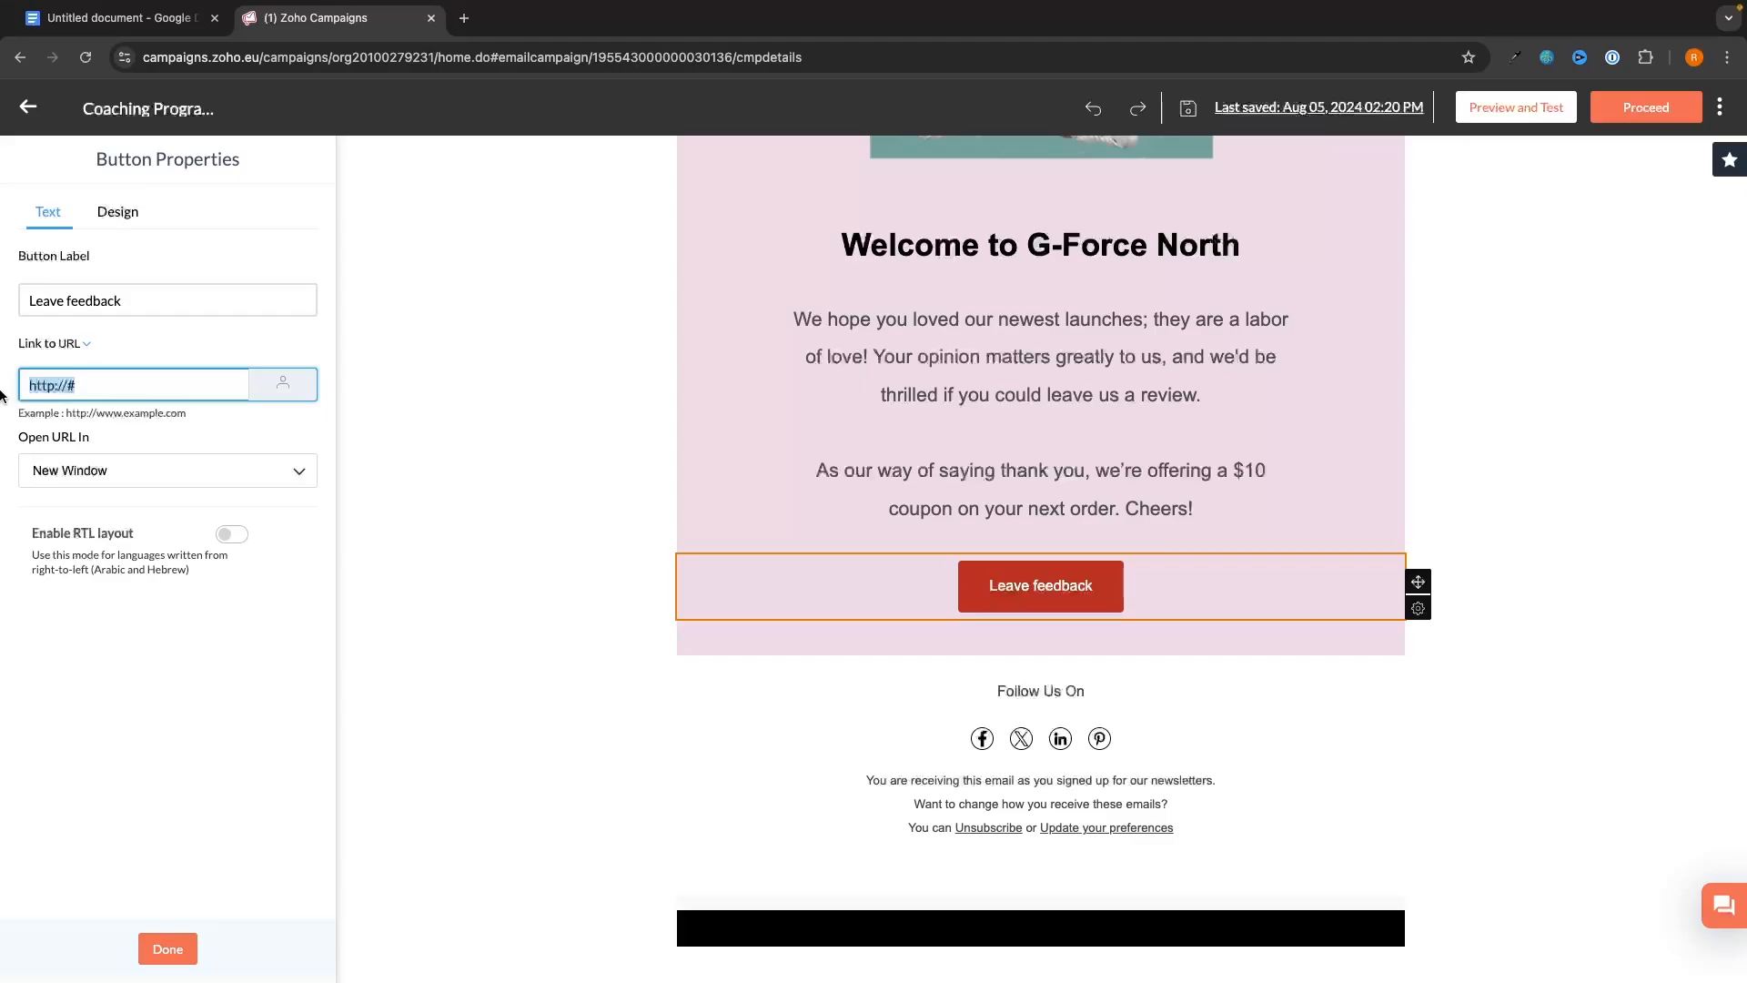
text(www.google.com)
click(141, 937)
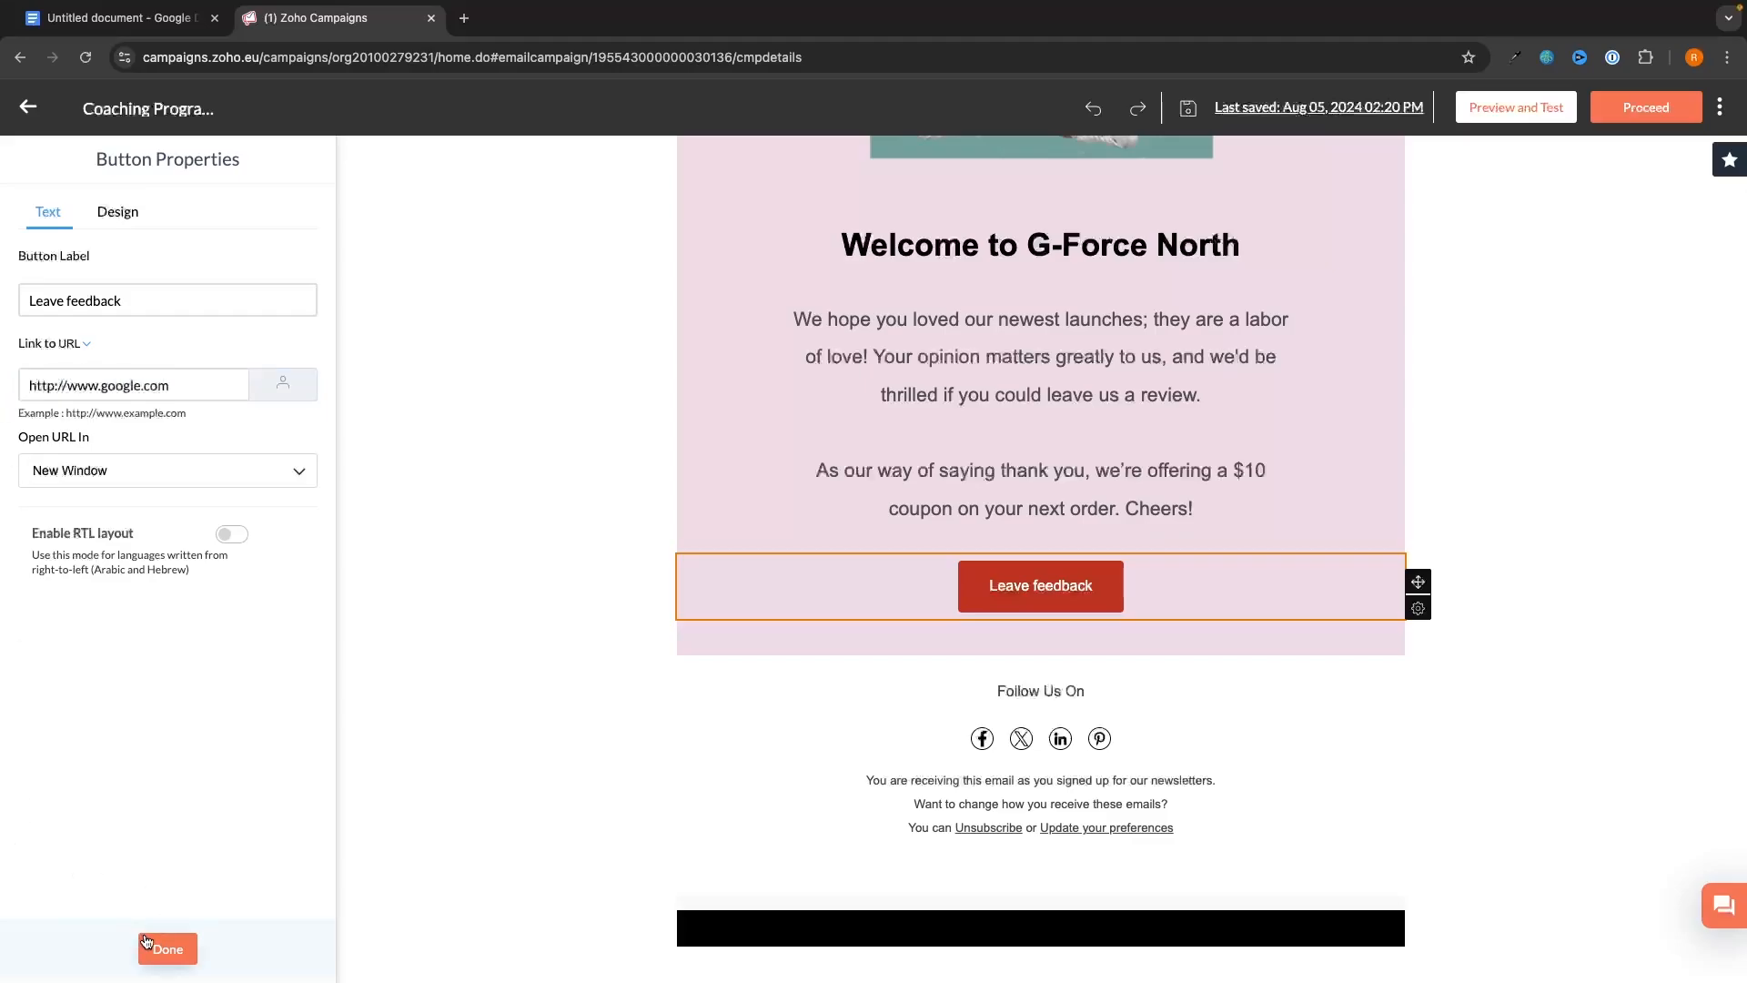
click(1595, 114)
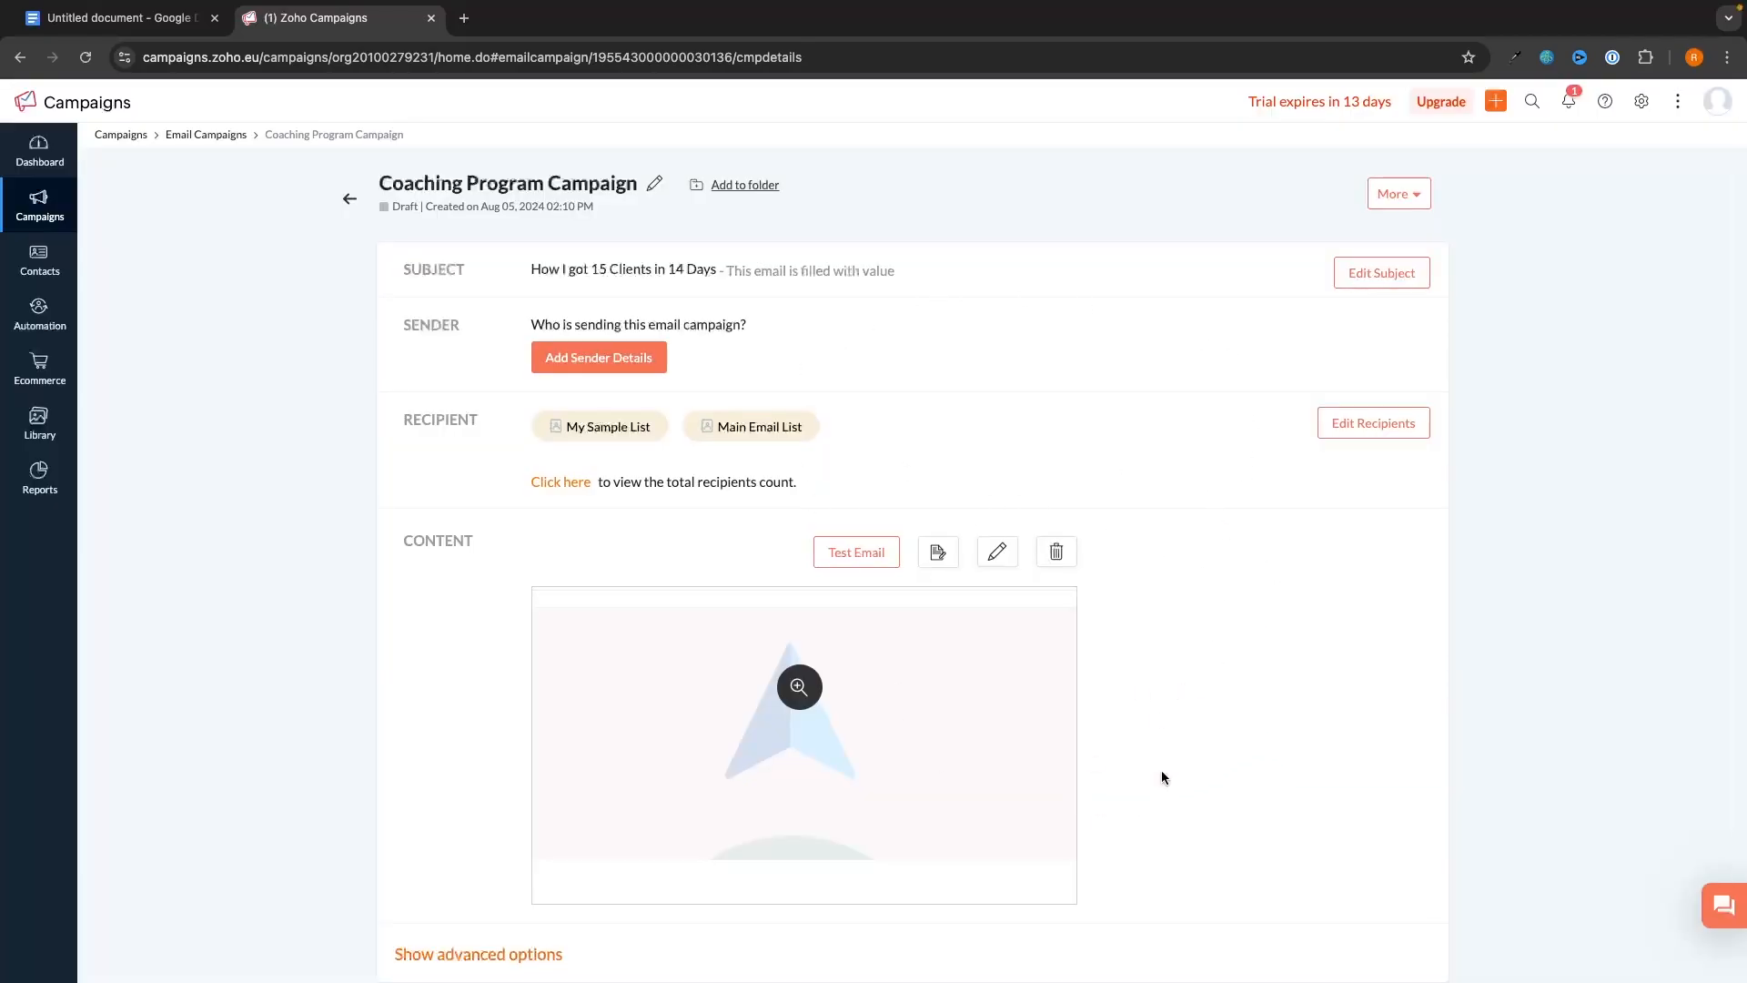
- Review the Coaching Program Campaign details page, highlighting the sender details question
scroll(1234, 657, down, 2)
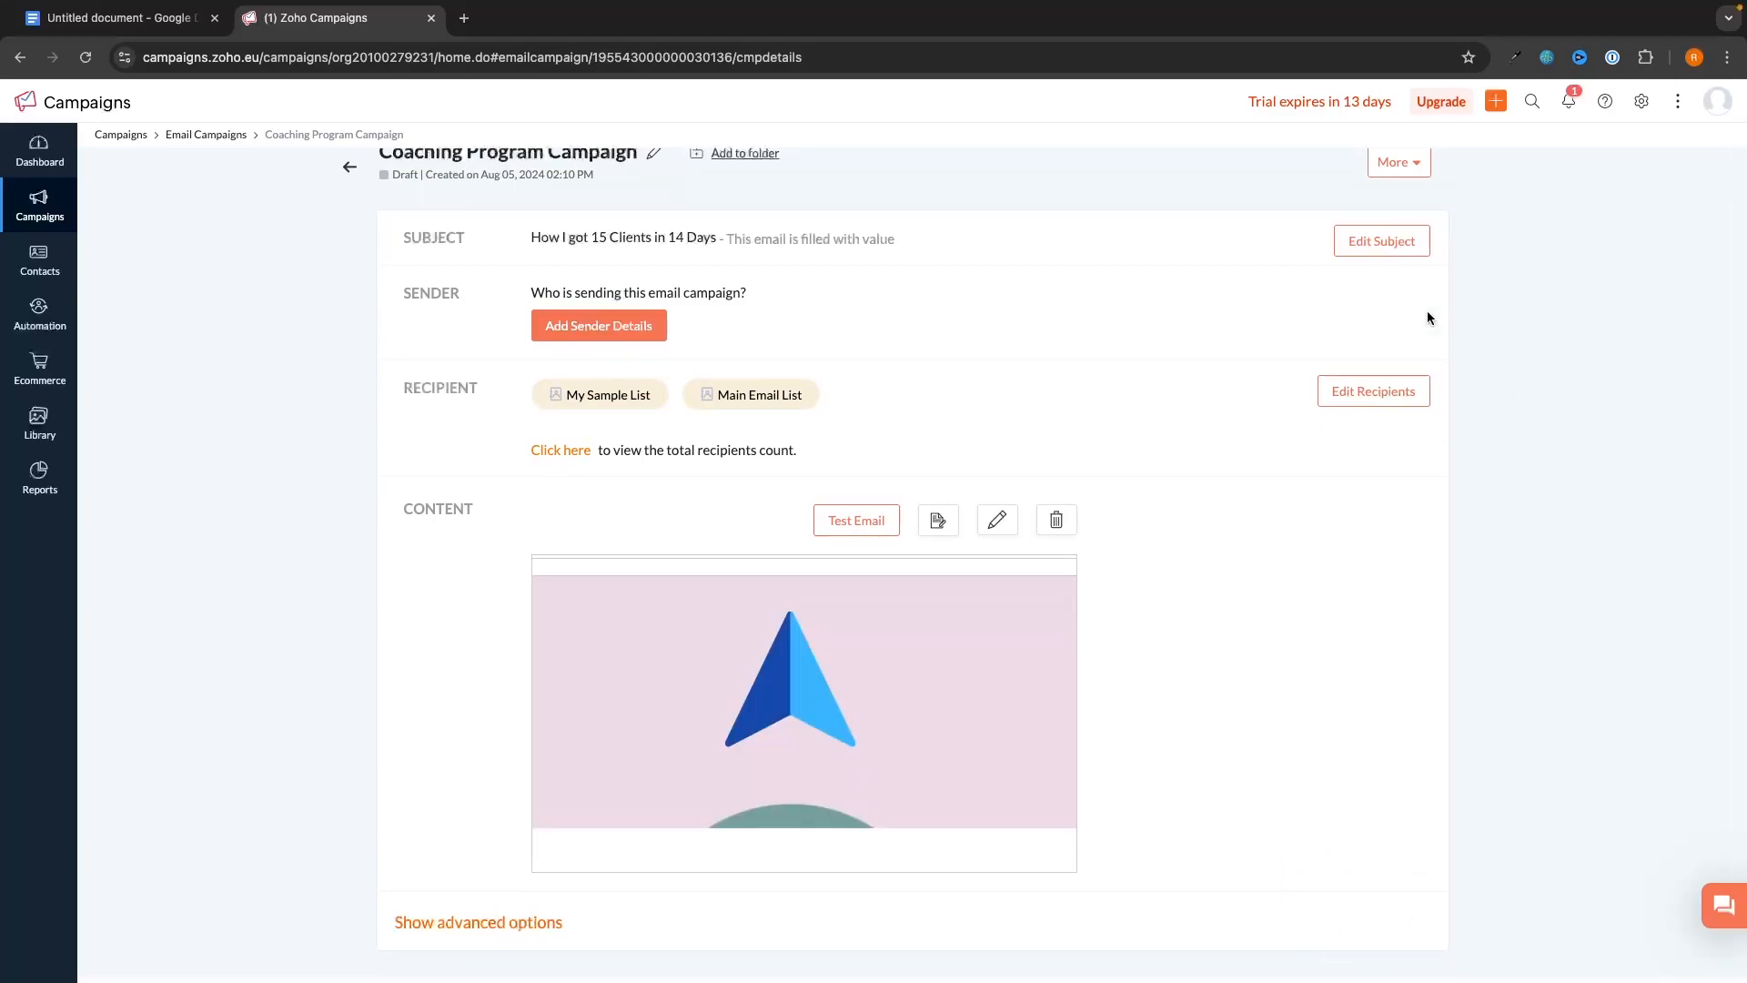
drag(504, 295, 740, 294)
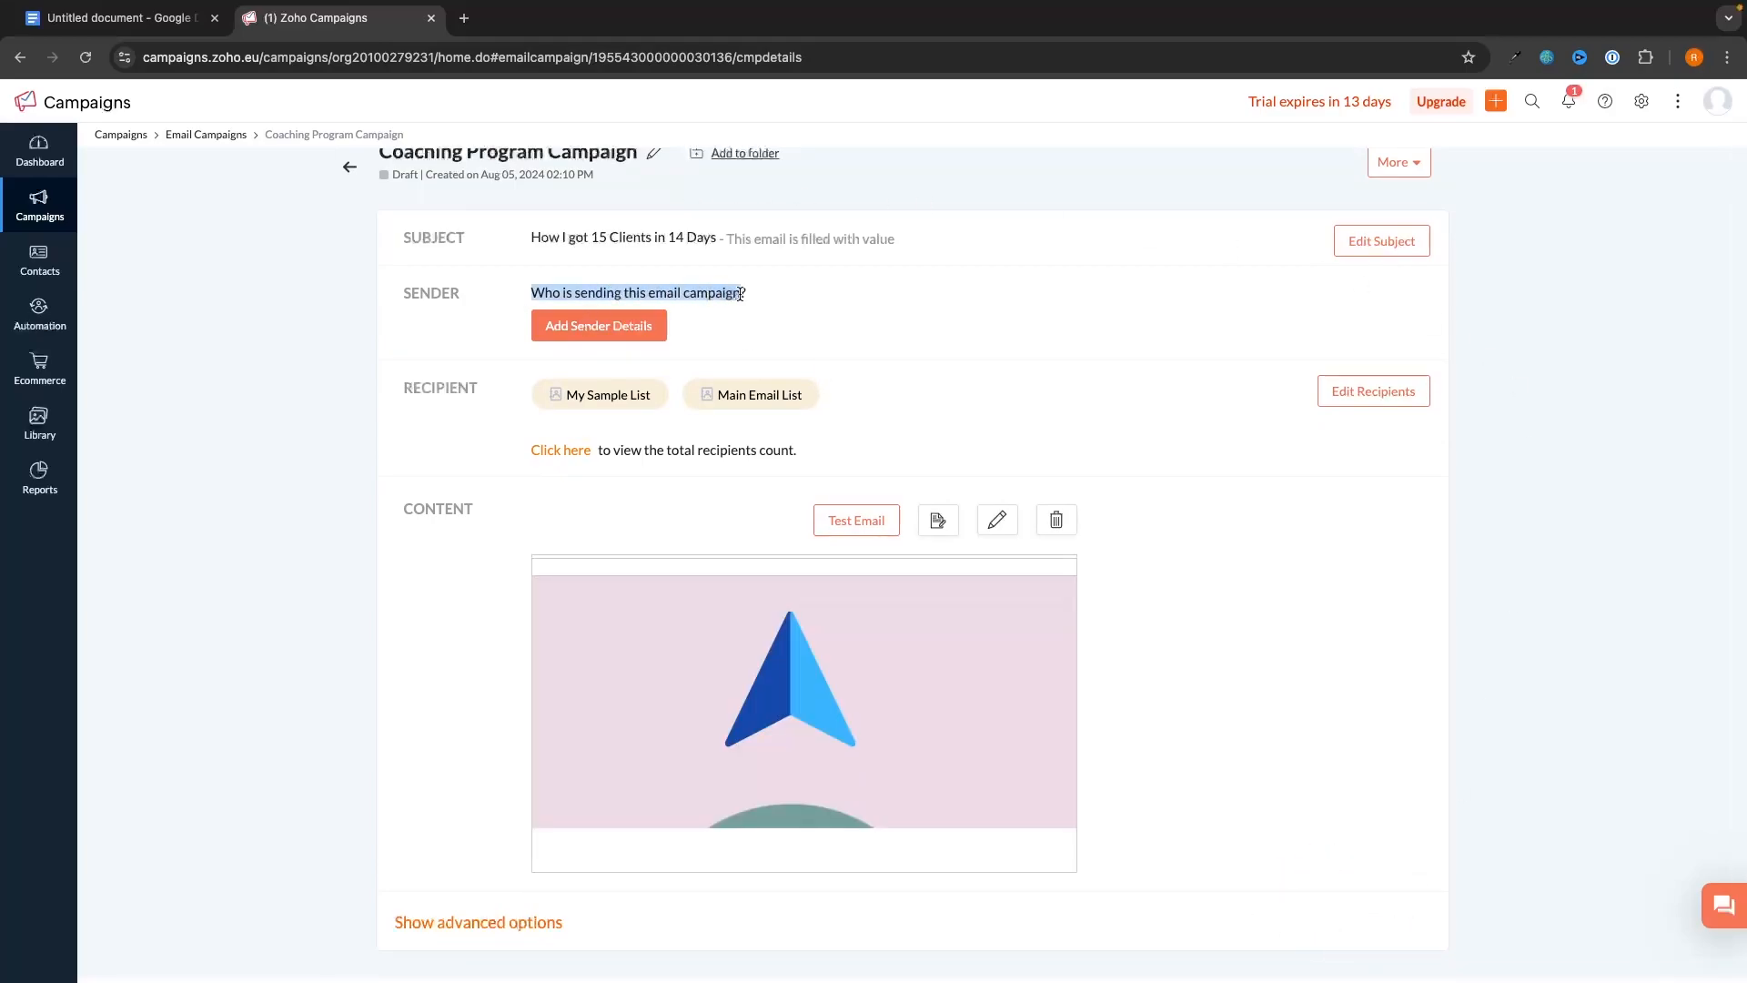
click(620, 299)
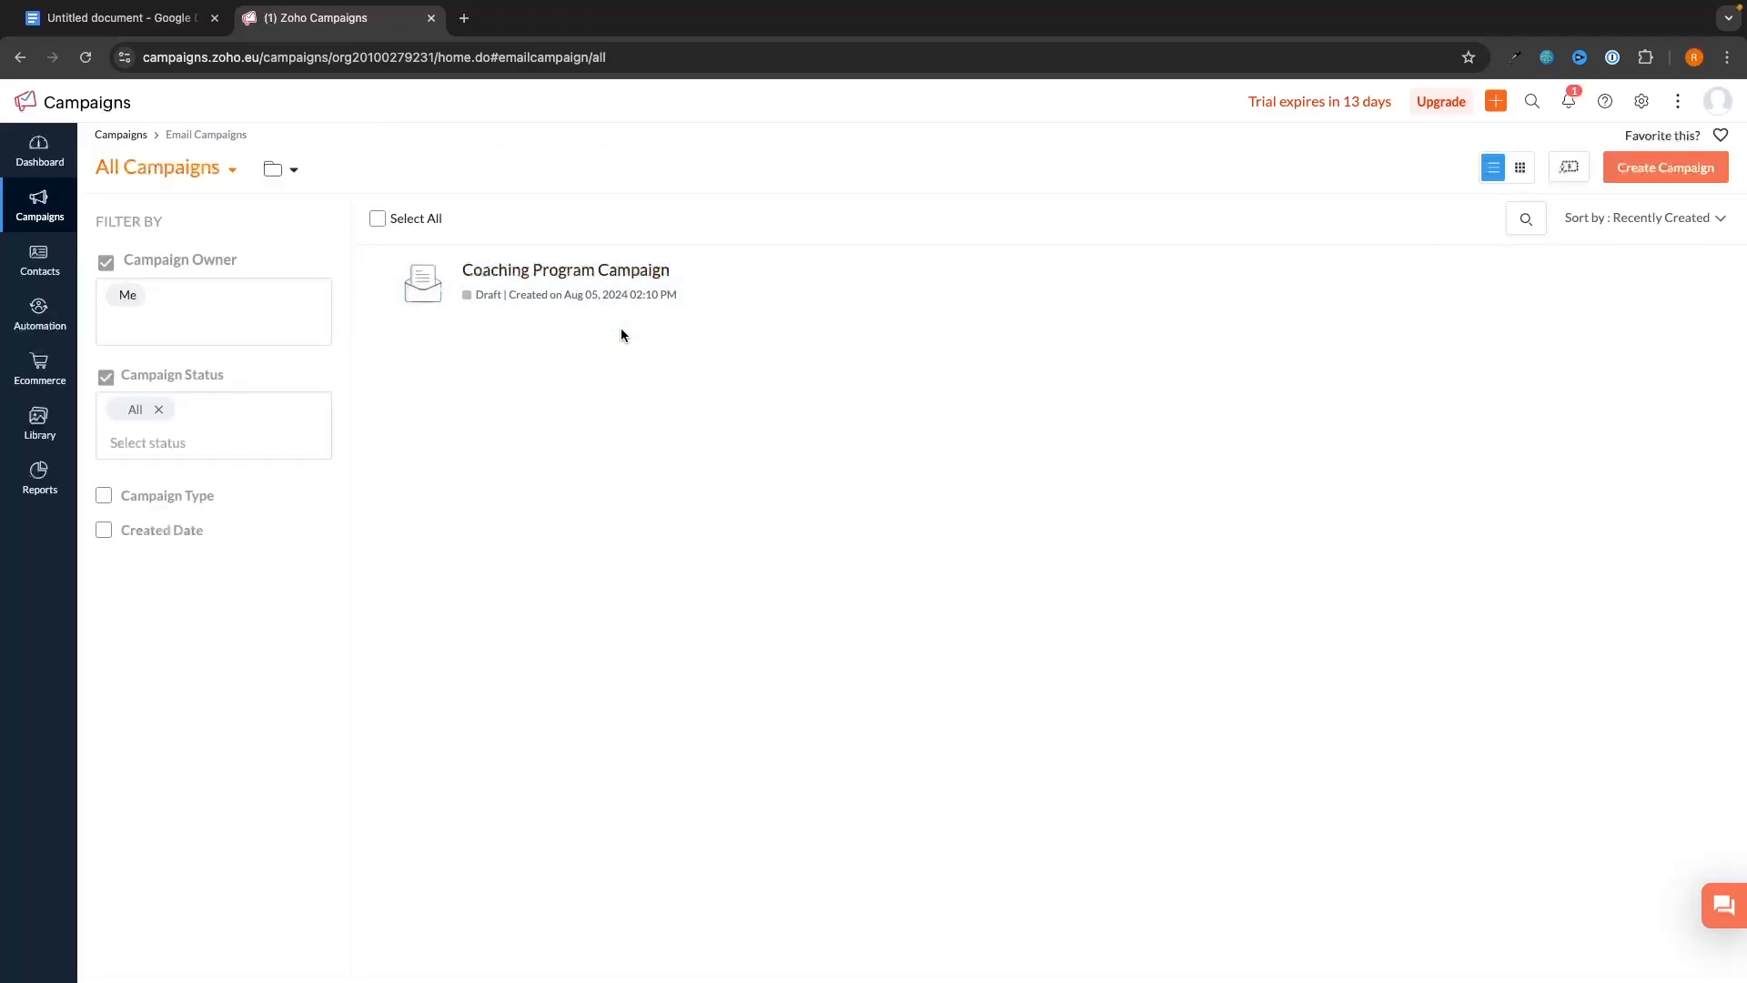
- Open Automation, start a first workflow, and preview the 10-day welcome series template
click(39, 329)
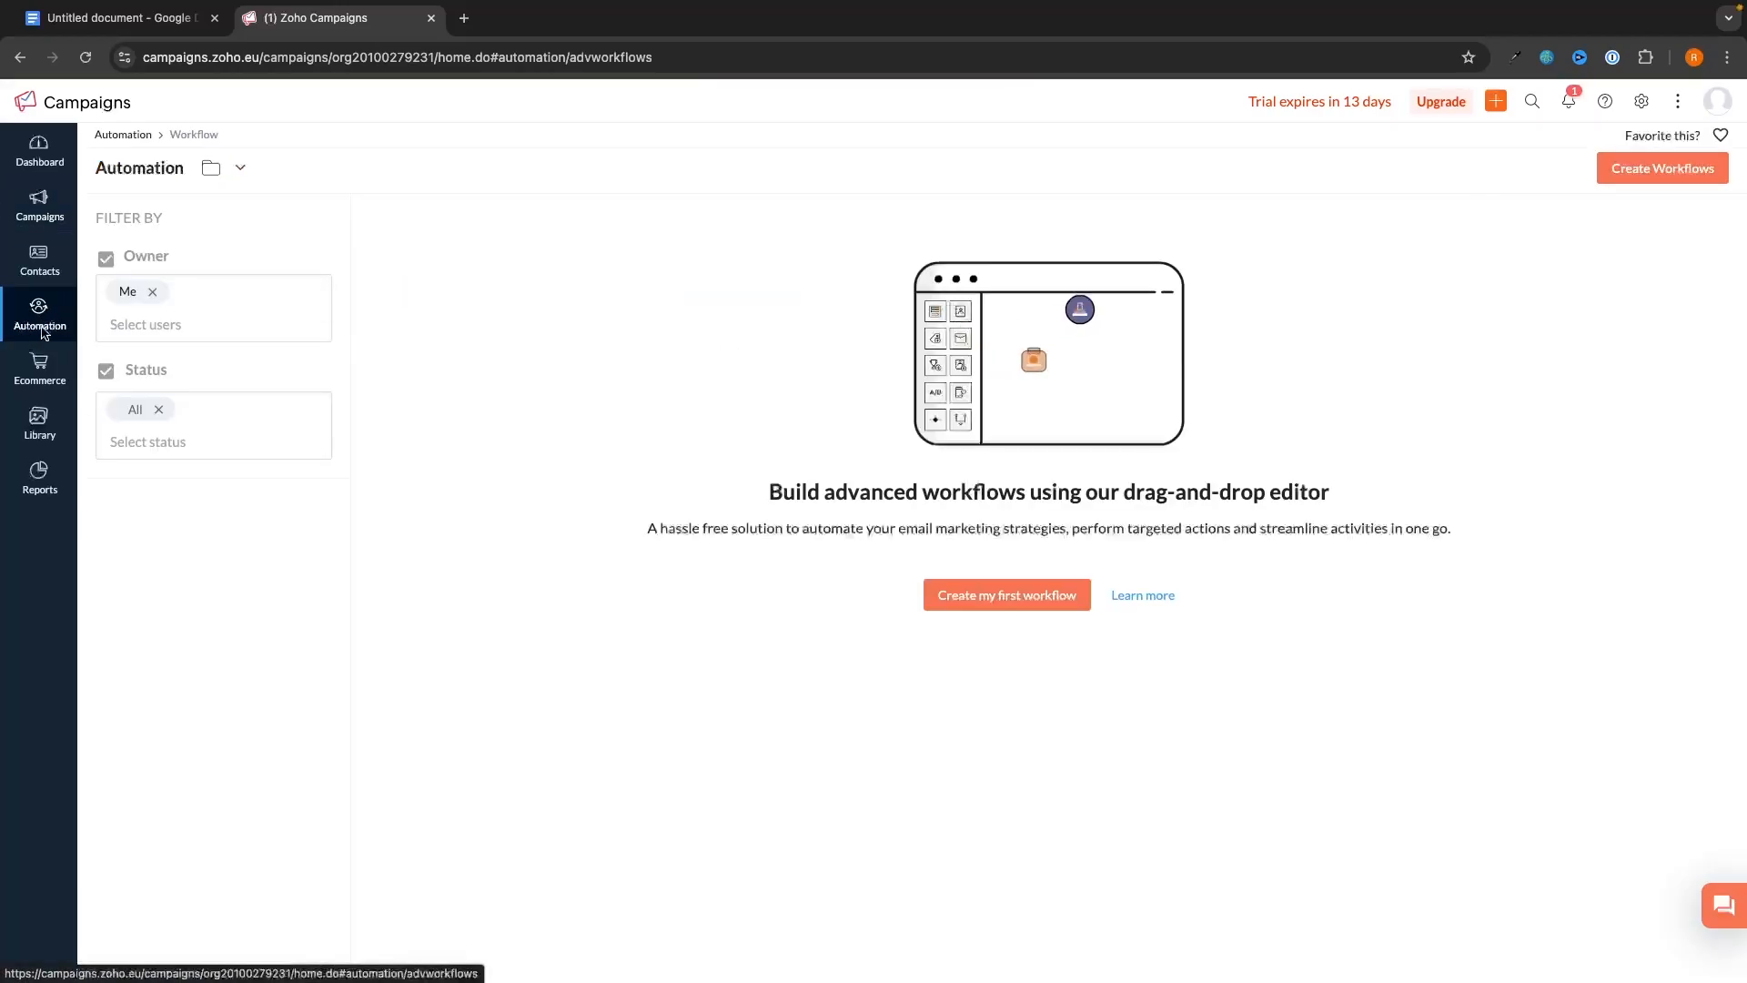
click(981, 596)
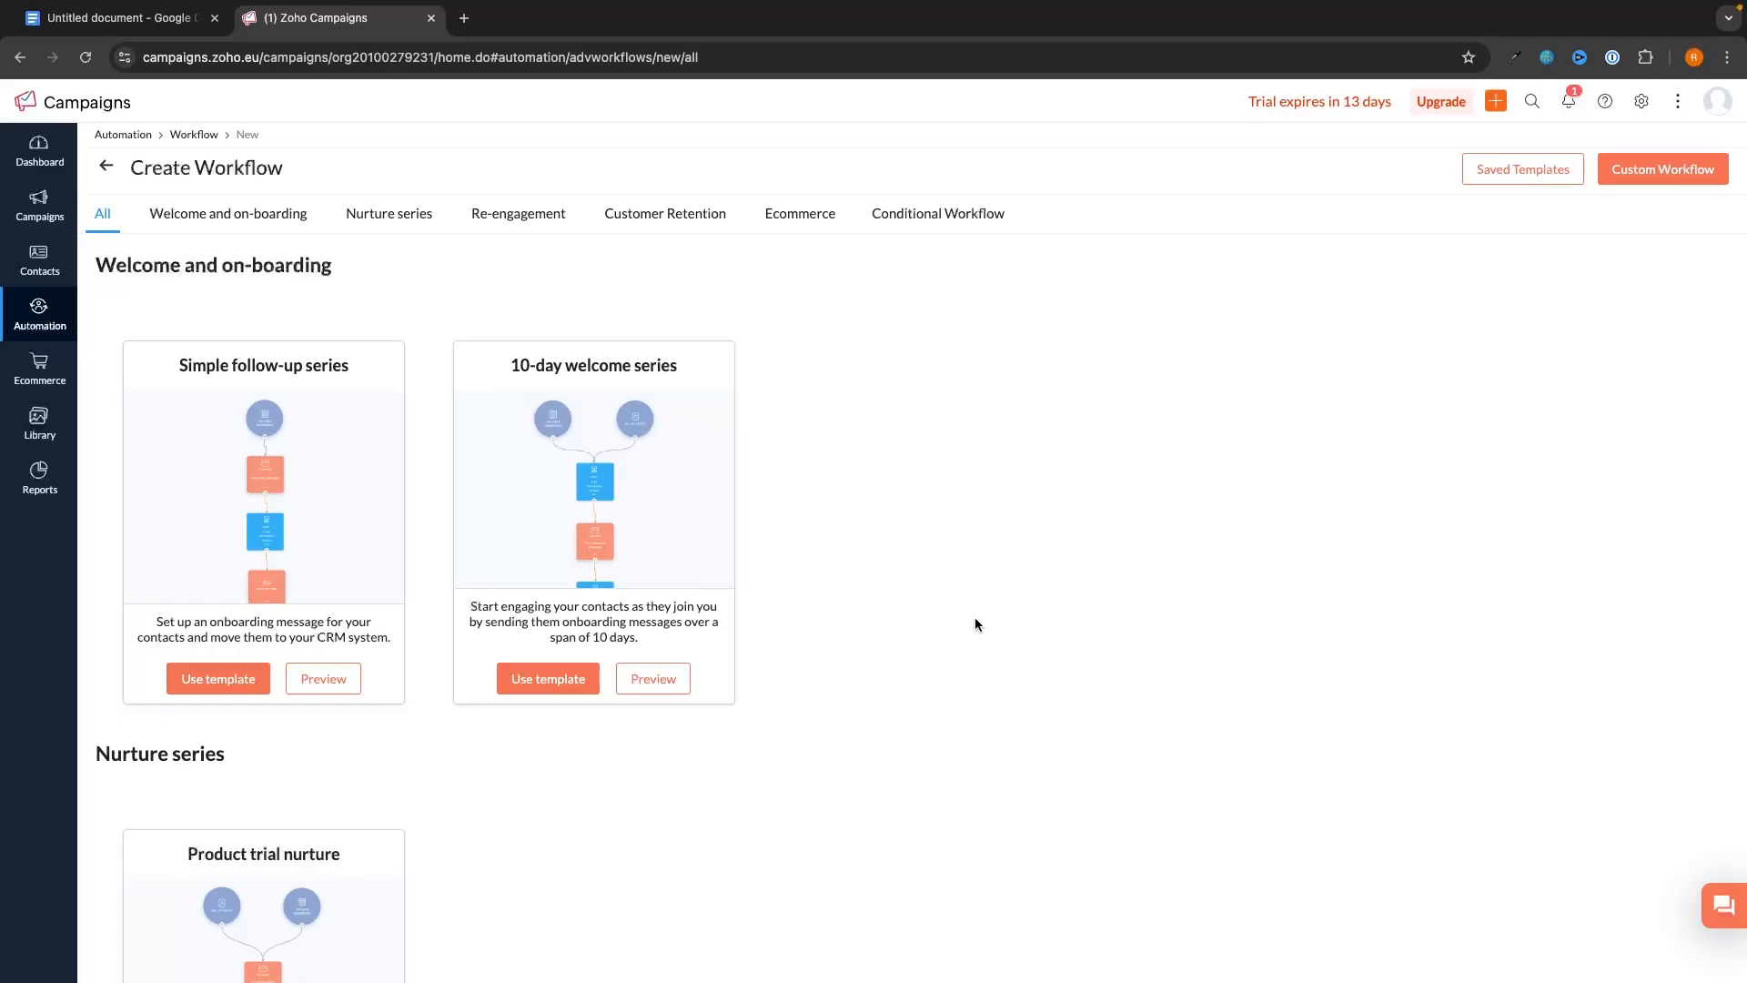
scroll(916, 501, down, 3)
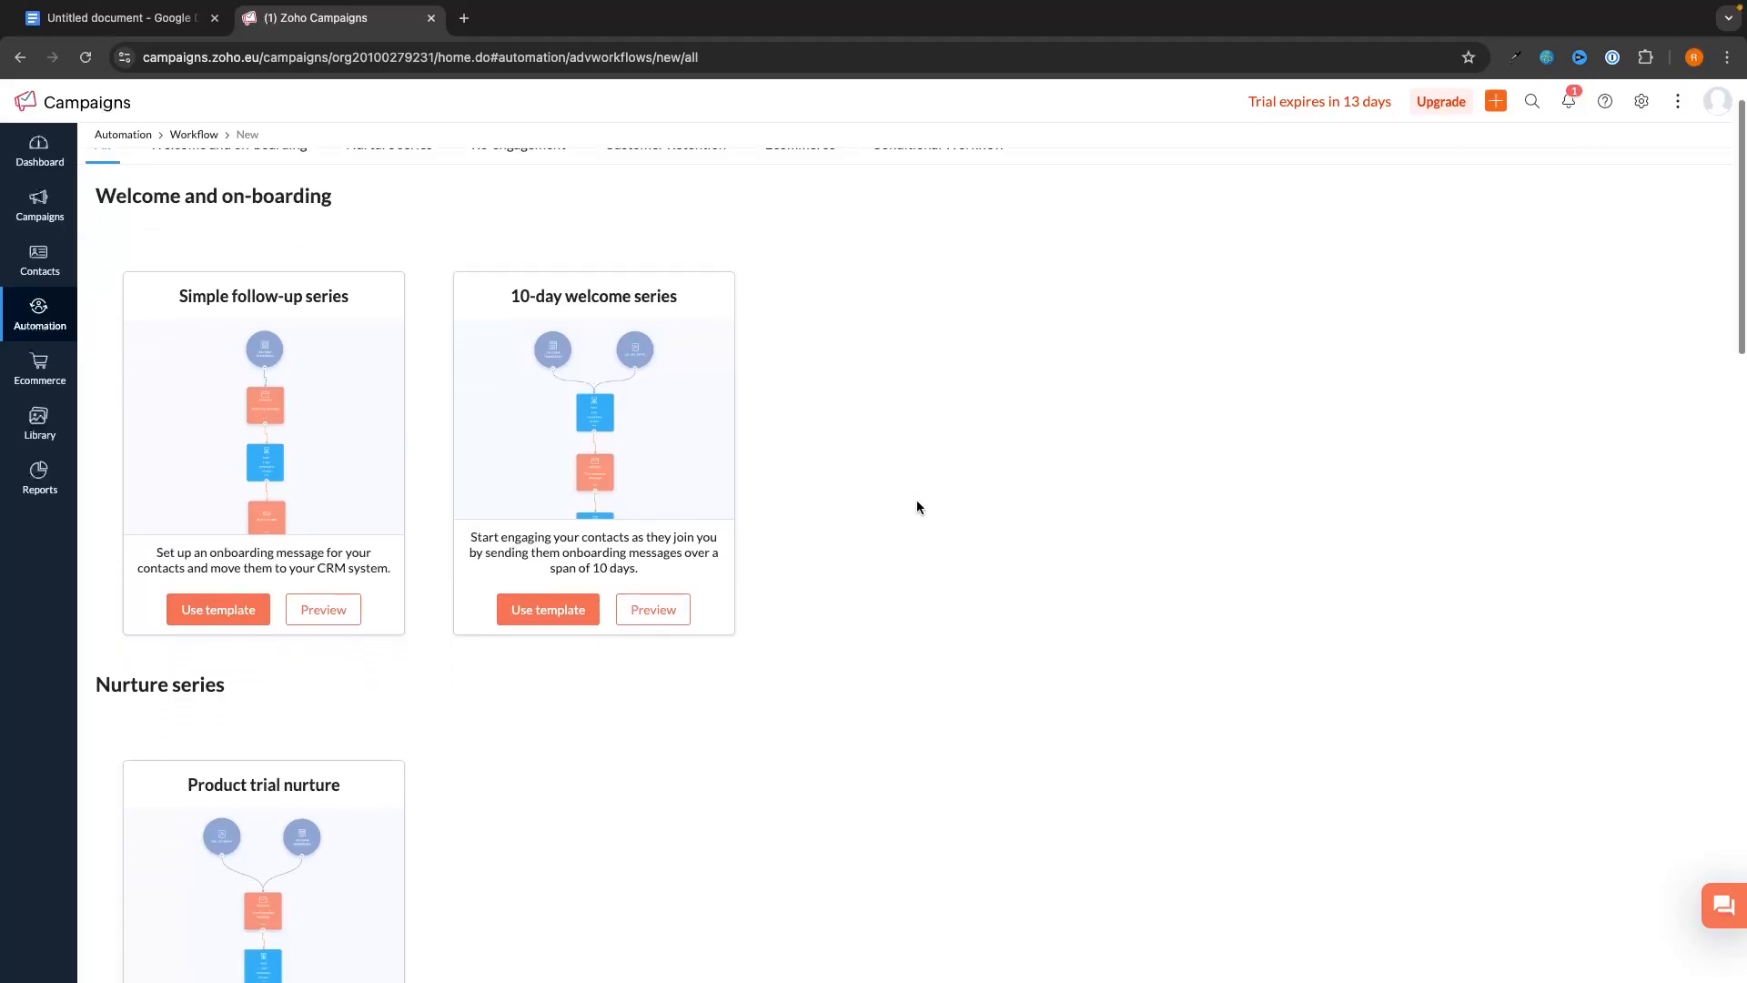
scroll(916, 500, up, 3)
scroll(921, 500, down, 3)
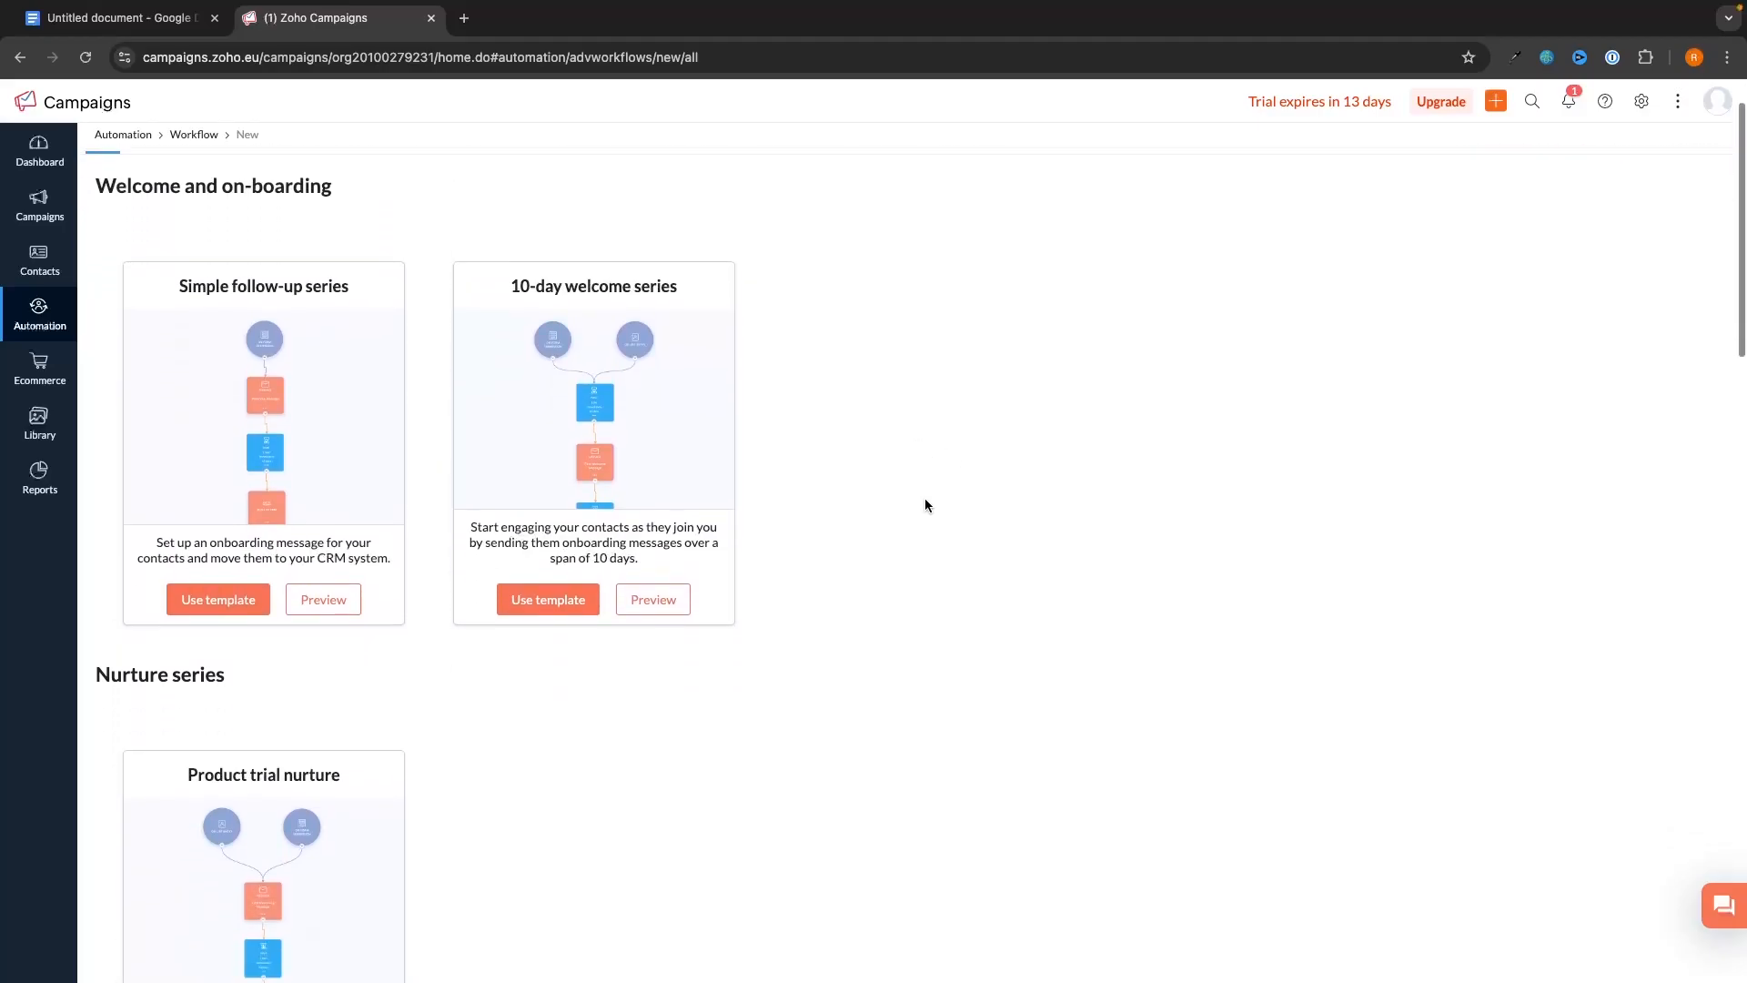
scroll(924, 499, up, 3)
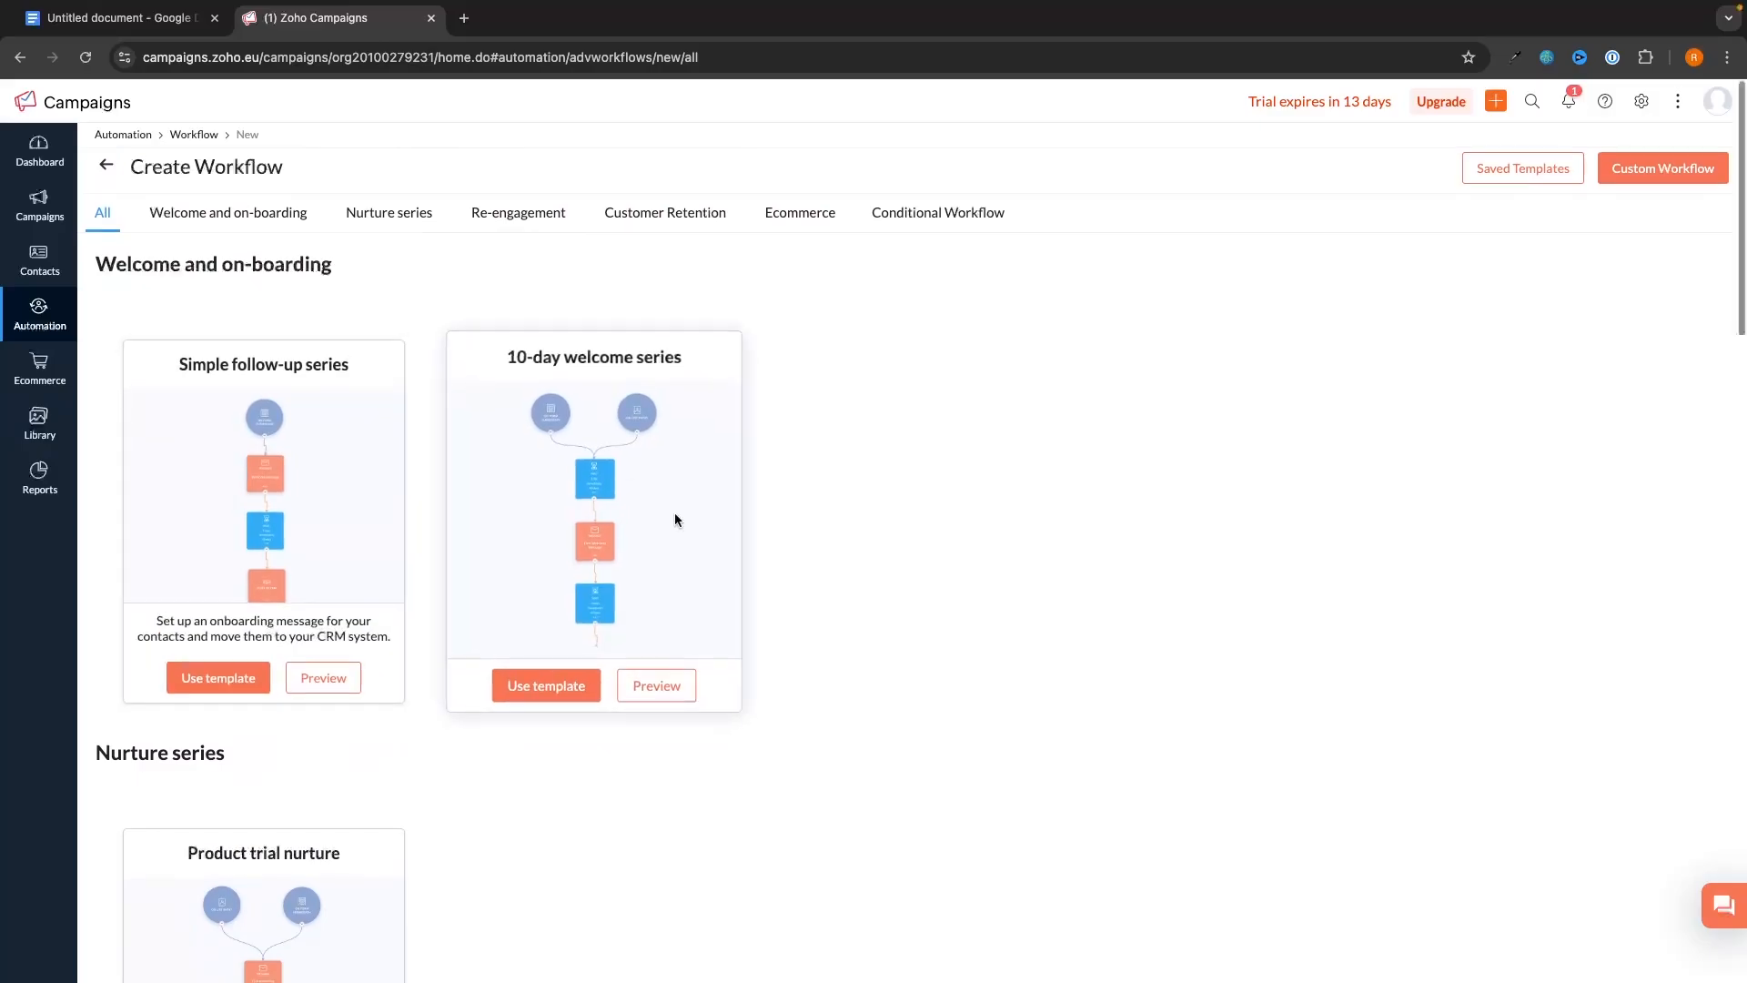
scroll(675, 515, down, 1)
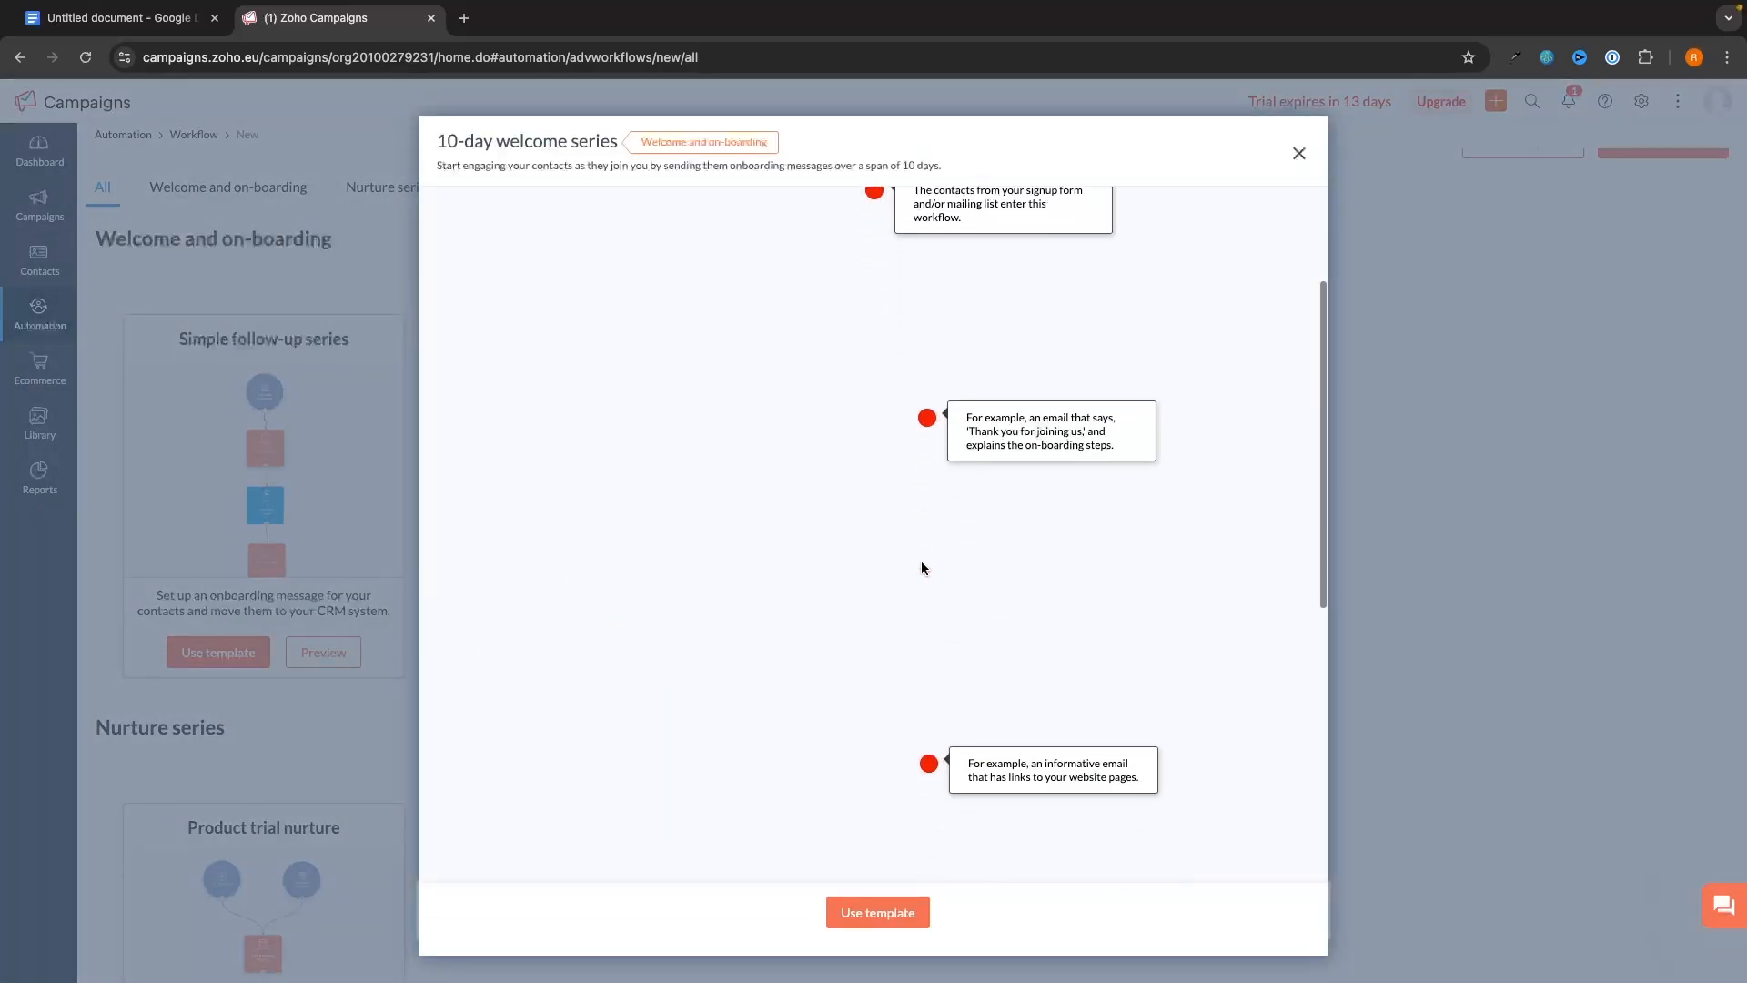
click(1299, 152)
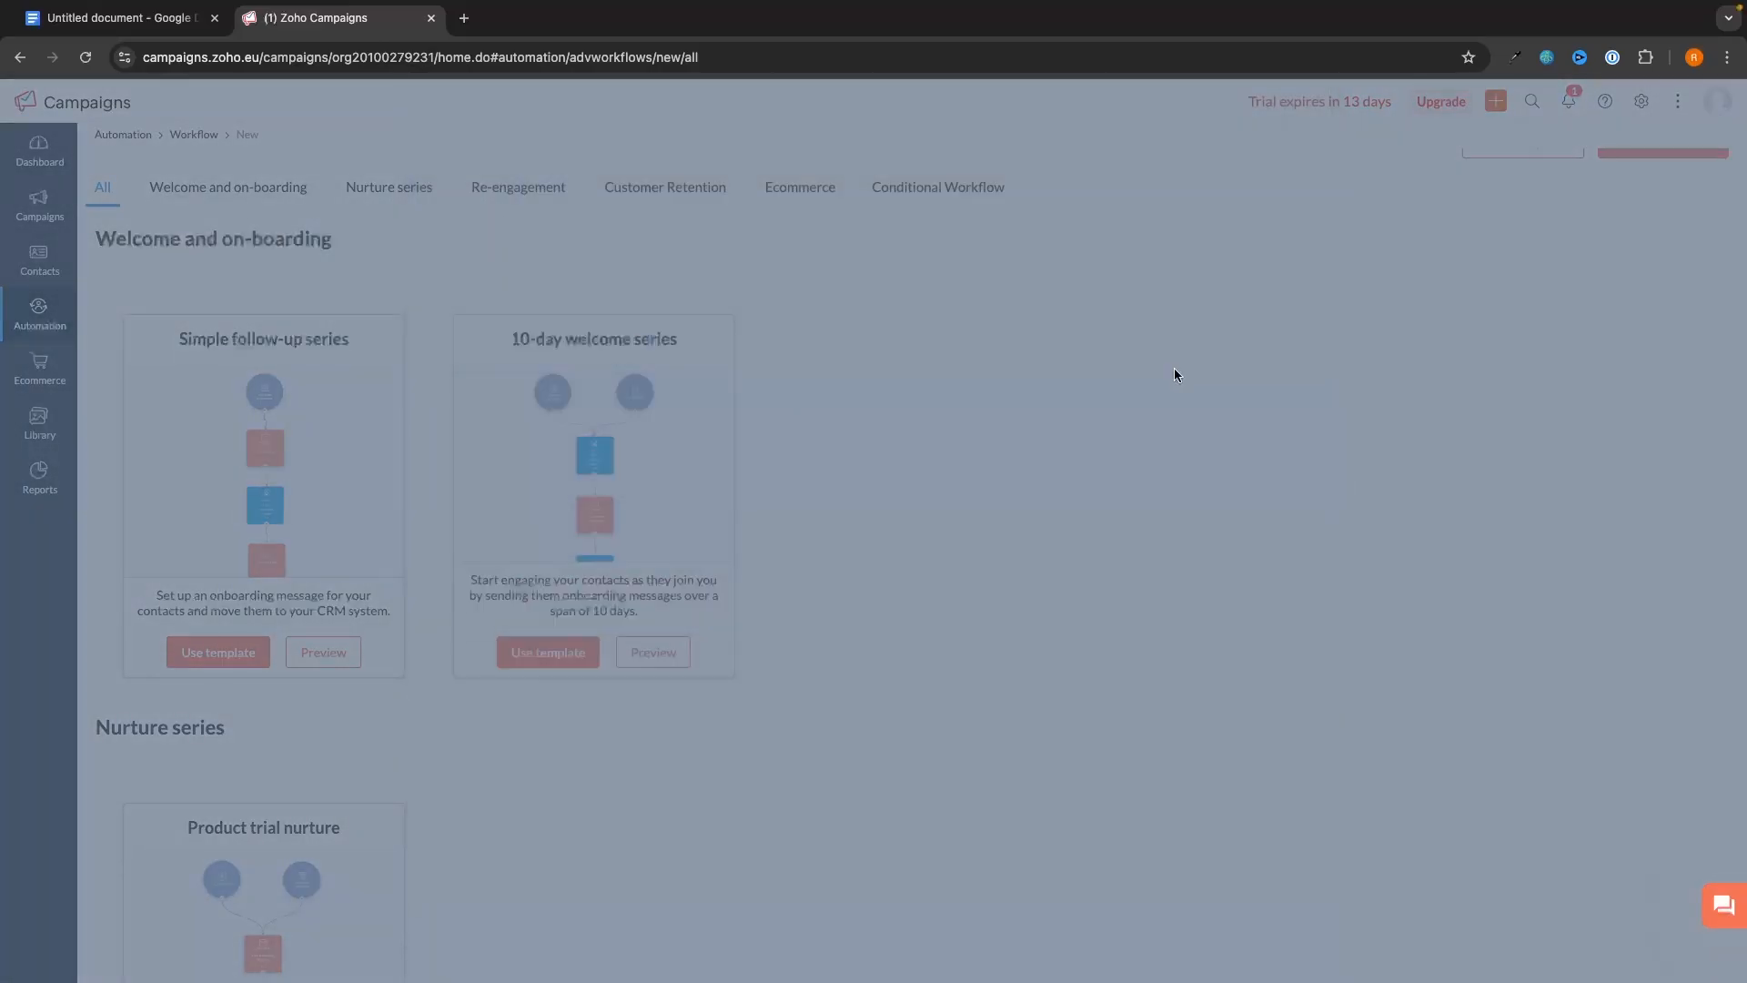
scroll(1174, 367, down, 15)
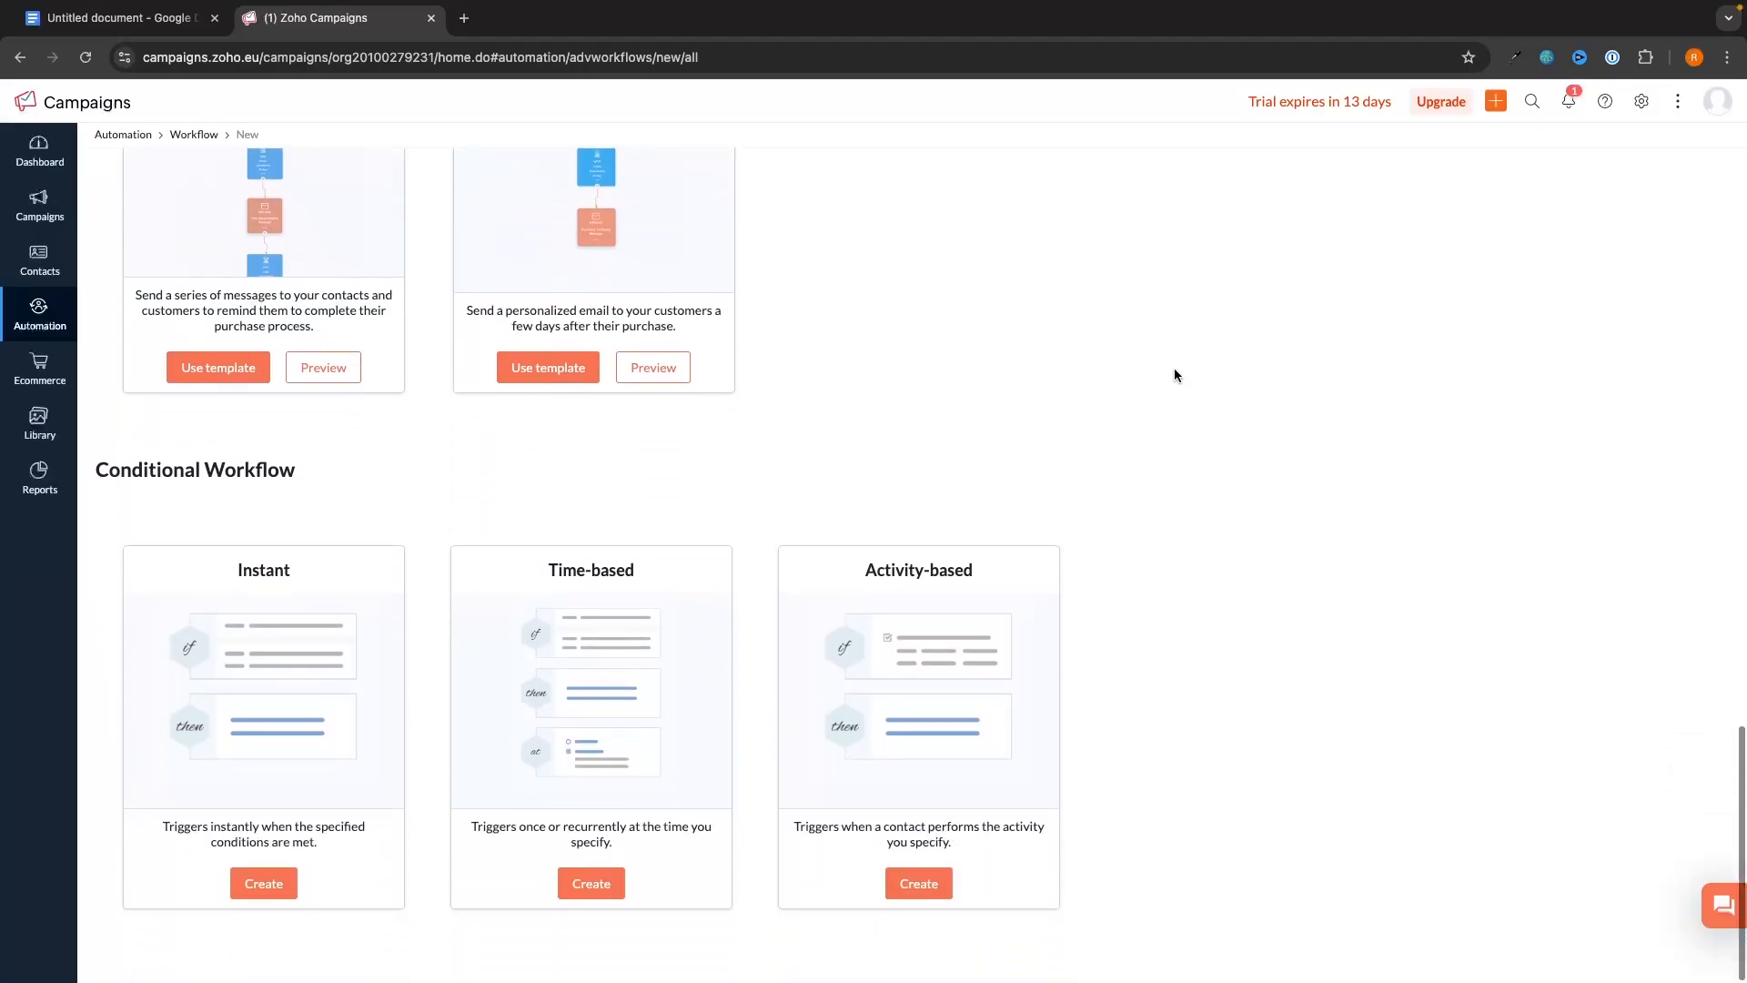
- Create a custom workflow from scratch named 'Sequence'
scroll(1174, 368, up, 20)
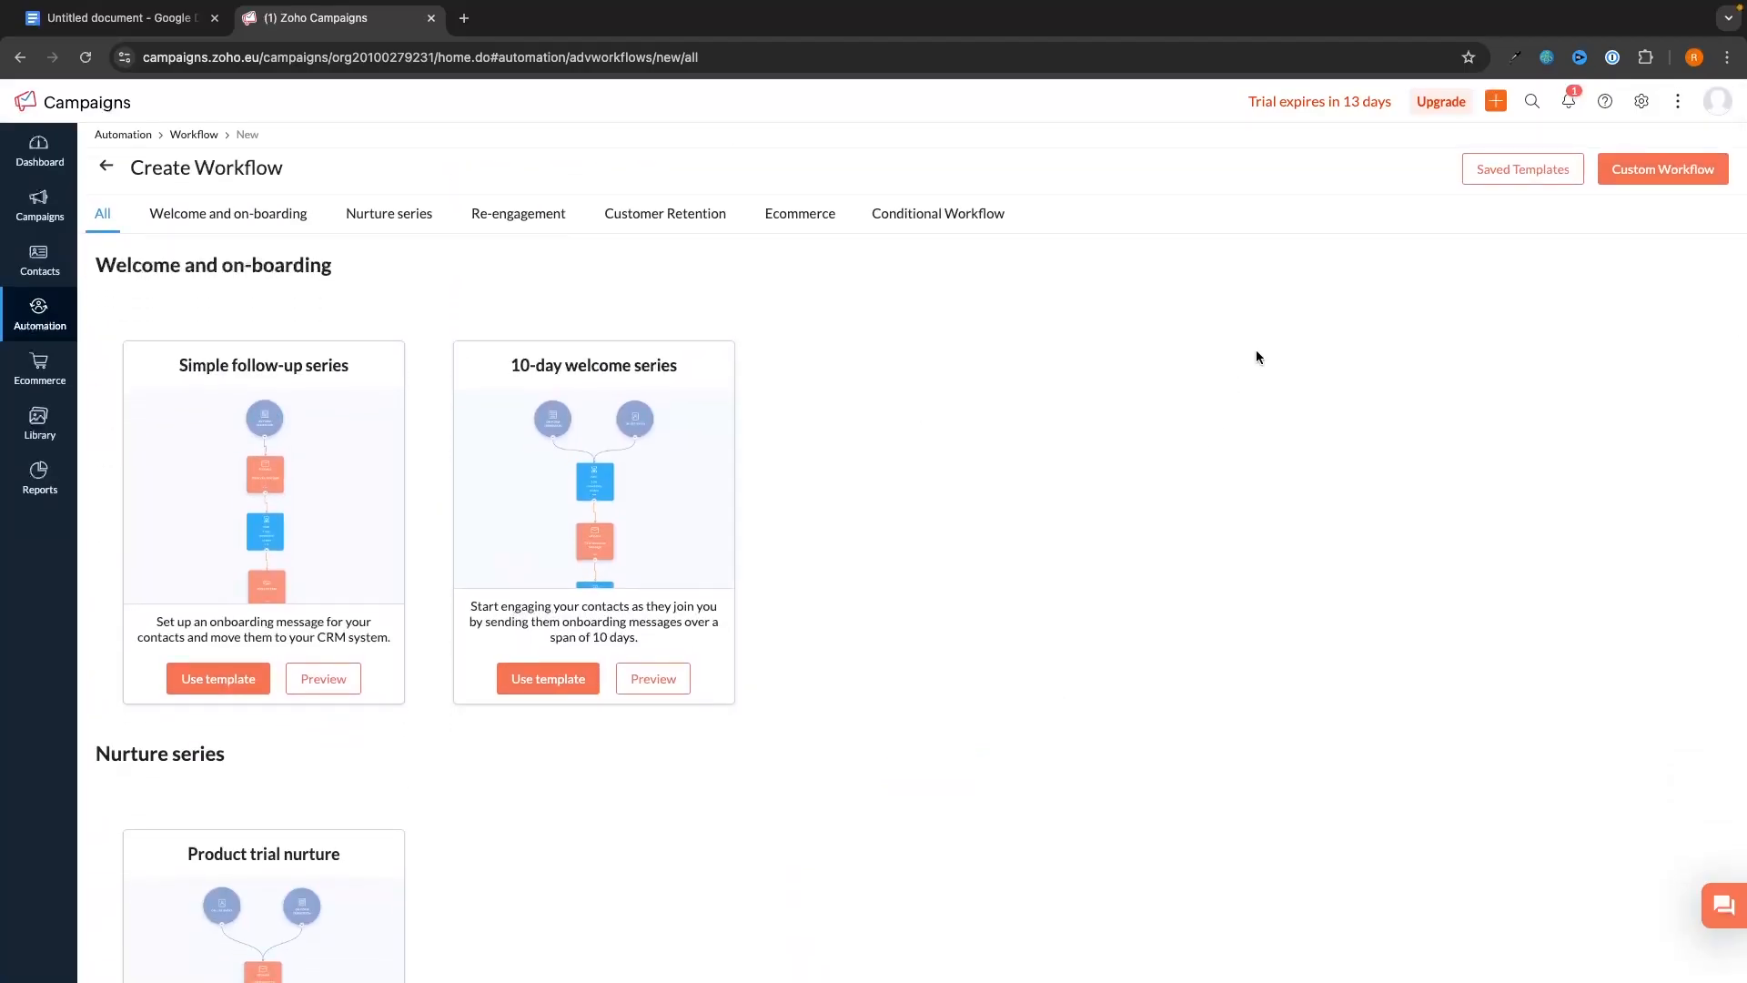
click(1652, 182)
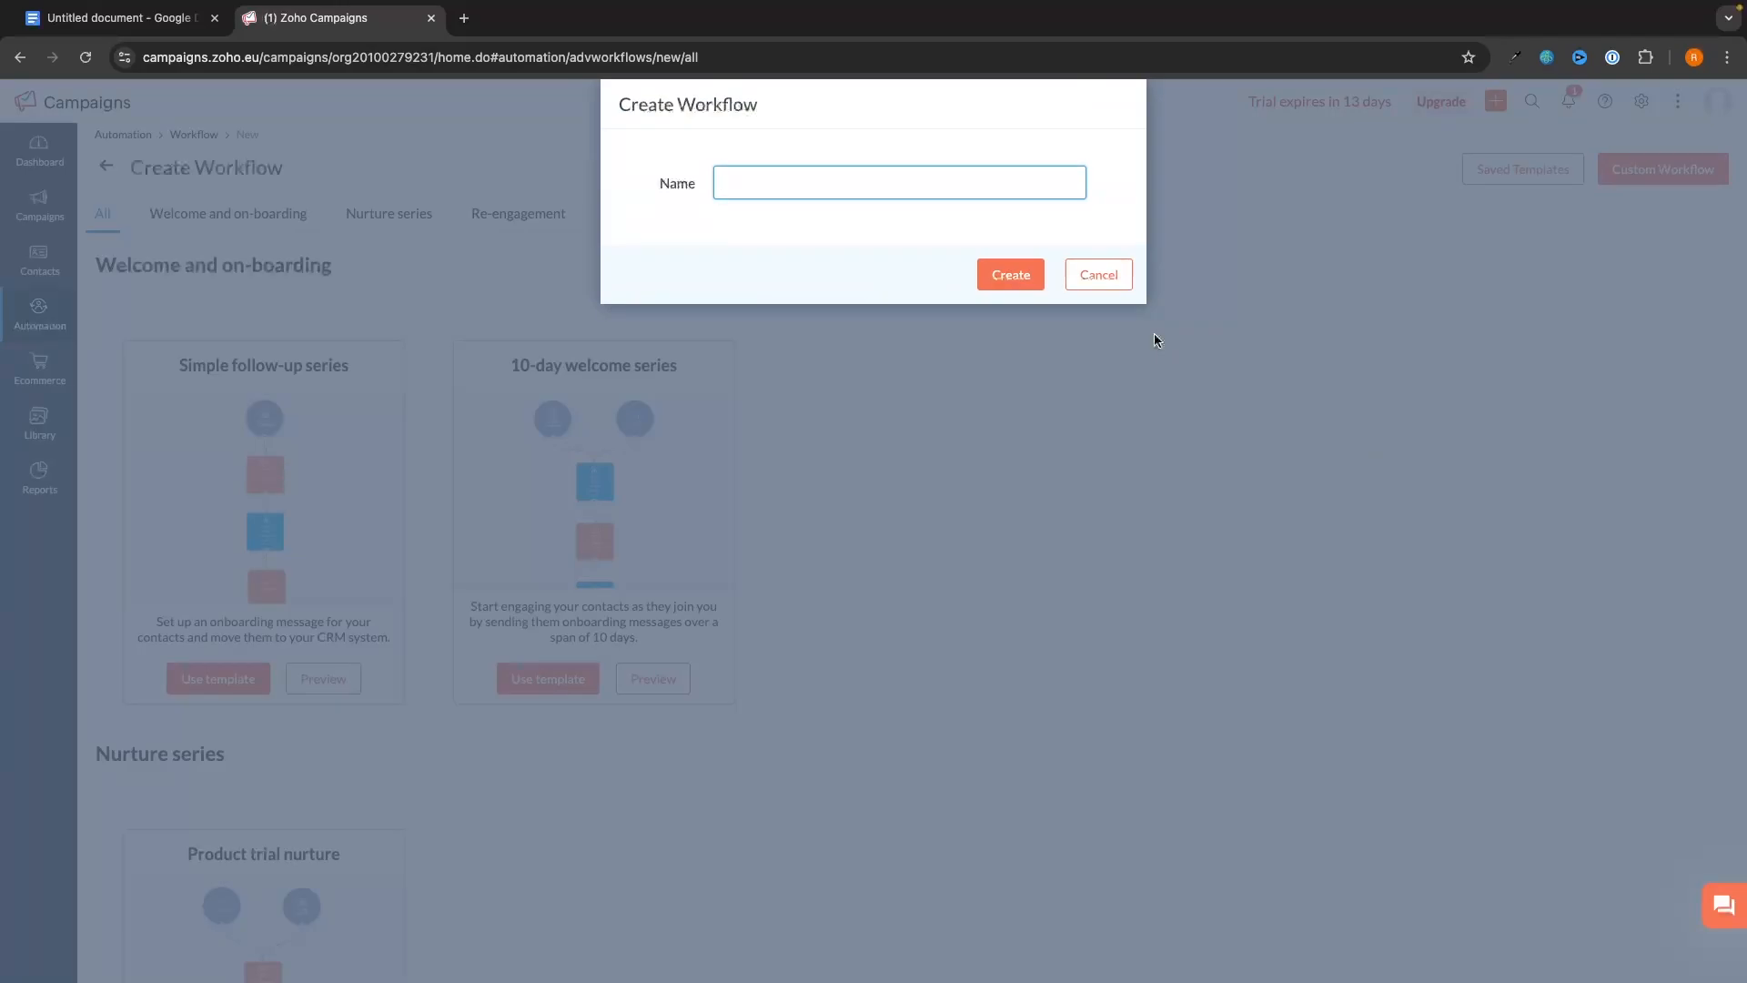
text(Sequence)
click(1005, 278)
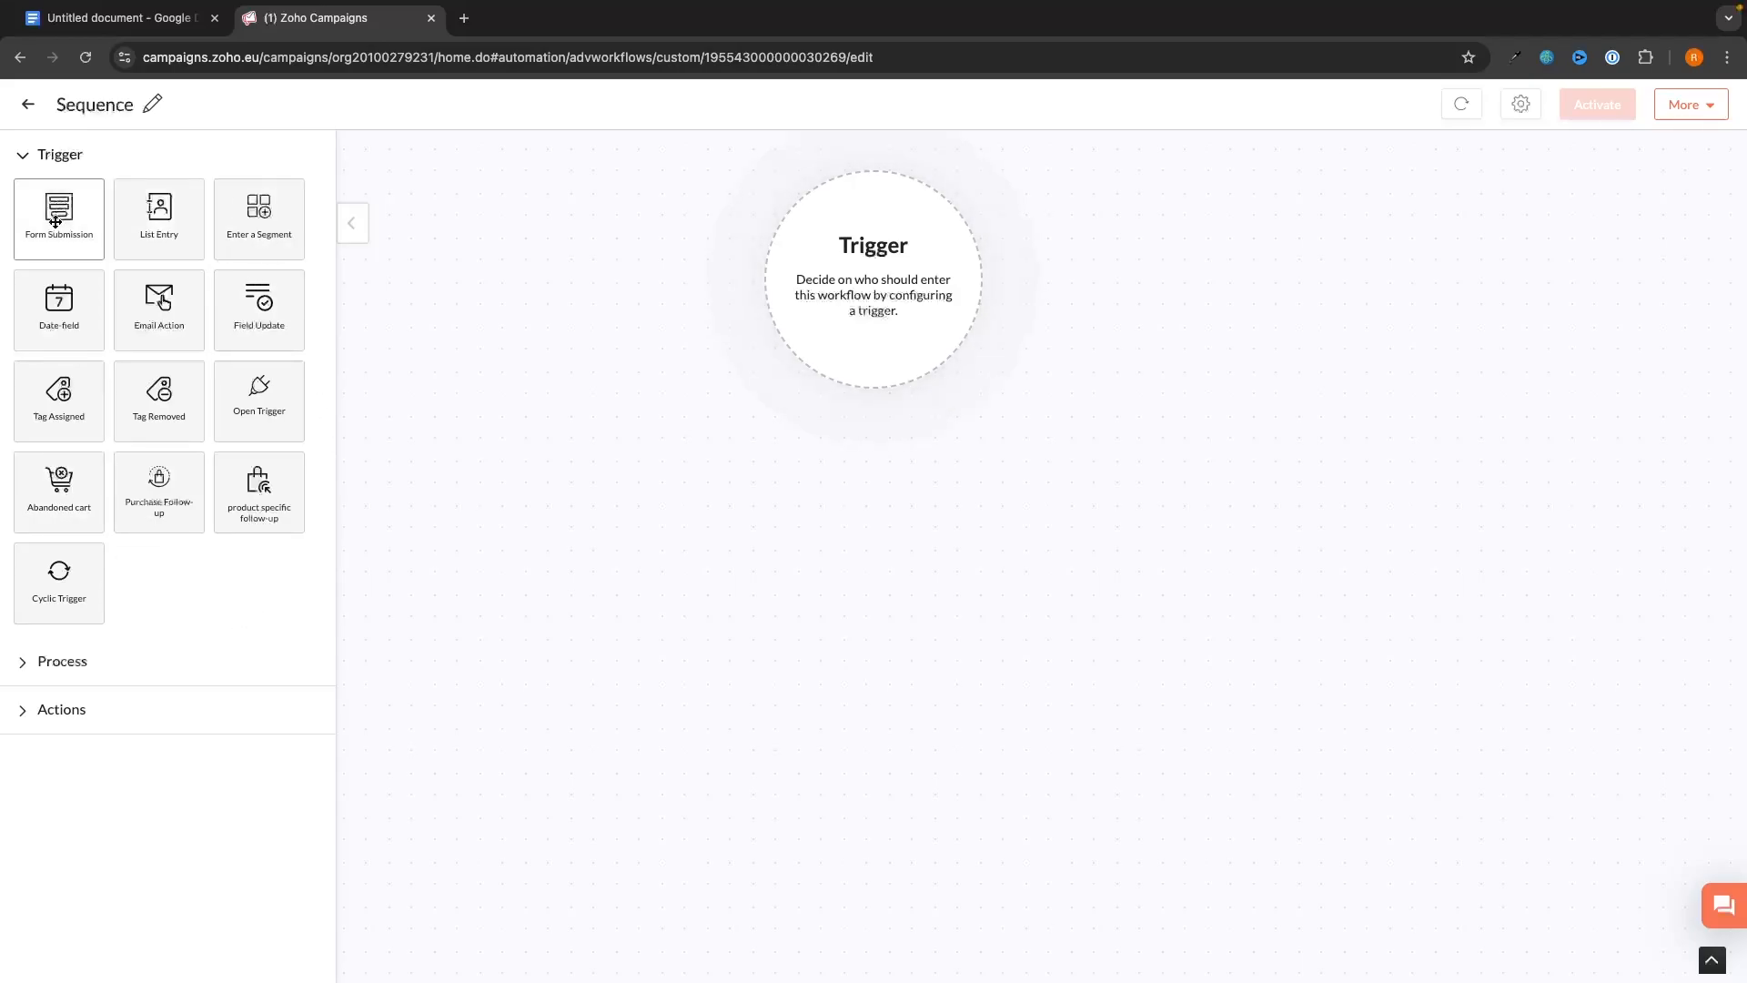
- Place a Form Submission trigger and a Send Email message step below it
drag(57, 219, 878, 273)
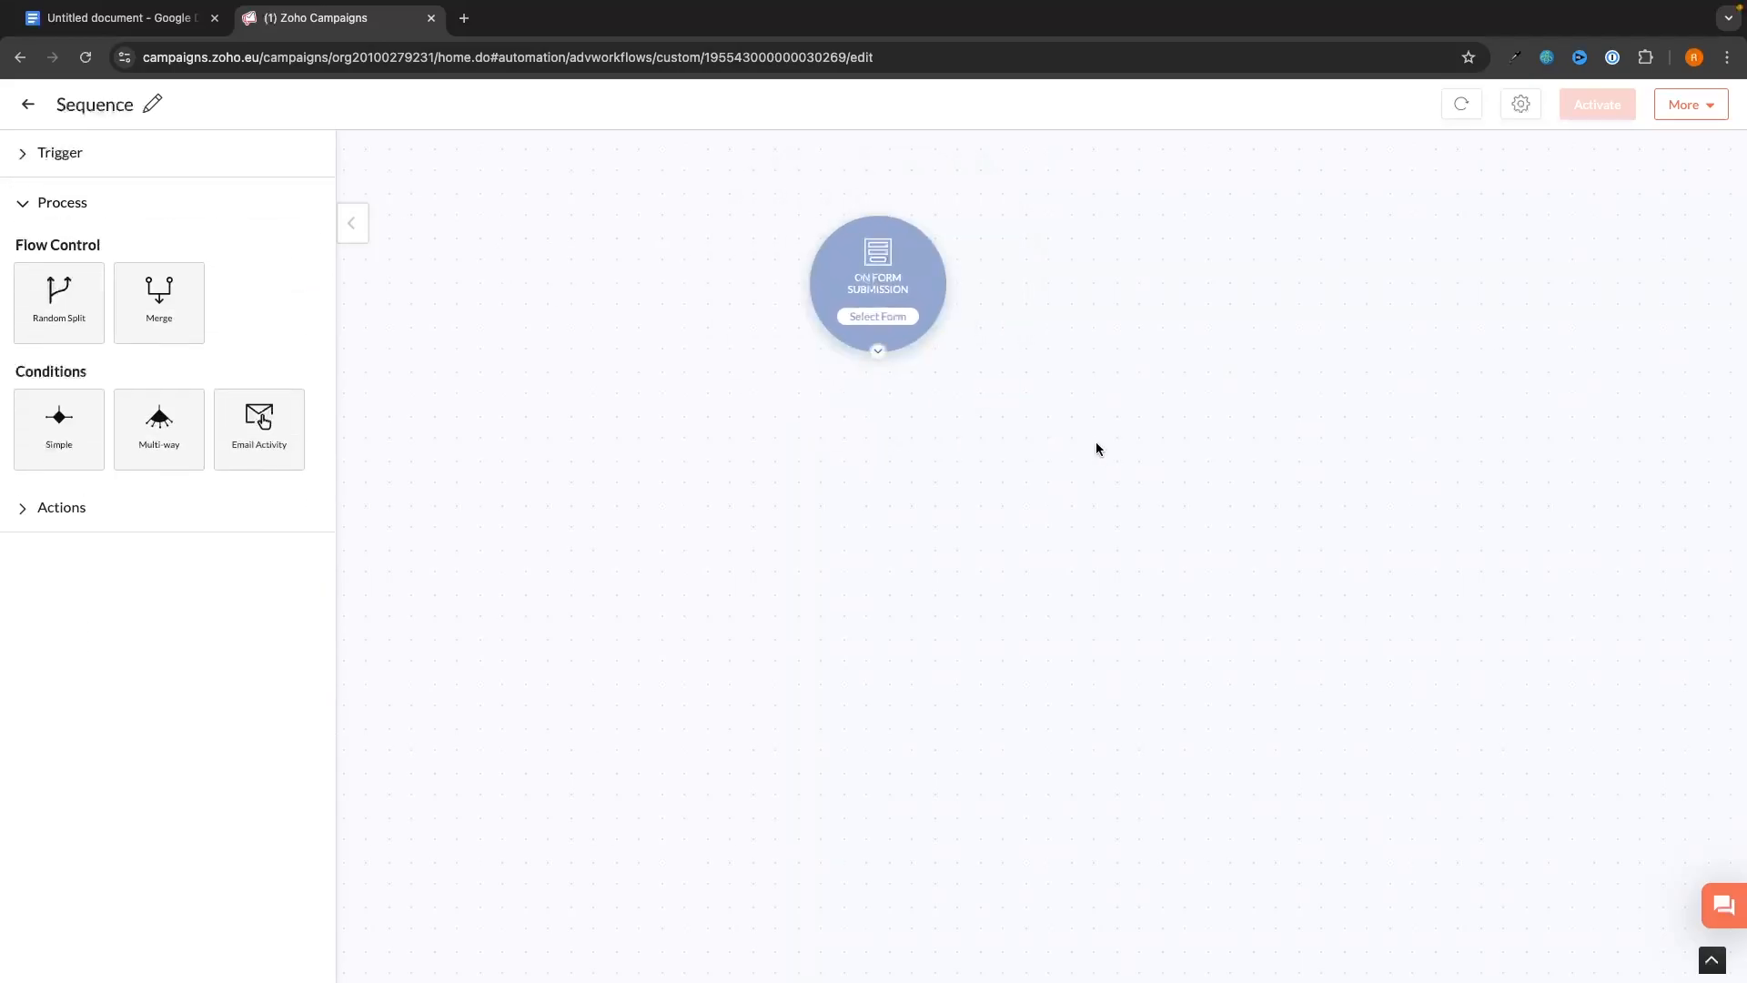
click(74, 520)
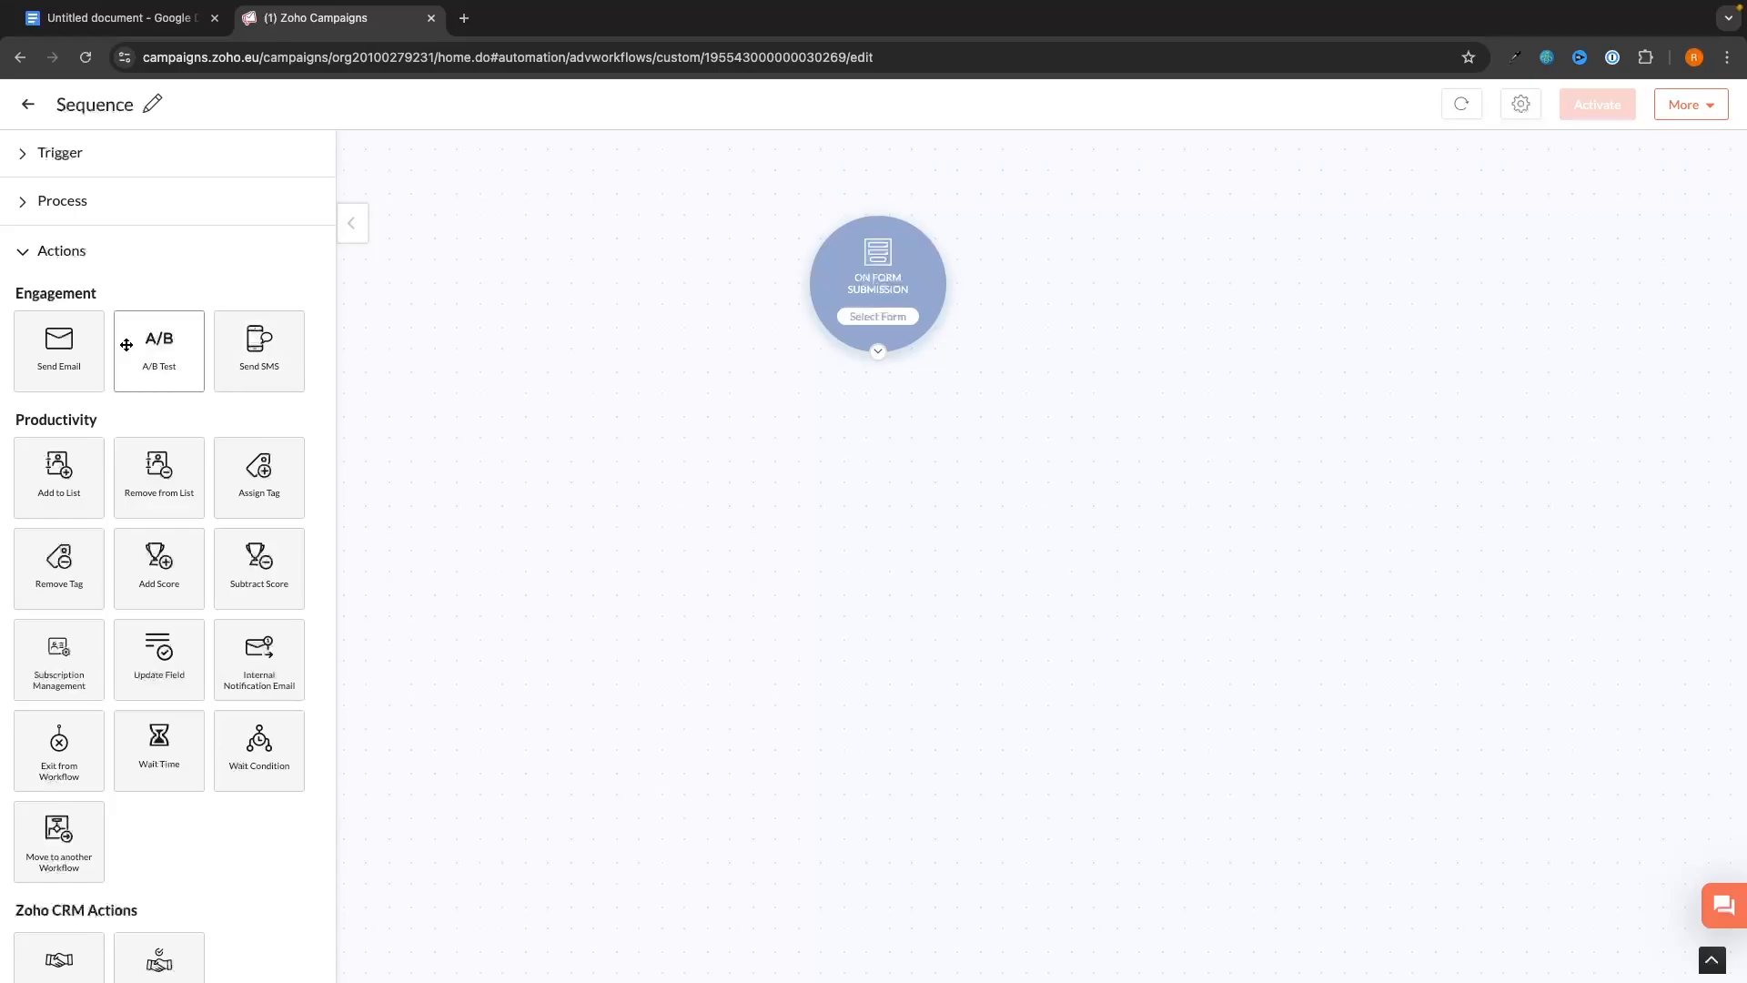
drag(47, 353, 850, 471)
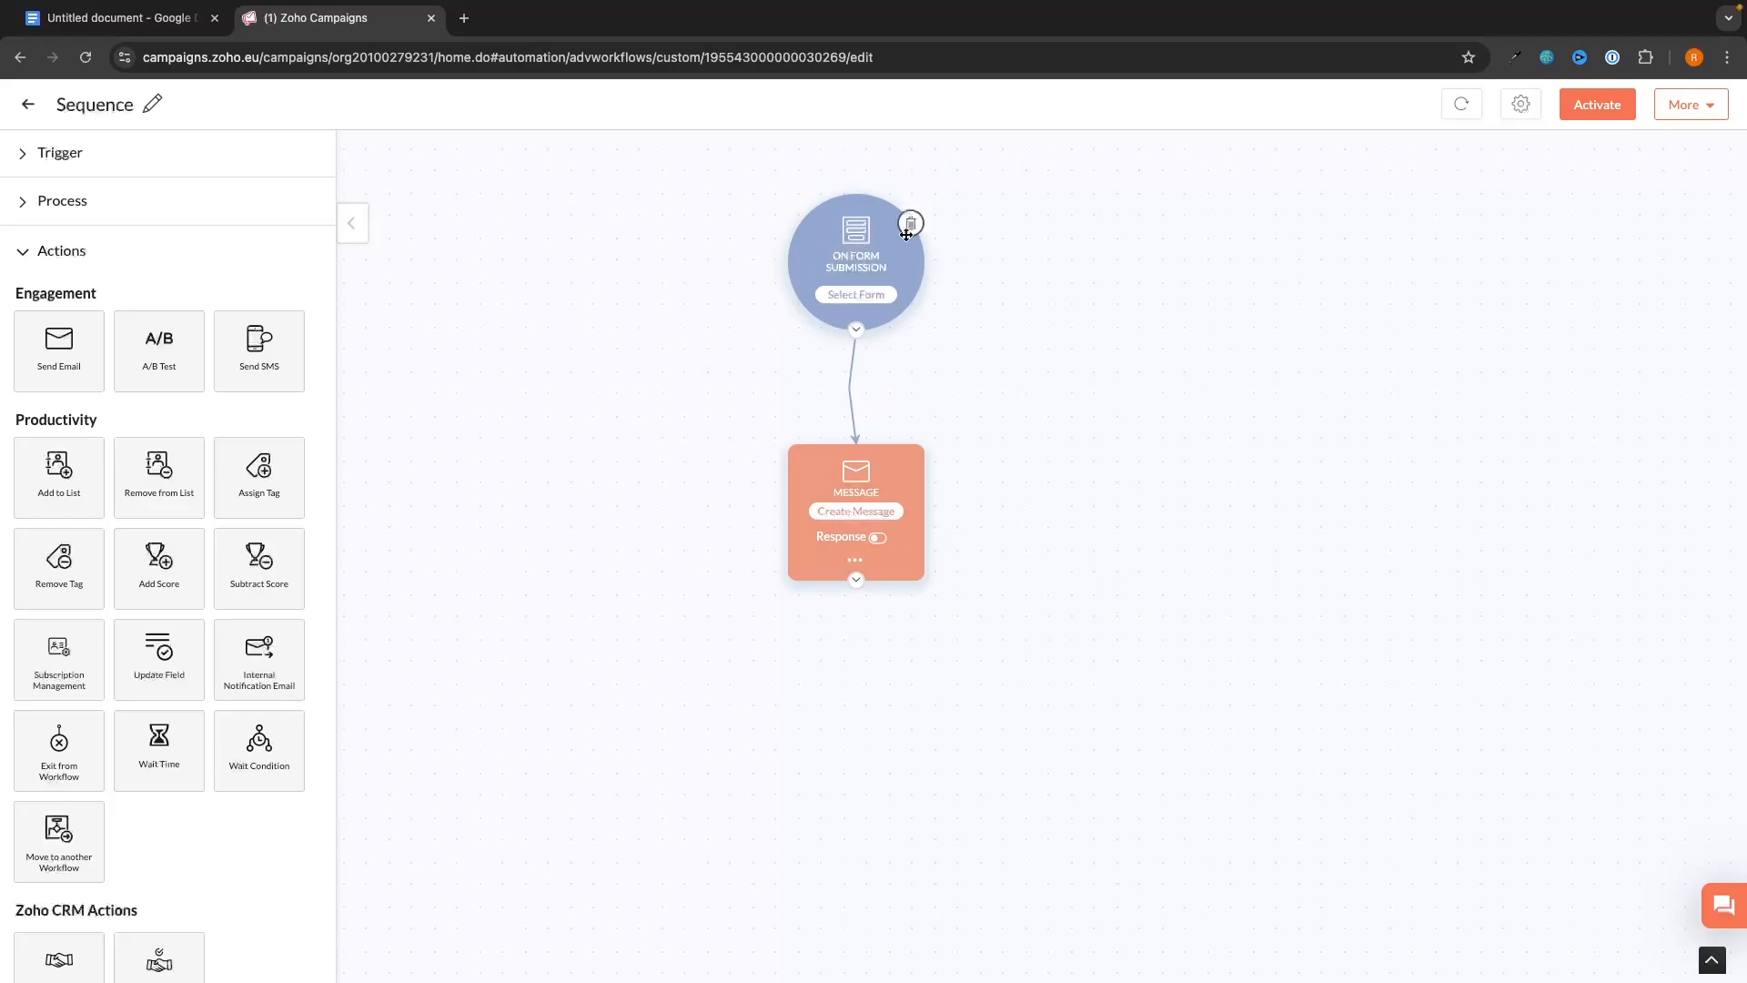
- Give the message step a pre-designed Welcome template as content, leaving the subject empty
click(846, 514)
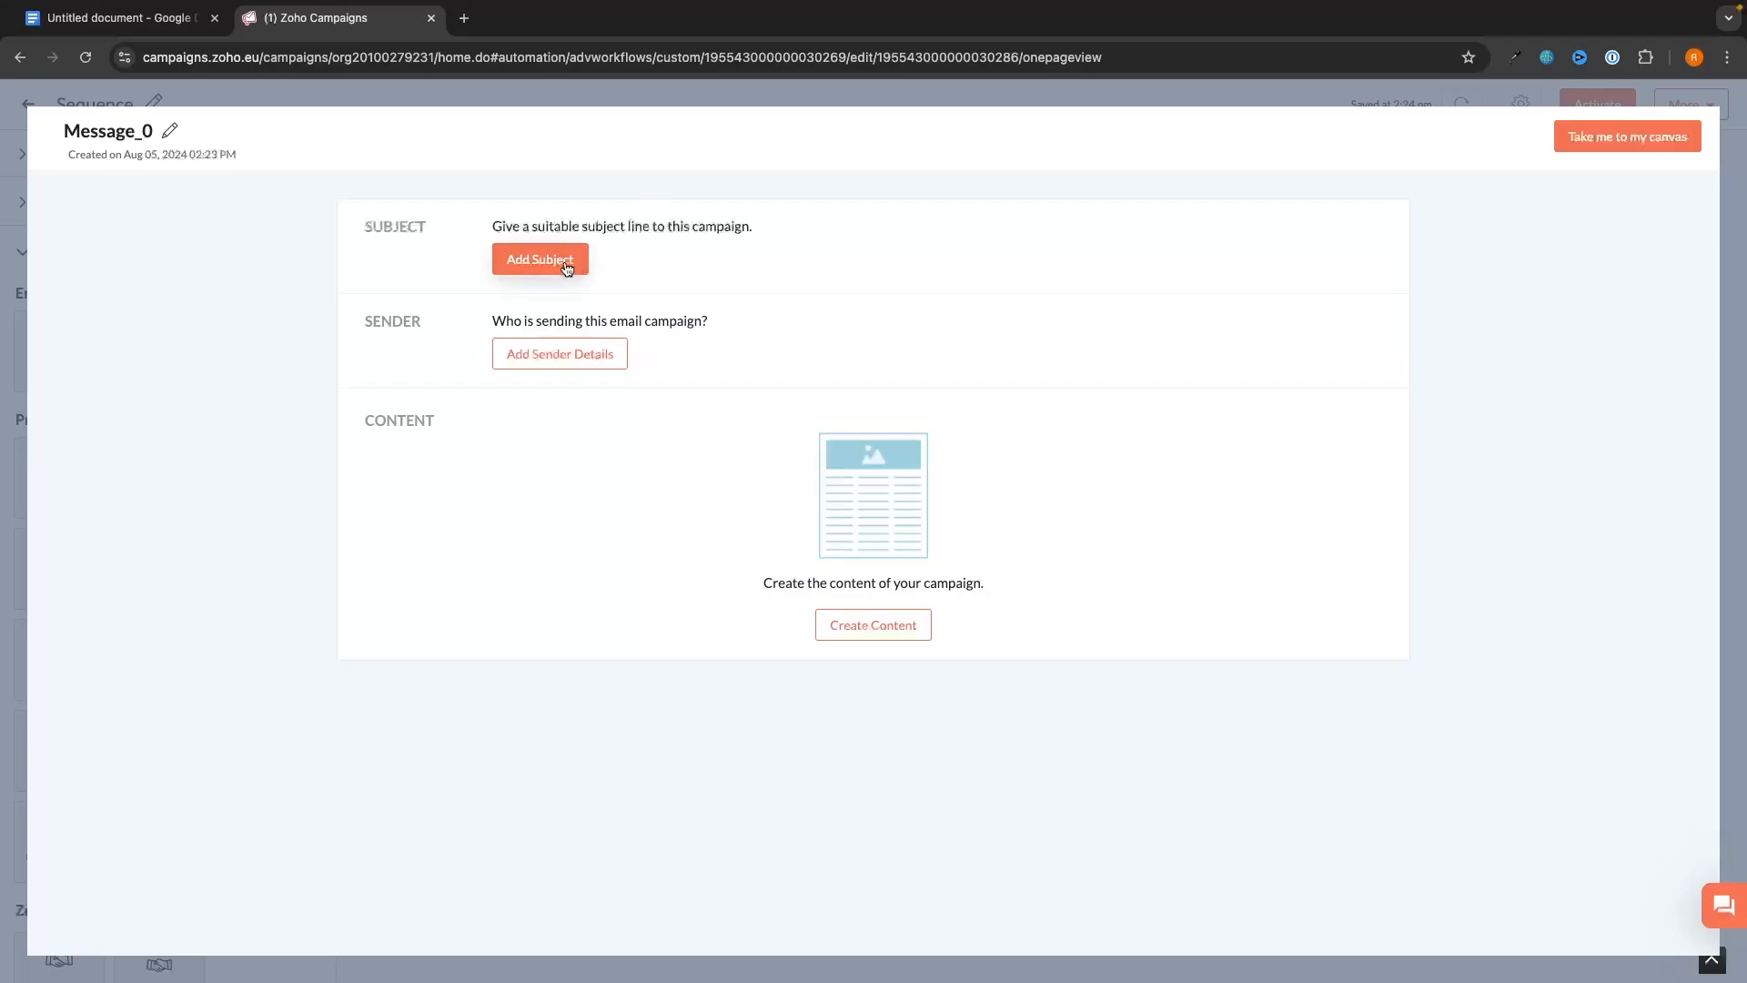
click(537, 259)
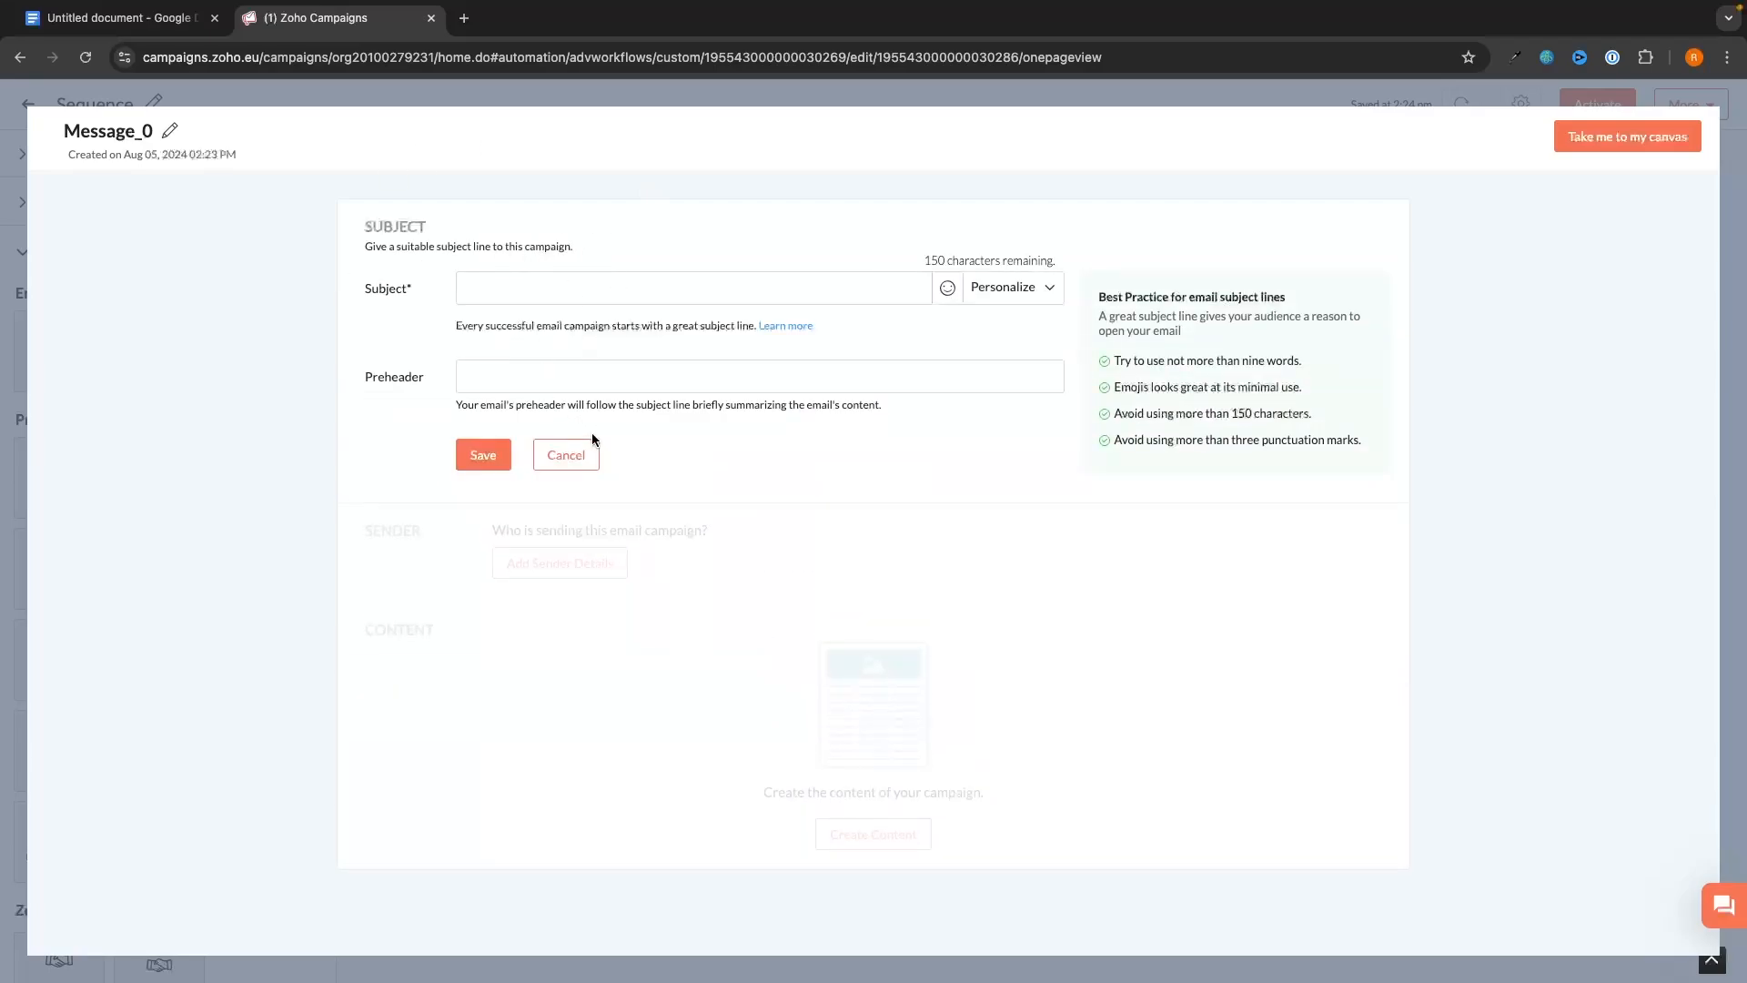
click(580, 445)
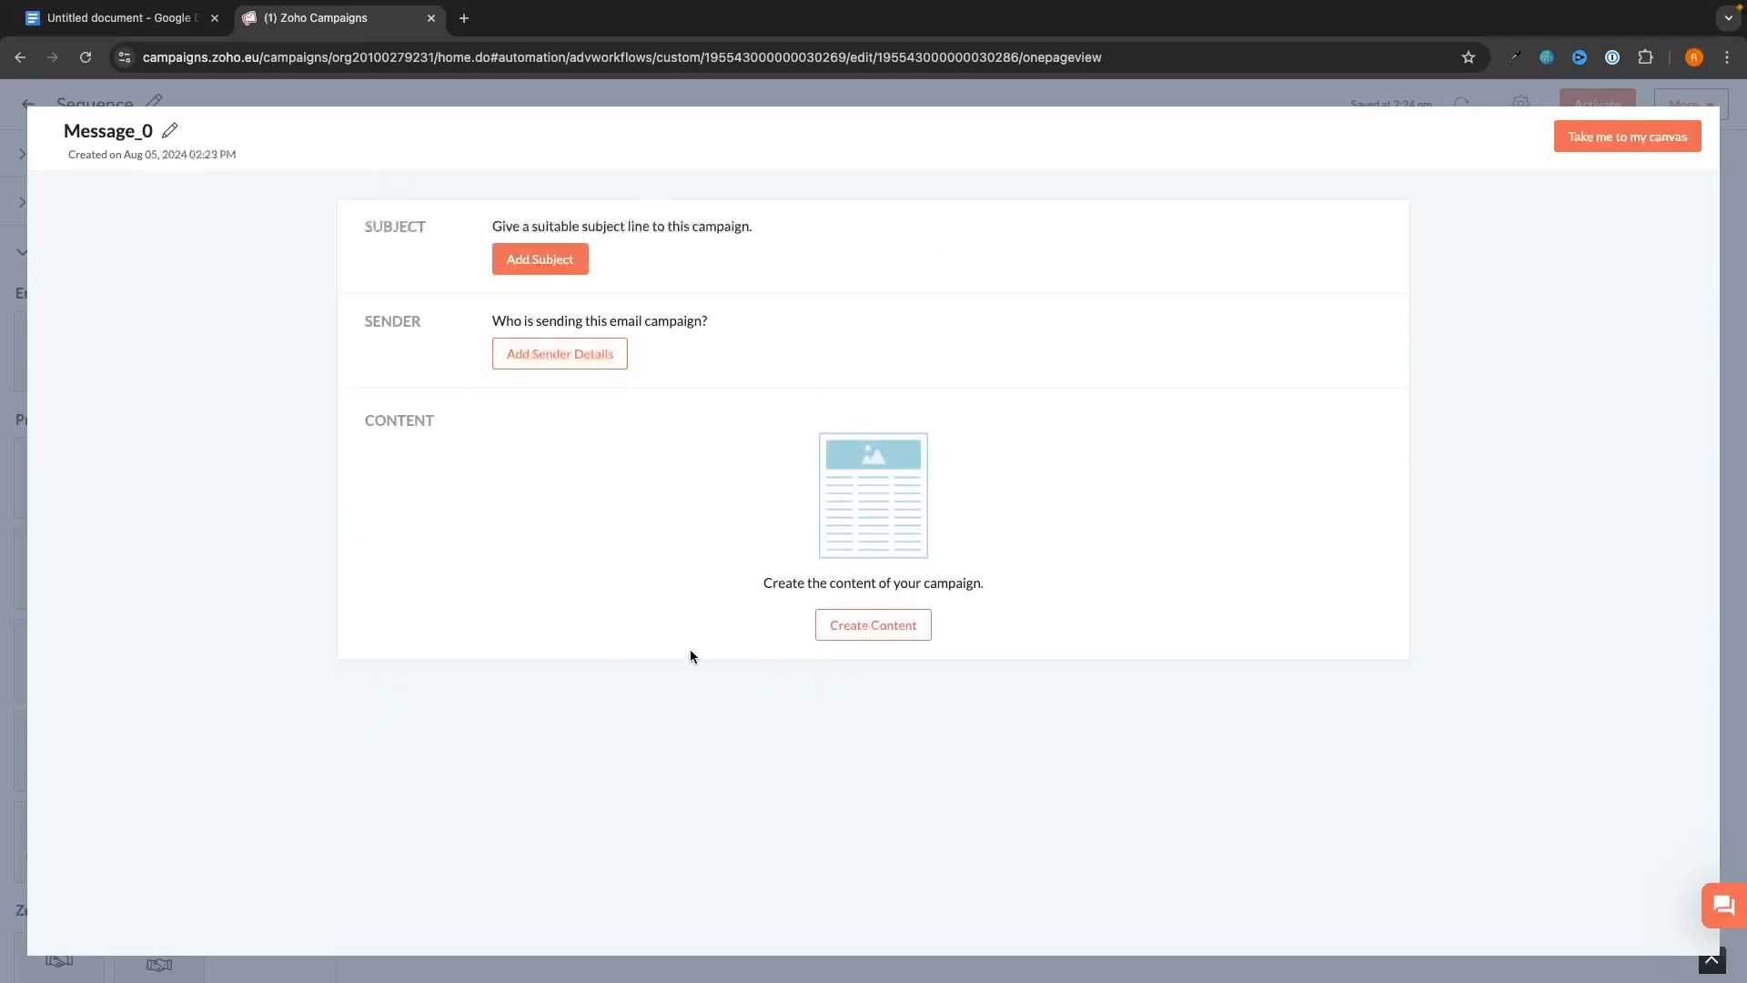
click(869, 624)
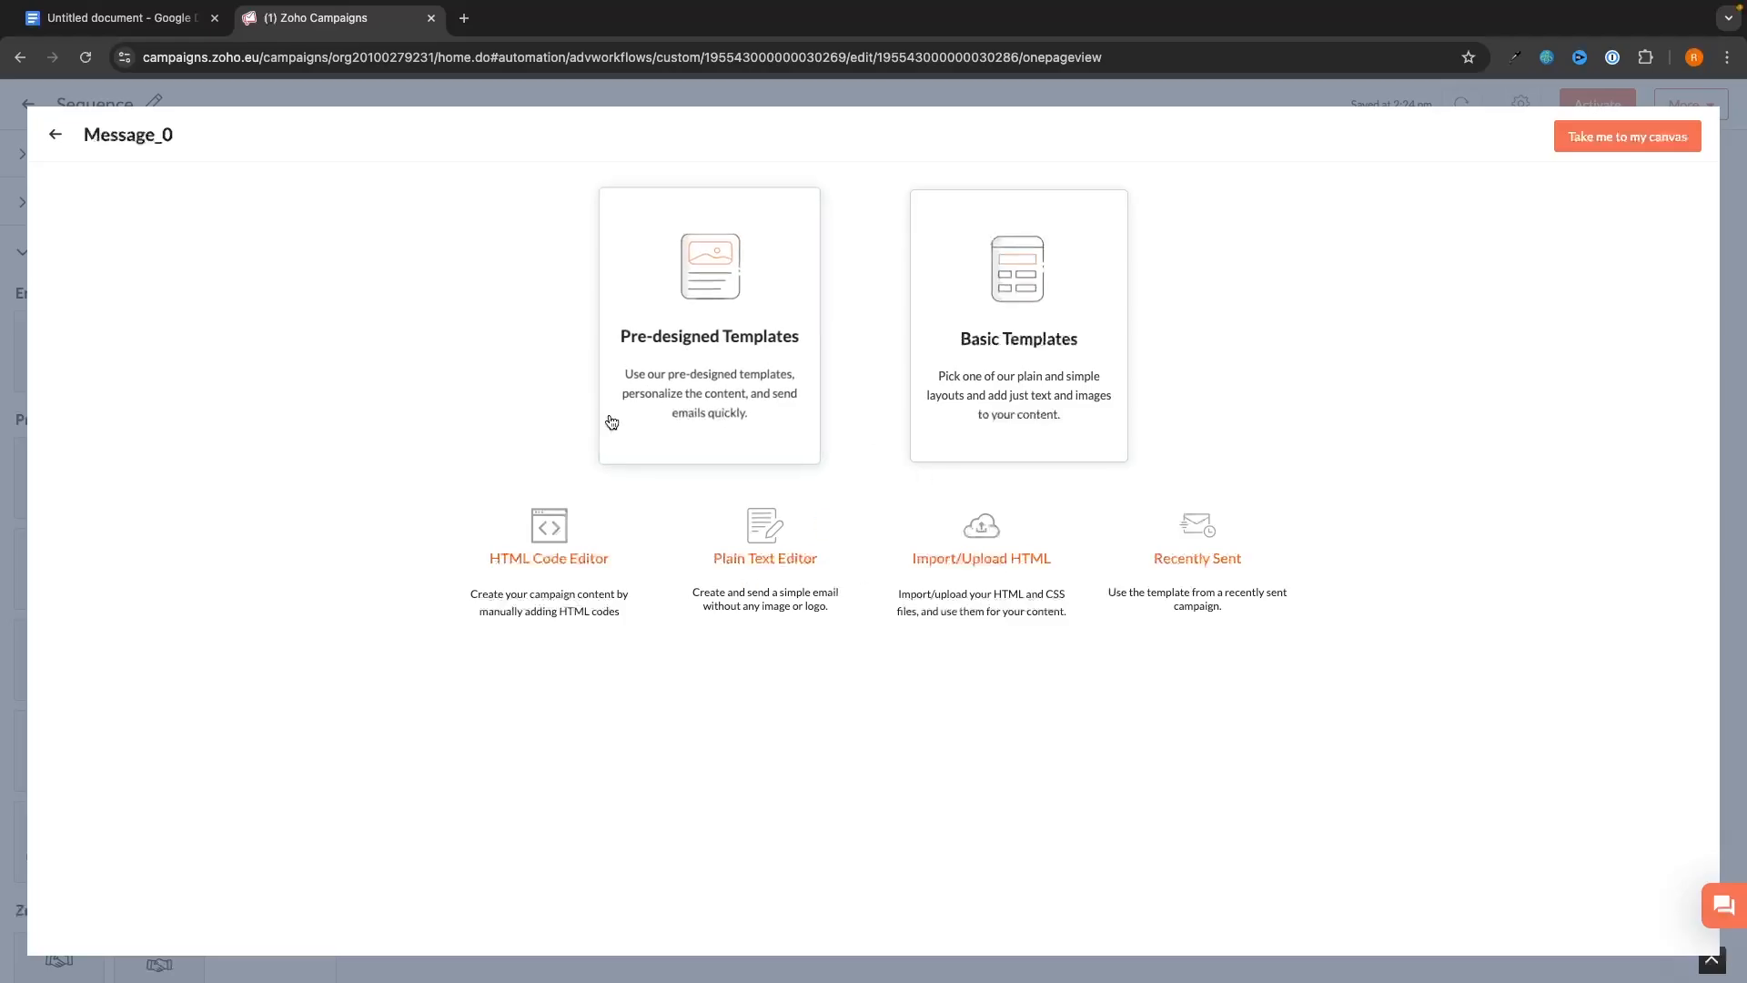
click(664, 394)
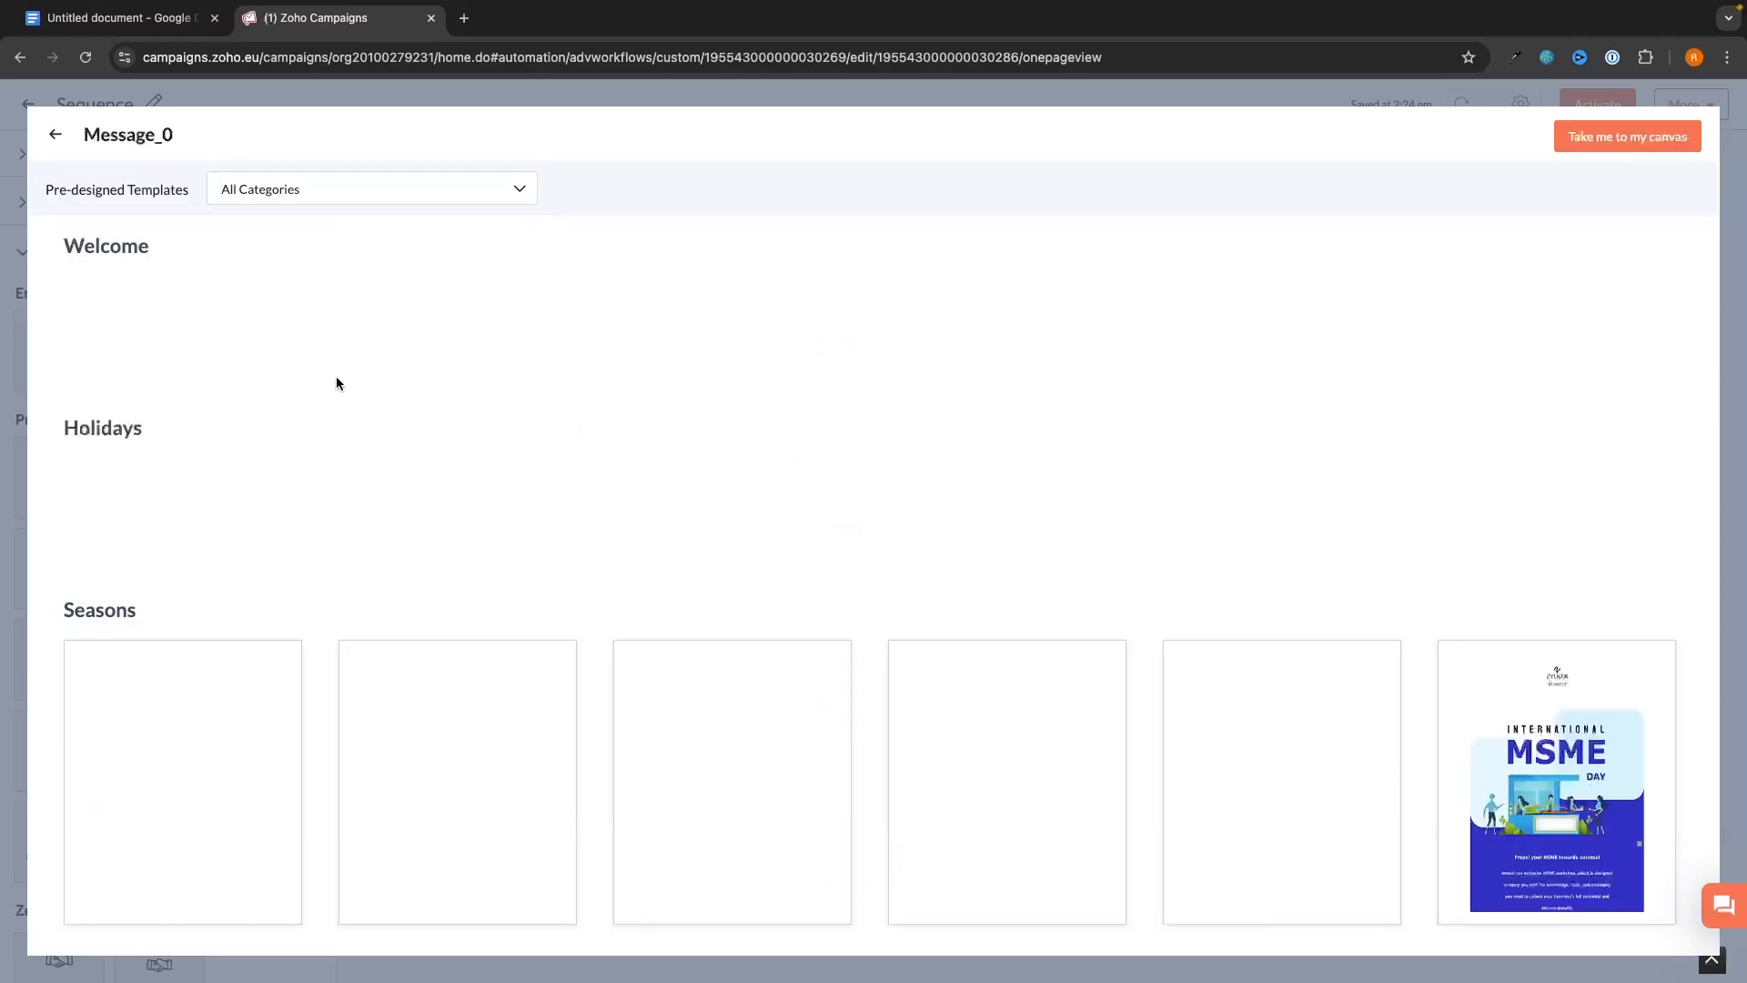
click(184, 544)
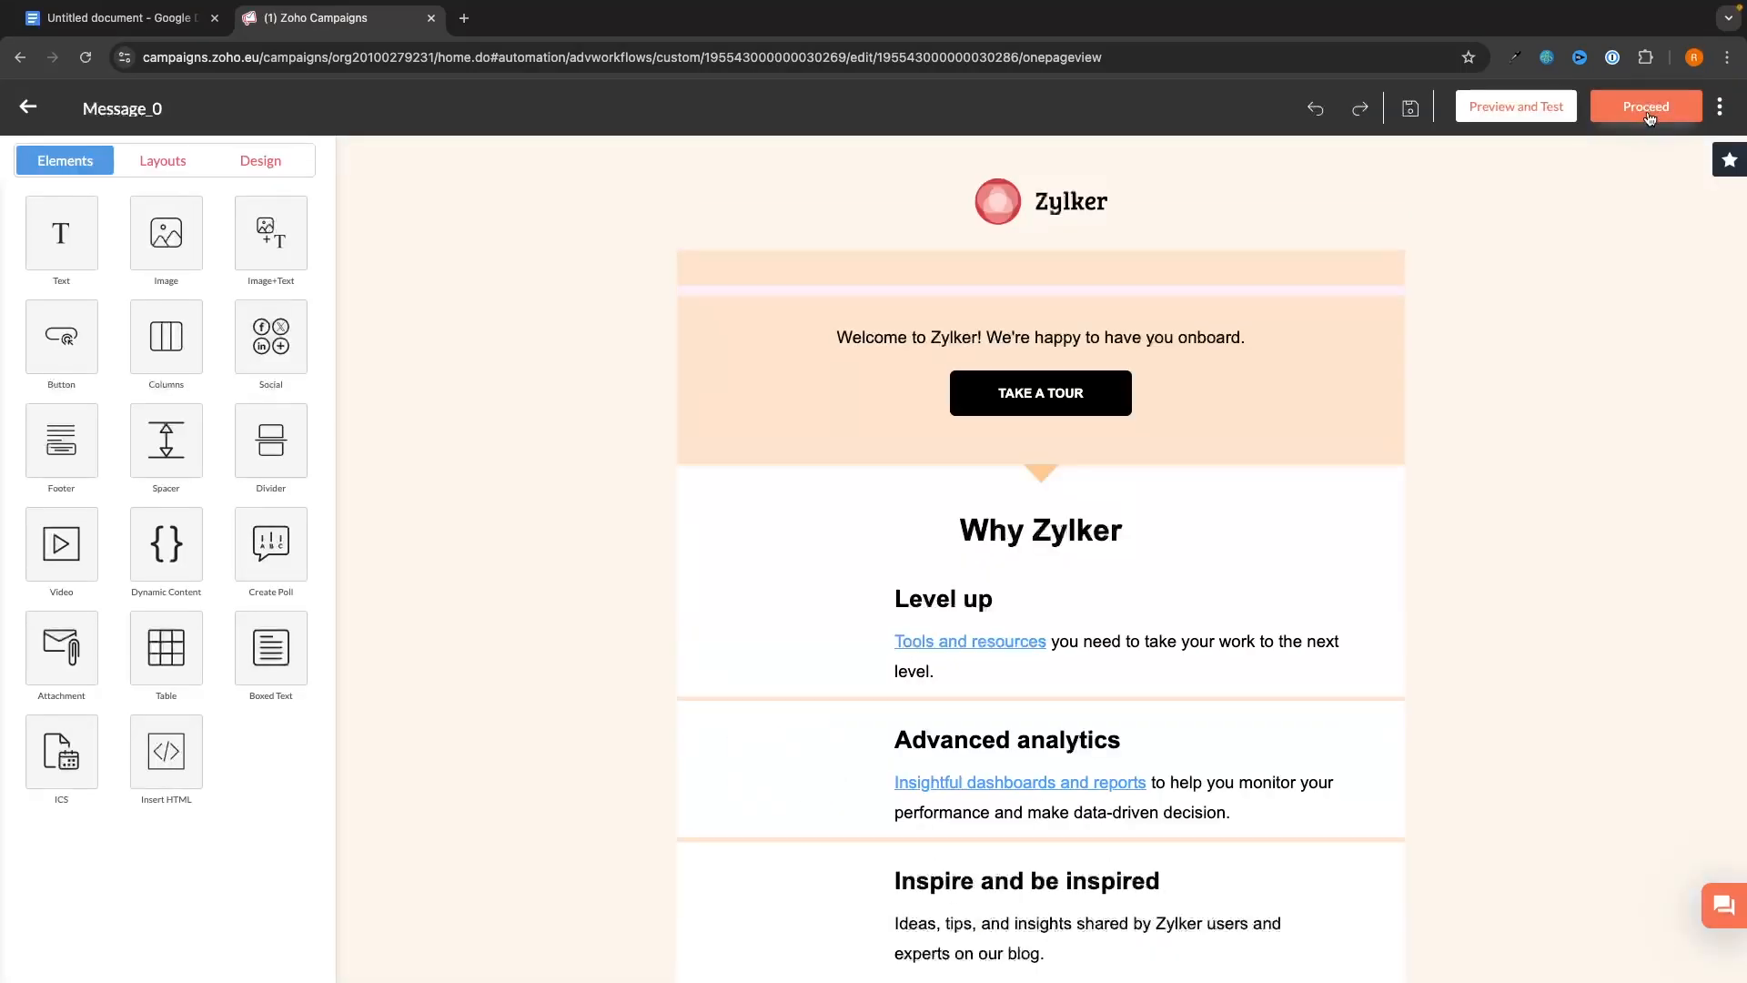
click(1648, 111)
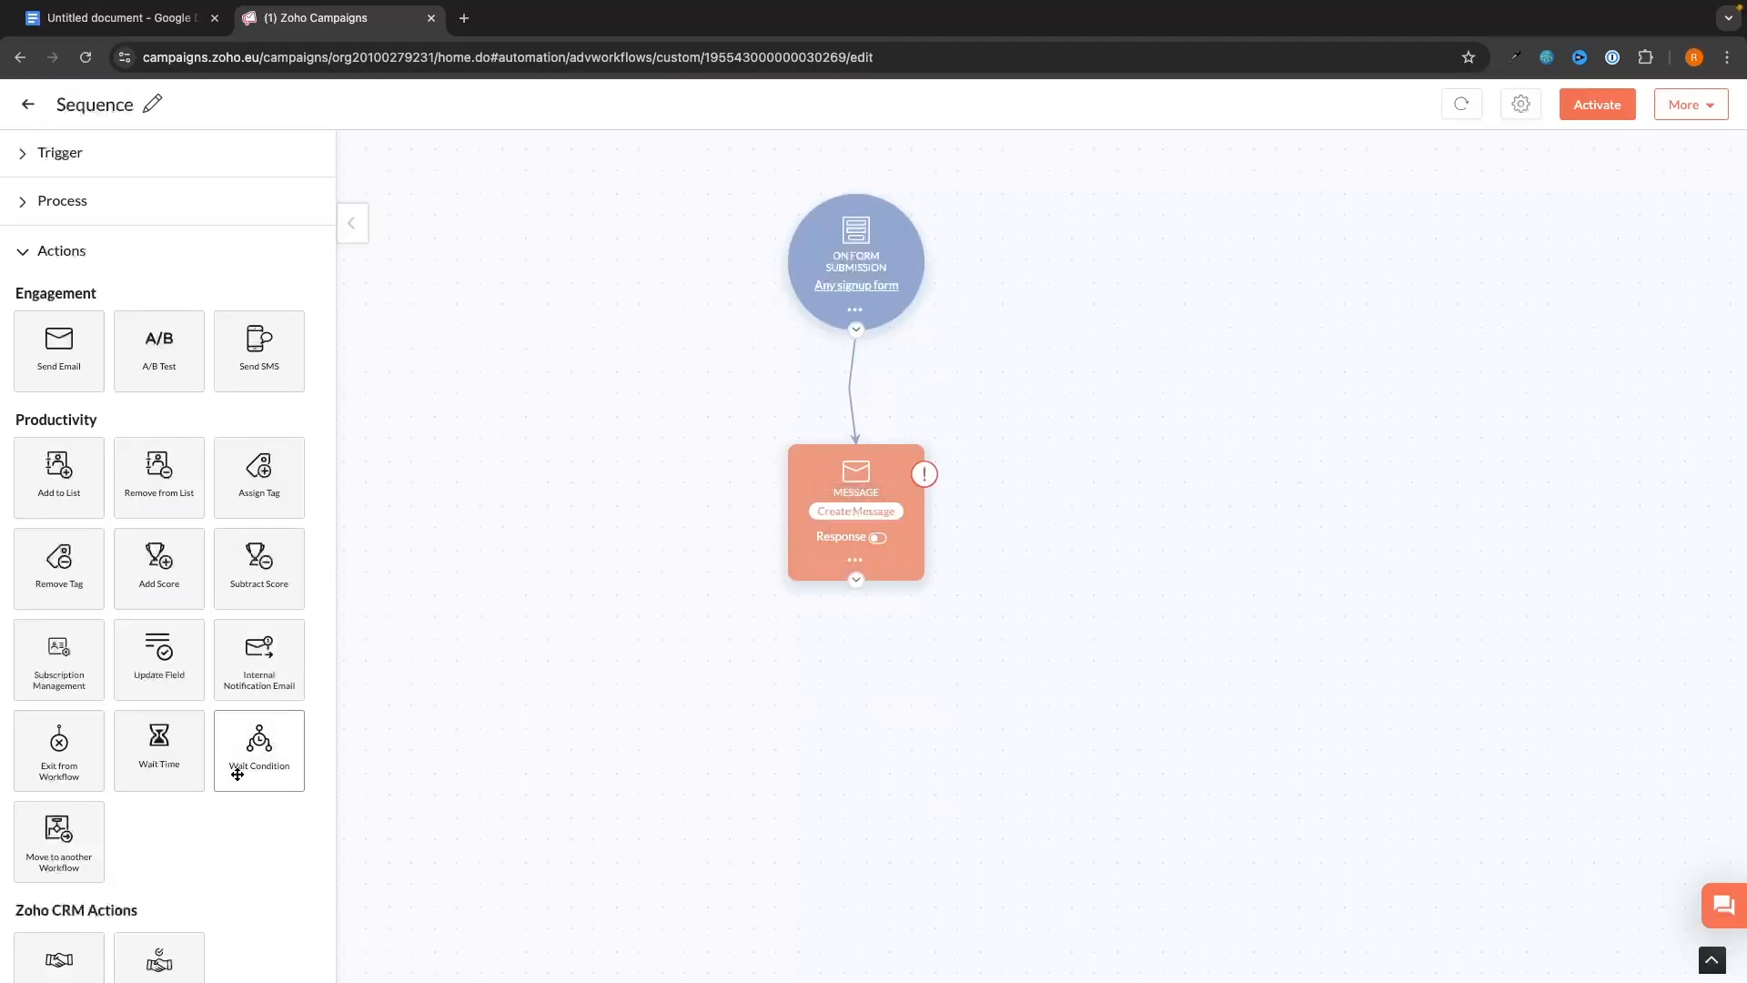
- Add a Wait step below the message and set it to 1 day
drag(150, 752, 865, 696)
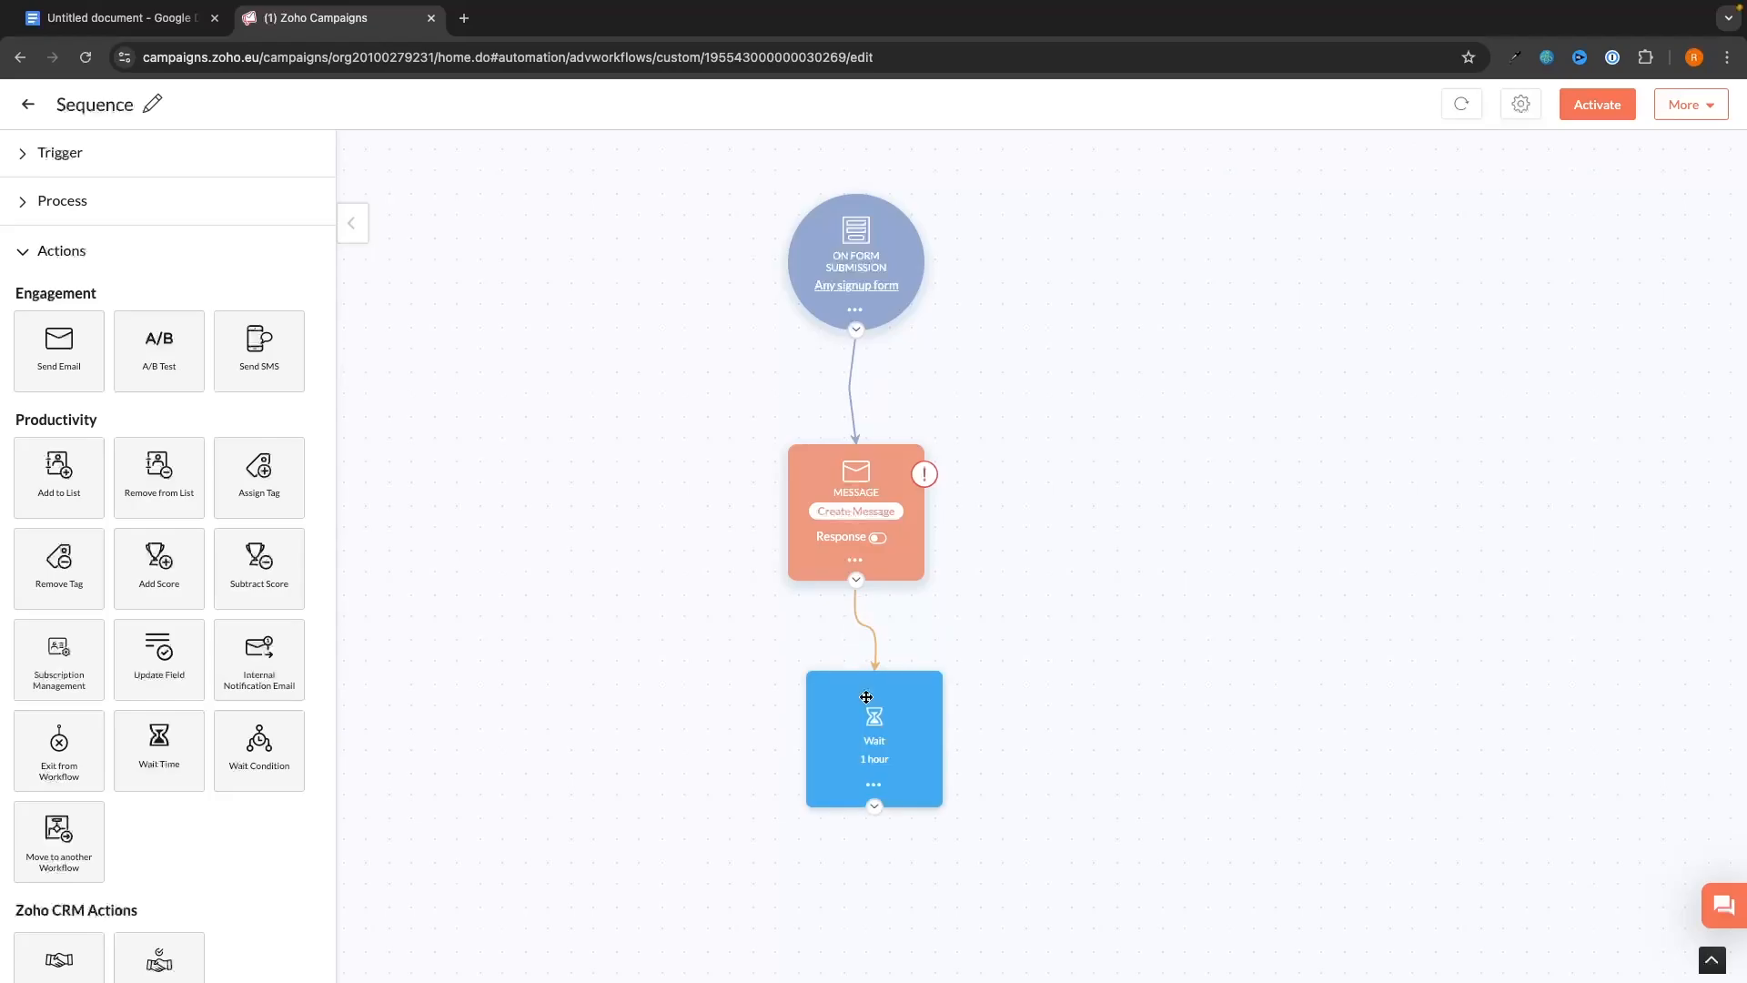
click(872, 761)
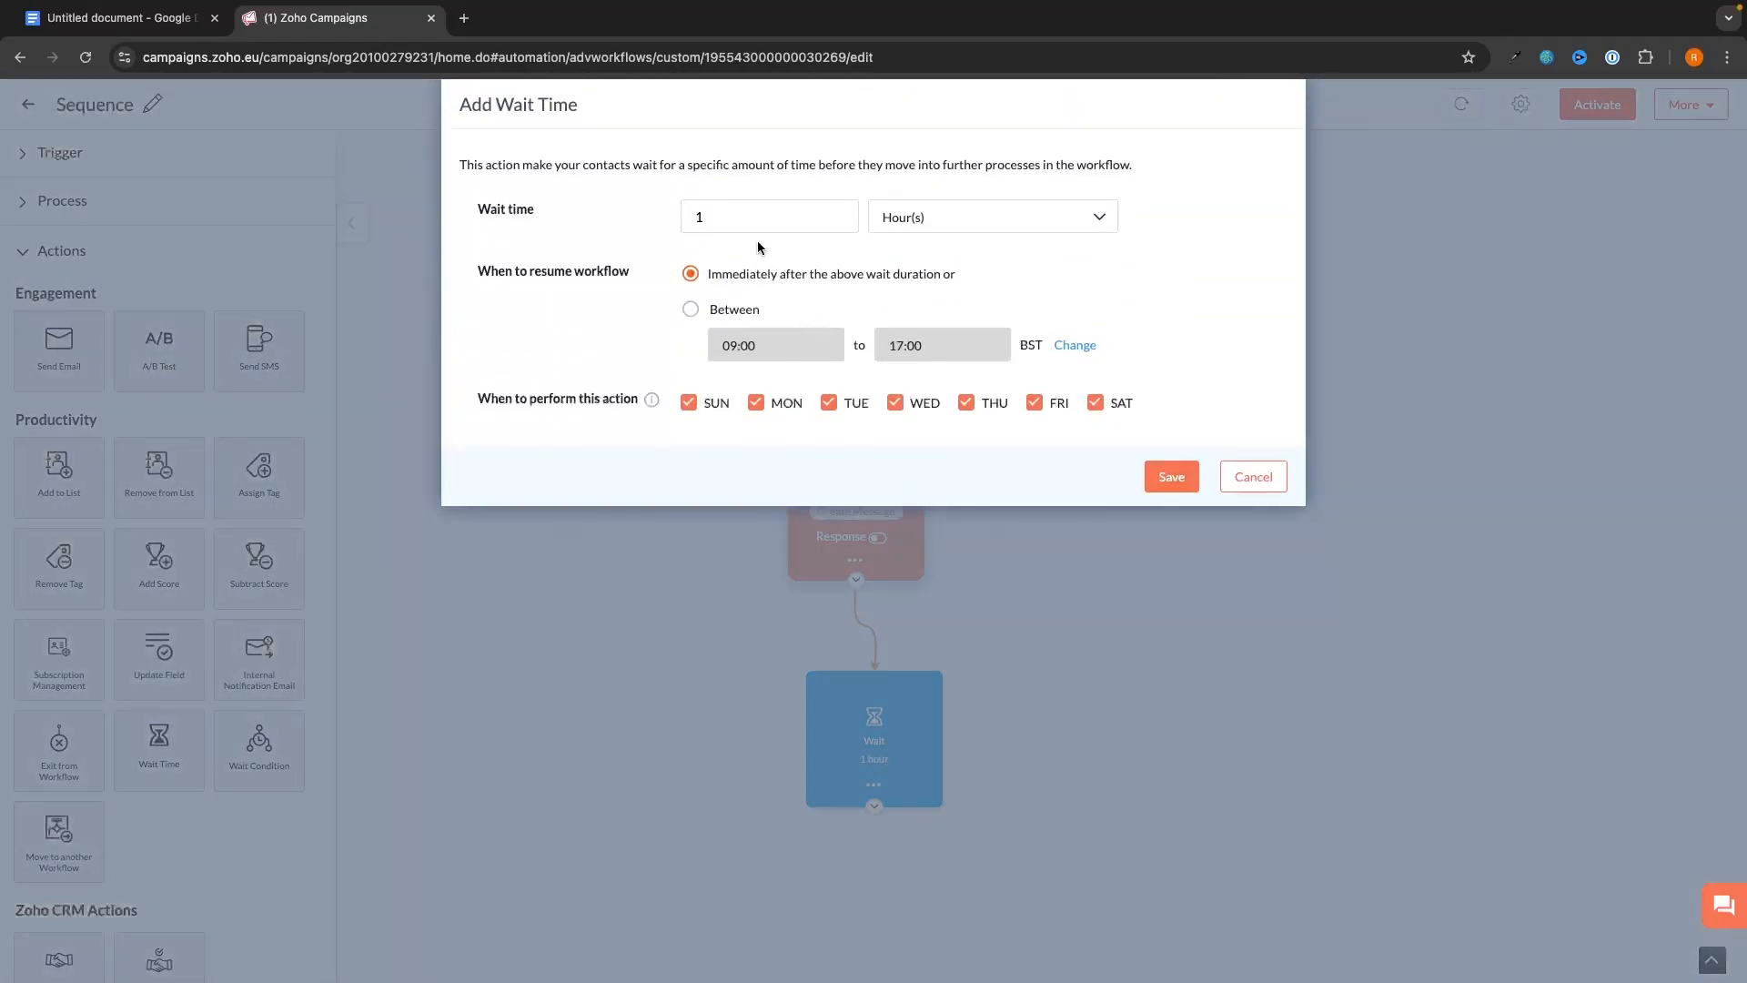
click(698, 220)
click(1001, 211)
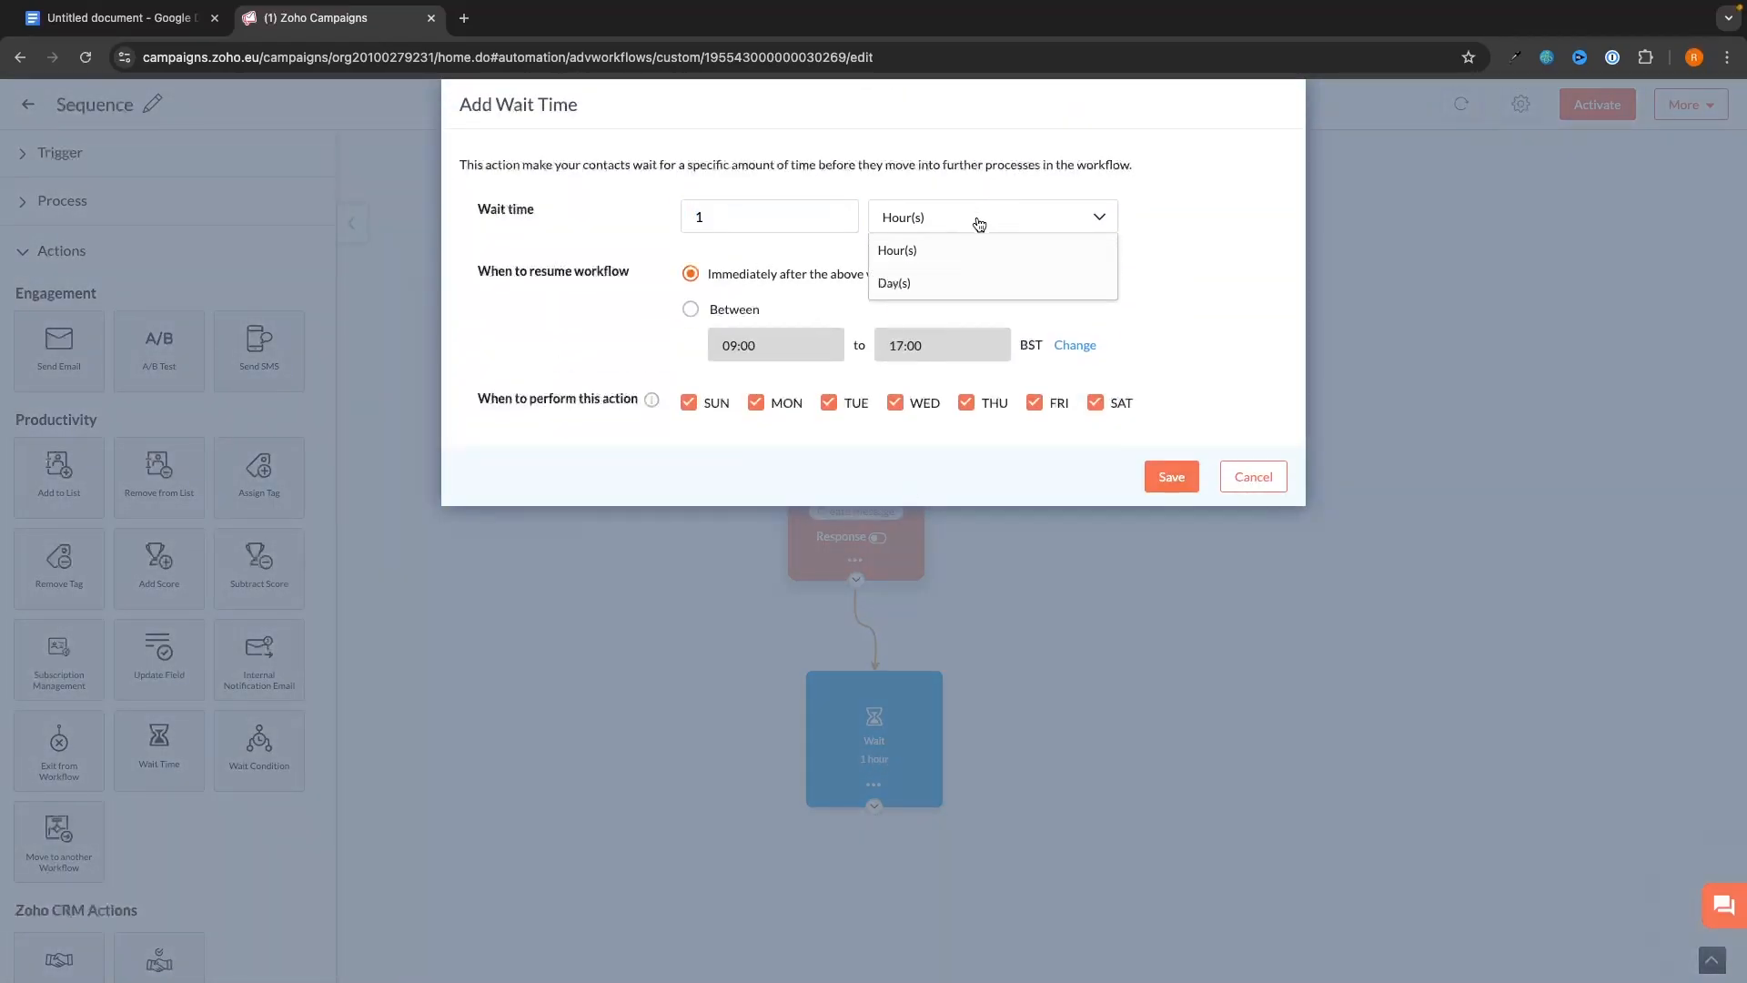
click(947, 279)
click(1171, 477)
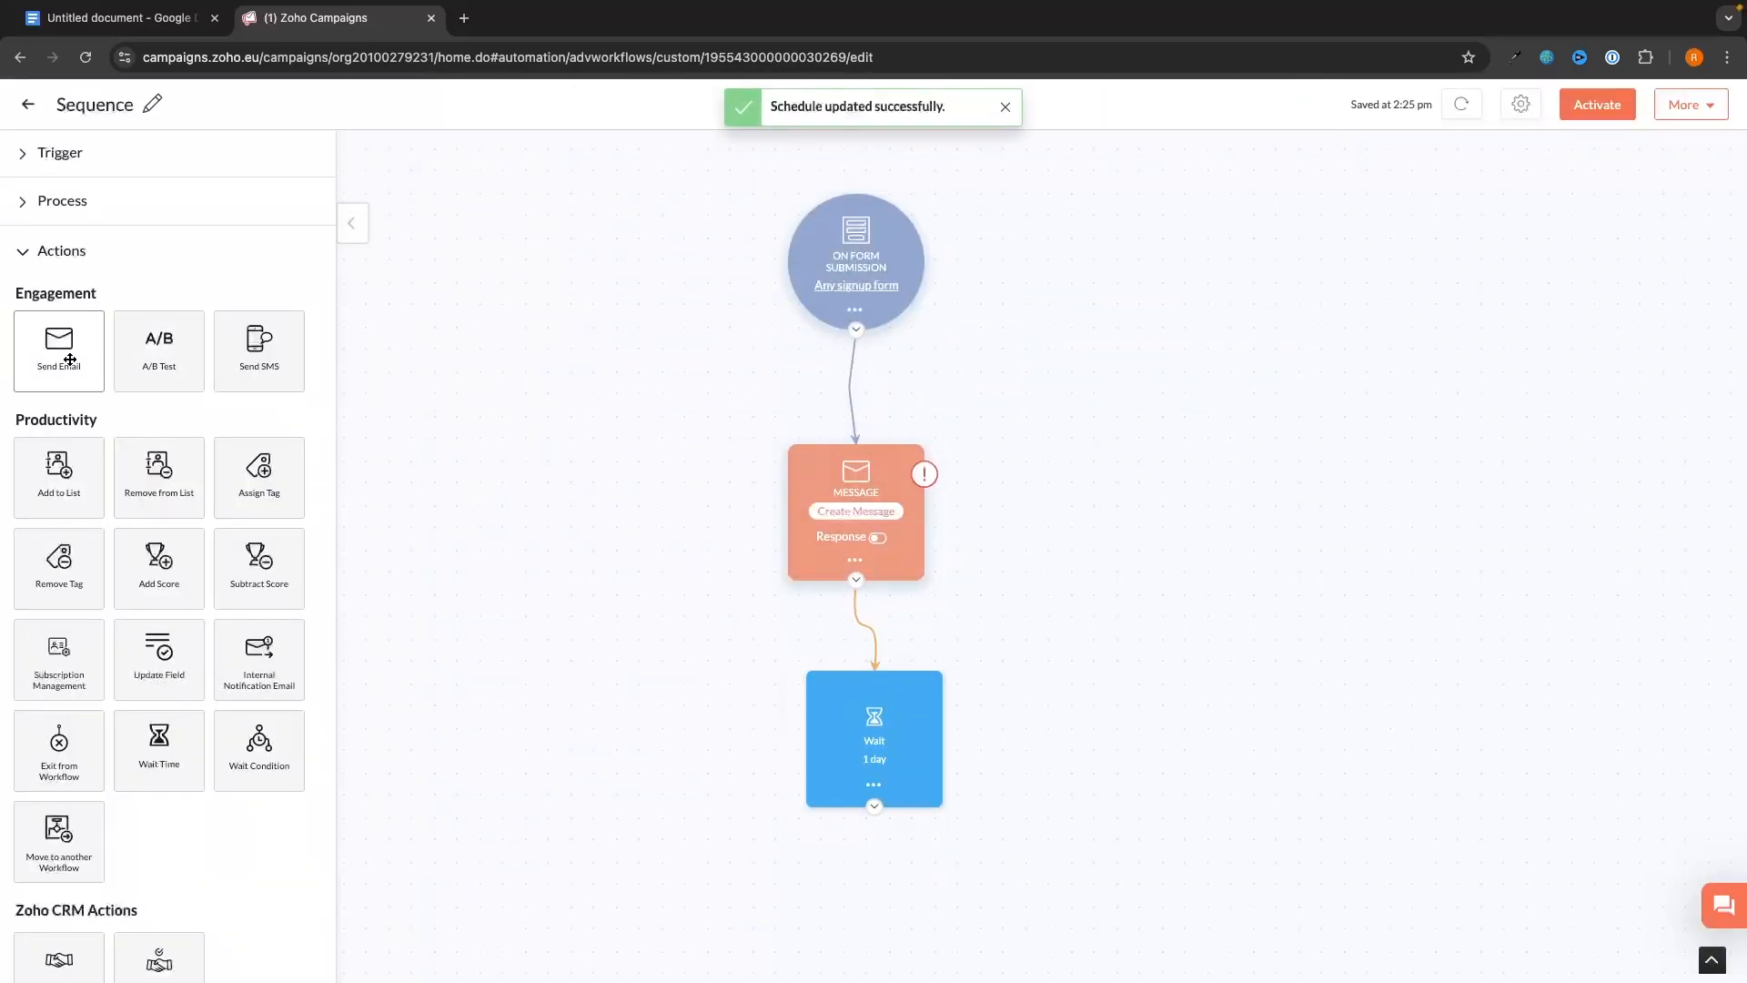
- Add a second email message step below the wait and return to the canvas
drag(57, 350, 879, 919)
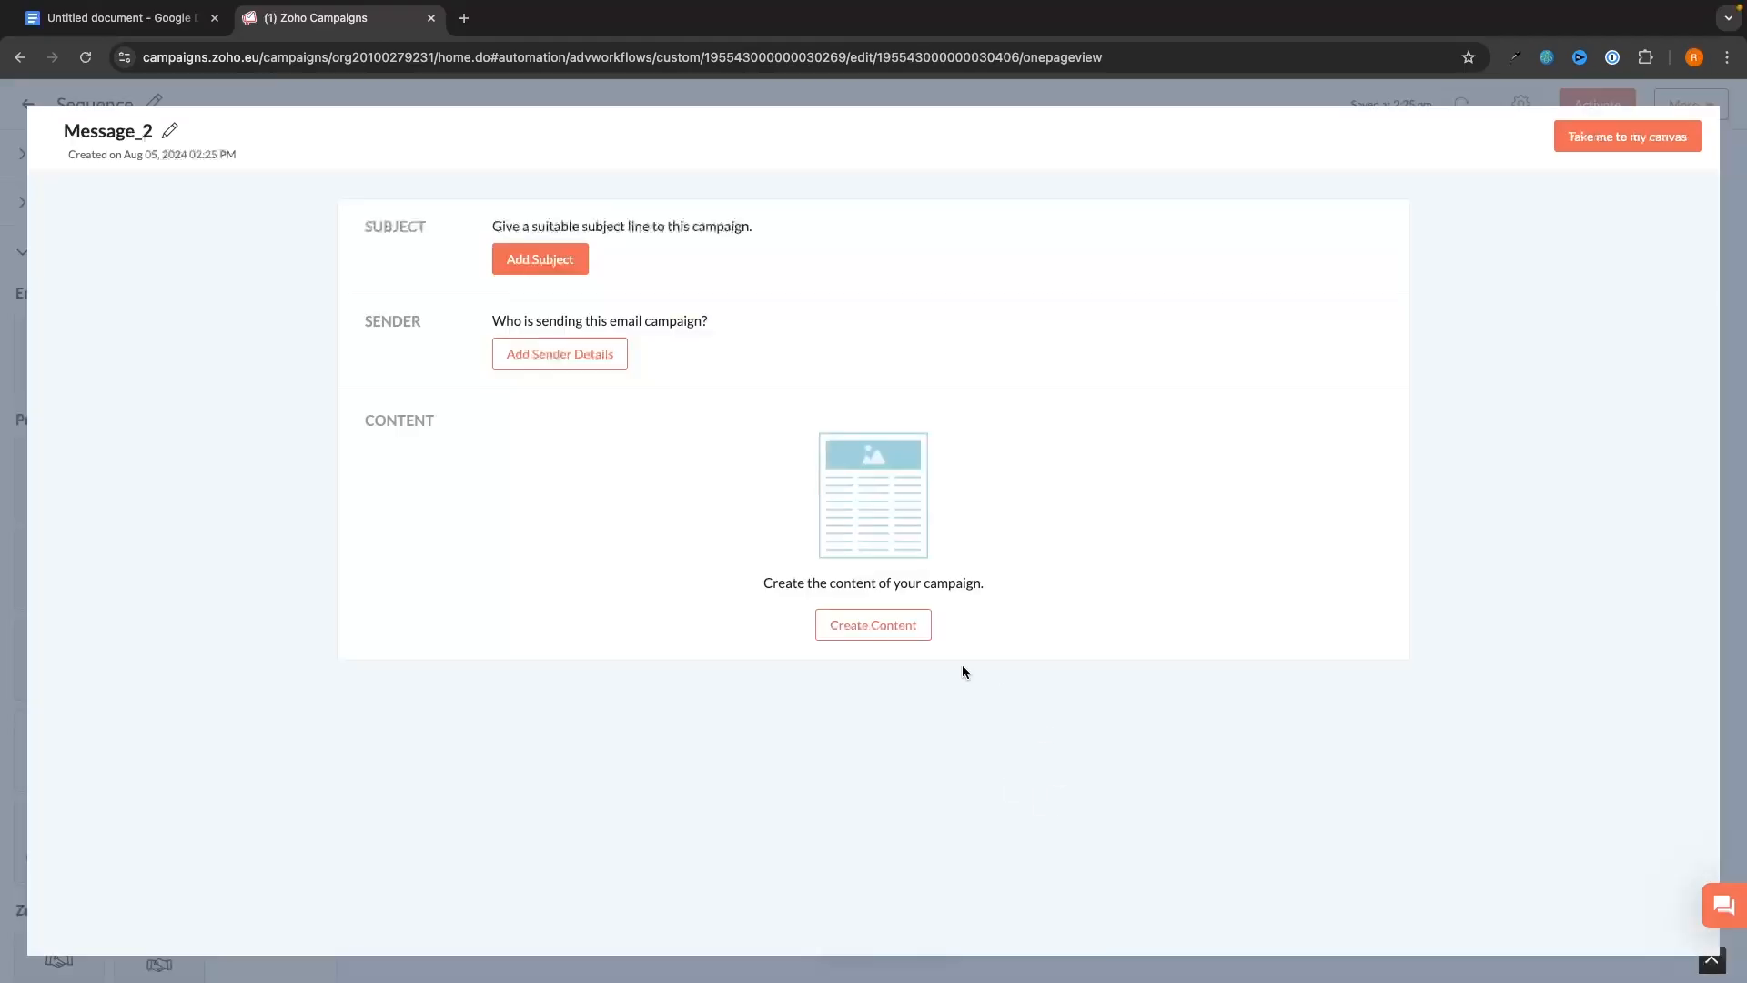
click(1599, 138)
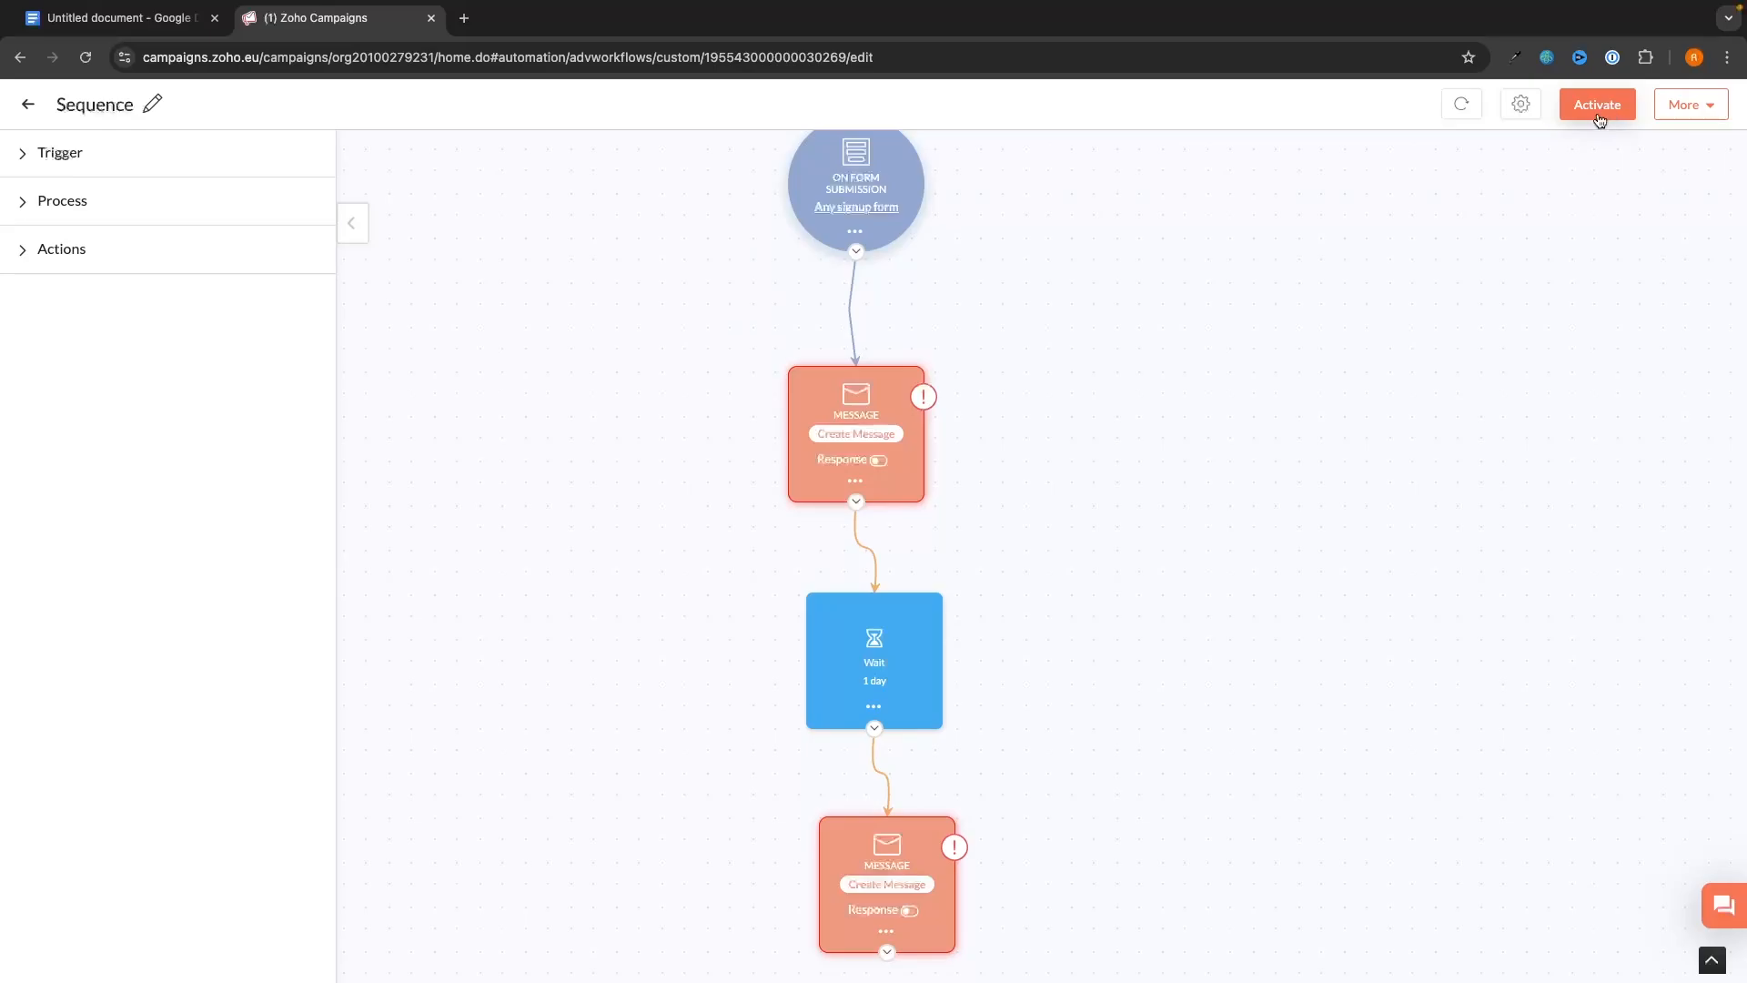
scroll(1476, 184, up, 1)
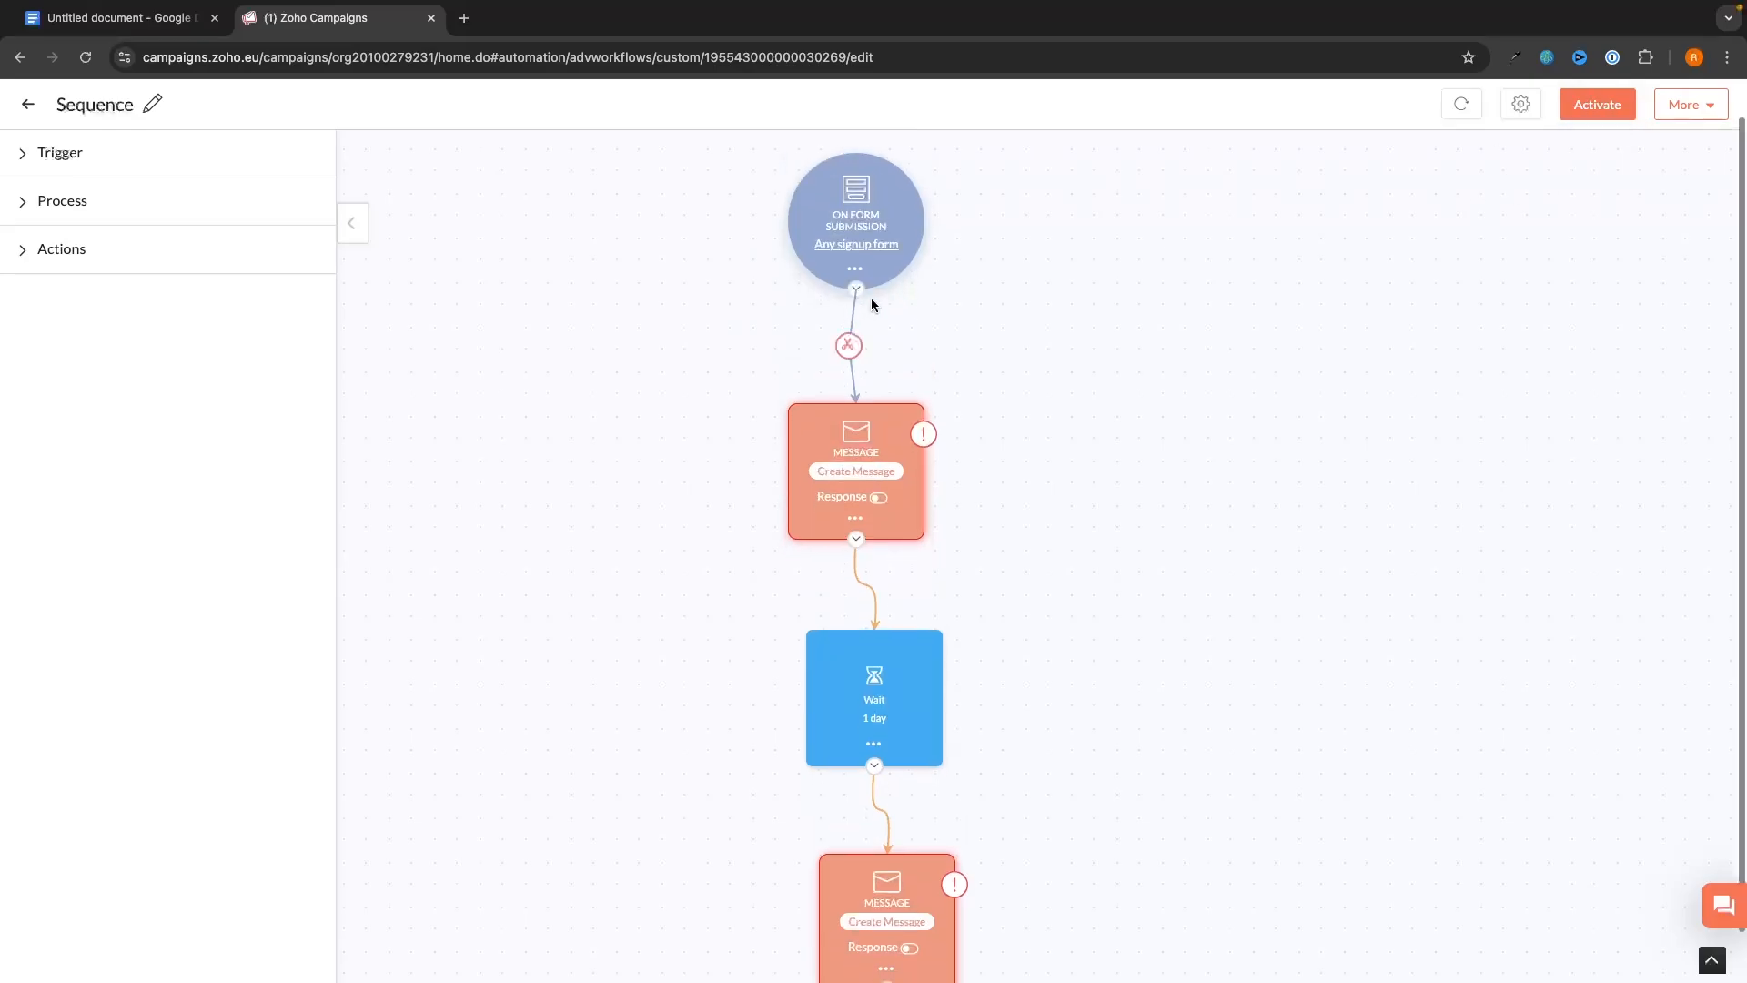
scroll(851, 721, down, 1)
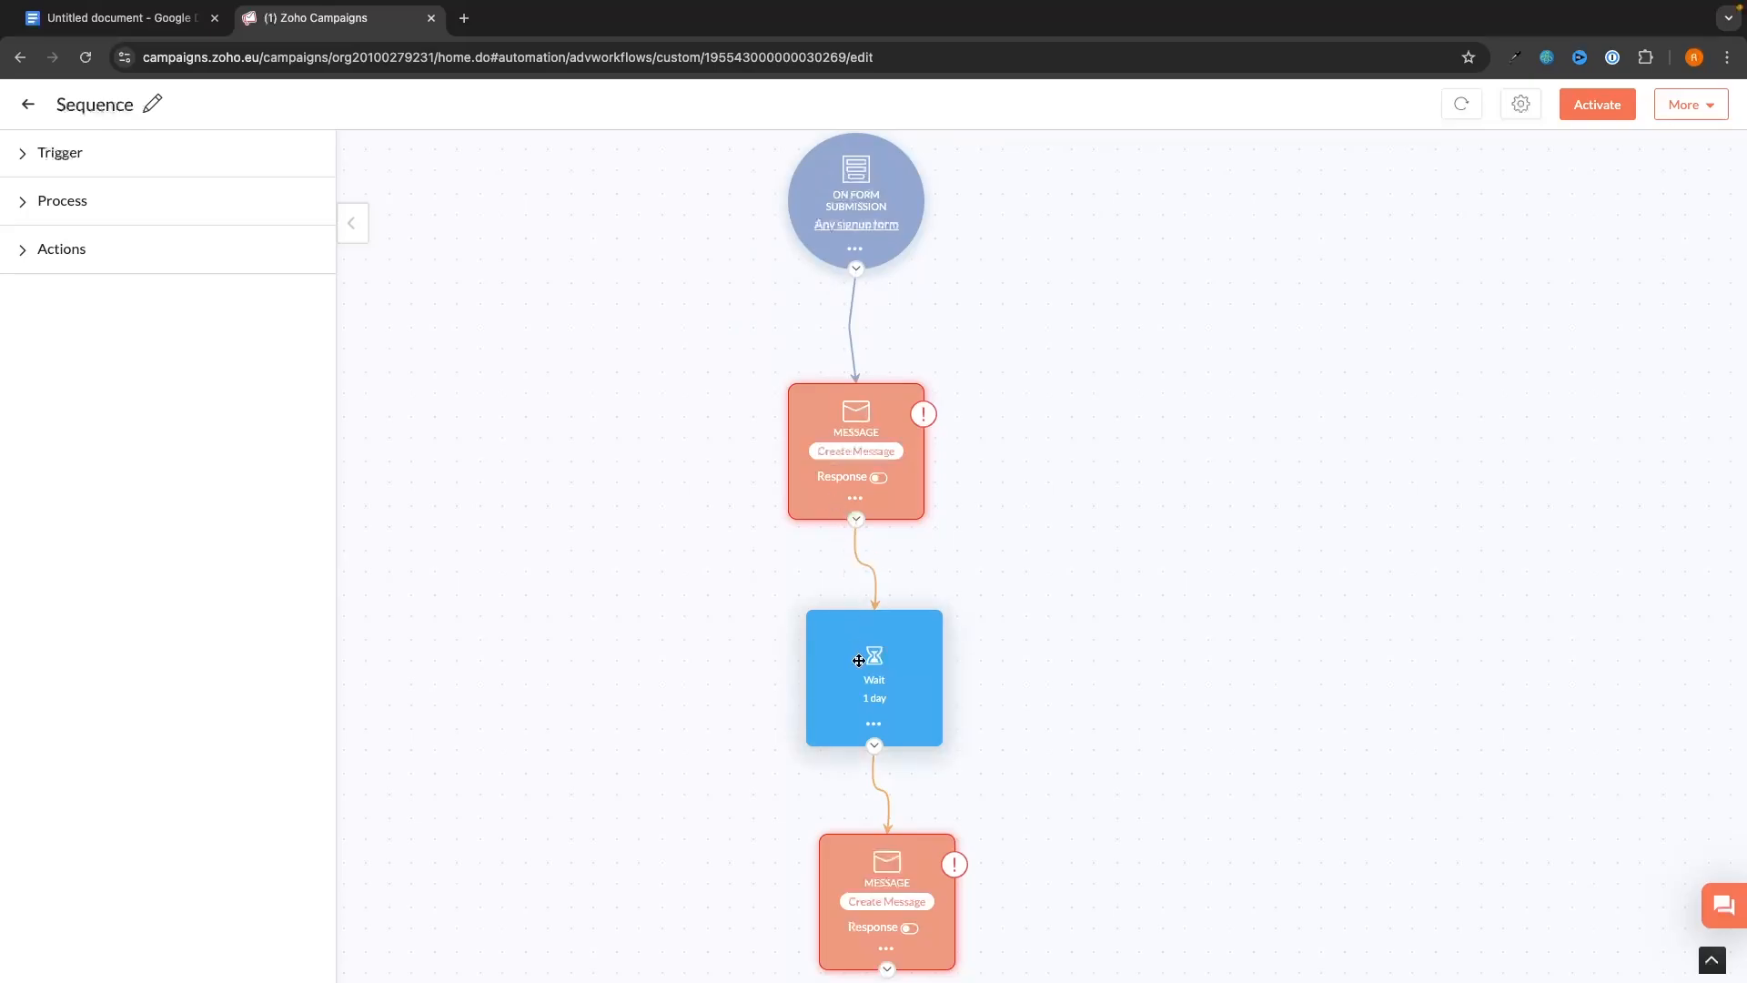
scroll(859, 824, down, 1)
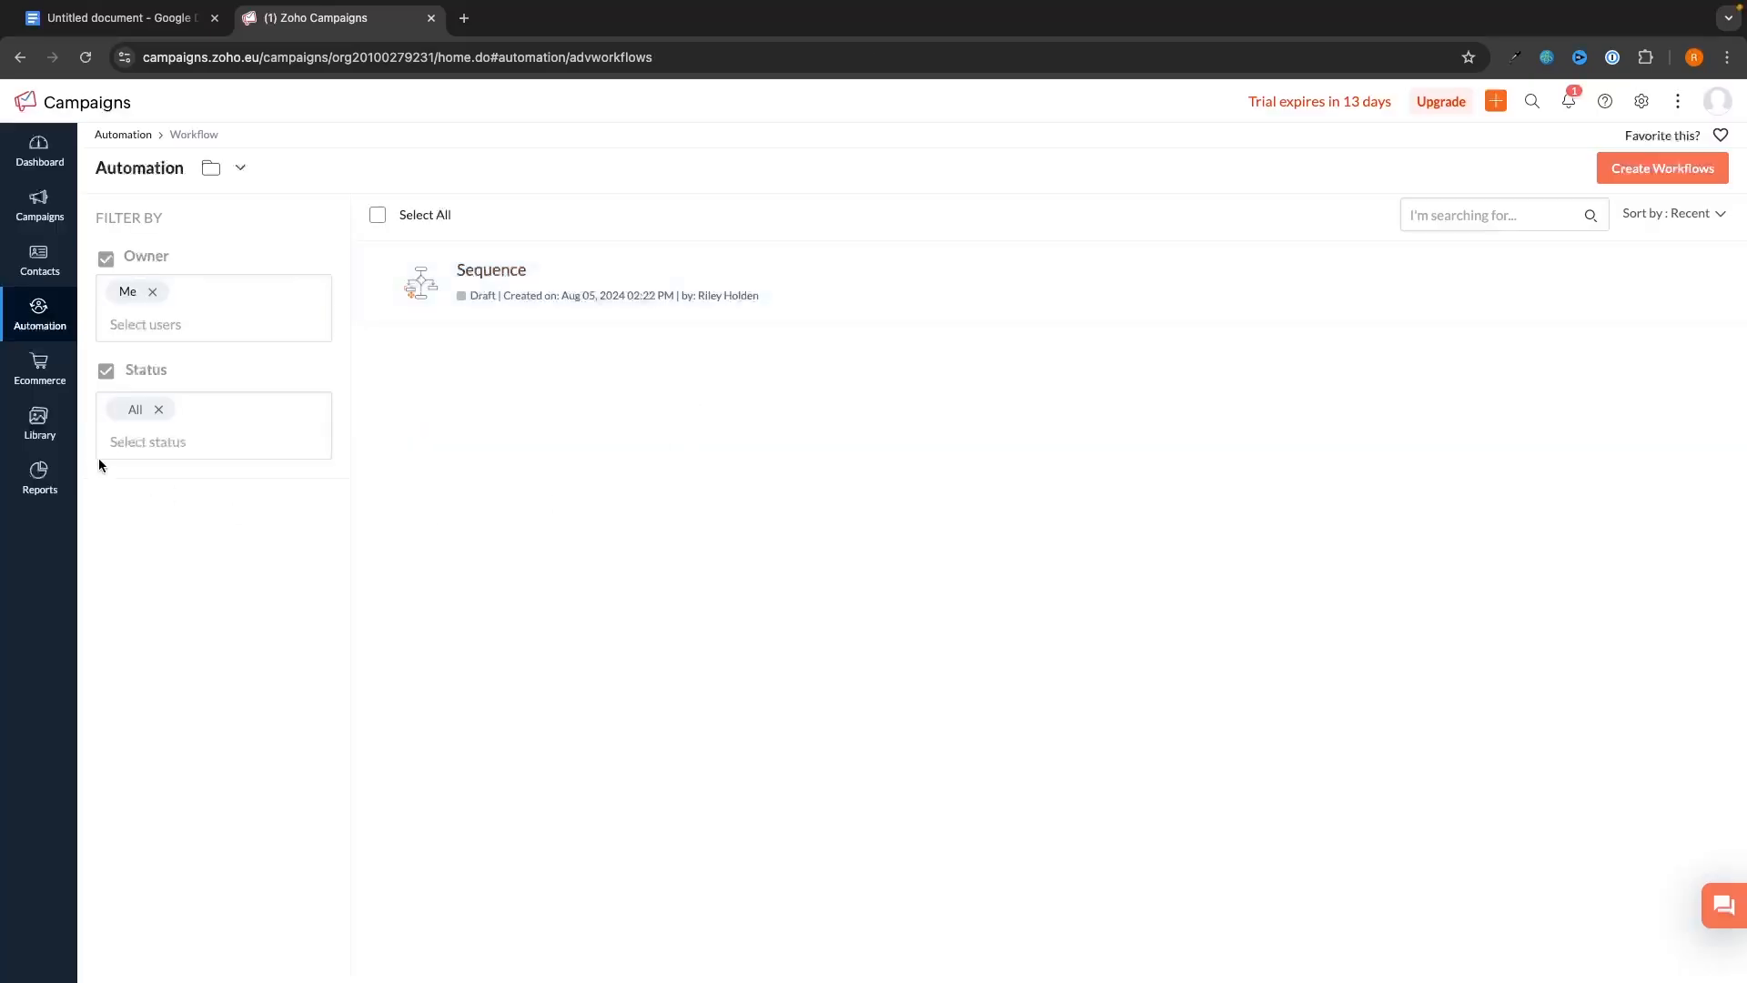
- Go to the Ecommerce store integrations and begin integrating a Shopify store
click(42, 383)
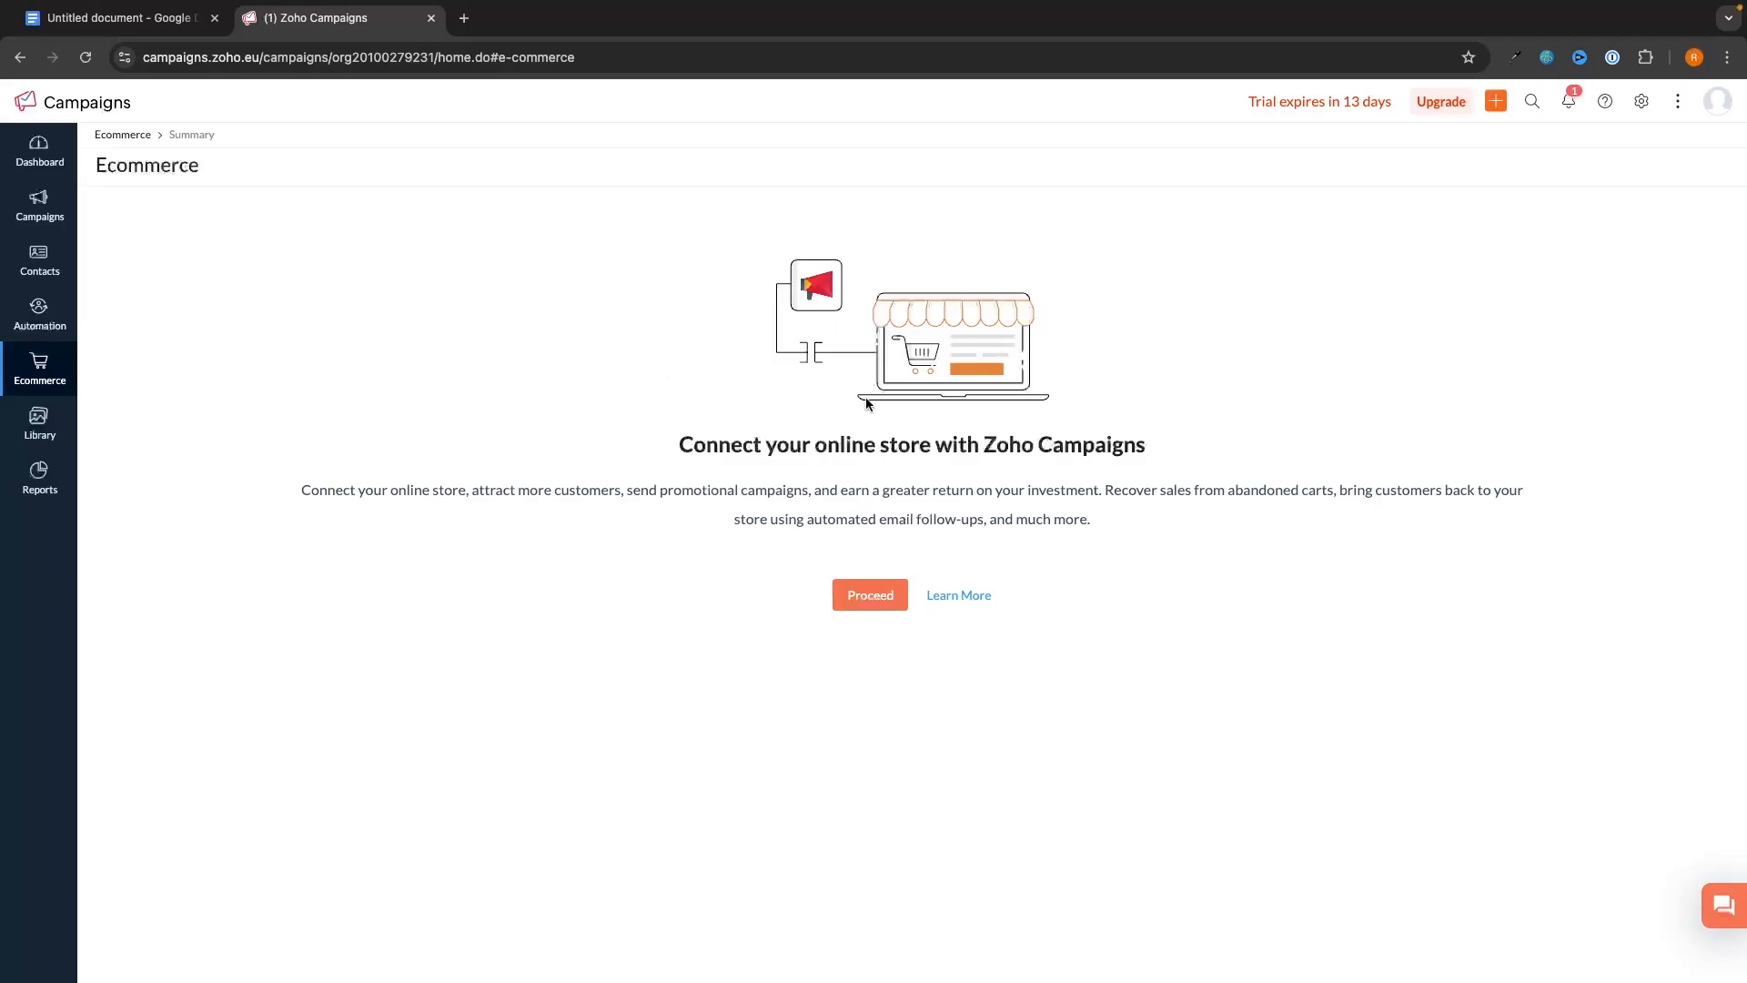
click(870, 596)
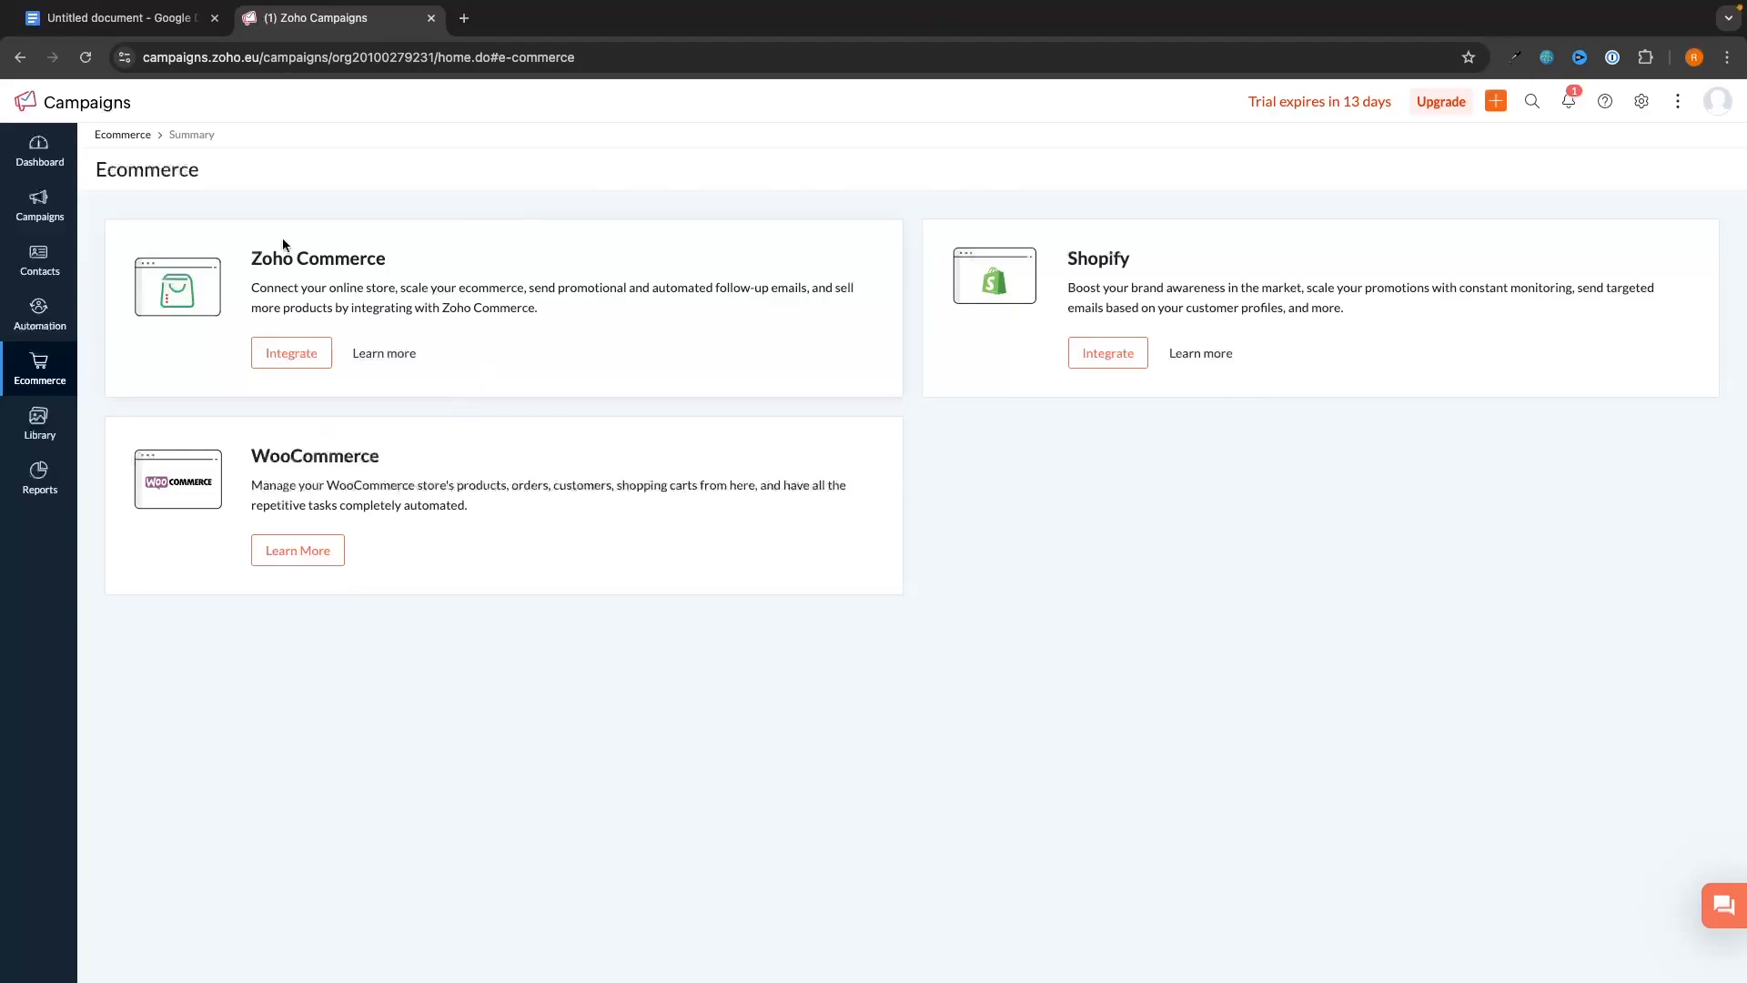
drag(404, 255, 206, 254)
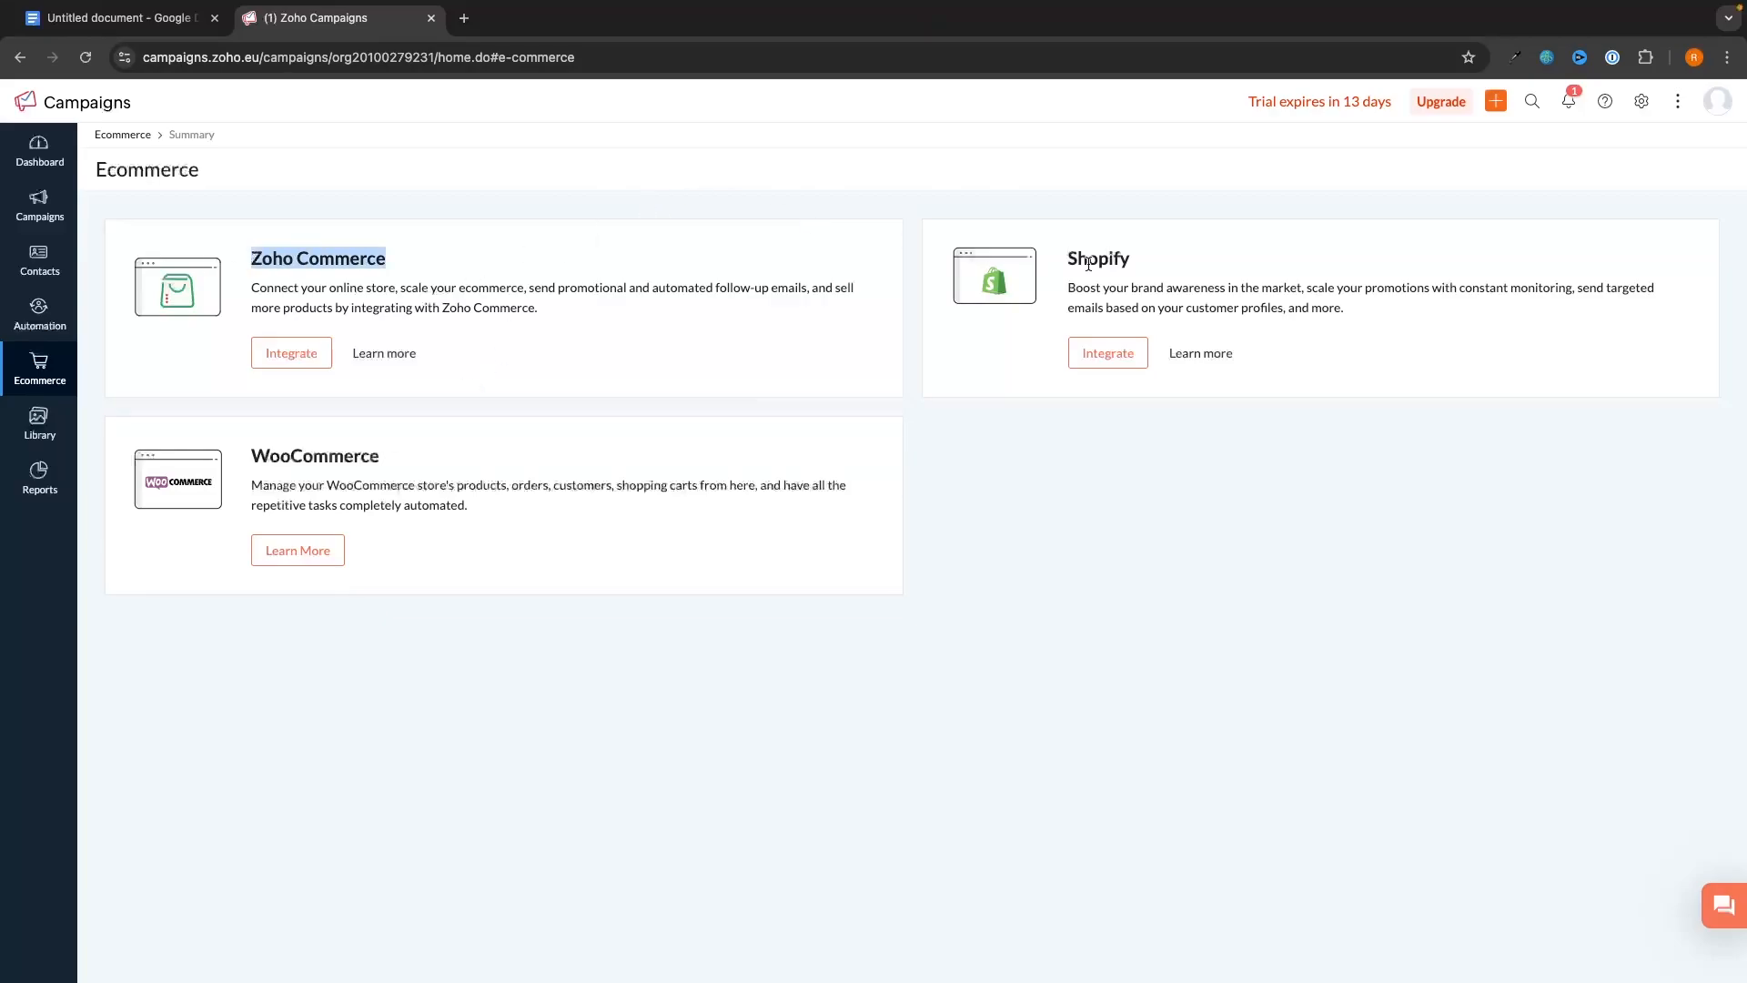
click(1160, 243)
drag(391, 458, 251, 458)
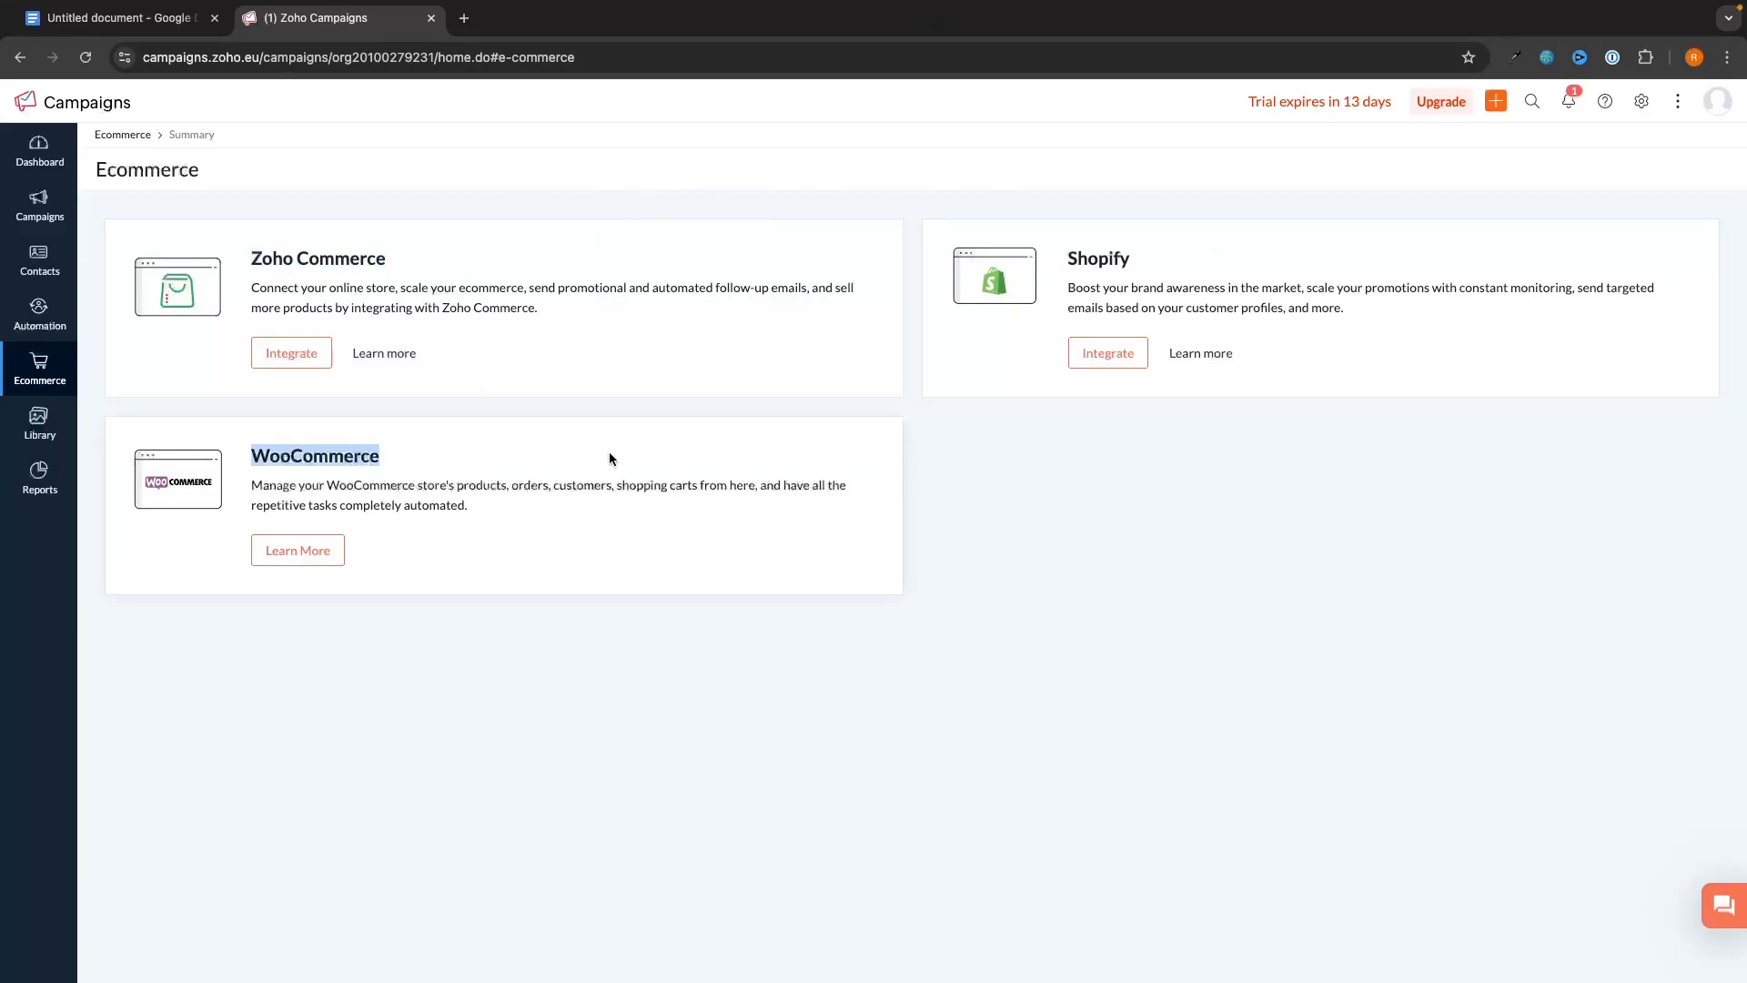
click(609, 456)
click(1108, 353)
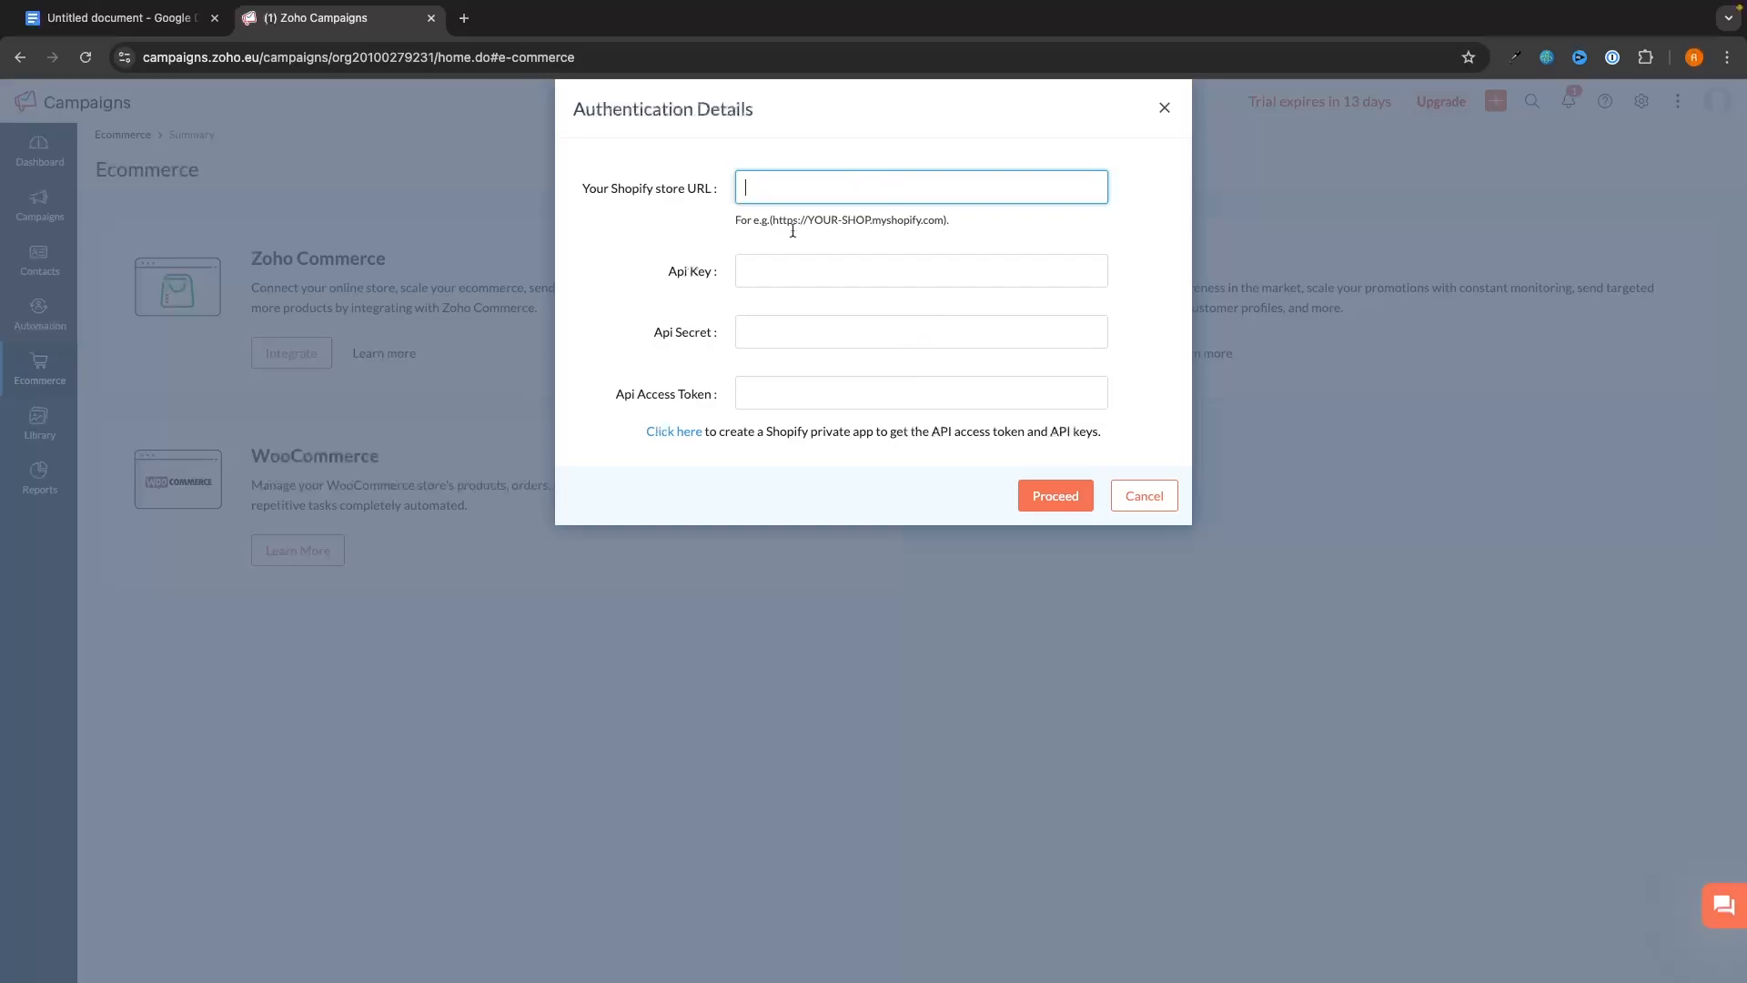
- Skim the help article on creating a Shopify private app, then close it
drag(583, 190, 699, 189)
click(713, 195)
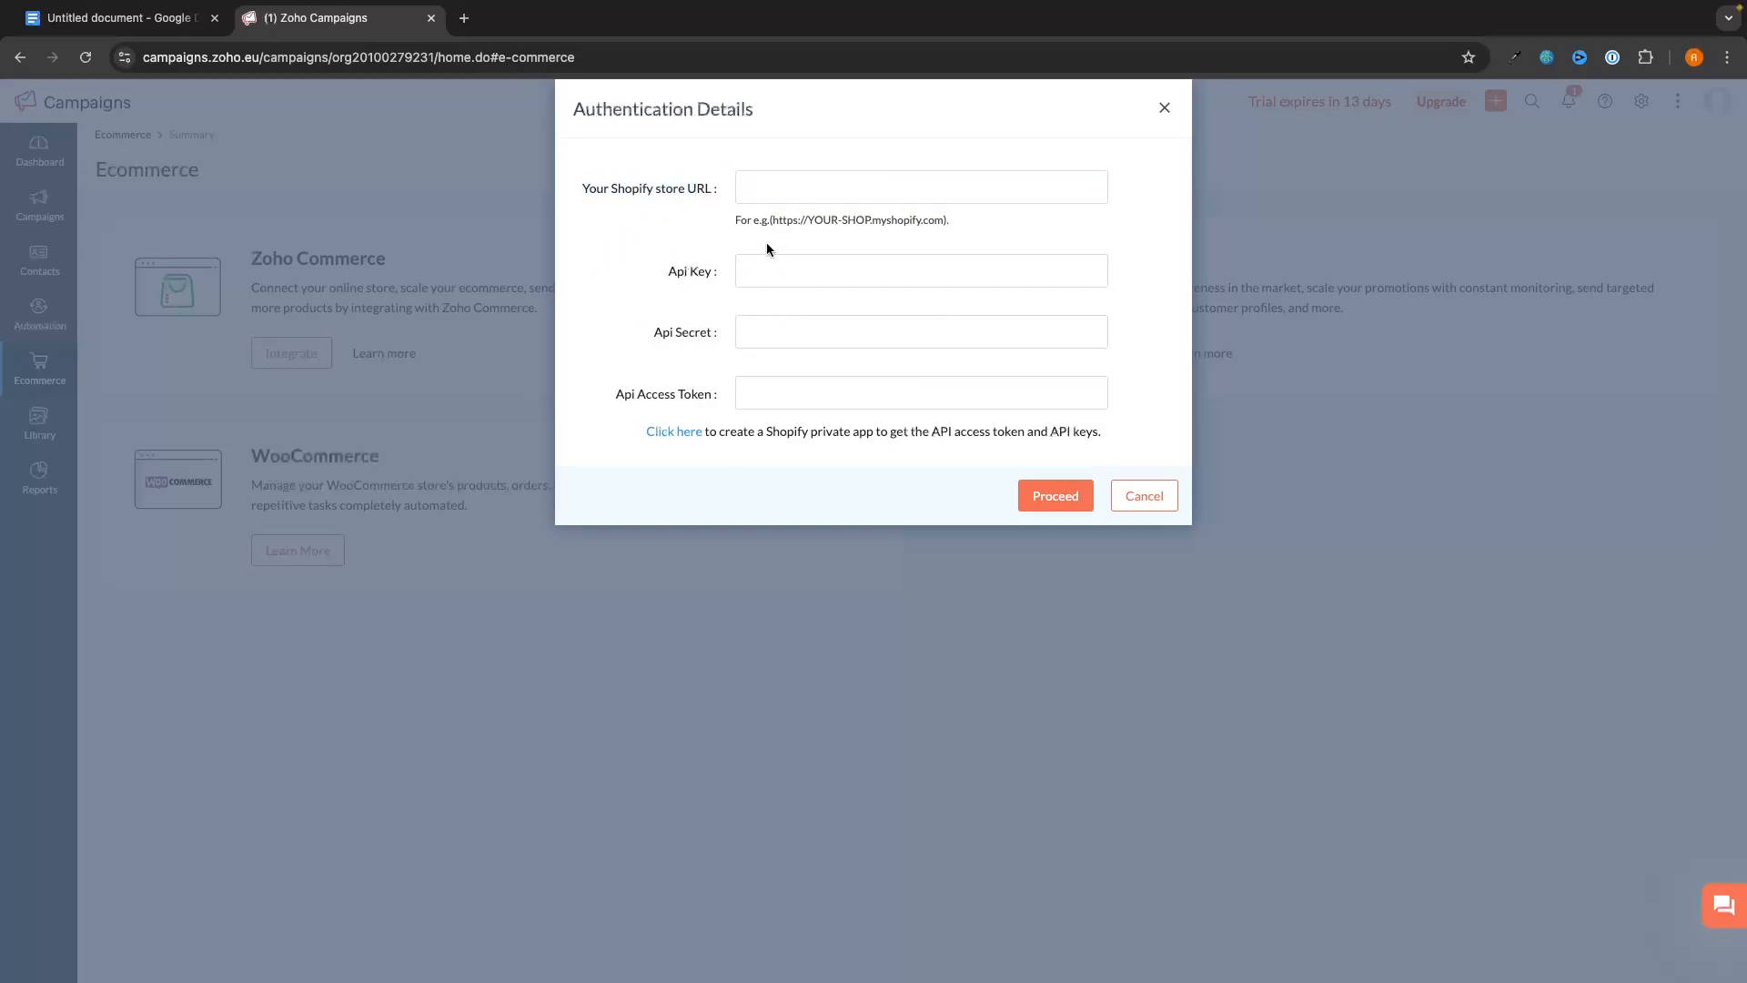
click(689, 430)
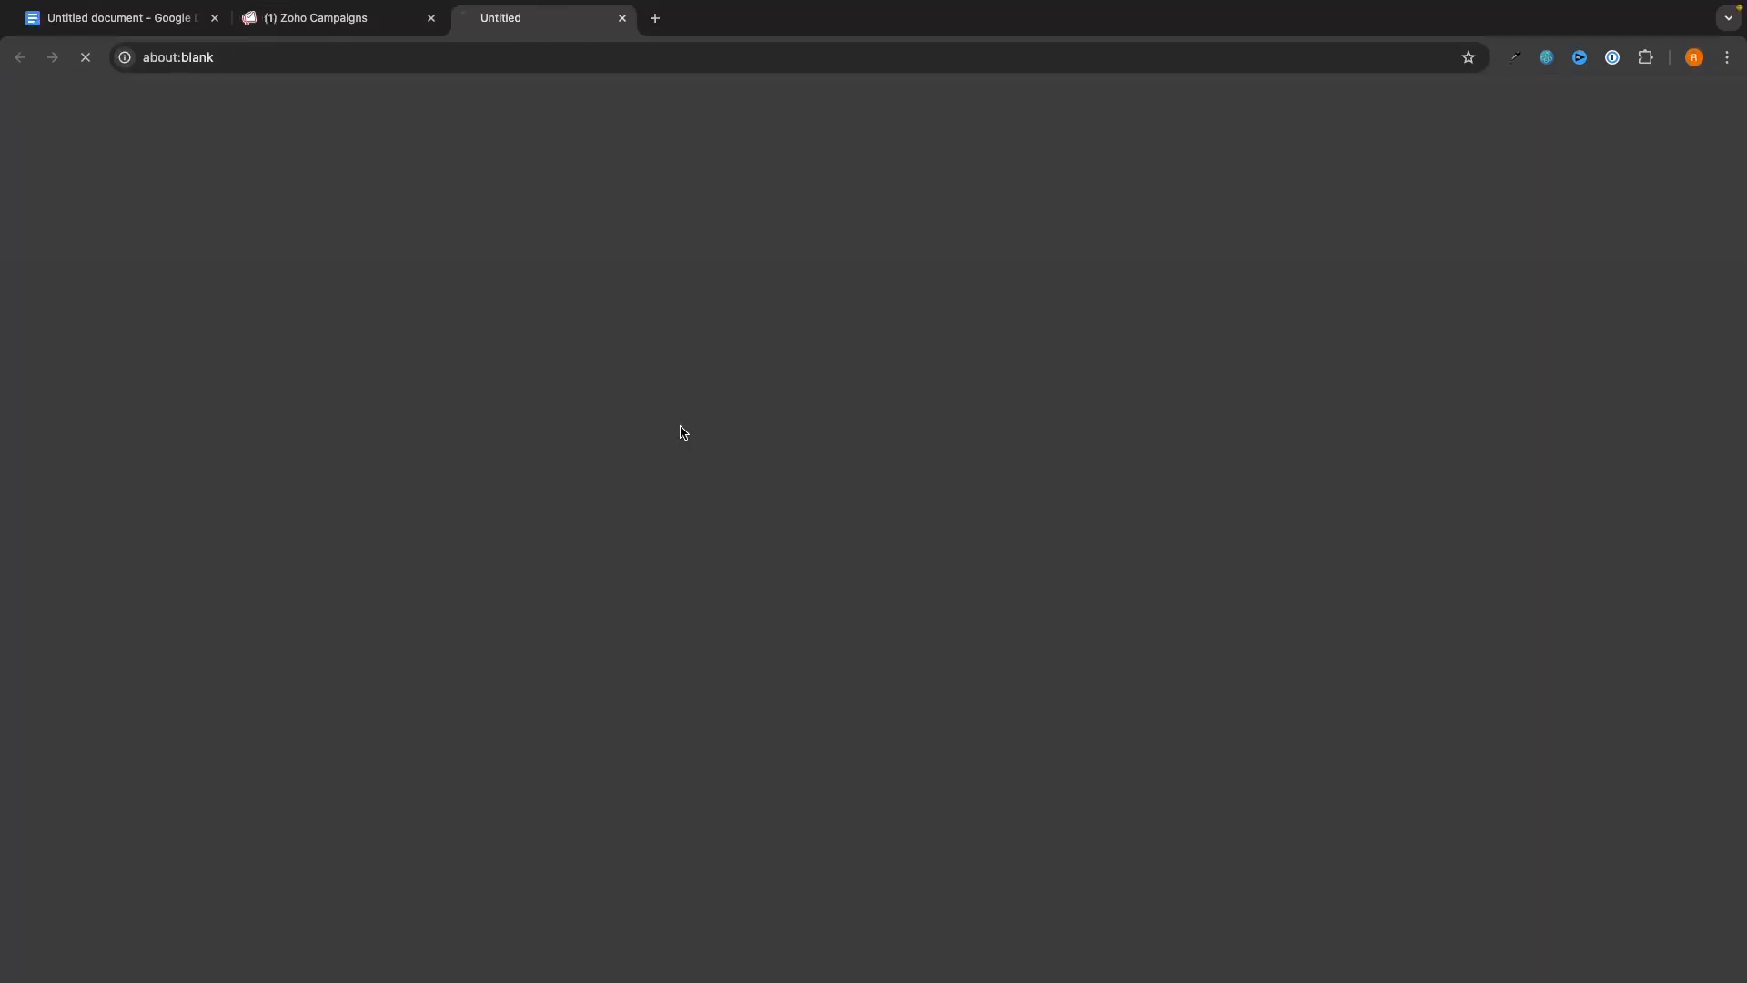
scroll(779, 455, down, 2)
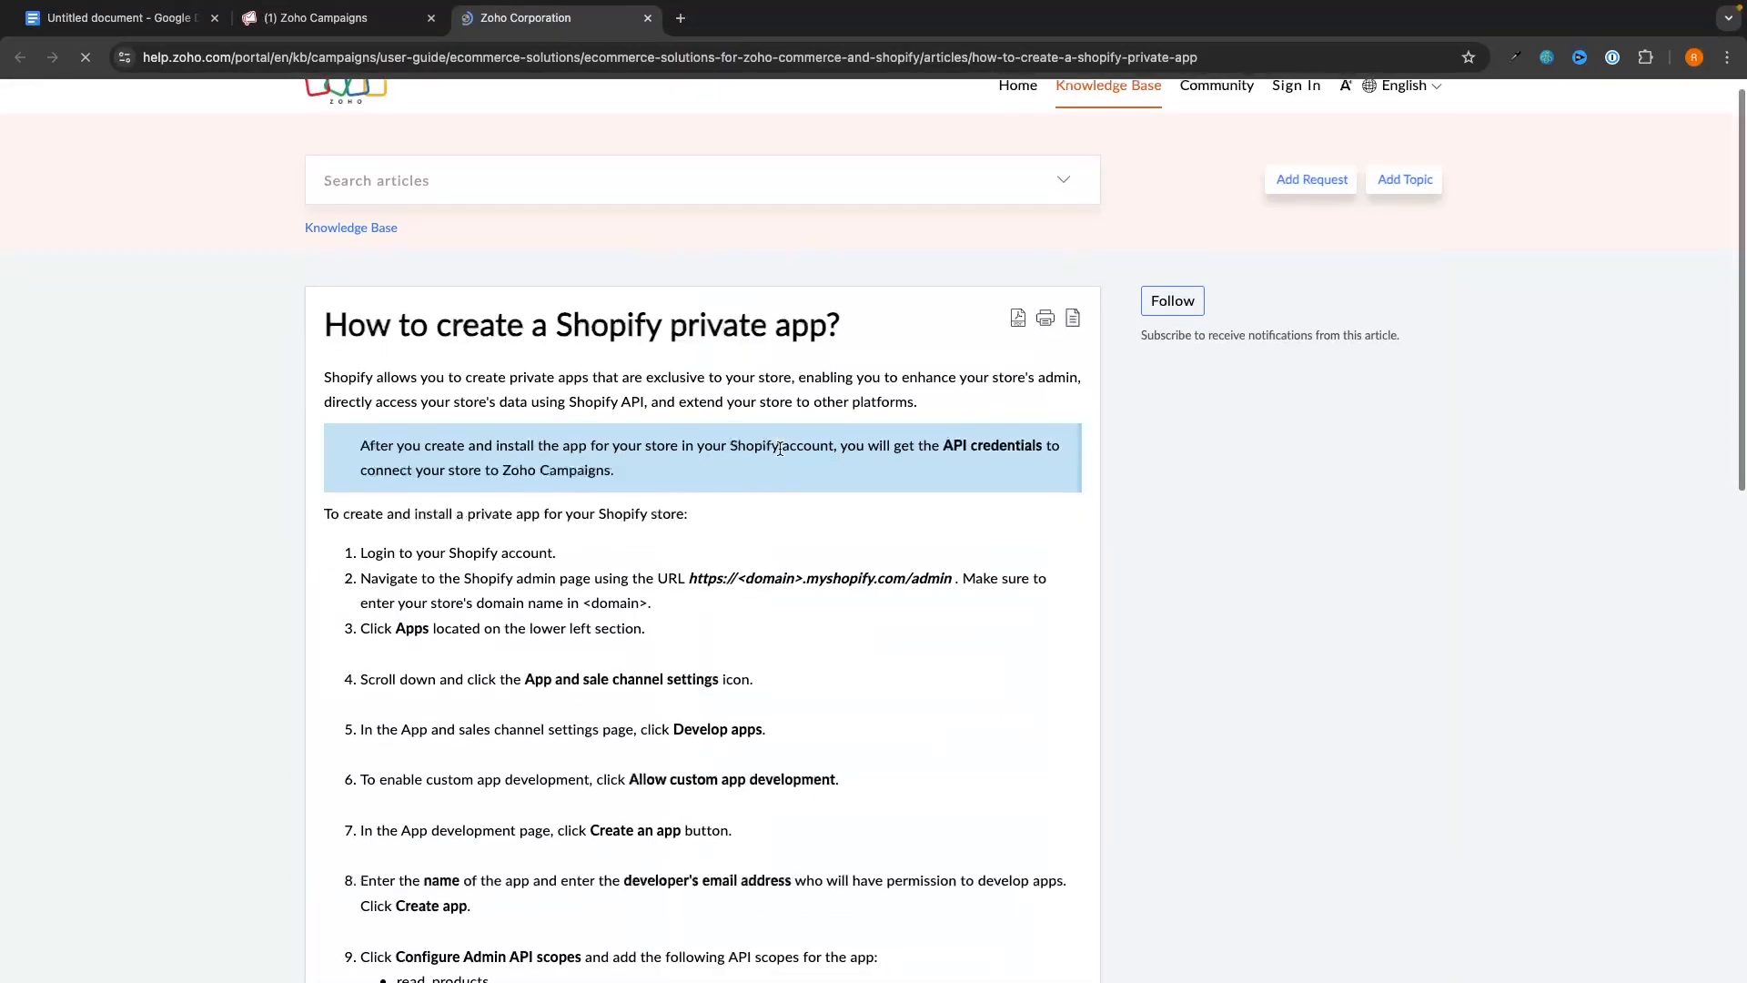
scroll(772, 425, down, 8)
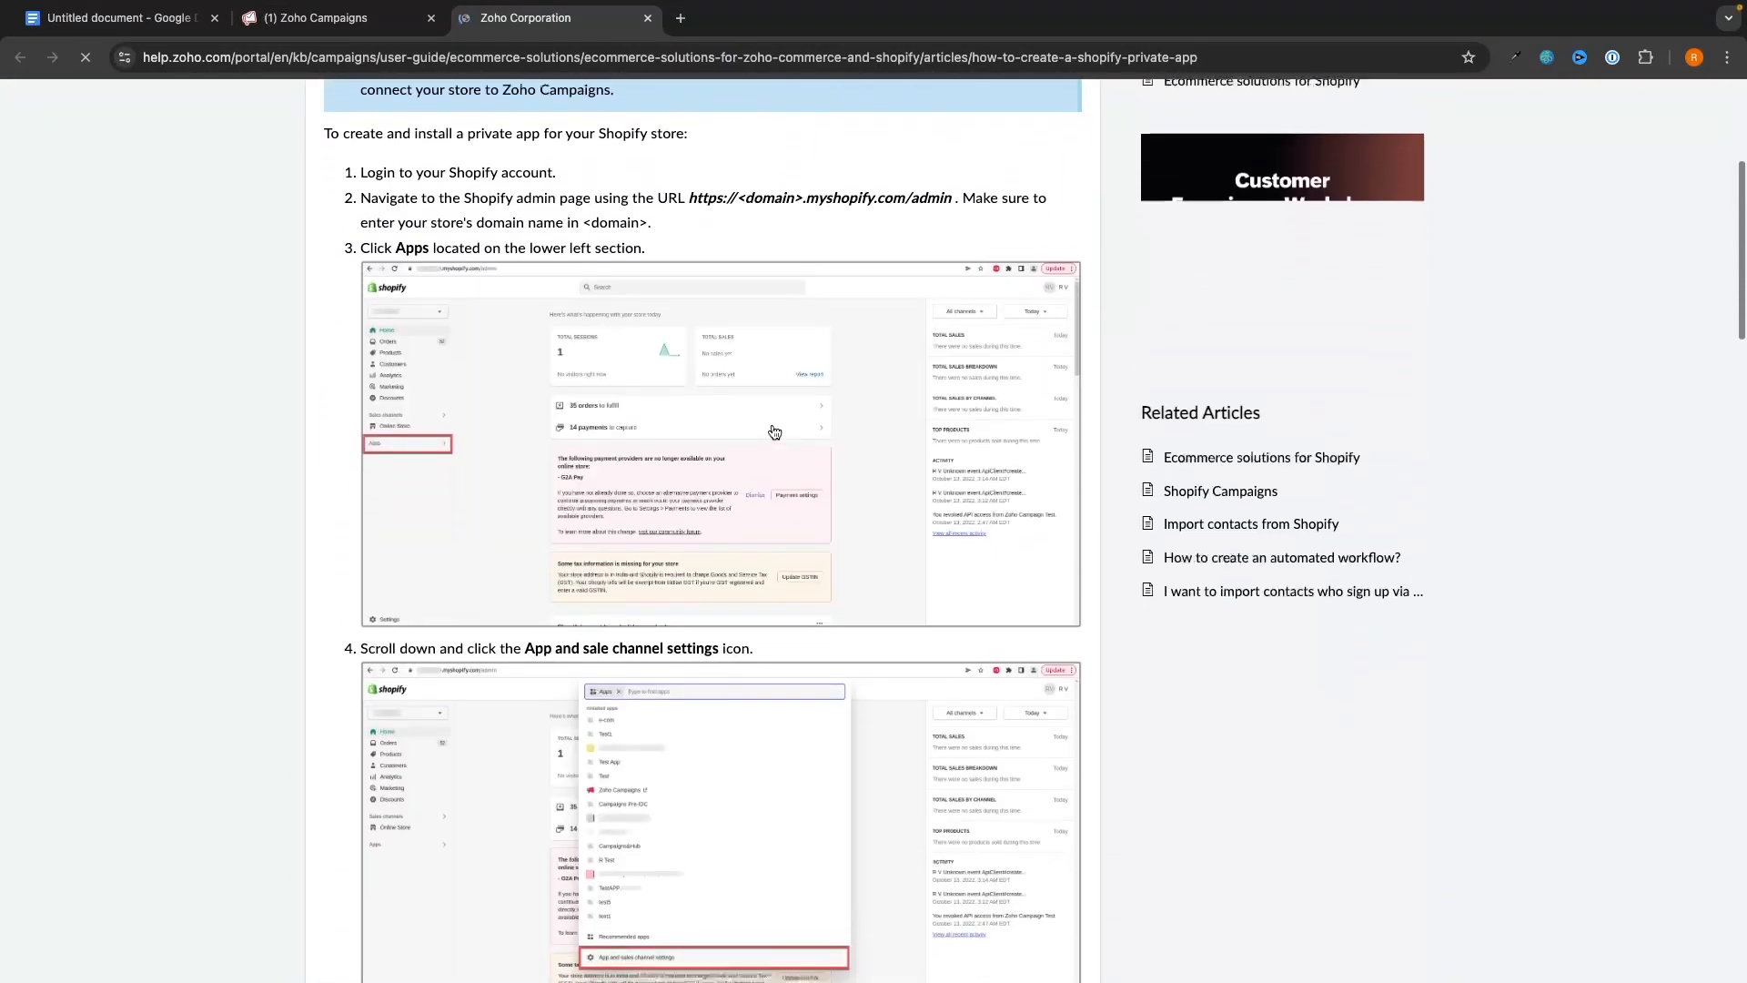
scroll(775, 431, down, 1)
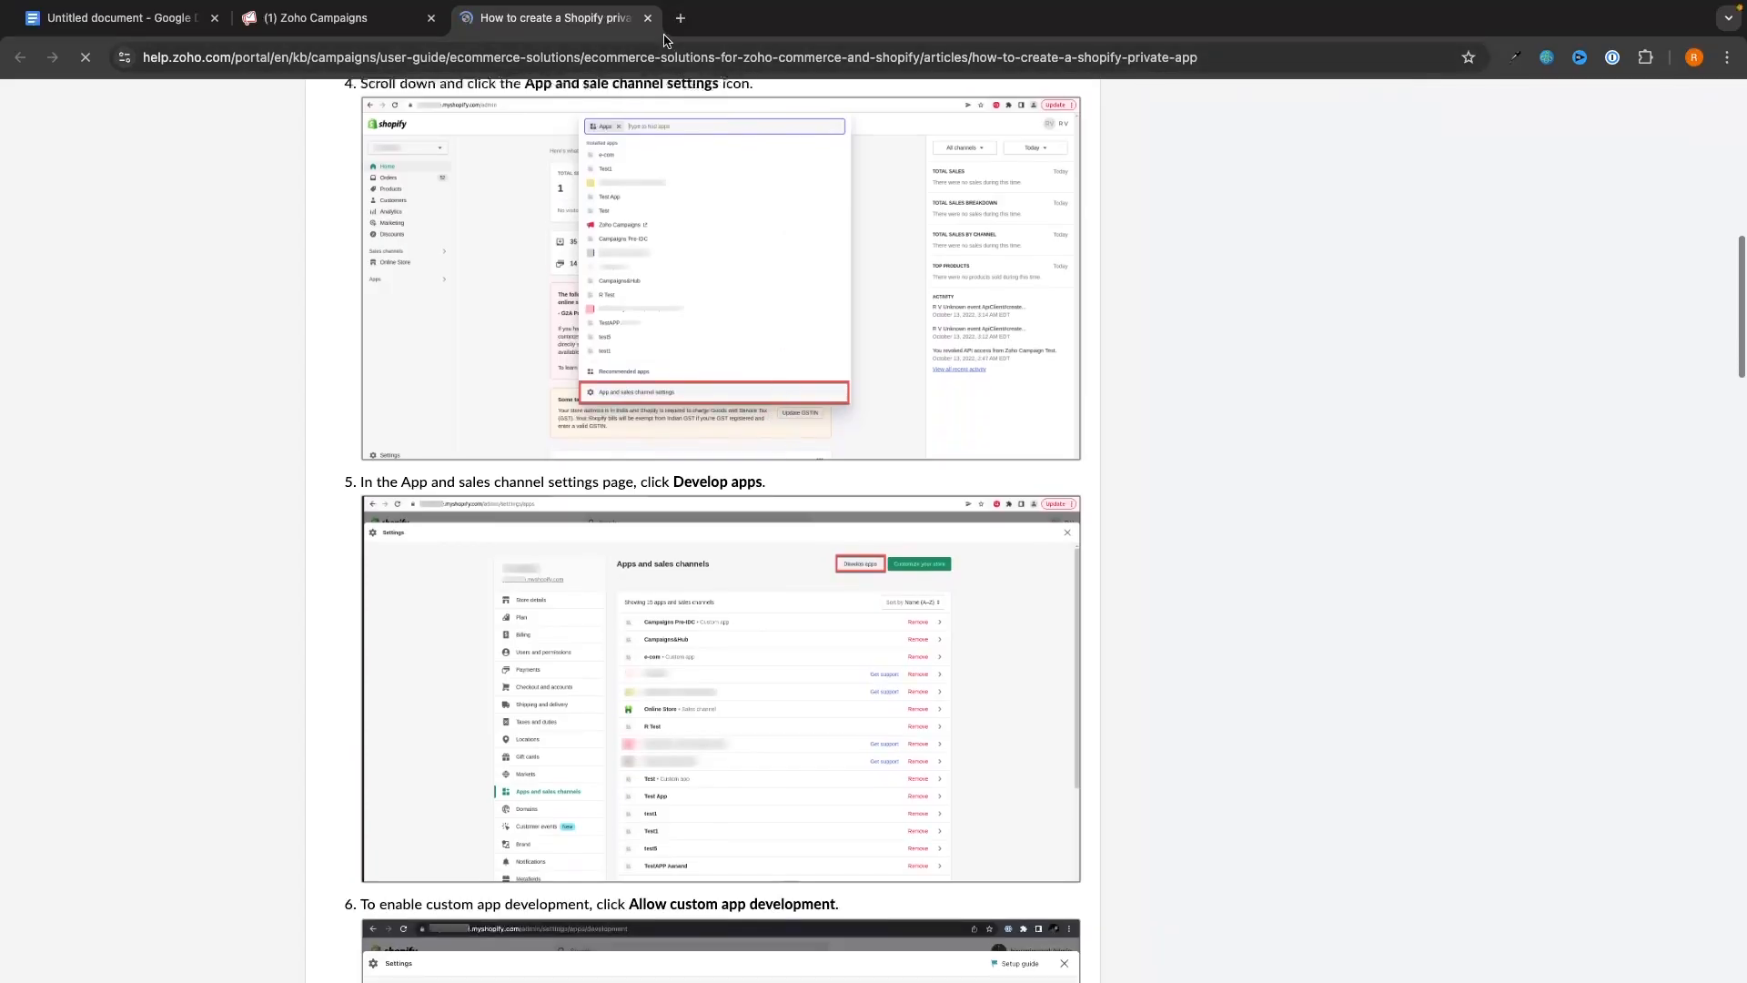
key(ctrl+w)
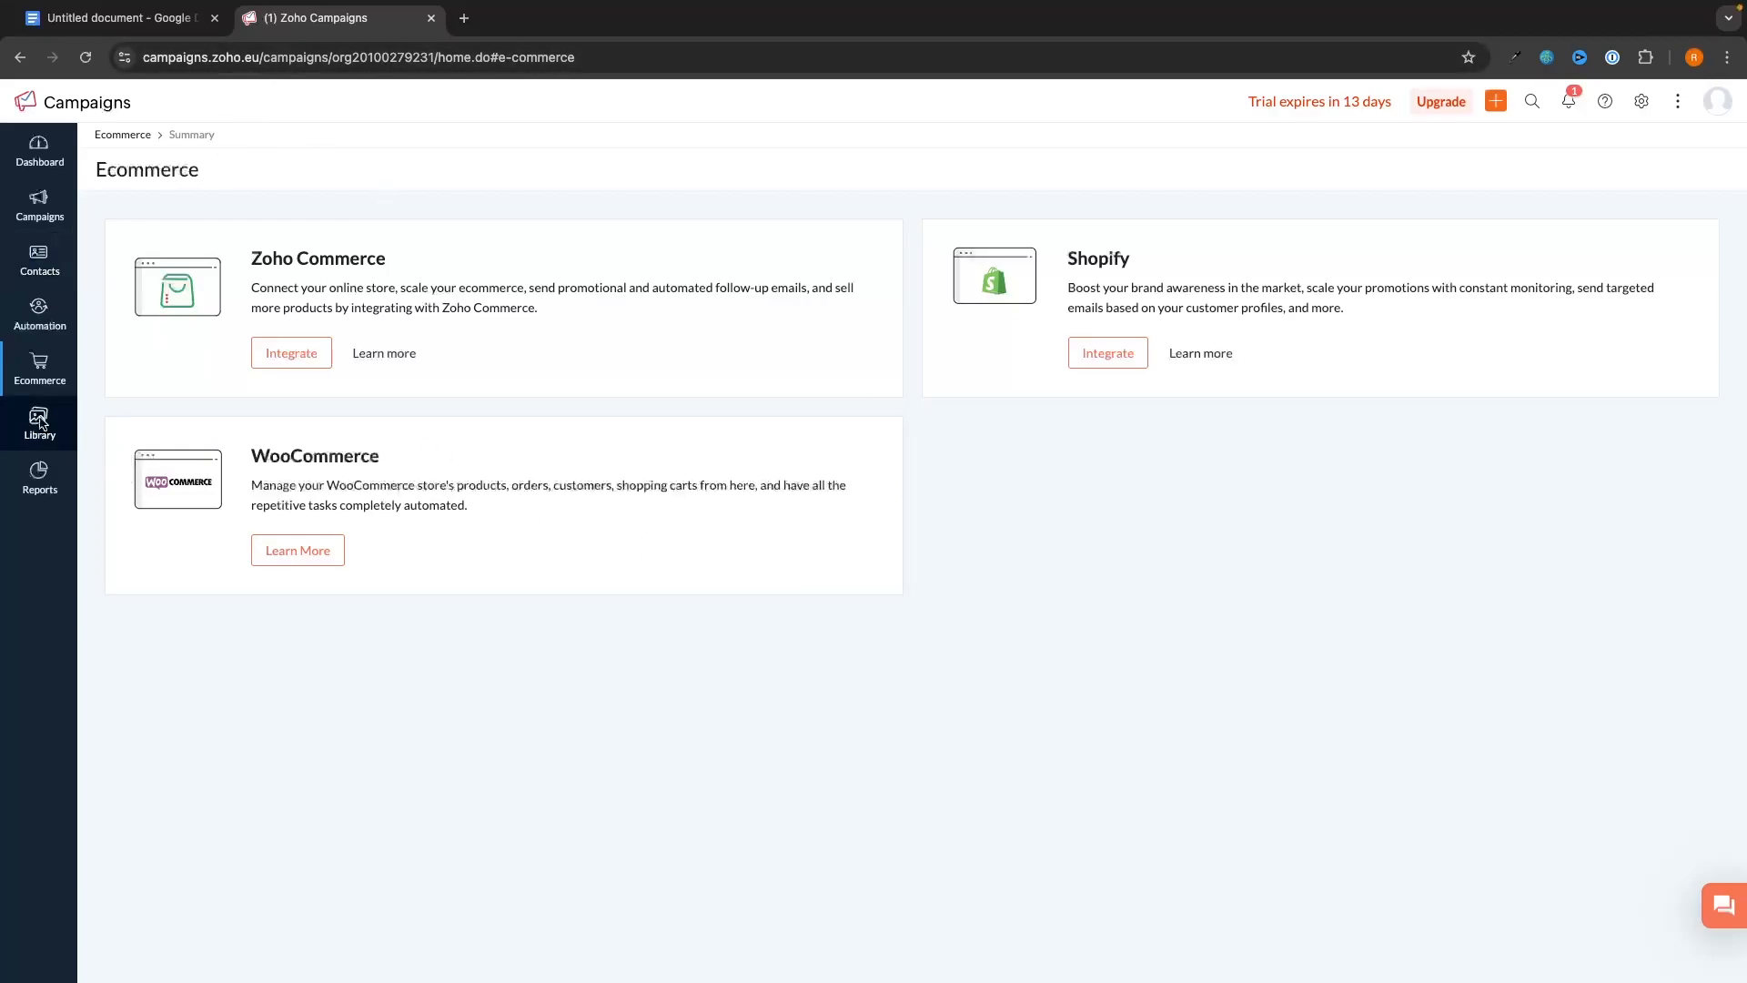
- Browse the Library's Images, Email Templates and Workflow Templates pages
mouse_move(40, 424)
click(150, 278)
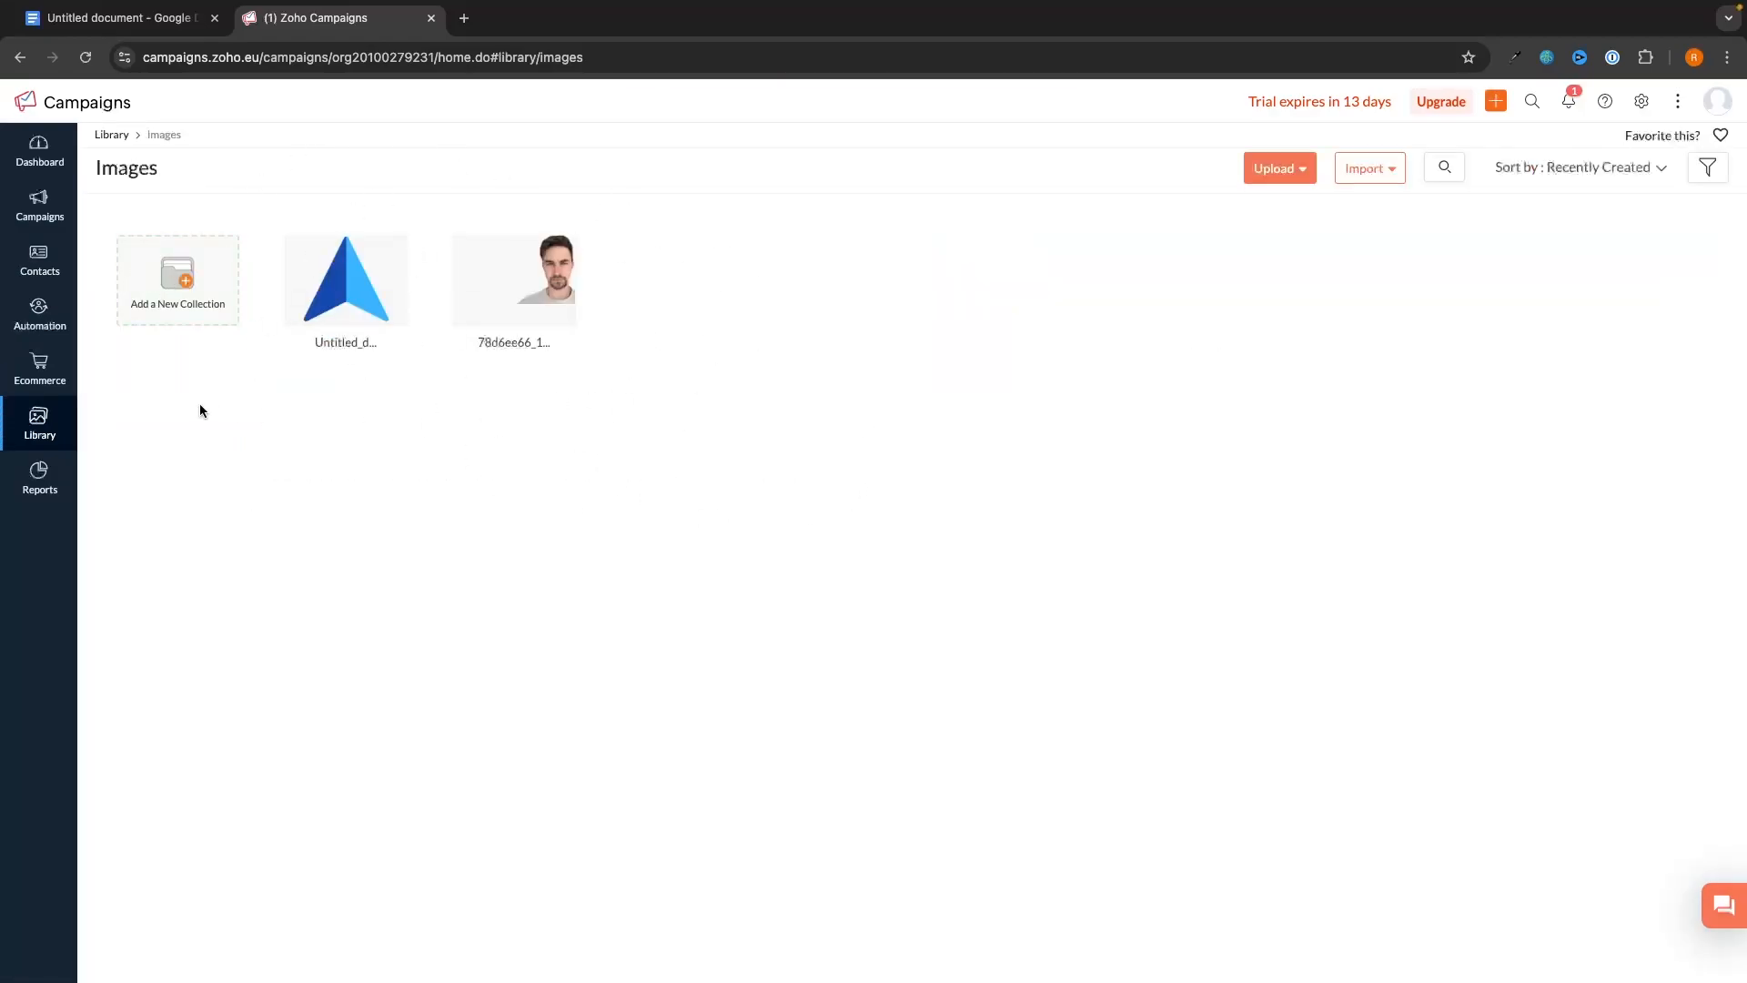
mouse_move(40, 410)
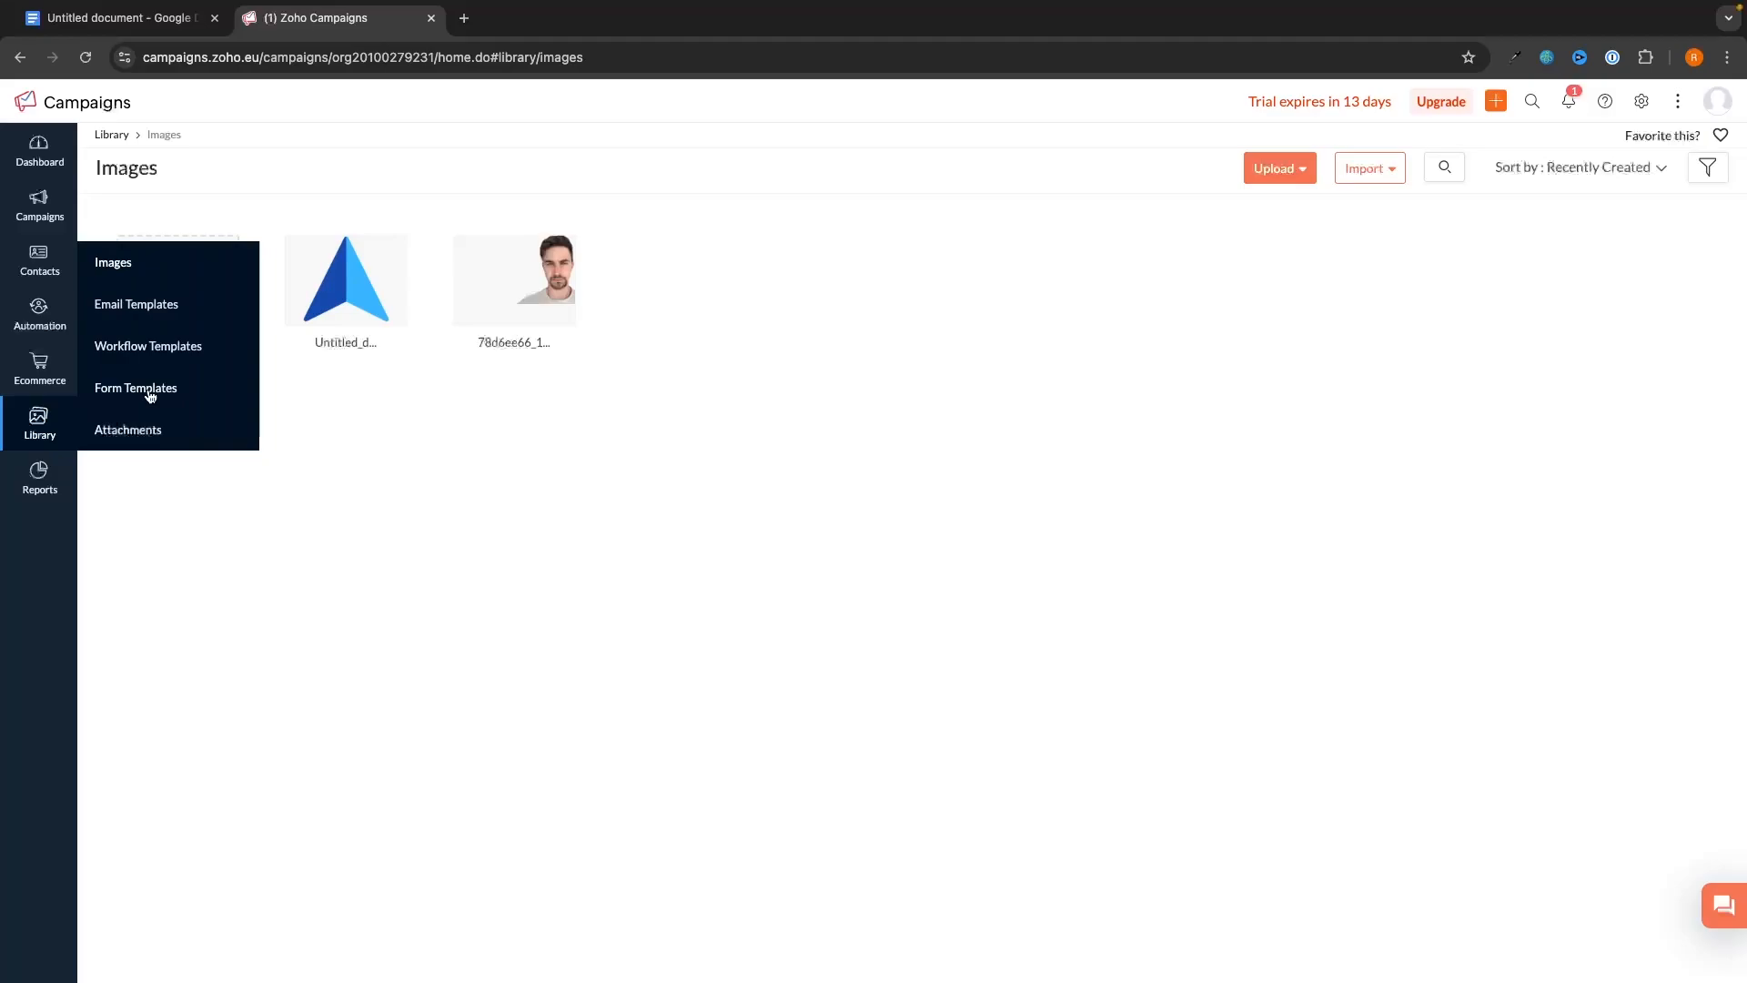
click(152, 303)
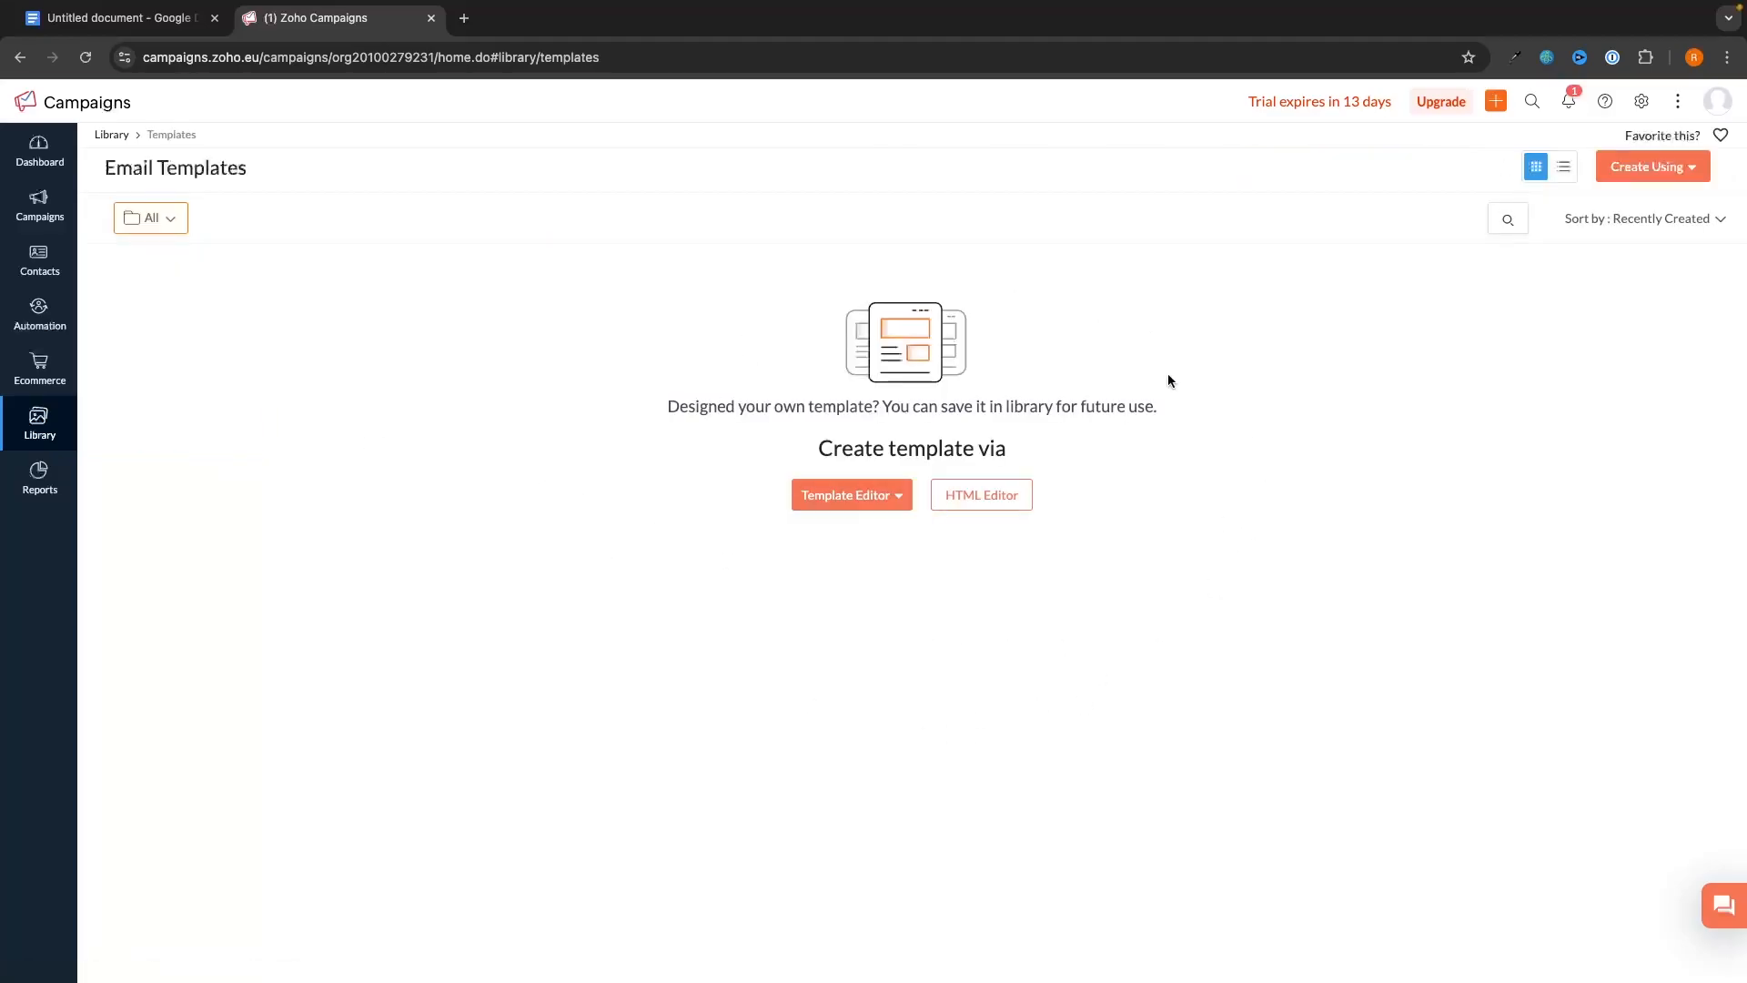
mouse_move(47, 424)
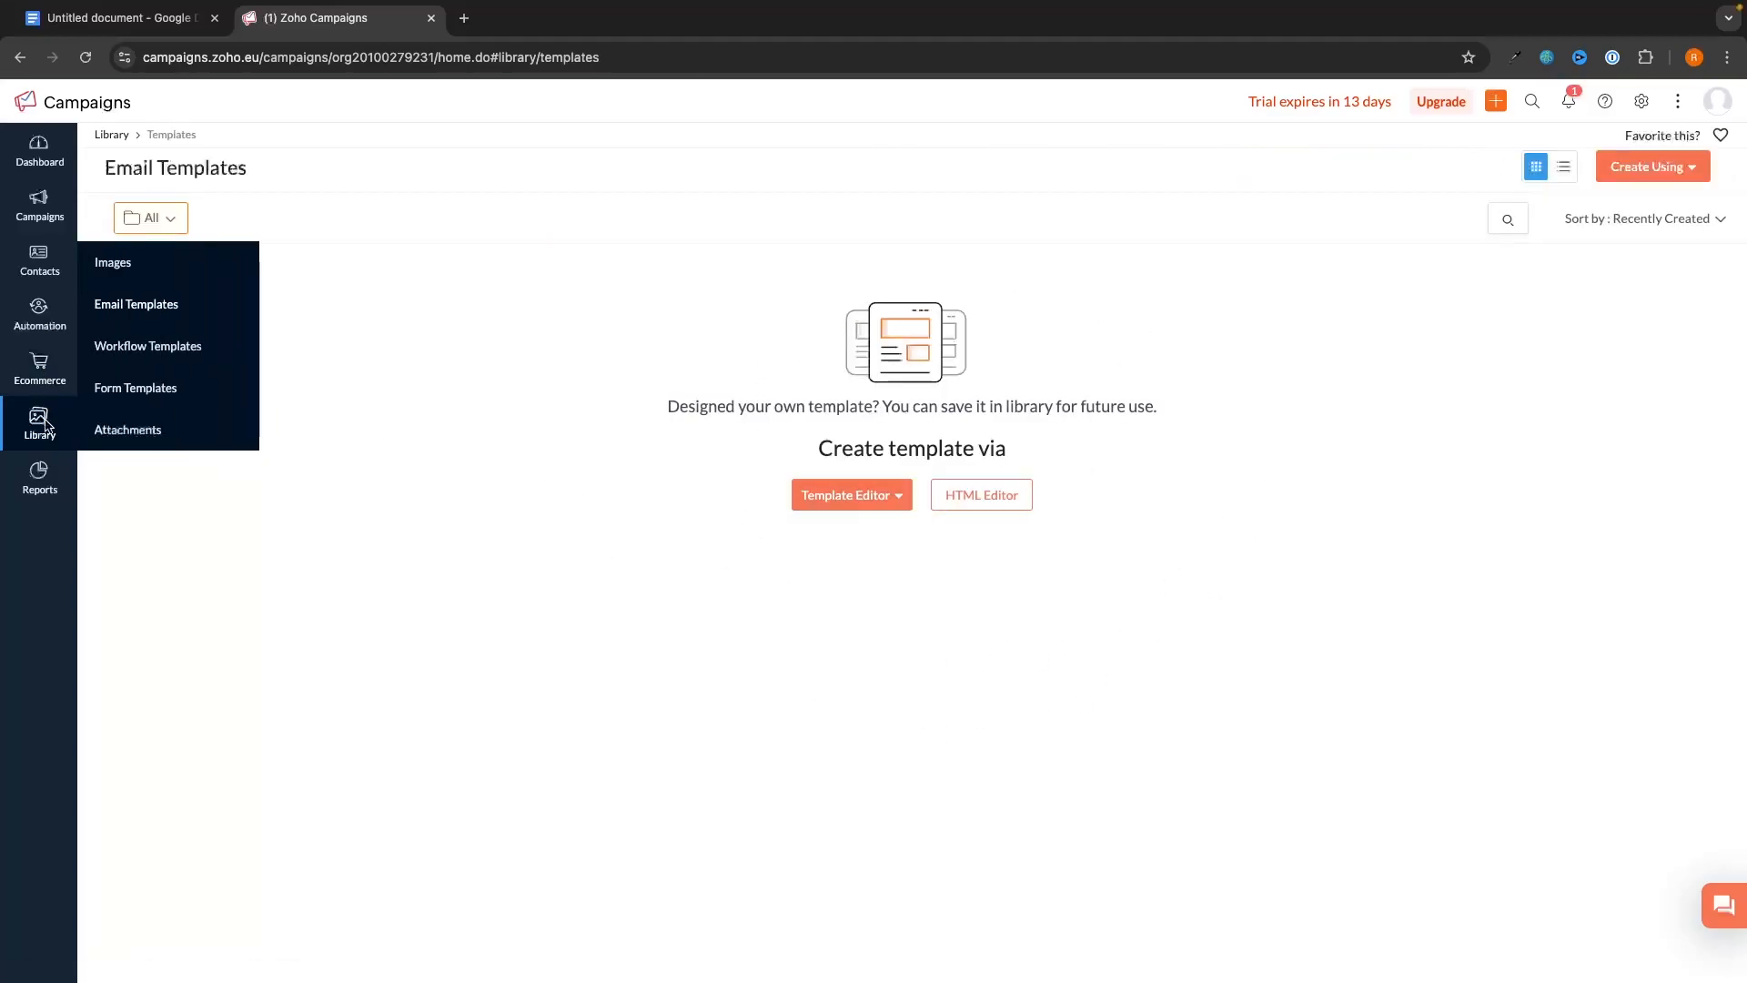
click(170, 349)
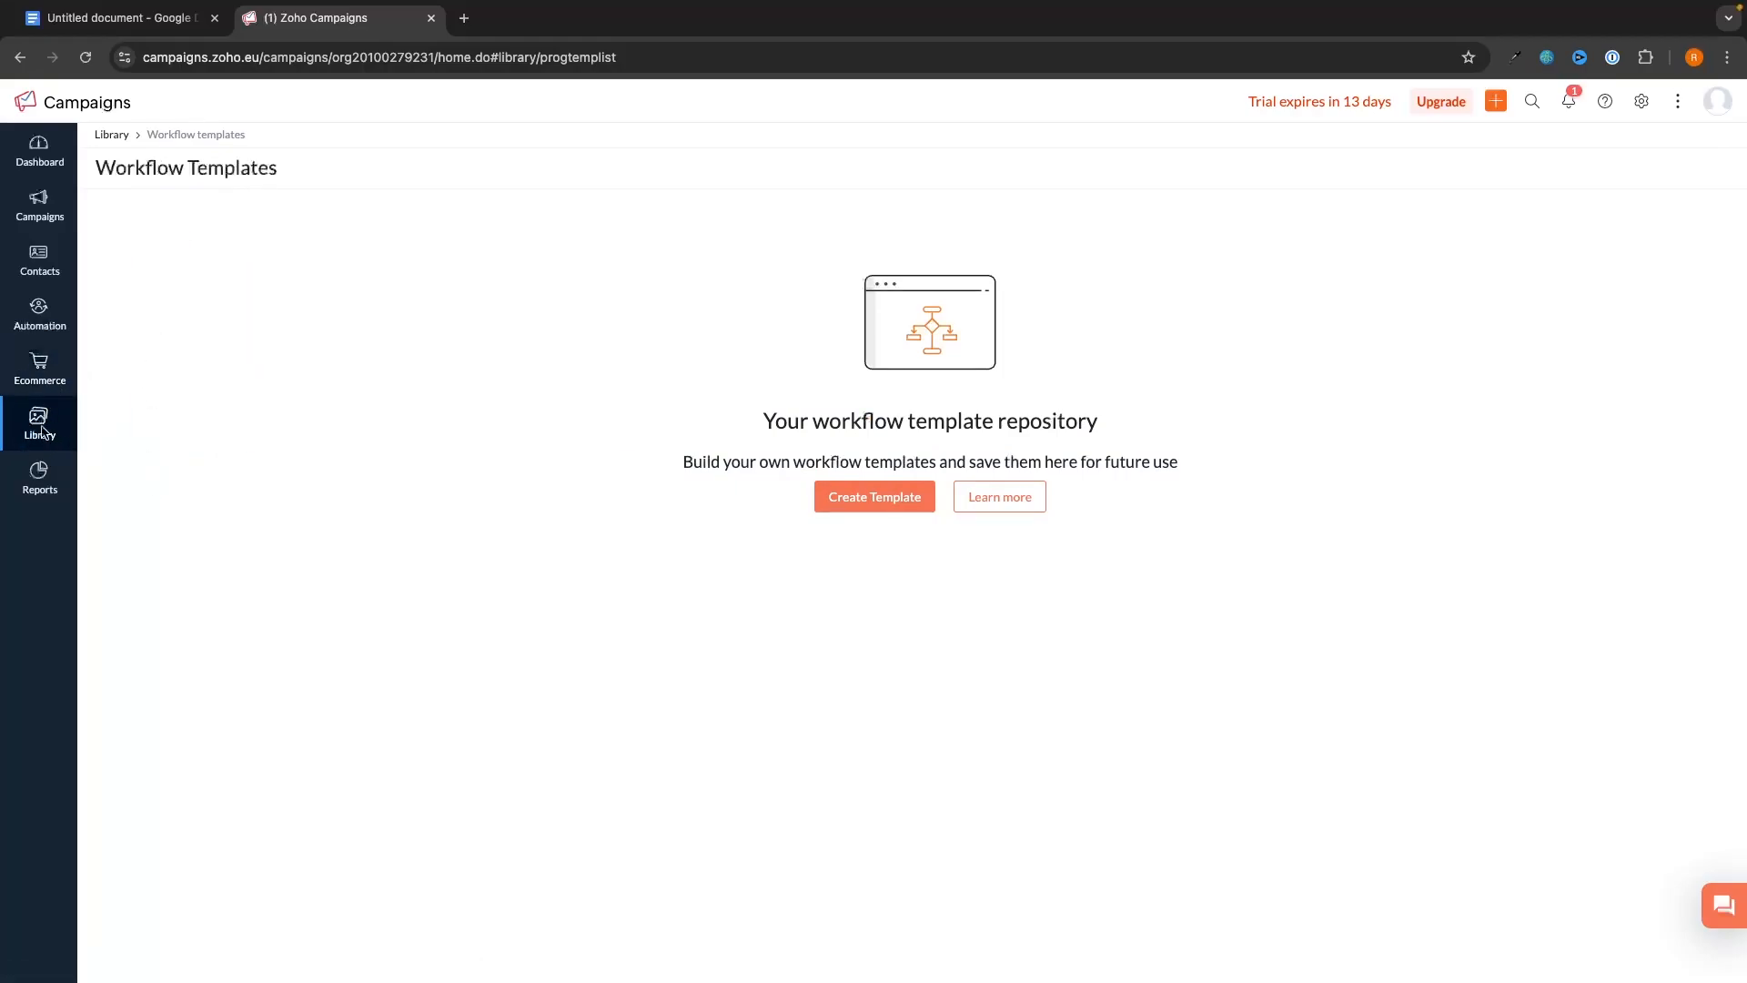
- Open the Sent Campaigns report from Reports
mouse_move(42, 426)
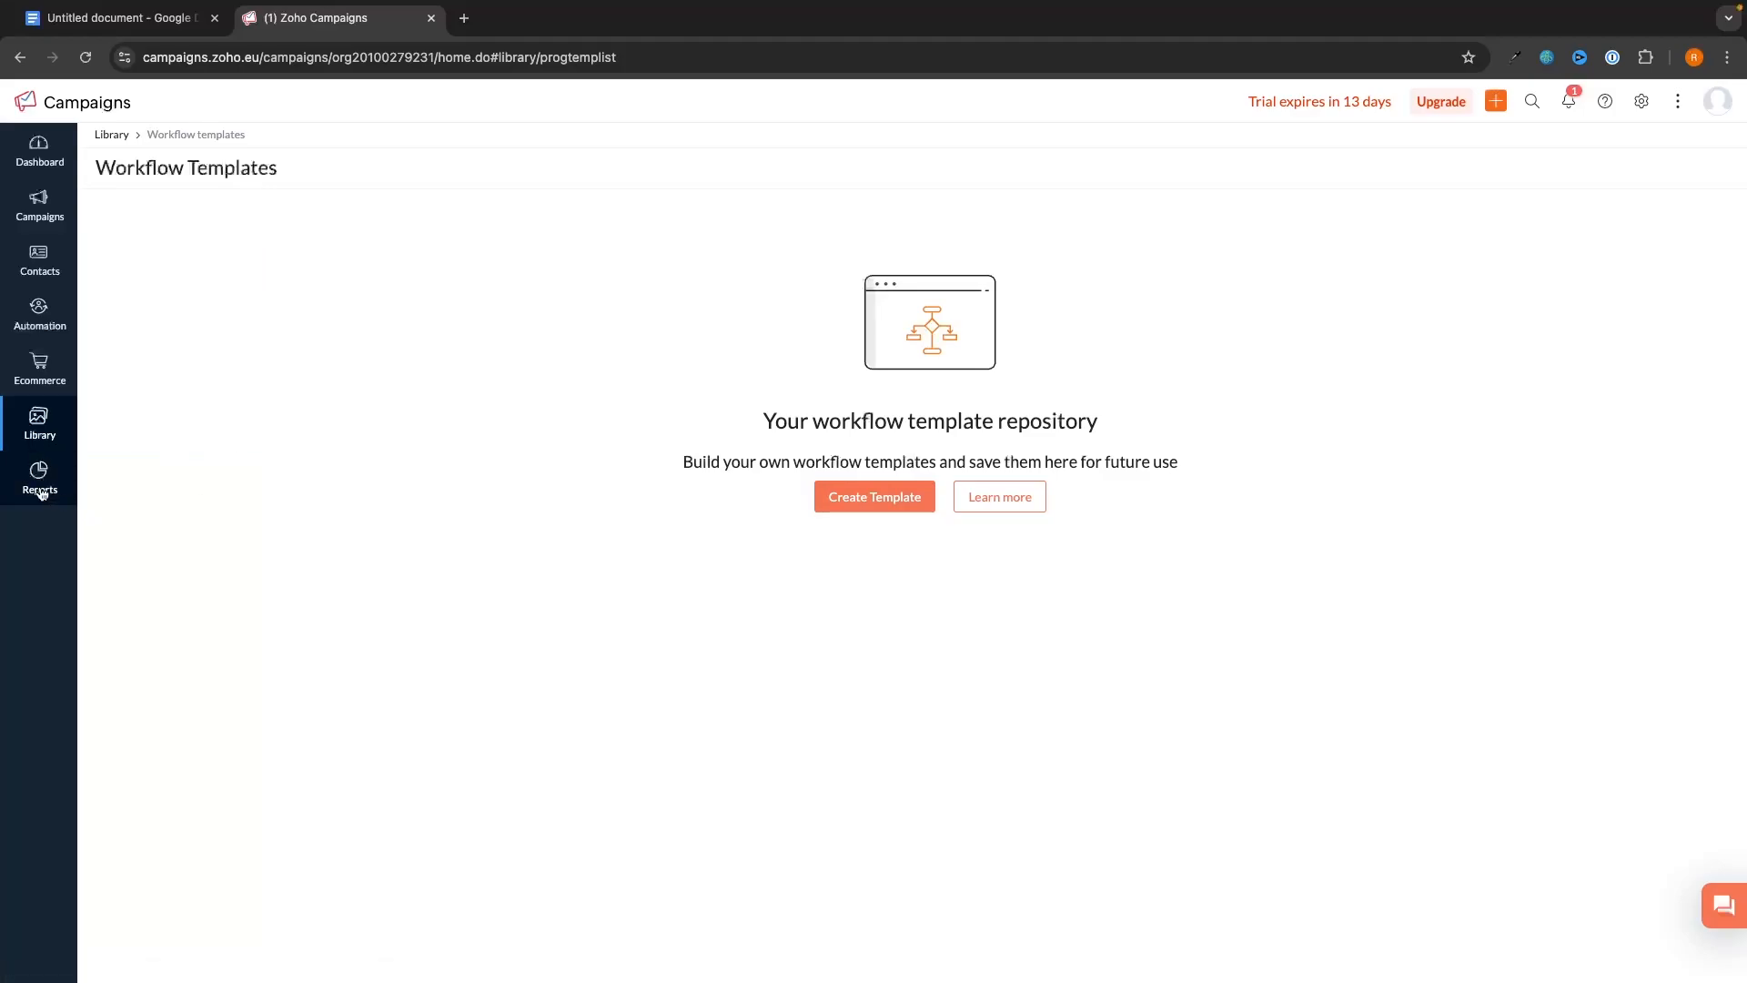
mouse_move(42, 487)
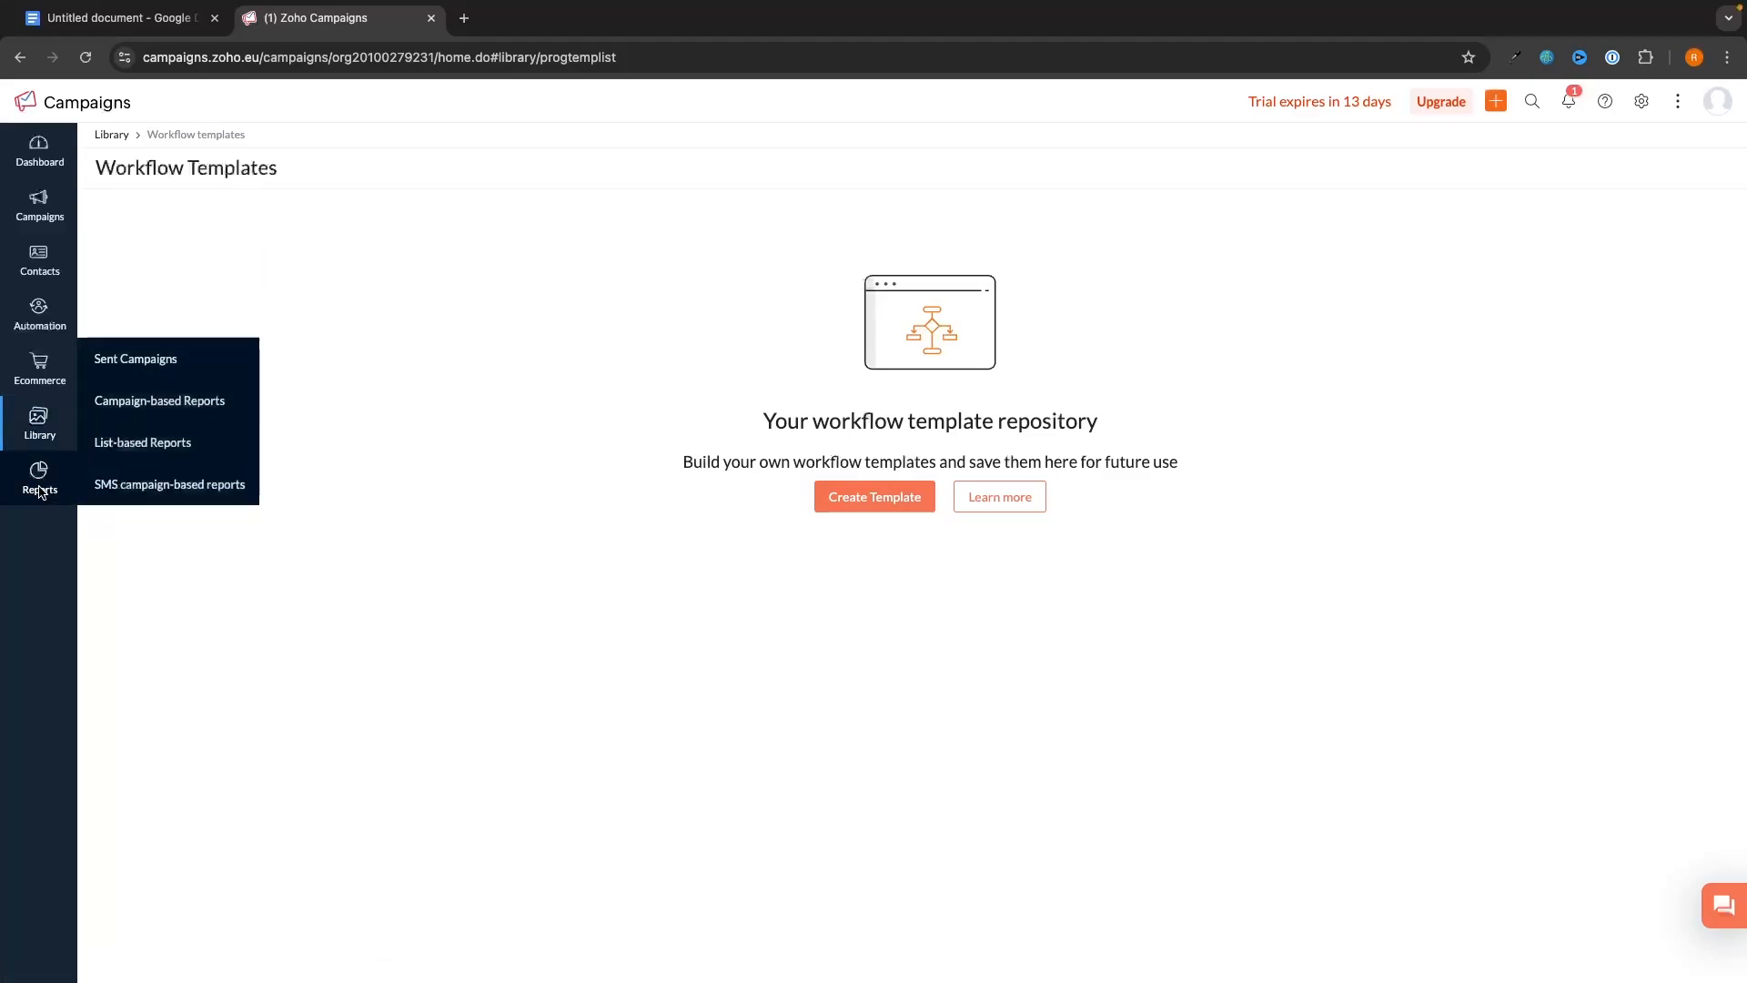
click(144, 368)
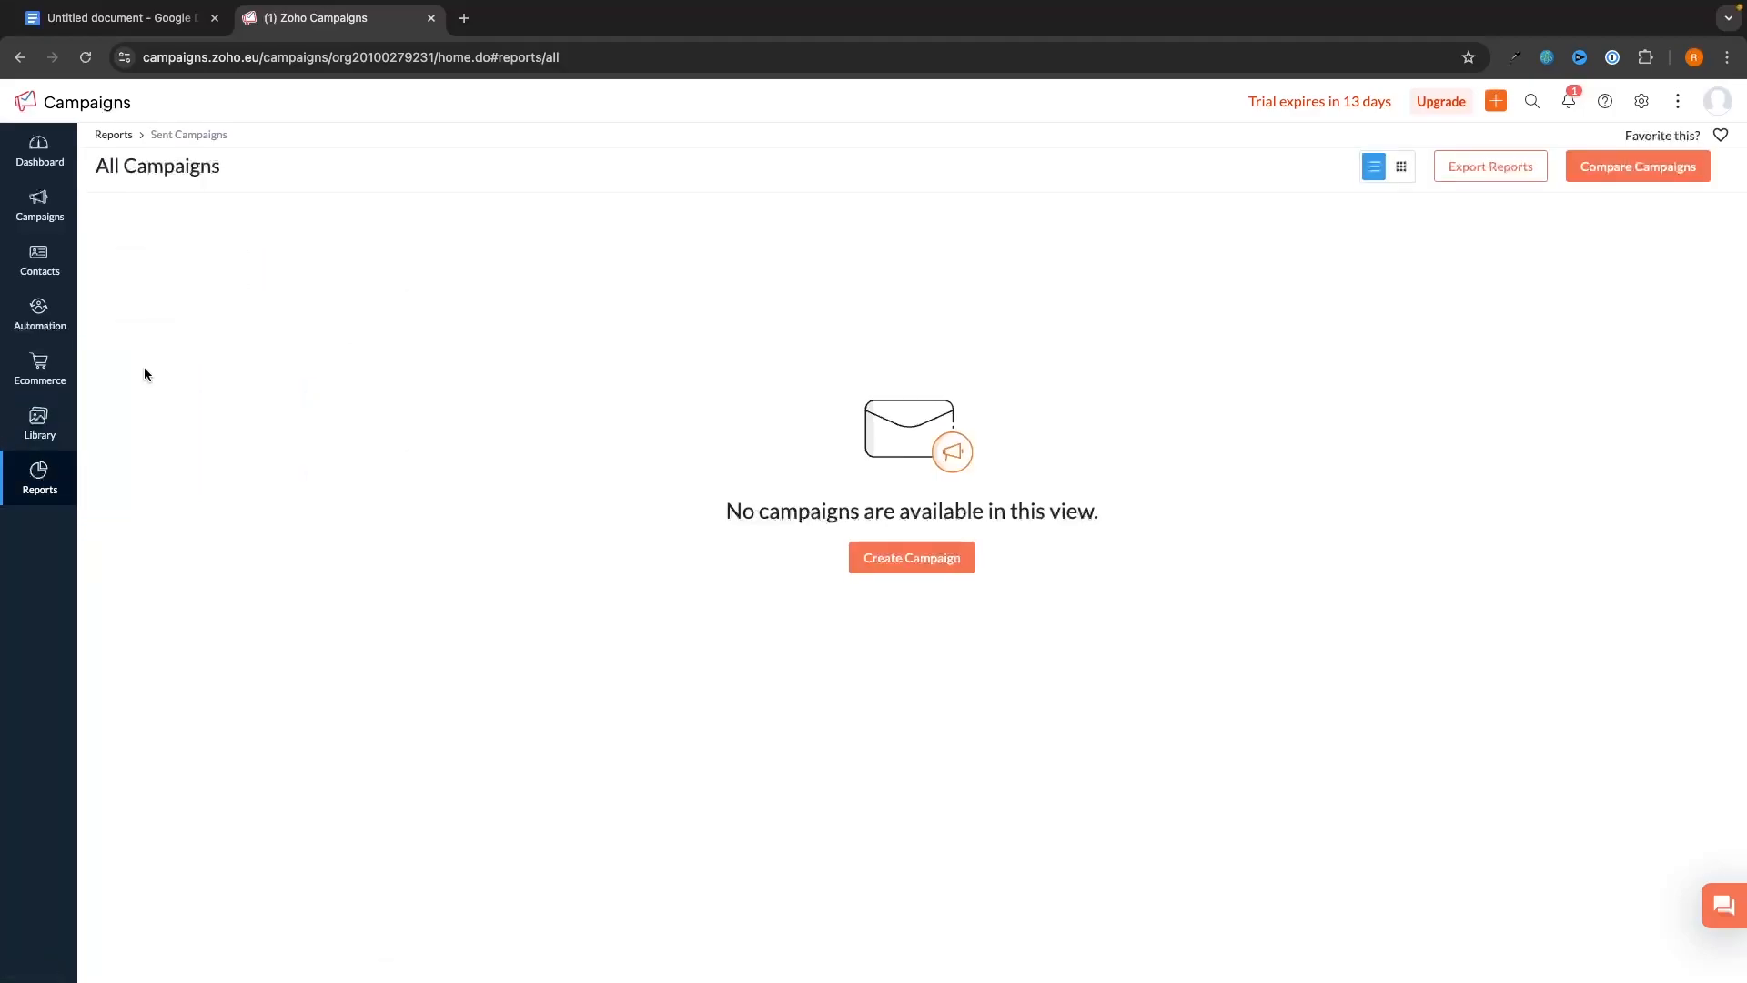
mouse_move(45, 477)
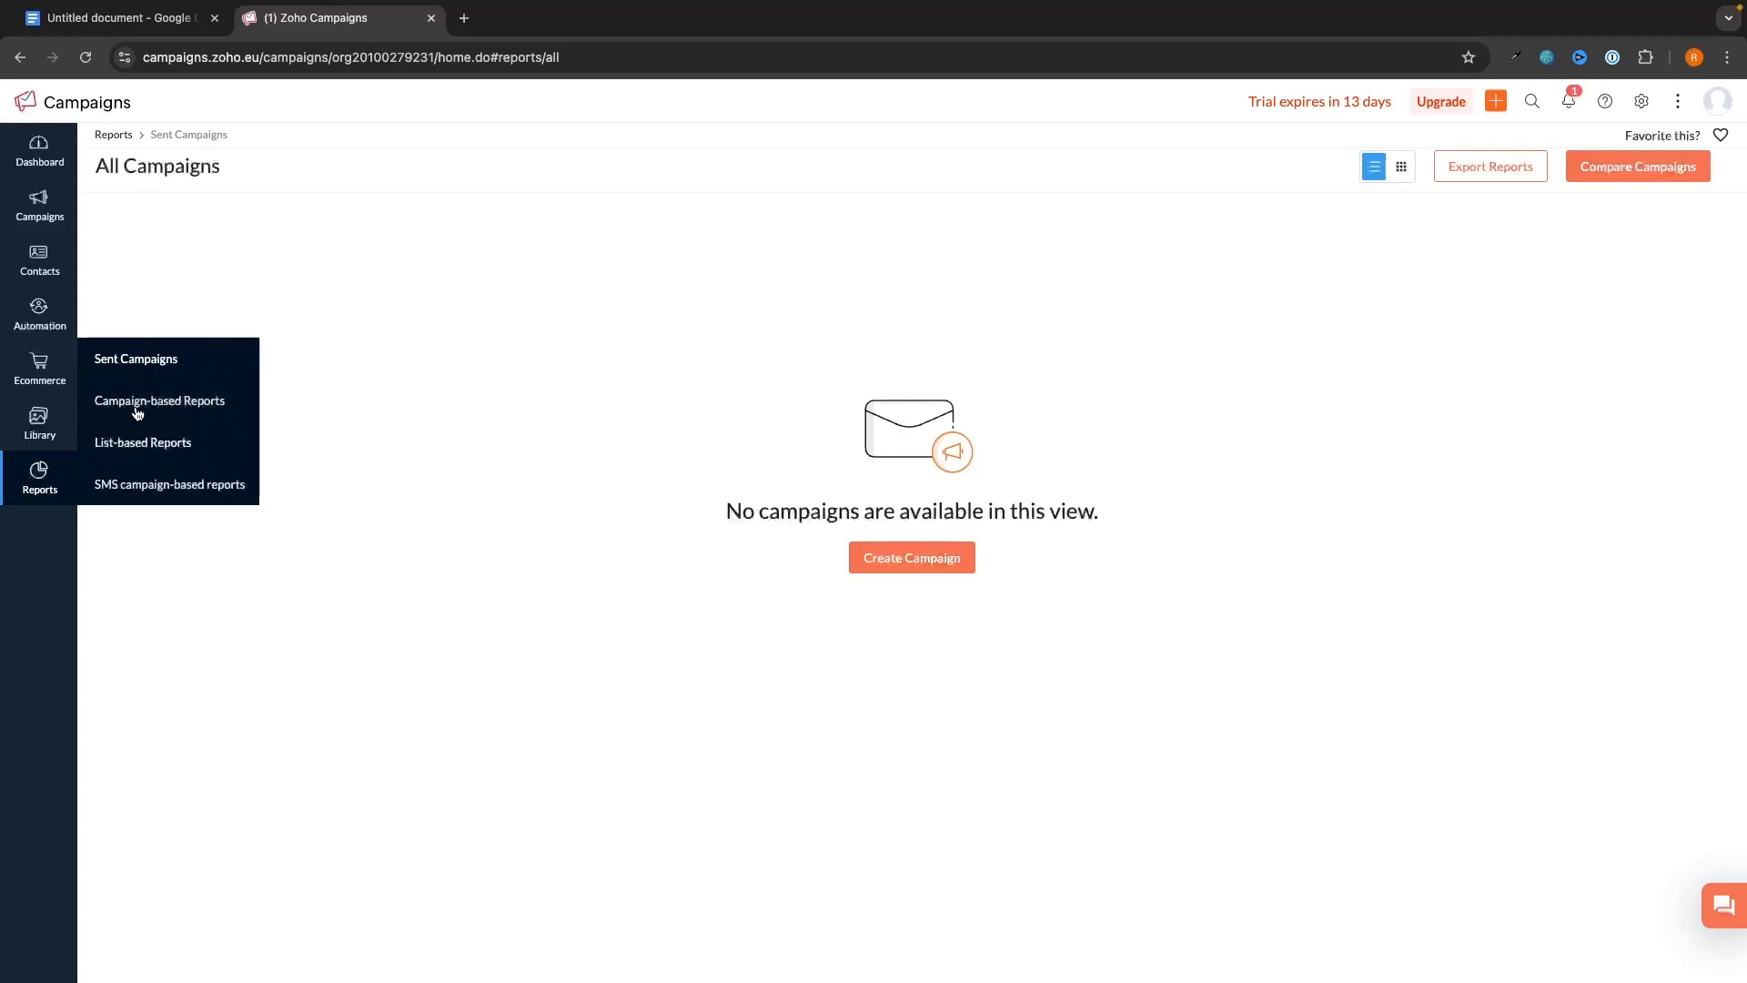